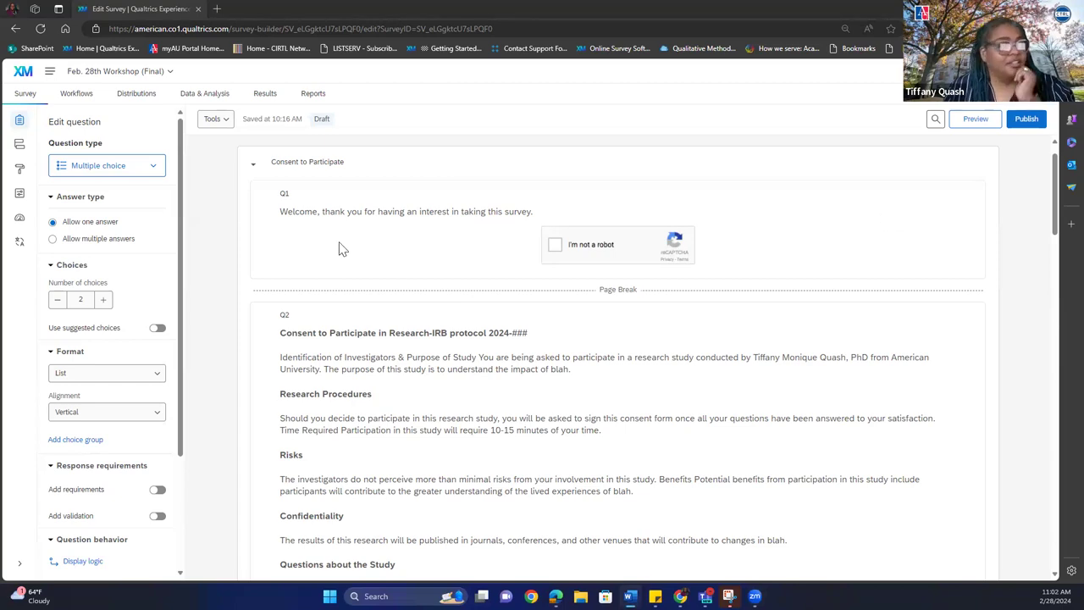
Step: Browse the question types available for a new question in the Consent to Participate block
left_click(334, 191)
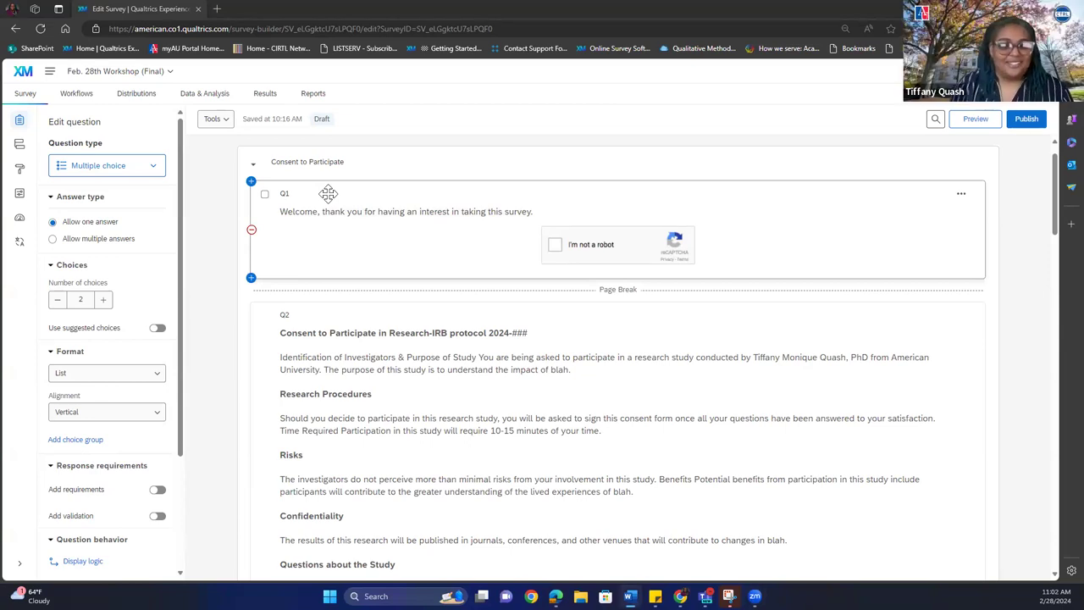
left_click(670, 314)
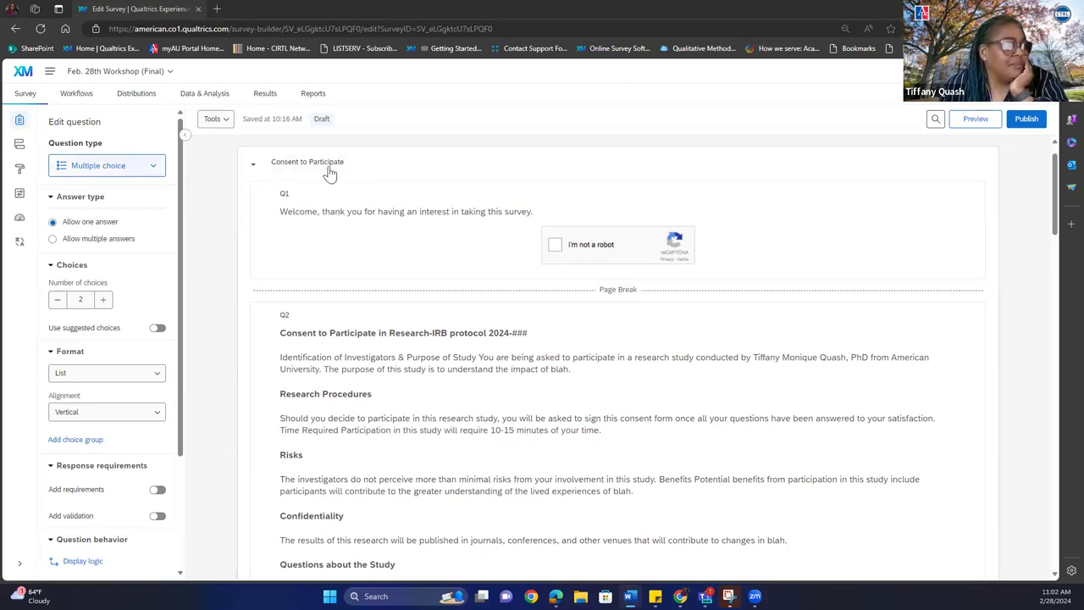
left_click_drag(1050, 207, 1040, 291)
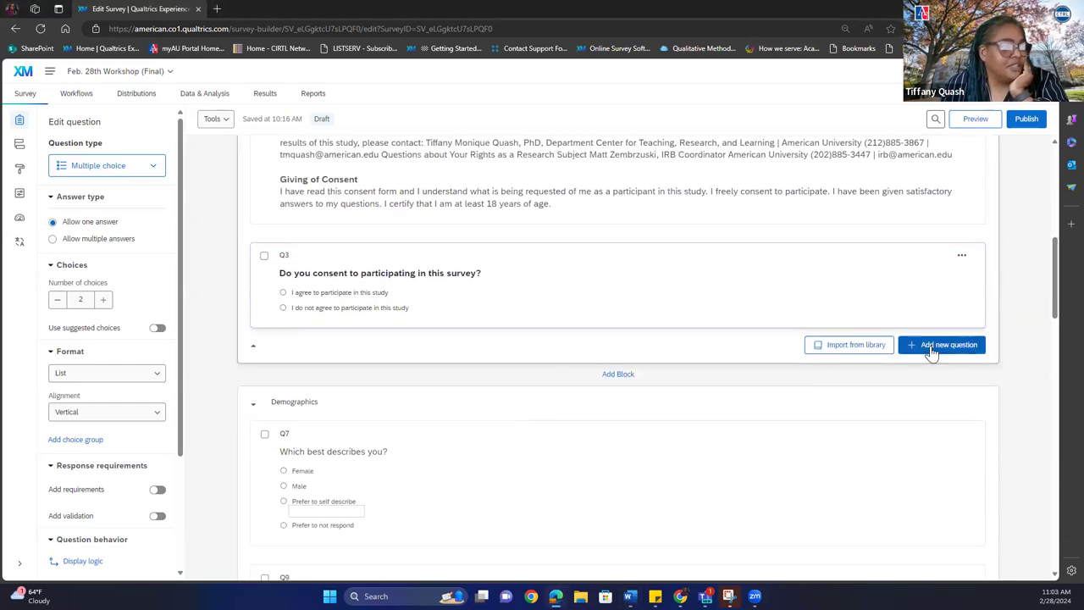
left_click(949, 345)
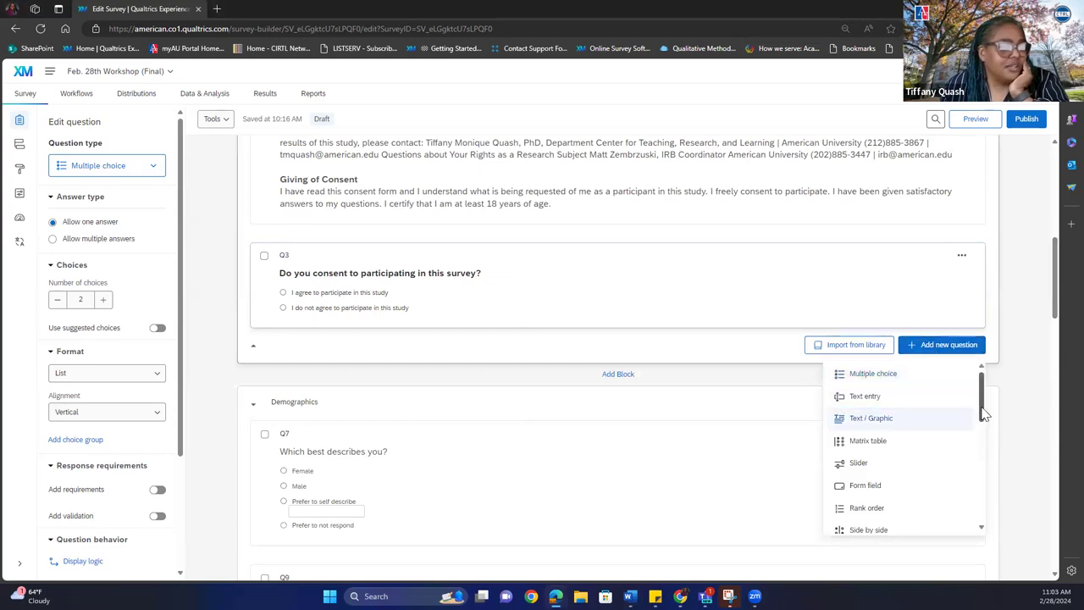
left_click_drag(981, 399, 983, 513)
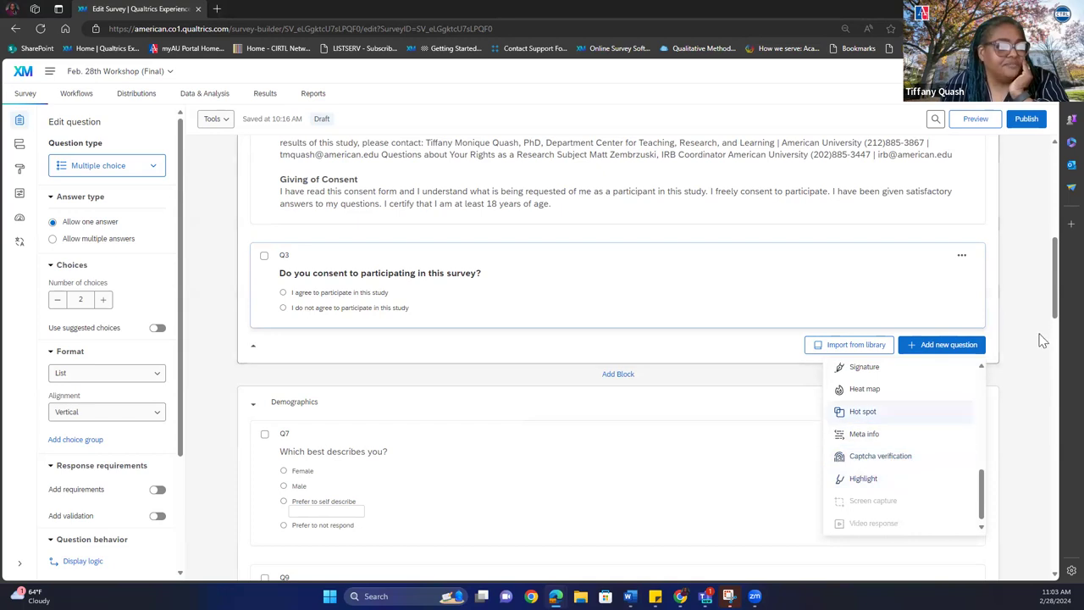
Step: Open the welcome text of captcha question Q1 for editing to view its question settings
left_click(1057, 305)
left_click_drag(1057, 305, 1057, 180)
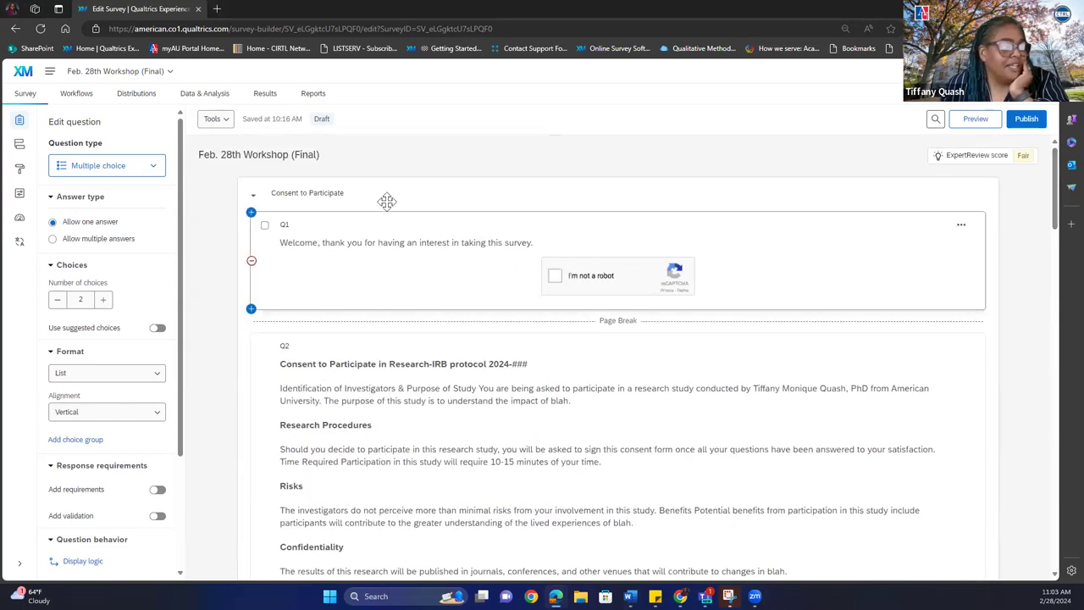
left_click(292, 244)
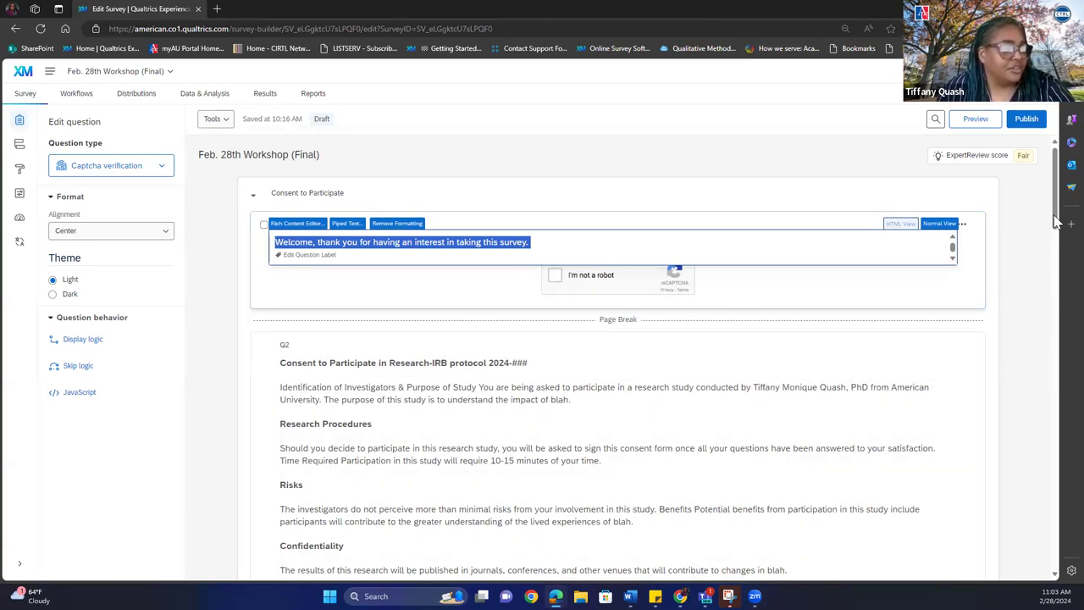
Step: Open the Q2 consent text in the Rich Content Editor to view its formatting options, then close the editor
left_click_drag(1058, 222, 1049, 263)
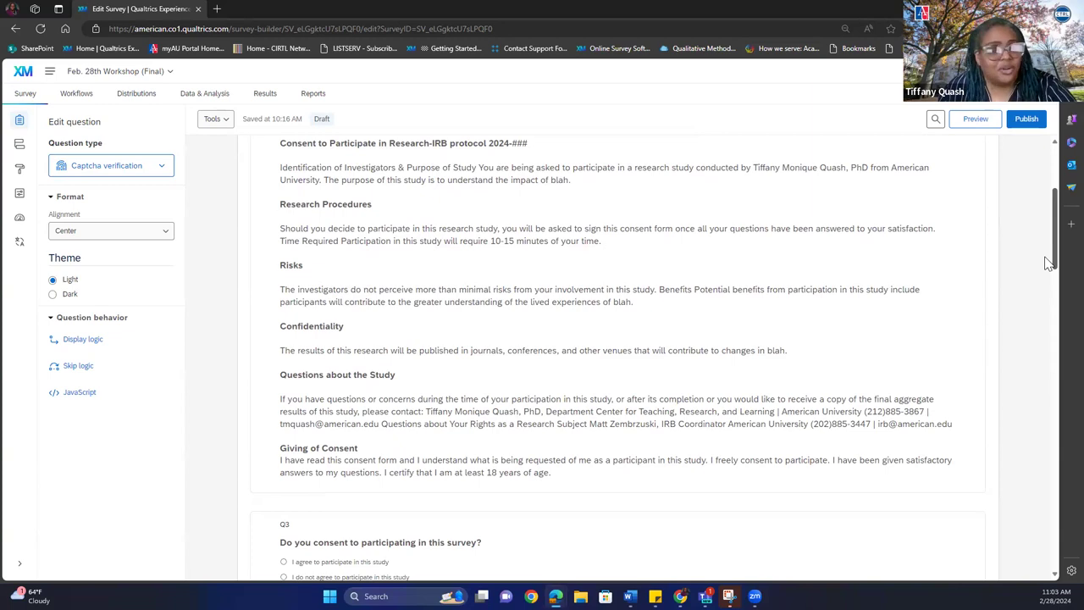
scroll(1044, 258, "up", 1)
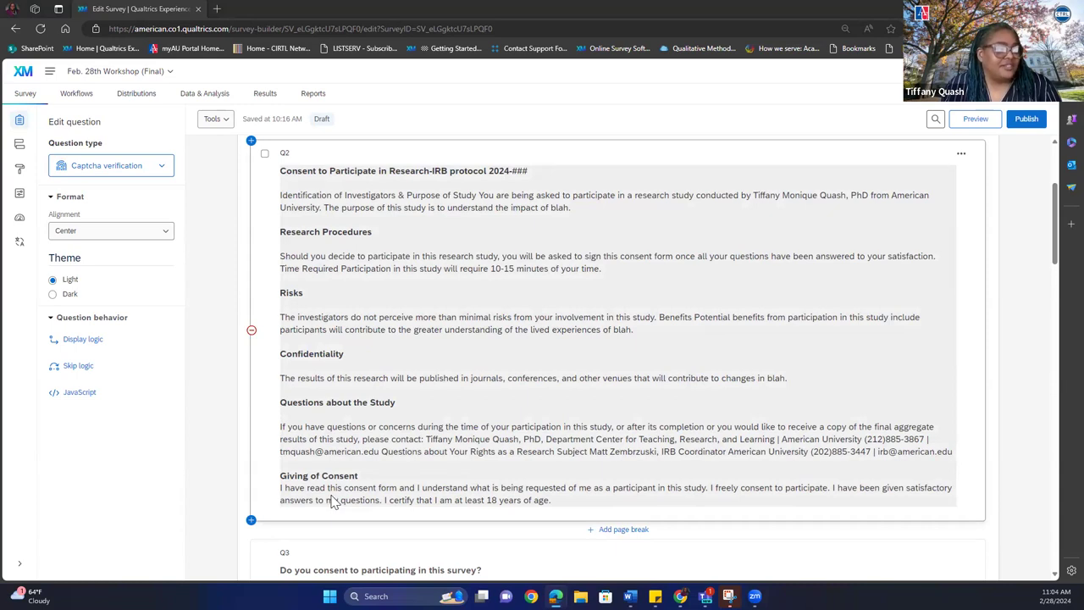
left_click(456, 327)
key("ctrl+a")
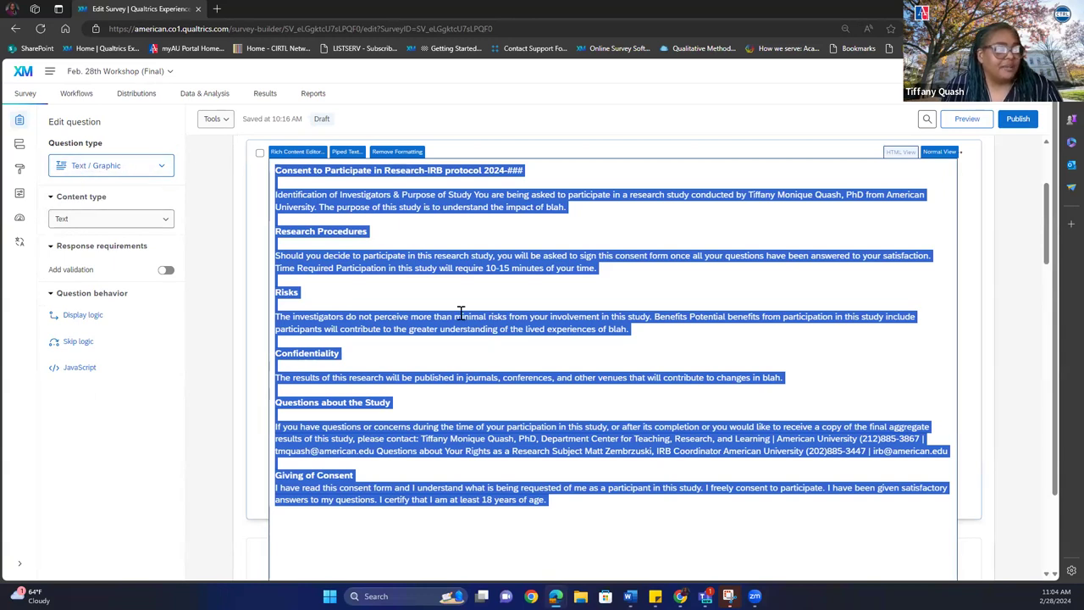
left_click(1007, 353)
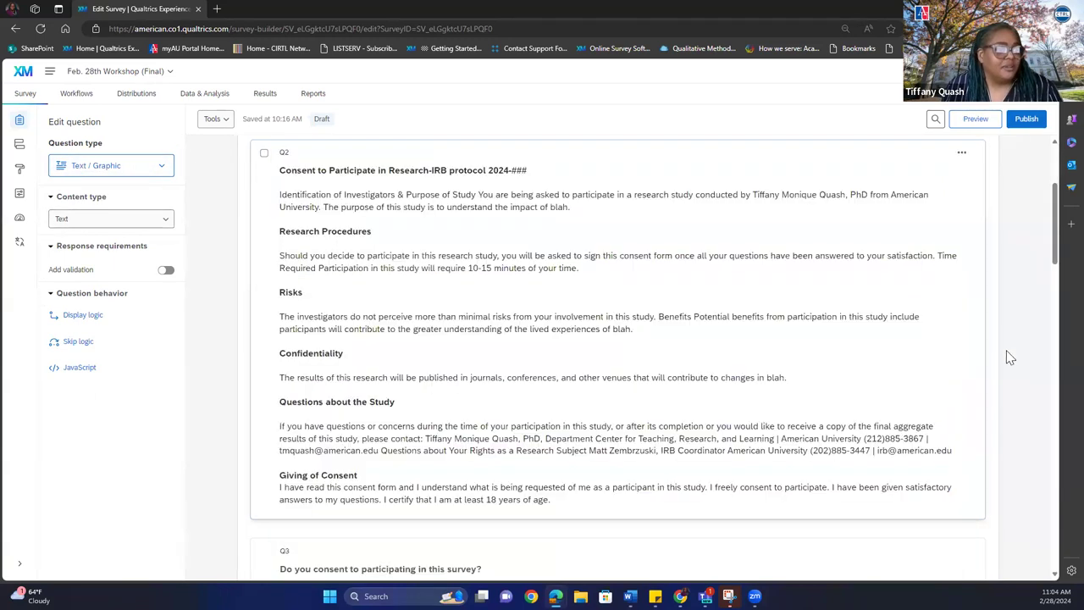
left_click(806, 290)
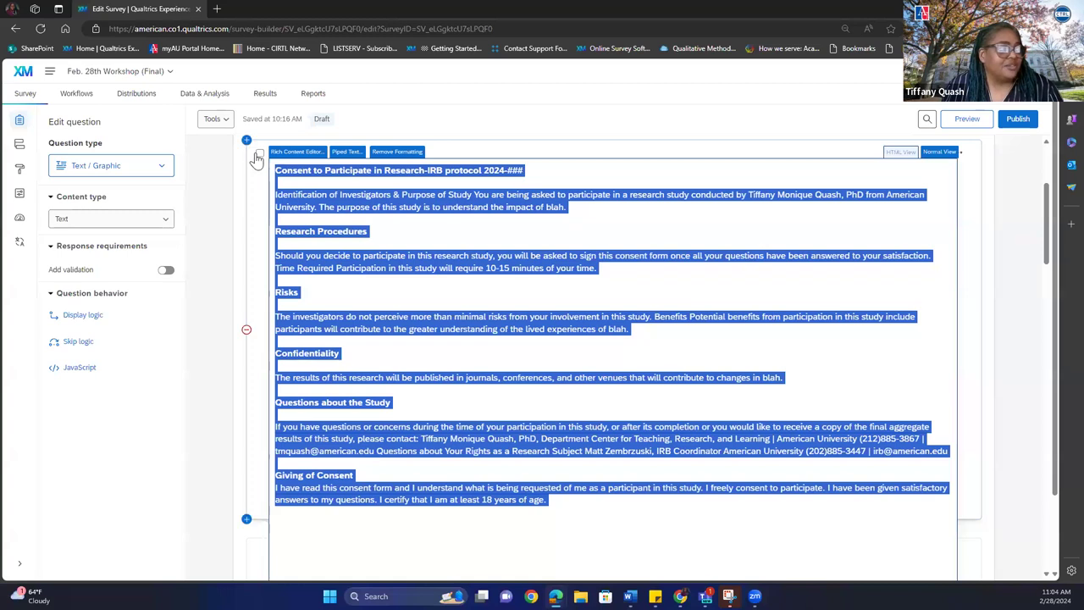
left_click(294, 151)
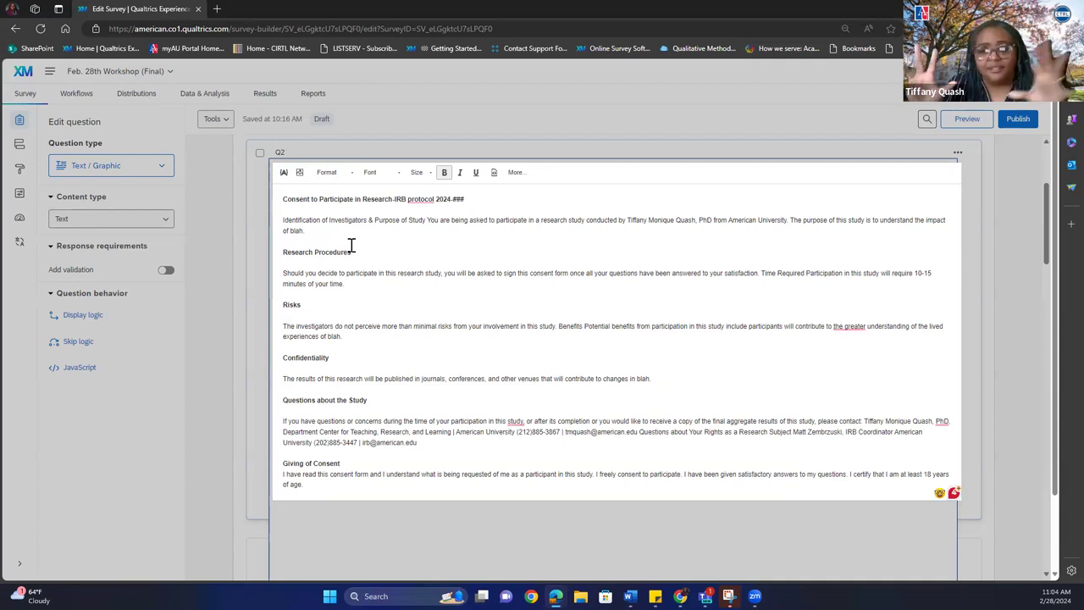
left_click(1008, 313)
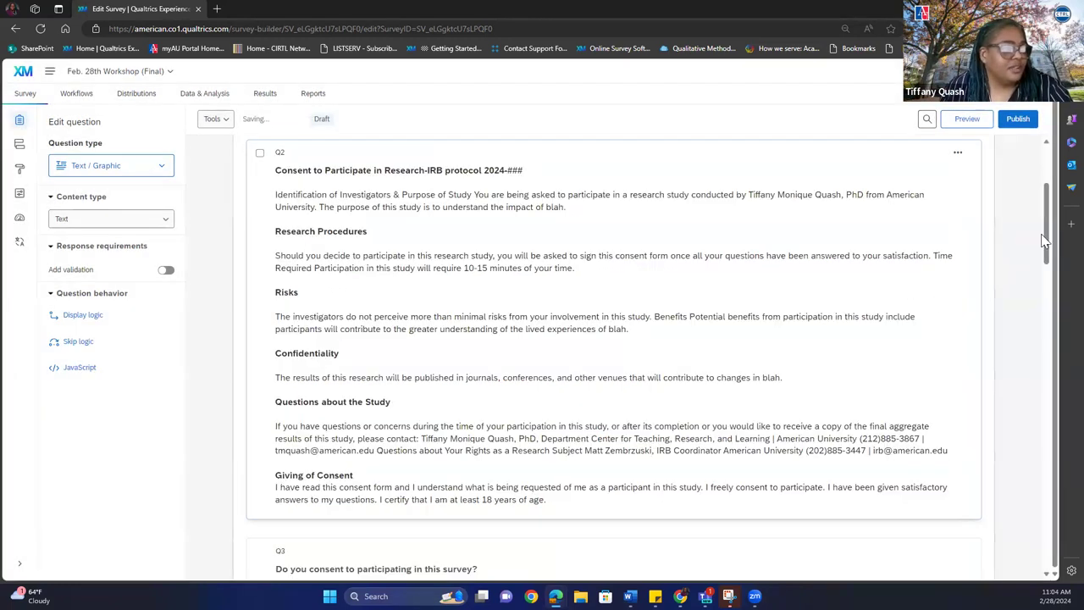
Step: Try the Dropdown and Select box formats on consent question Q3, then return it to List
left_click_drag(1047, 245, 1047, 288)
left_click(605, 346)
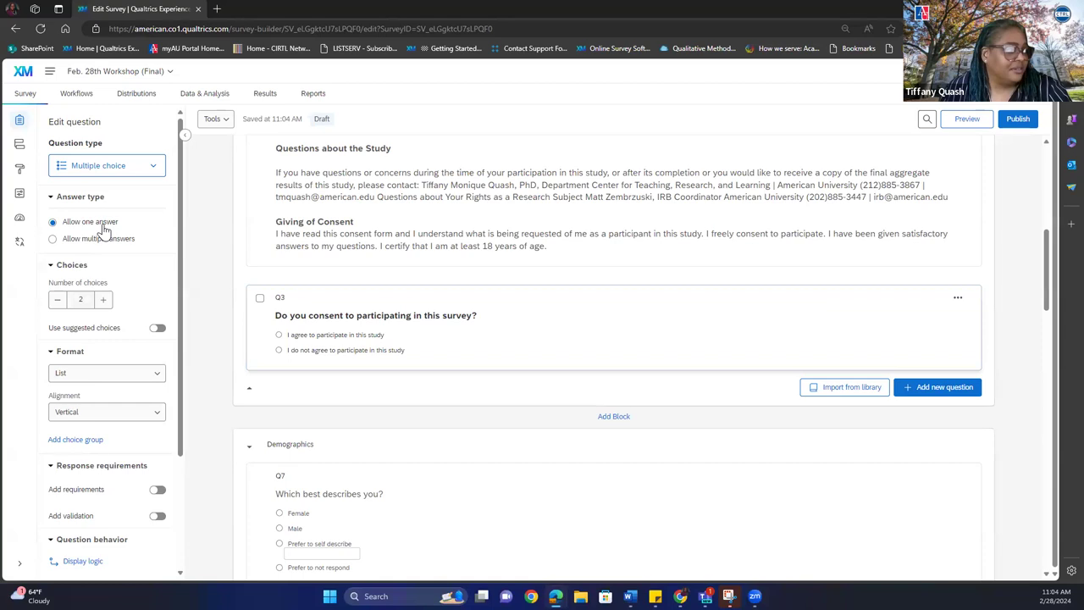
left_click(158, 376)
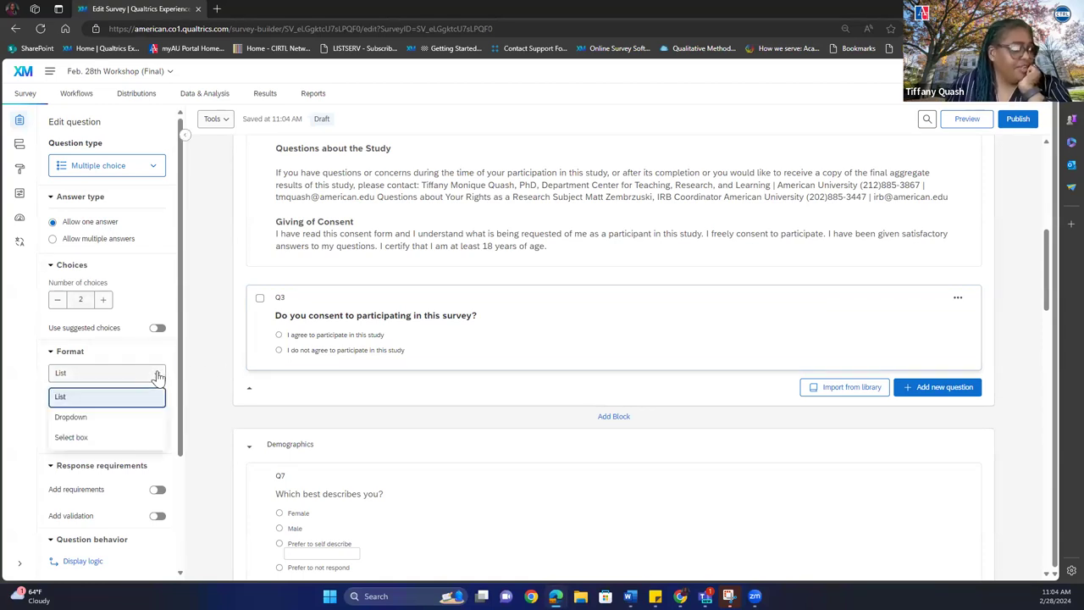
left_click(124, 419)
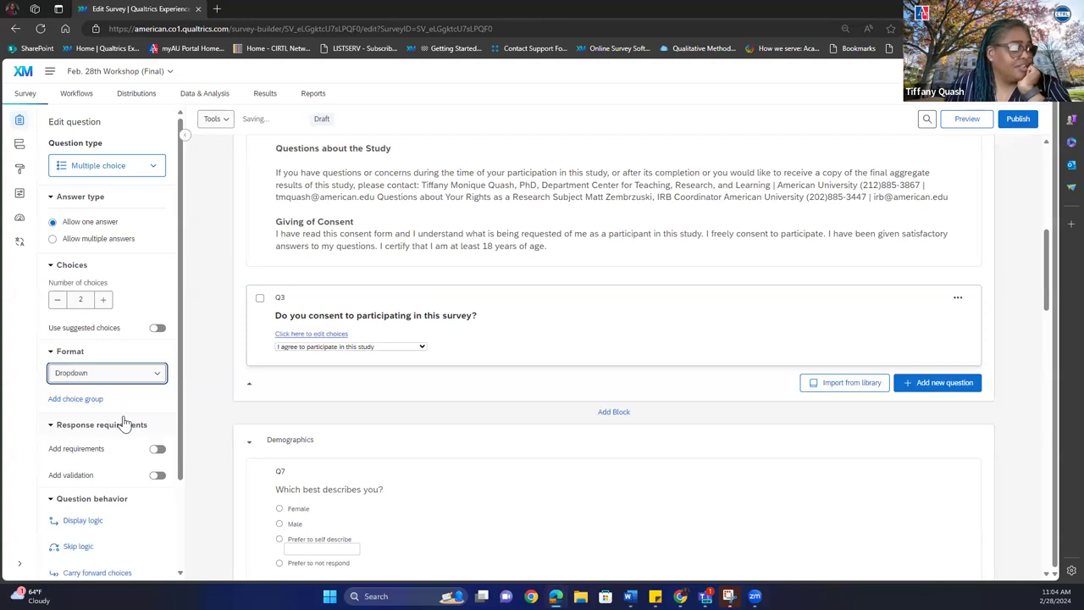
left_click(140, 380)
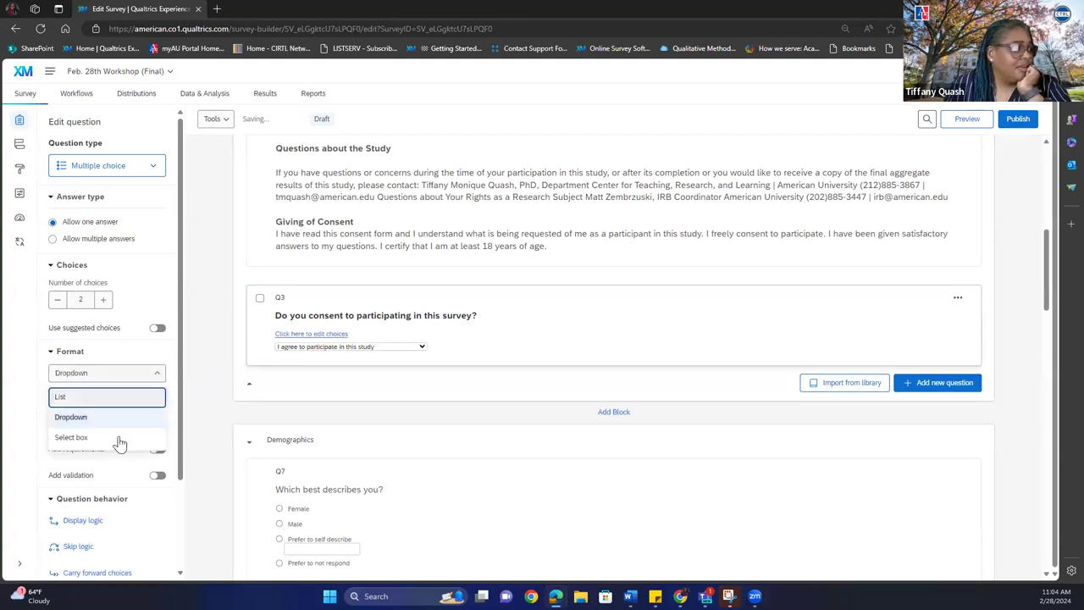
left_click(114, 444)
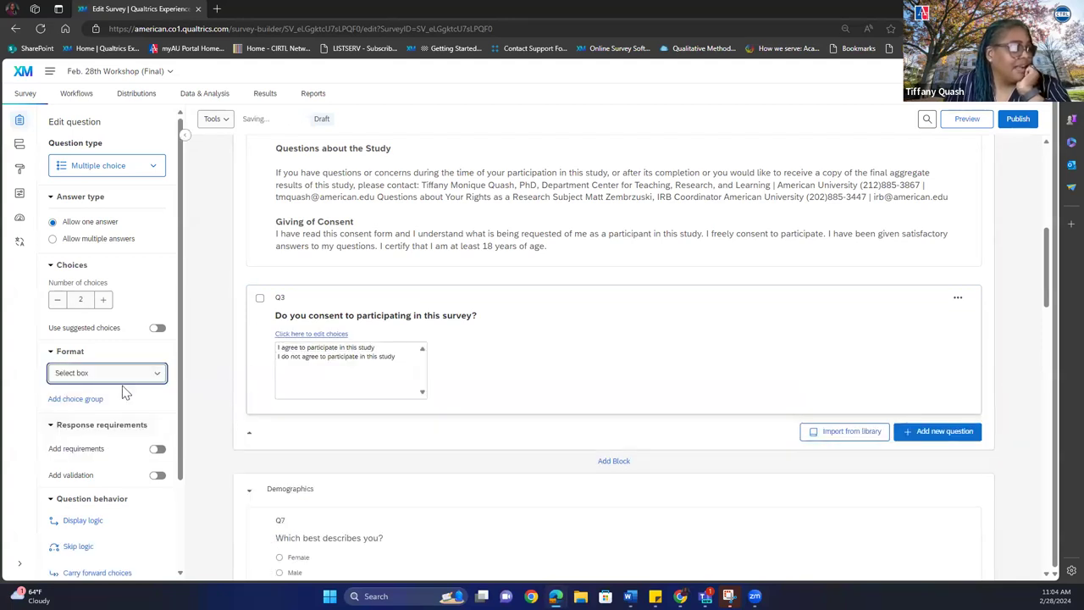
left_click(124, 379)
left_click(115, 405)
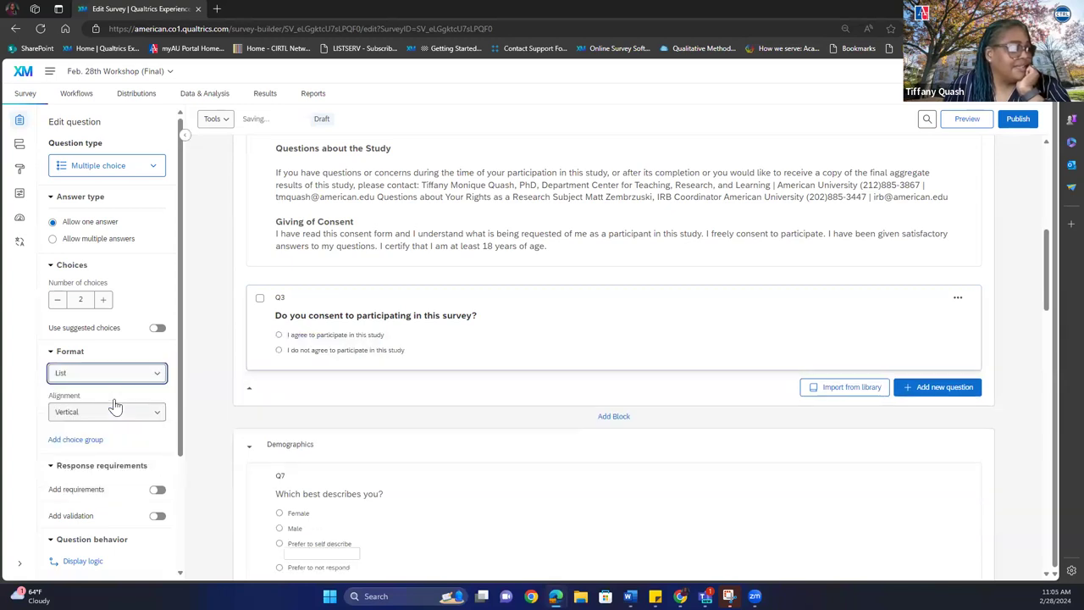
Step: Try Horizontal and Column alignment for Q3's answer choices, then return them to Vertical
left_click(127, 413)
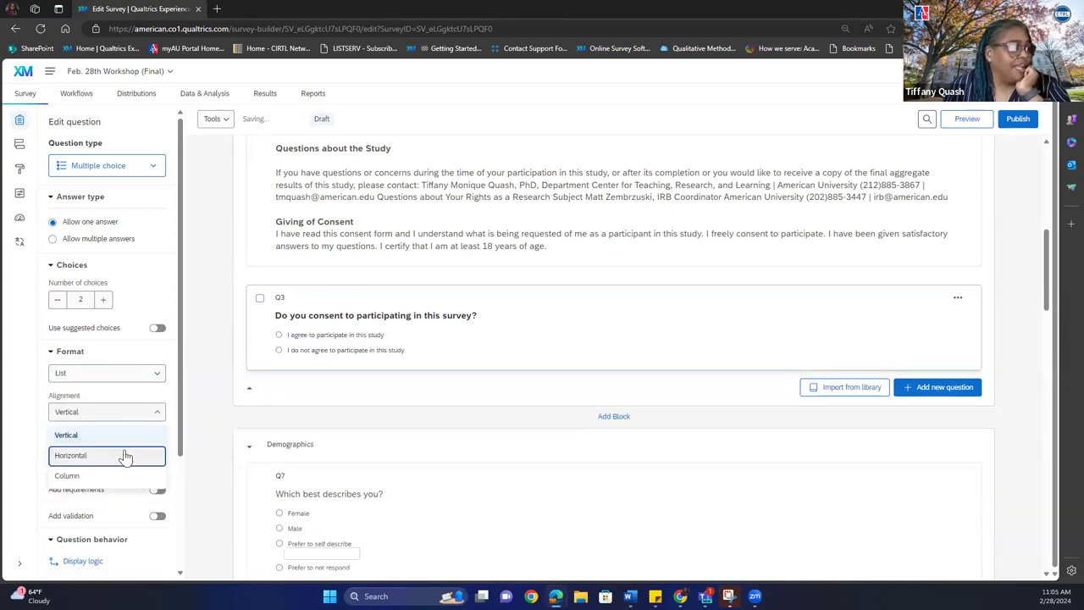
left_click(125, 457)
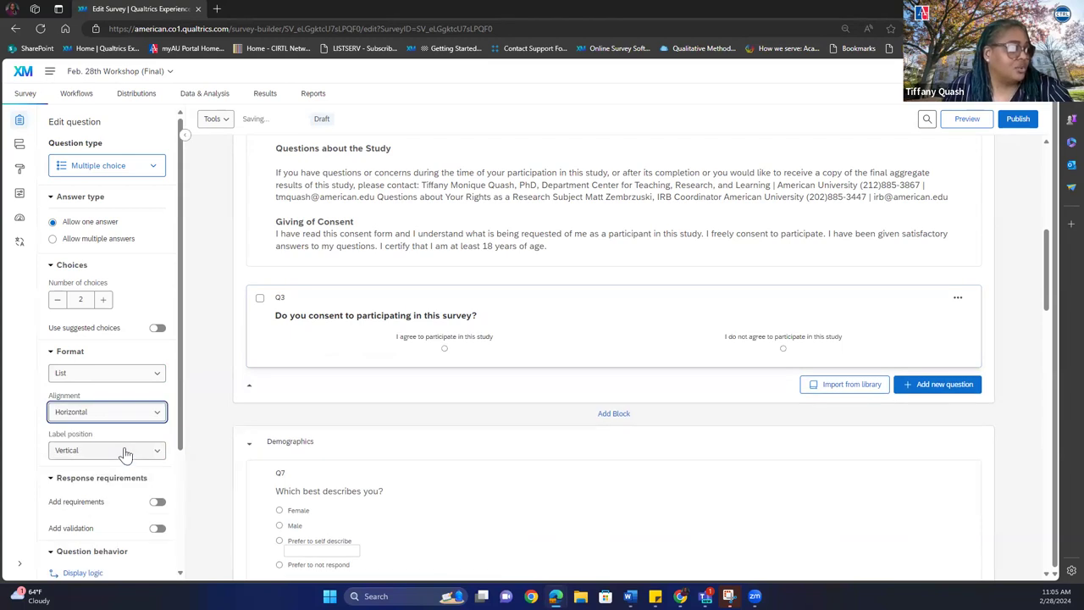
left_click(123, 415)
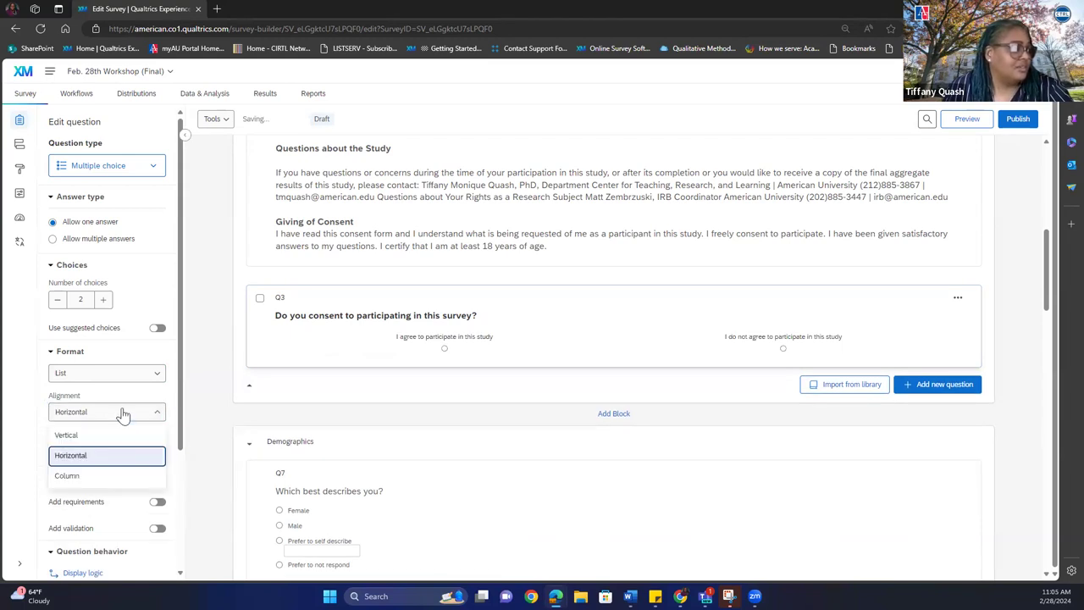
left_click(93, 478)
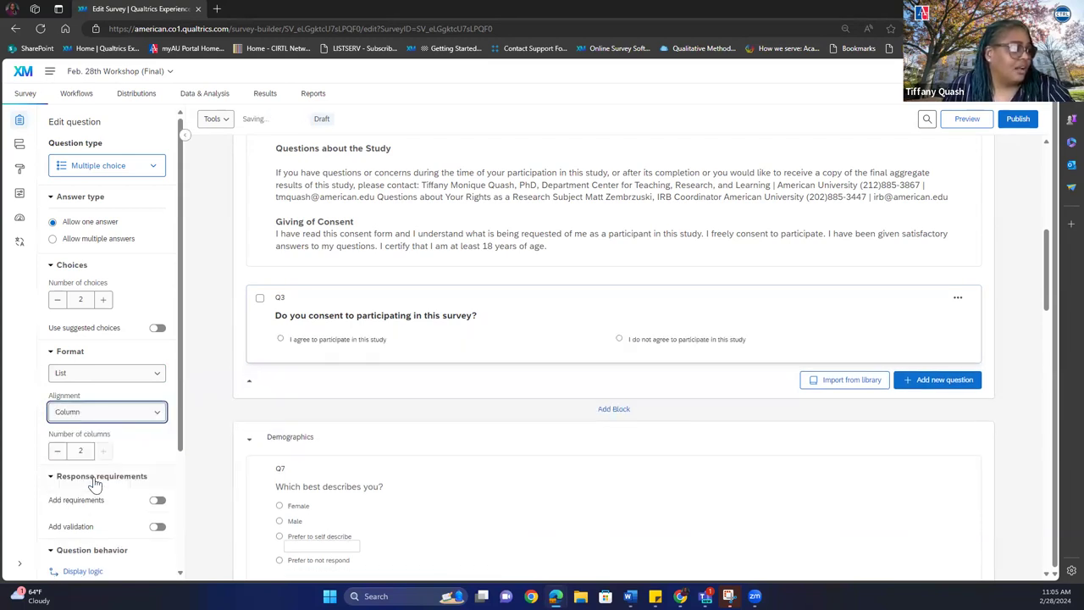
left_click(111, 415)
left_click(102, 438)
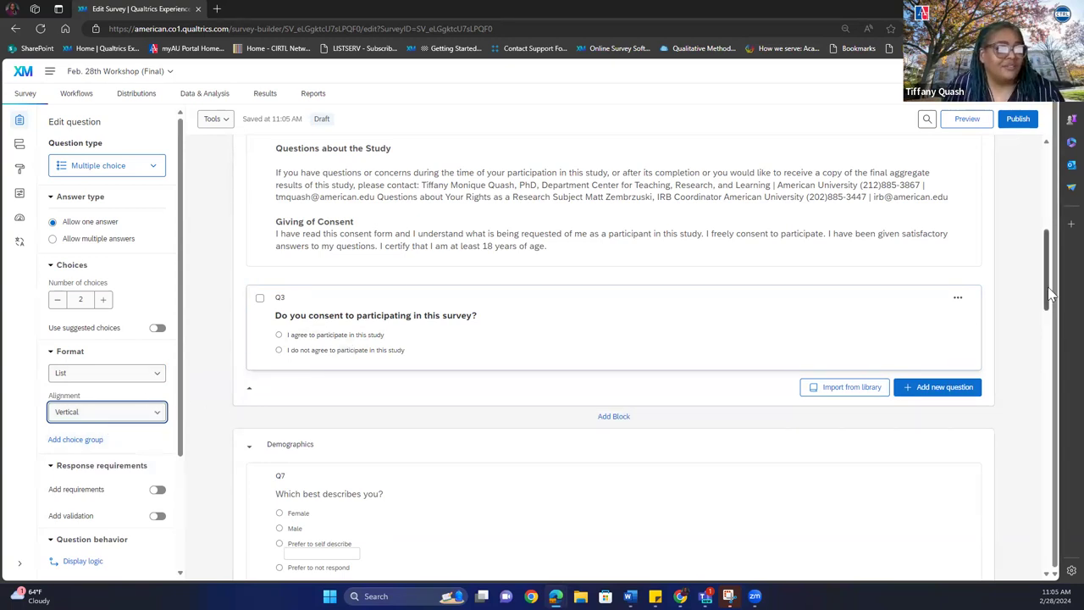
Step: Add a Captcha verification question below Q3 in the Consent to Participate block
left_click_drag(1051, 294, 1027, 247)
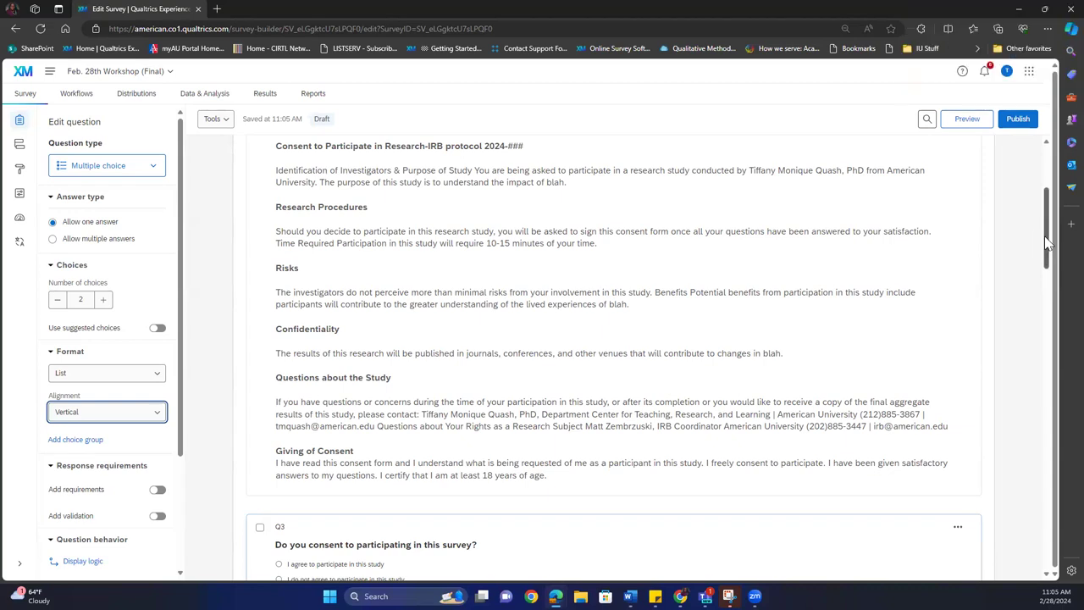
left_click_drag(1049, 243, 1041, 304)
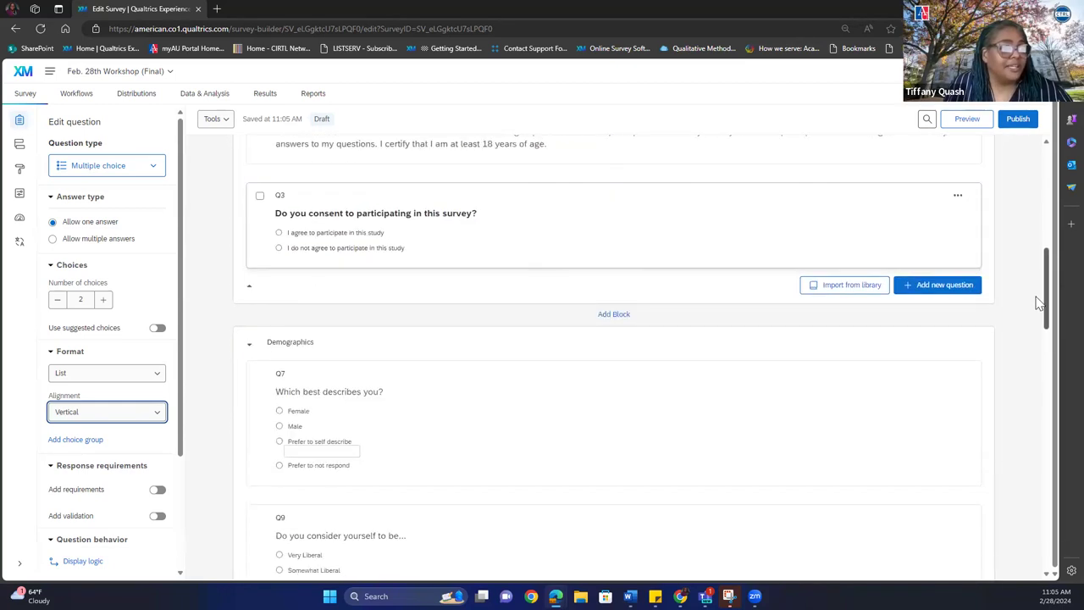
left_click(920, 288)
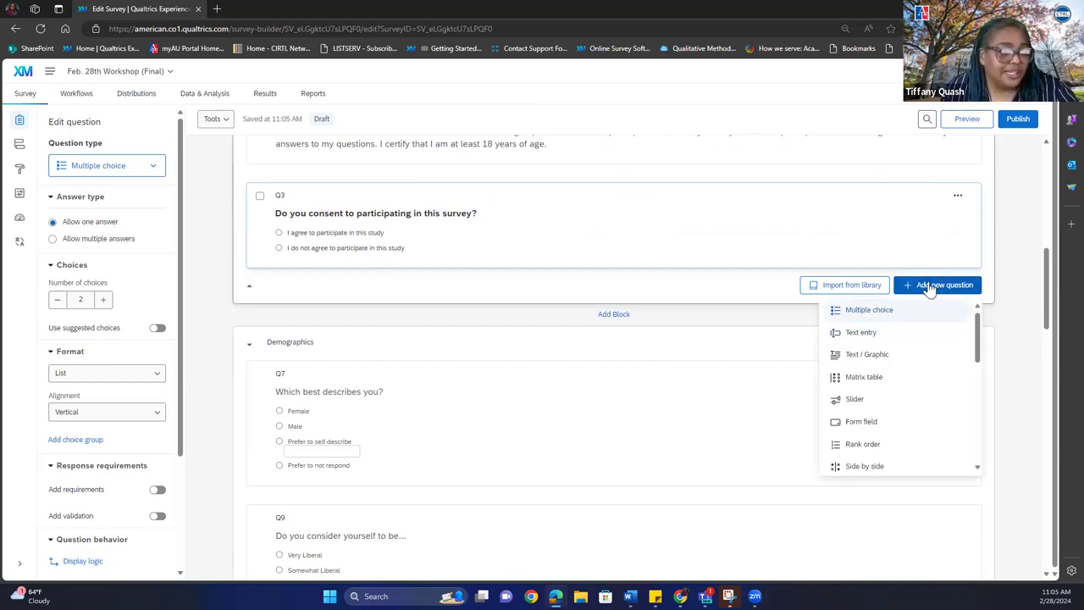
left_click(929, 288)
left_click(929, 288)
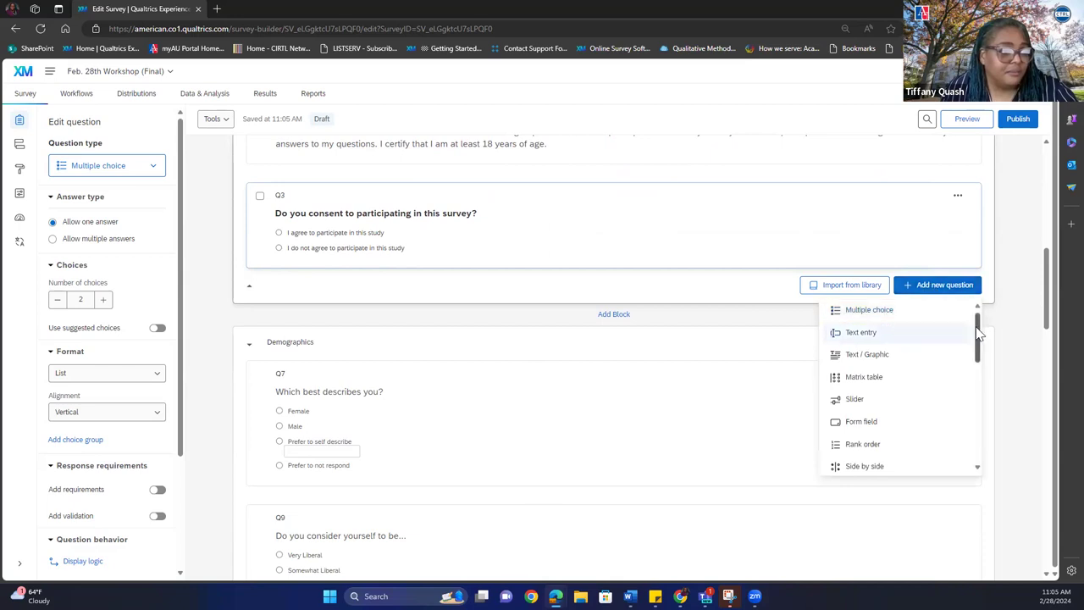
left_click_drag(979, 335, 964, 424)
scroll(957, 423, "down", 1)
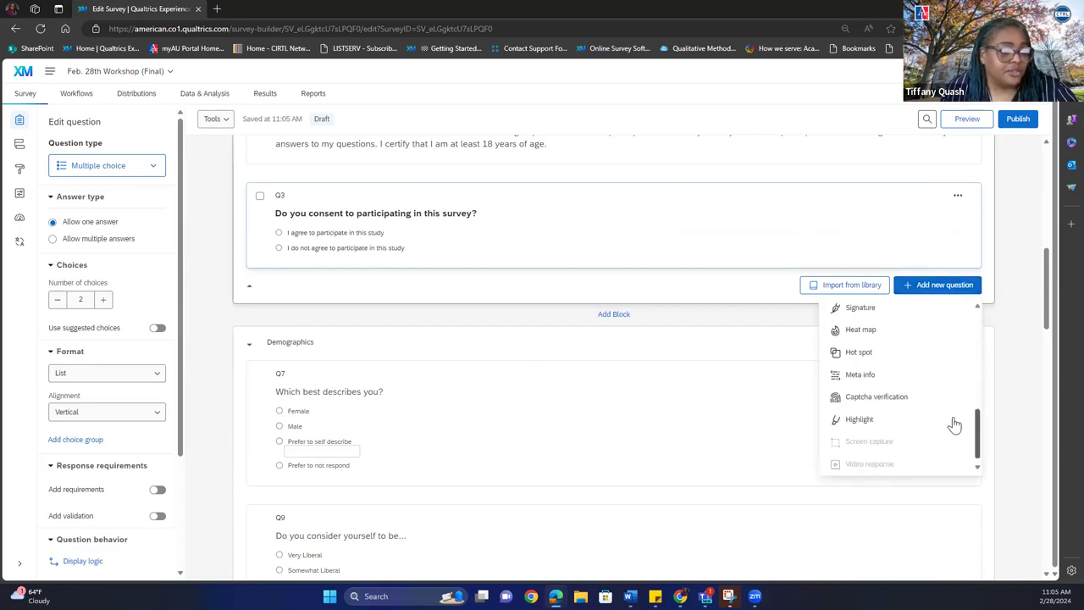
left_click(900, 397)
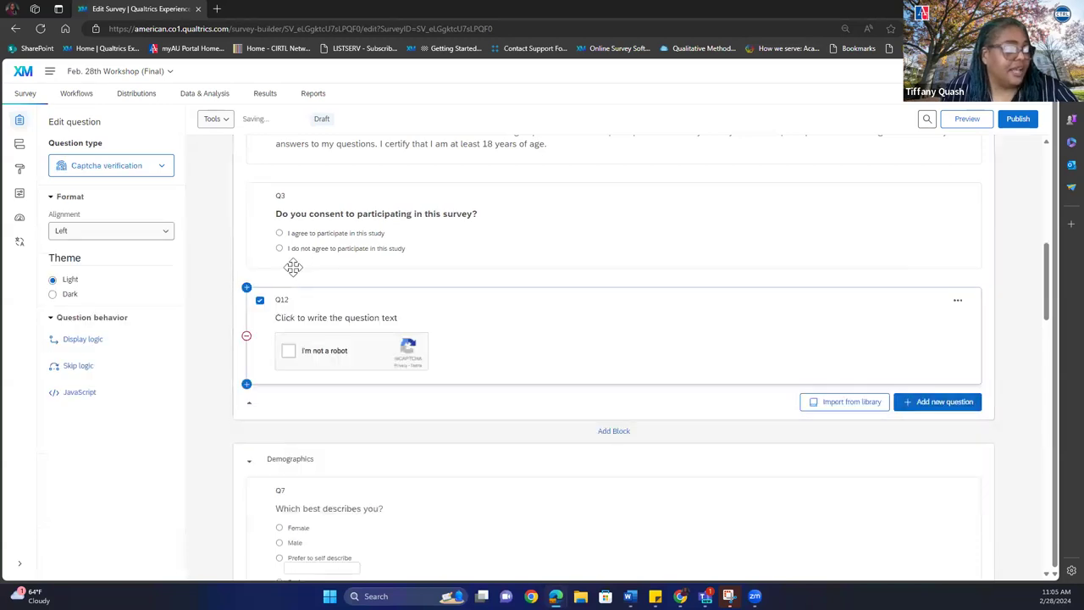
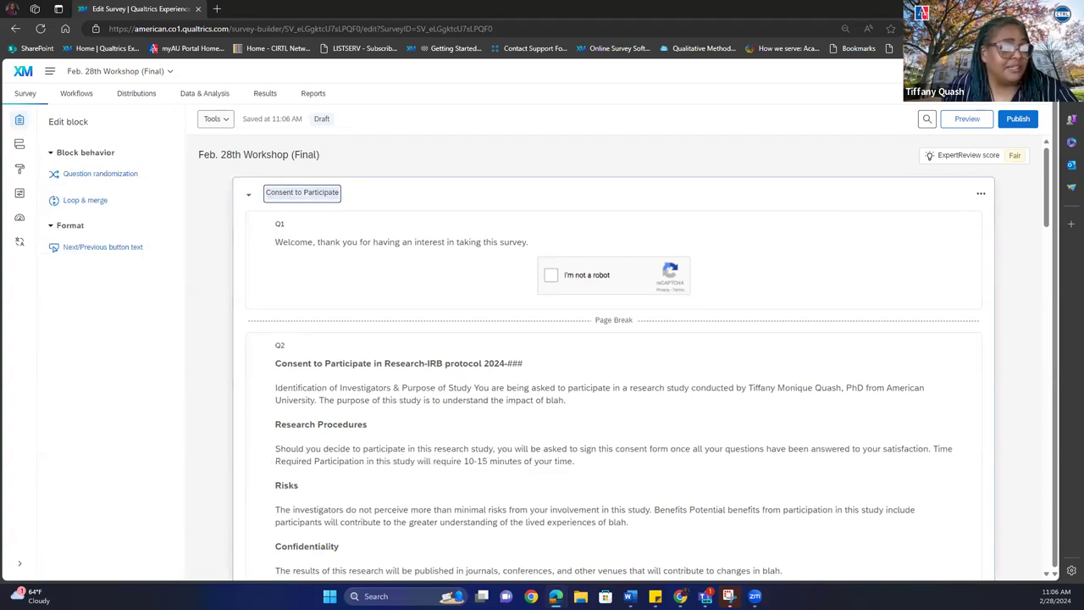
Step: Add a new block after the block ending with Q6, just before the End of Survey section
left_click_drag(1049, 216, 1034, 312)
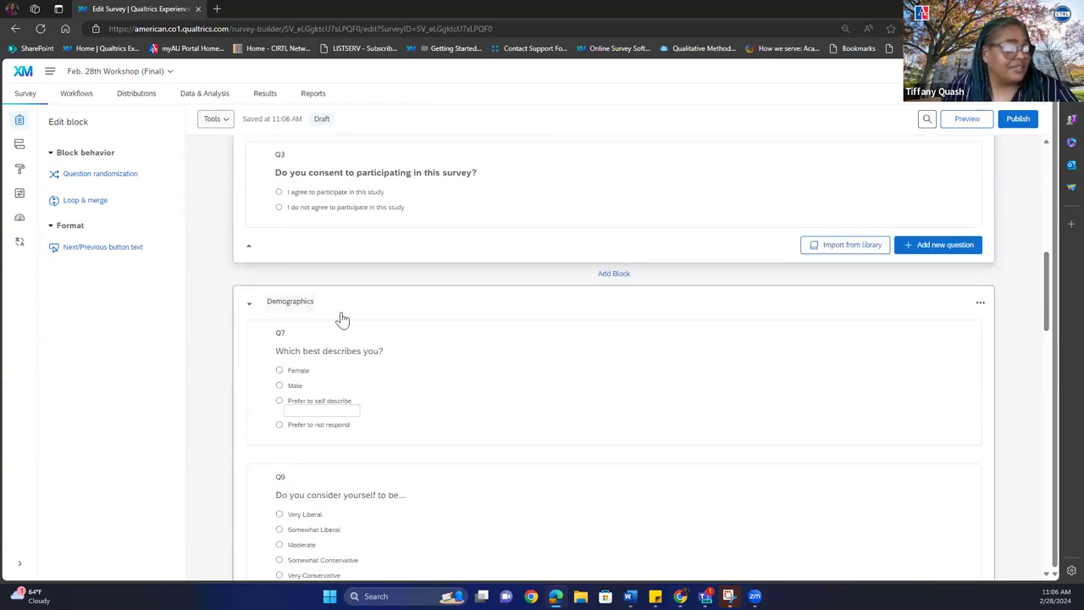
left_click_drag(1047, 324, 1025, 534)
scroll(1031, 396, "down", 1)
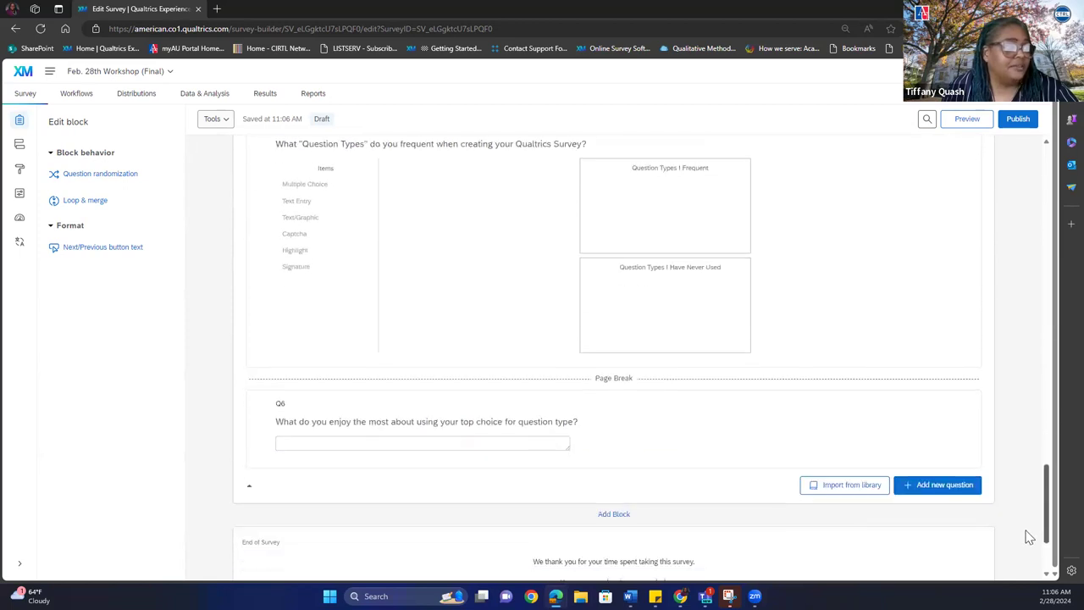
left_click(613, 514)
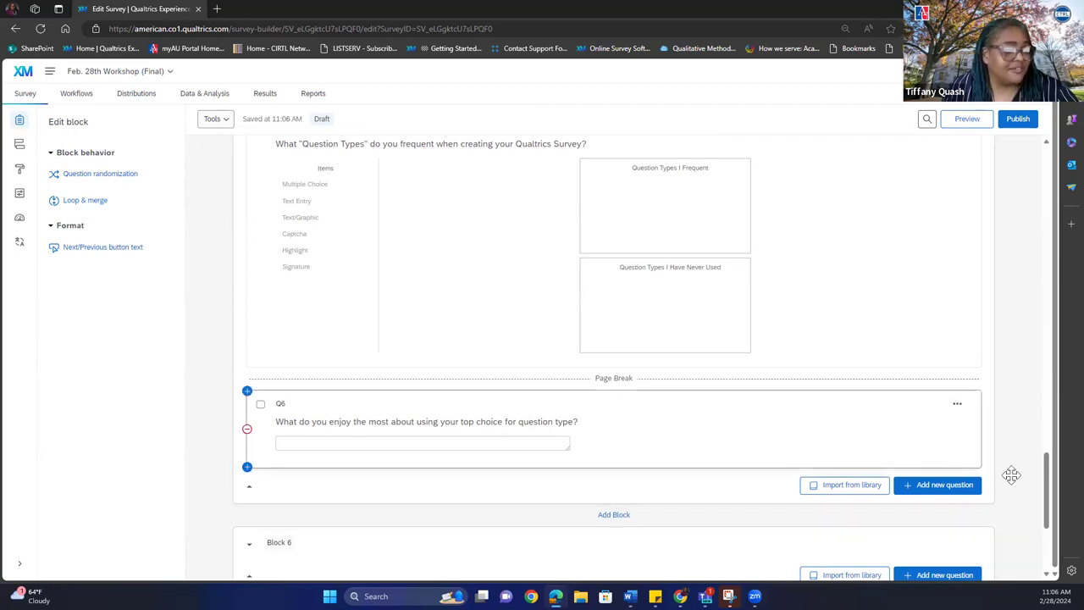
Step: Rename the new block above the End of Survey section as Add Name
left_click_drag(1048, 493, 1046, 511)
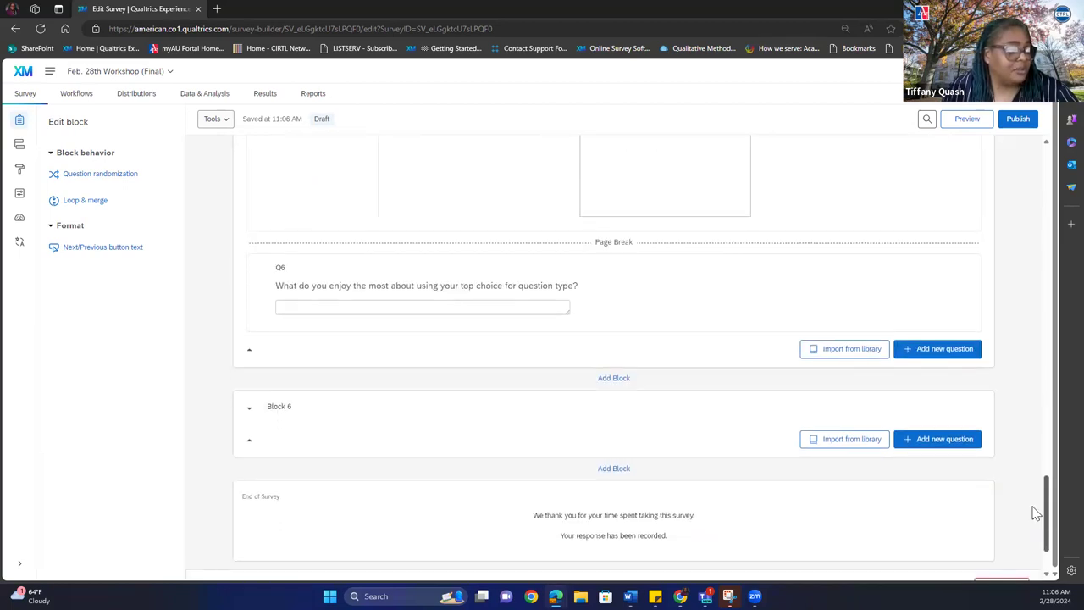
left_click(279, 408)
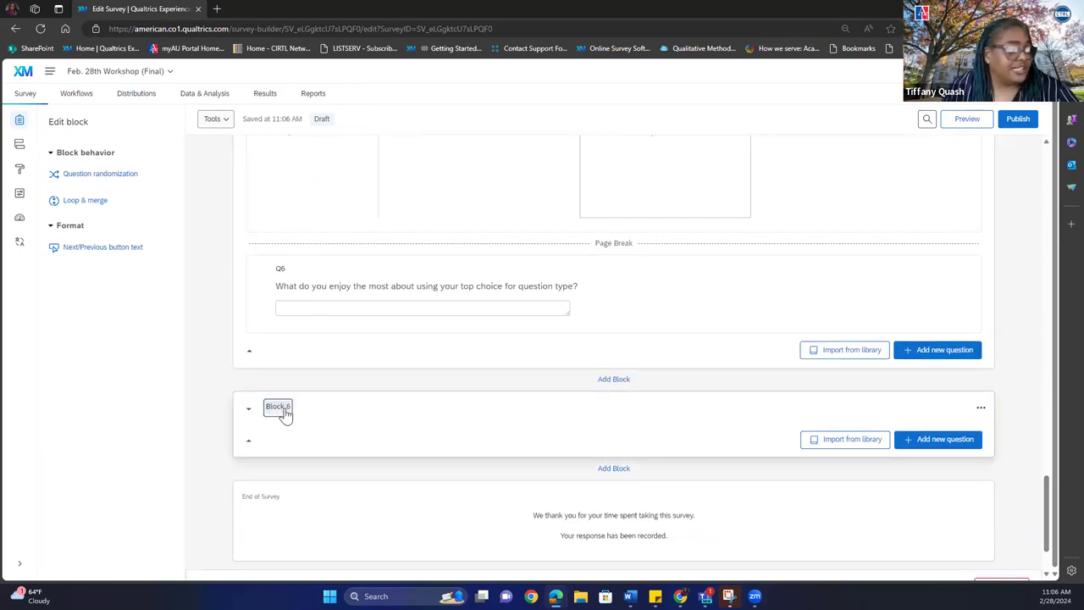
type("A")
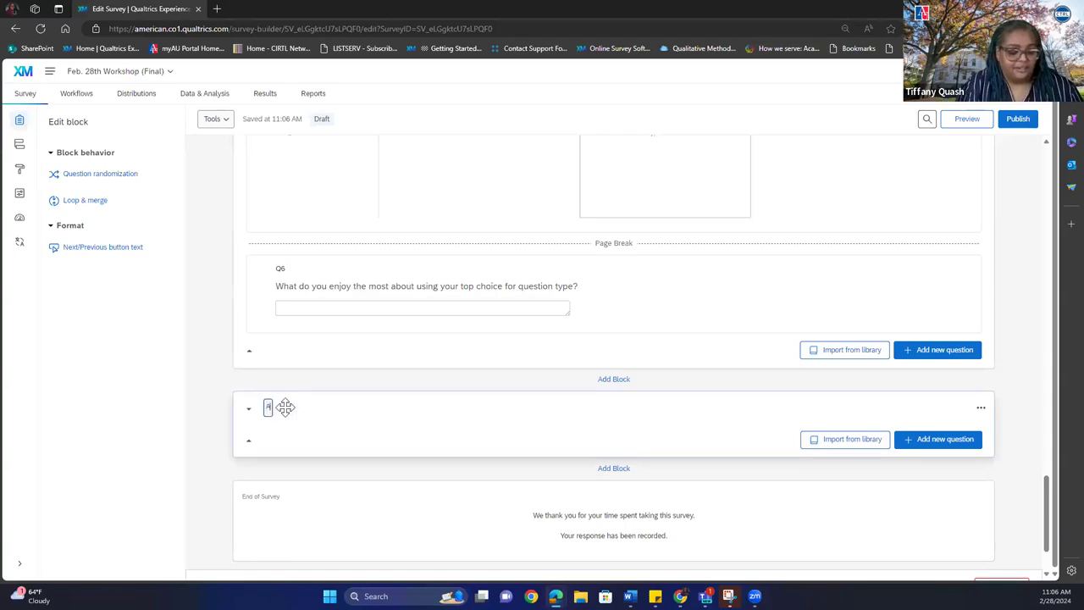
type("dd Item")
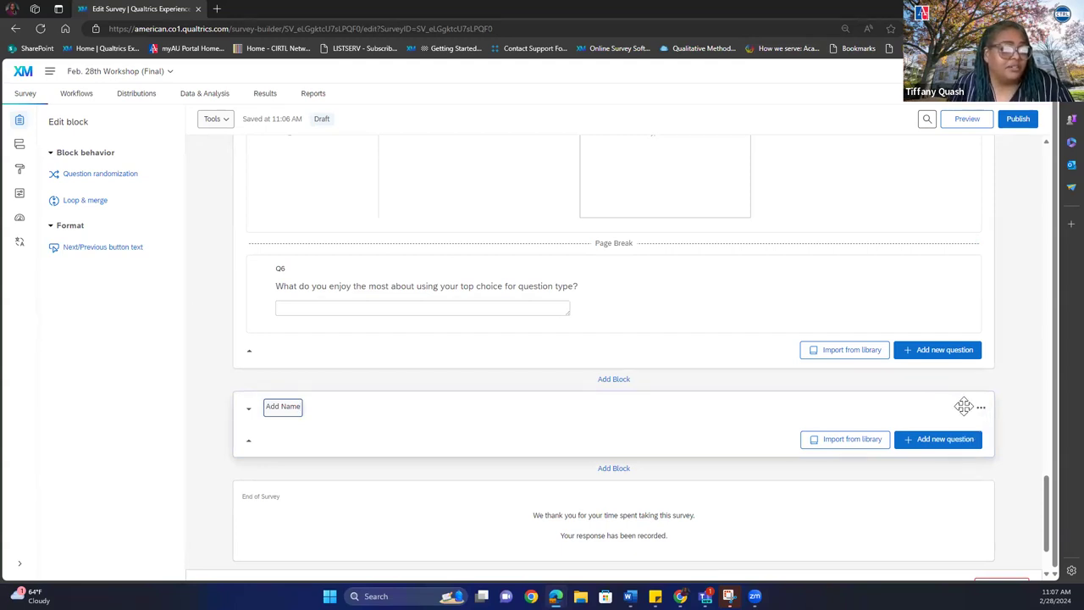
Step: Delete the Add Name block from the survey
left_click(980, 409)
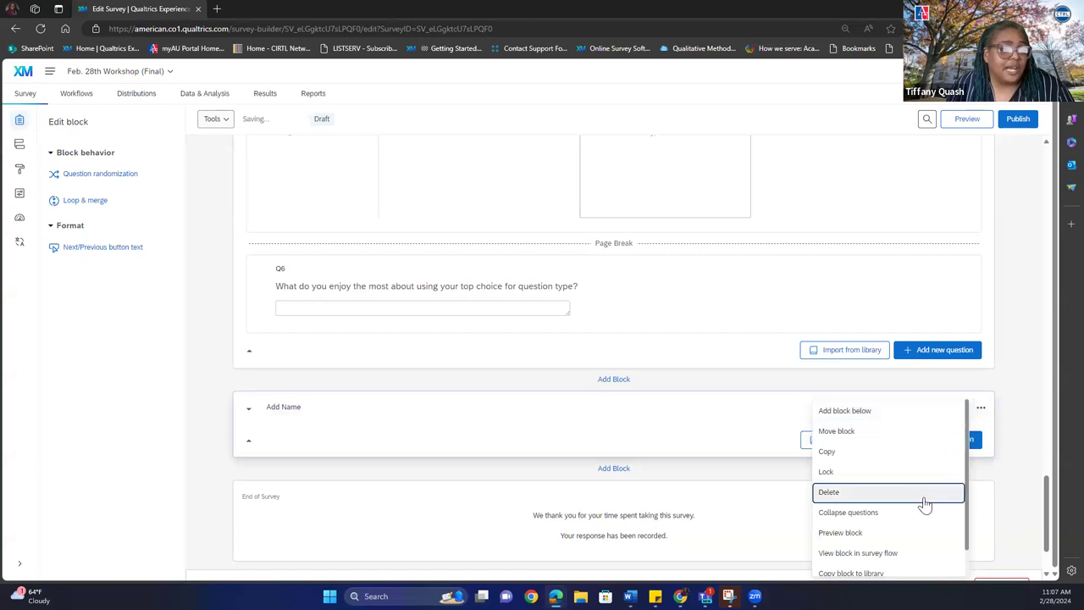
left_click(924, 502)
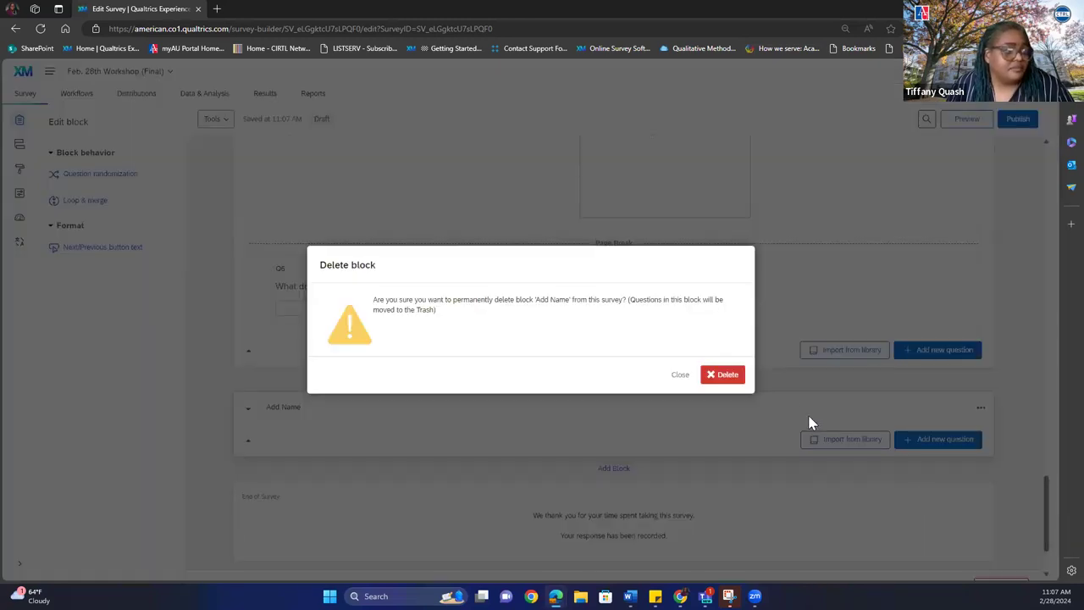
left_click(722, 375)
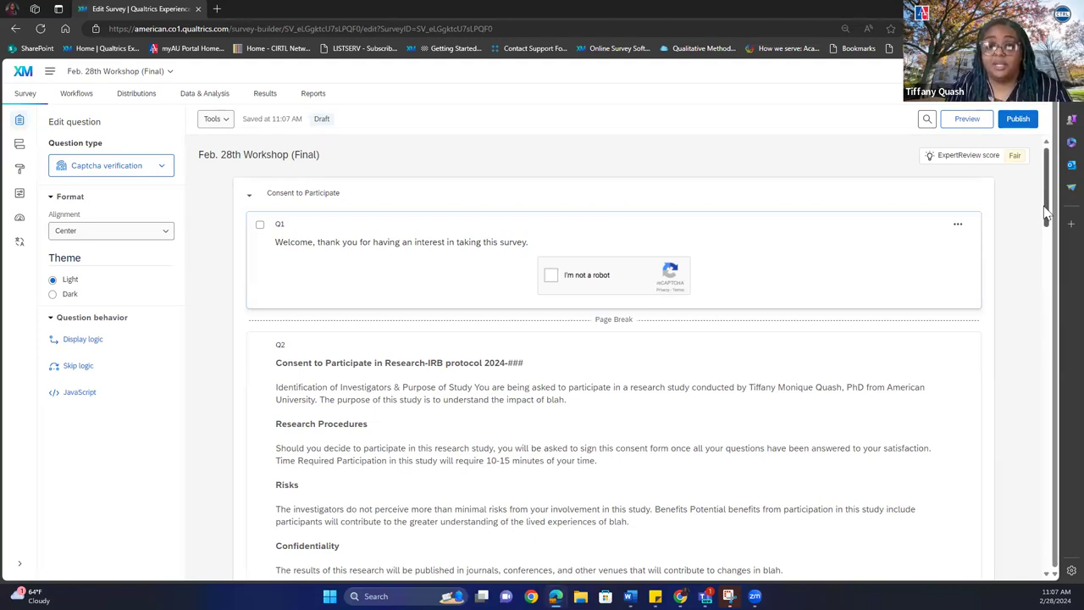
Step: Check the Allow Text Entry option of Q7's "Prefer to self describe" choice in the Demographics block
left_click_drag(1047, 214, 1052, 330)
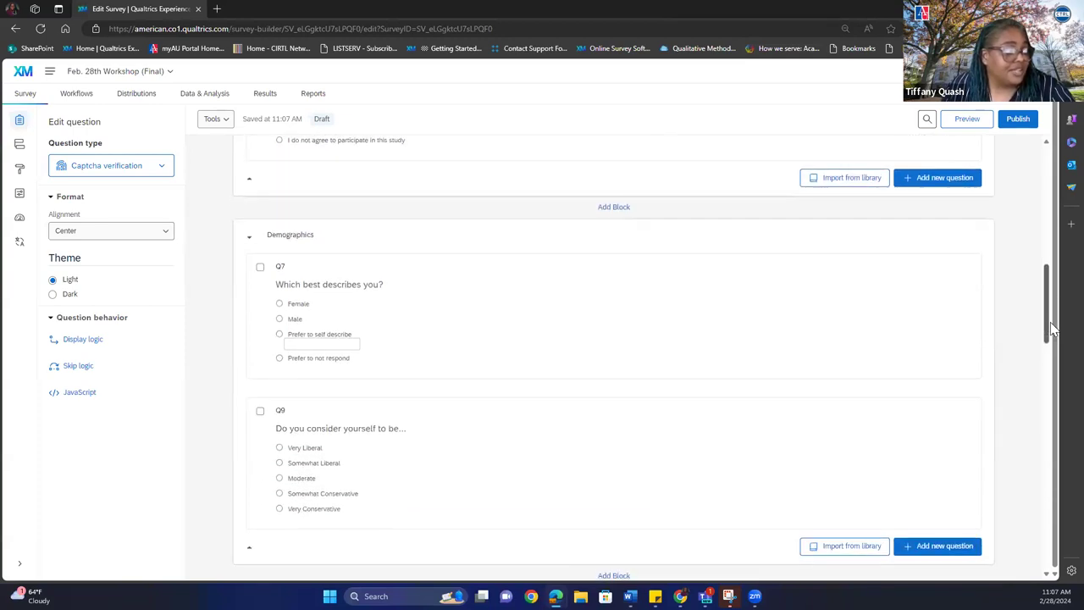
left_click(478, 319)
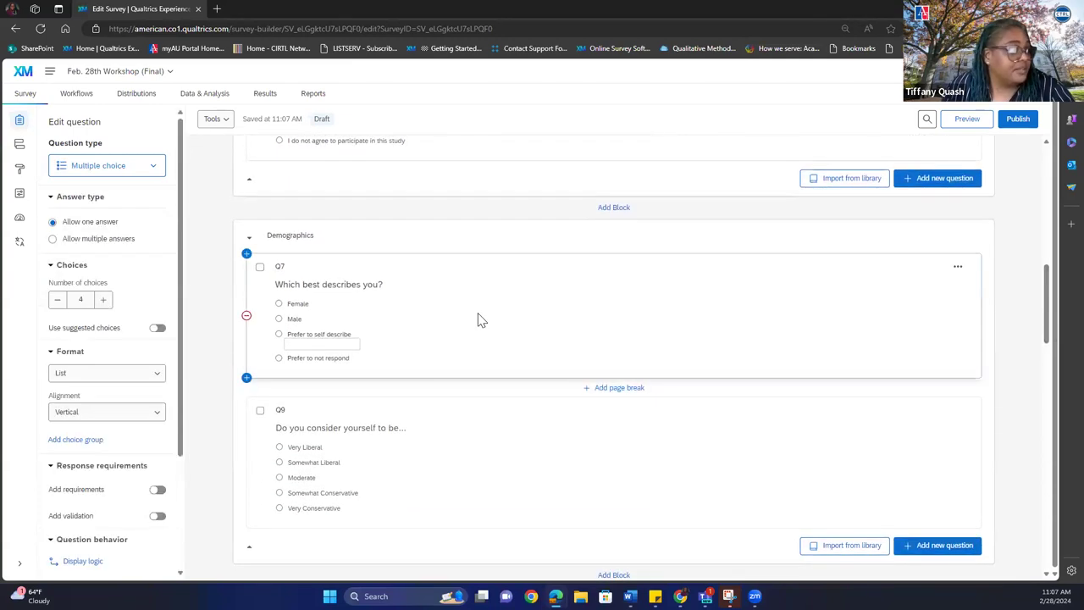
left_click(334, 334)
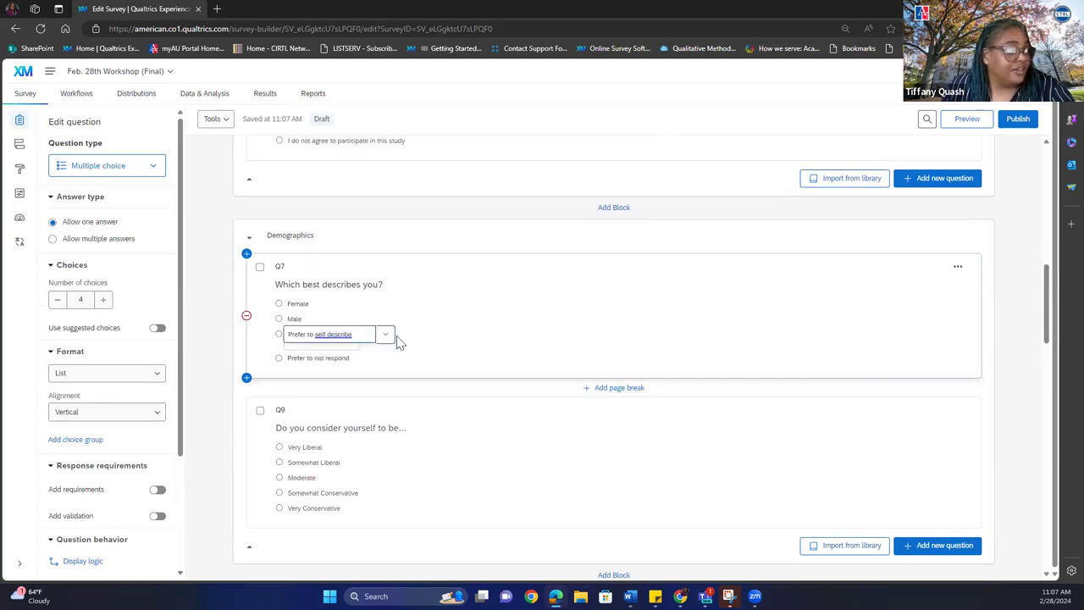
left_click(386, 337)
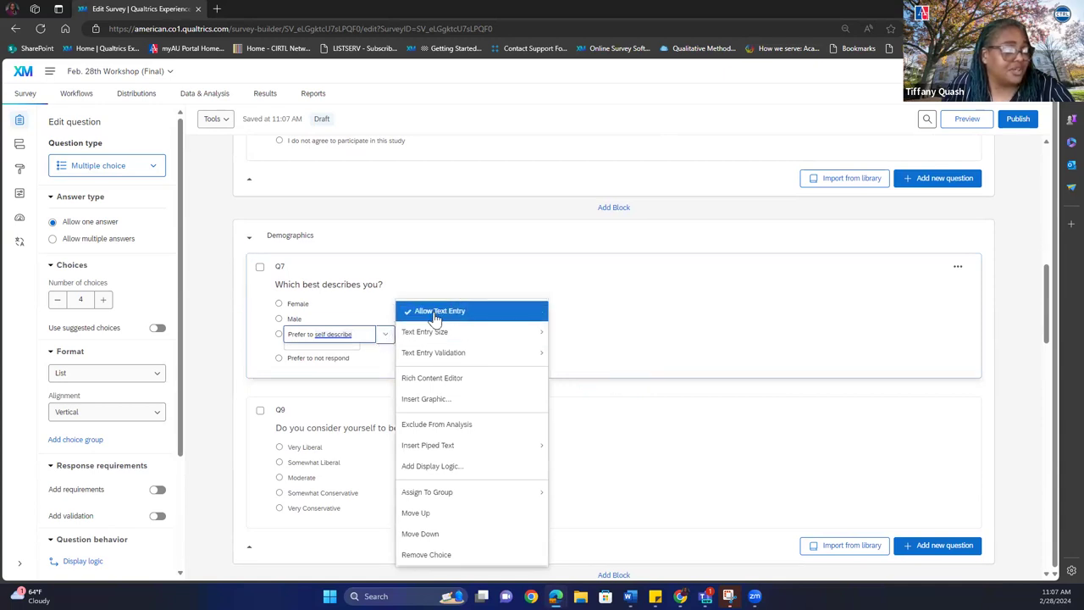
left_click(598, 318)
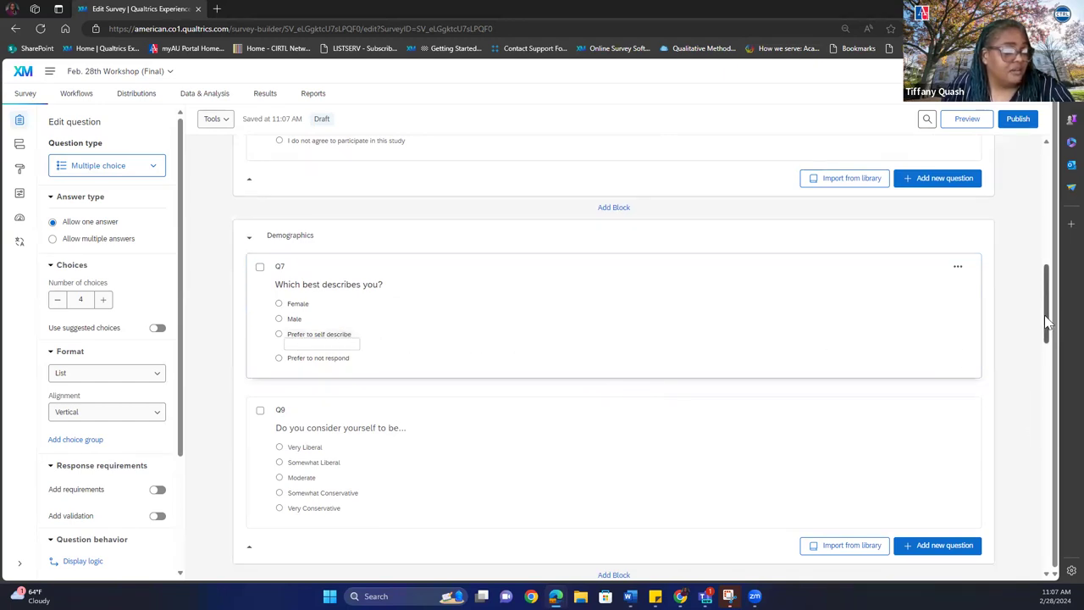
Step: Review the Environmental, Control and Treatment blocks, comparing the Greenpeace mission statements in Q10 and Q11
left_click_drag(1048, 321, 1045, 371)
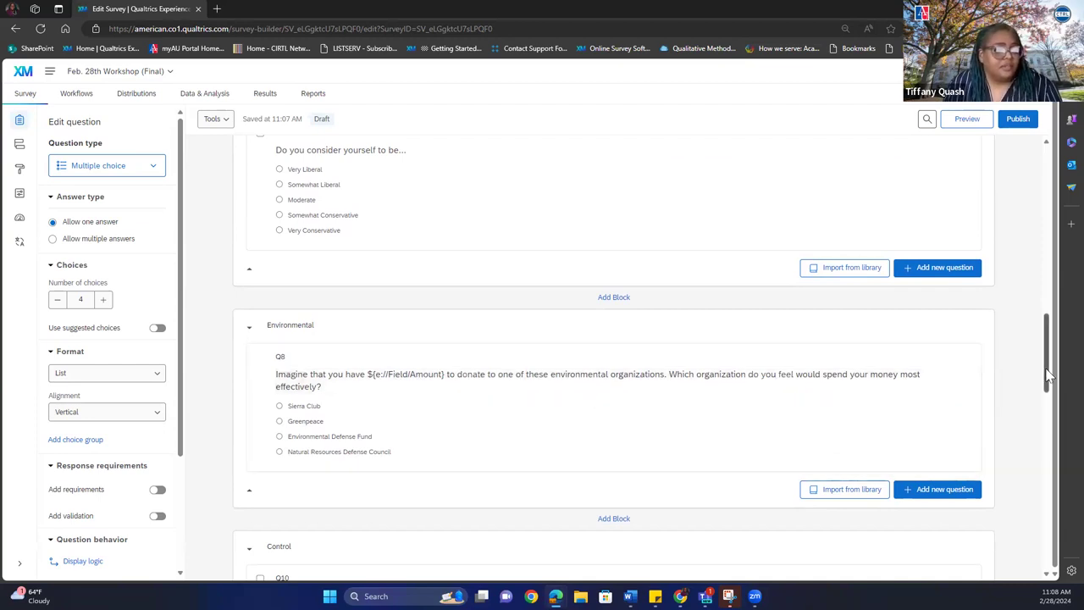
left_click_drag(1048, 375, 1040, 429)
left_click(617, 334)
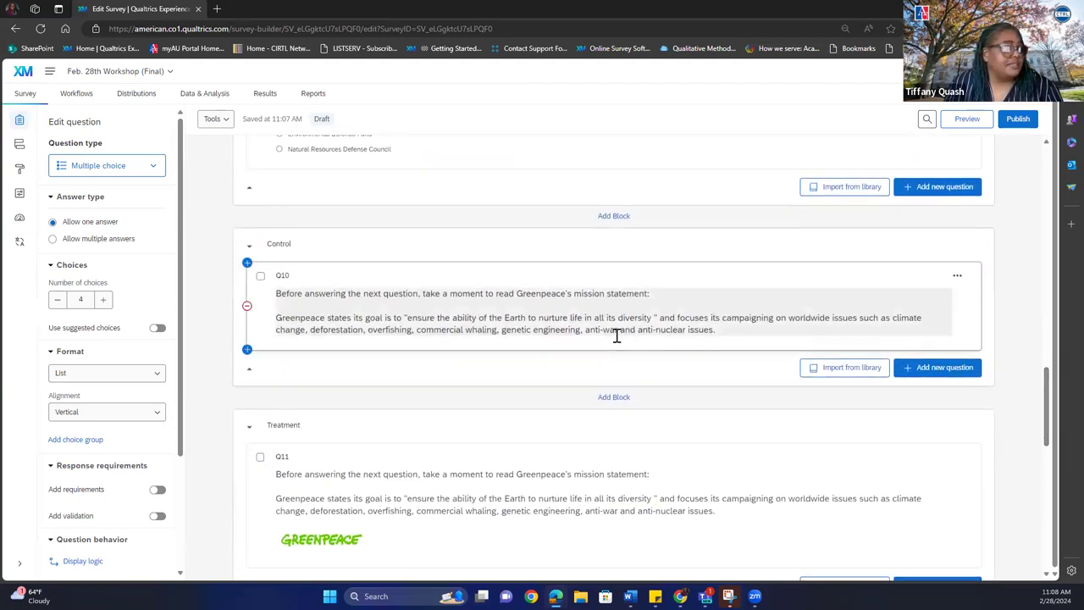
left_click(586, 471)
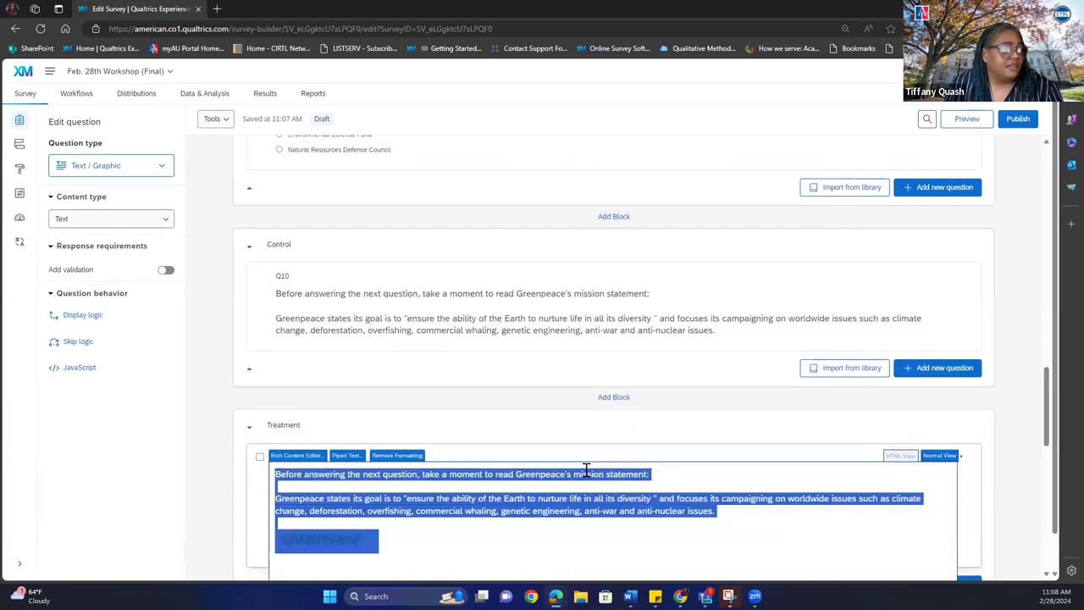
left_click(401, 547)
left_click_drag(1050, 424, 1049, 452)
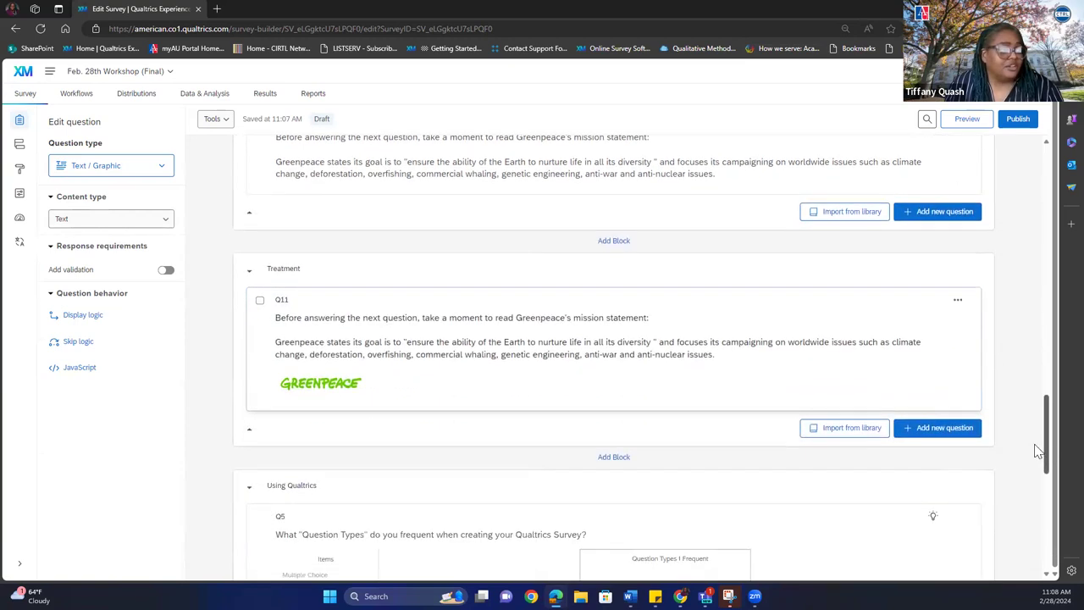
Step: Examine the graphic library and the new-graphic upload options in the rich content editor of Treatment question Q11, without inserting anything
left_click(306, 390)
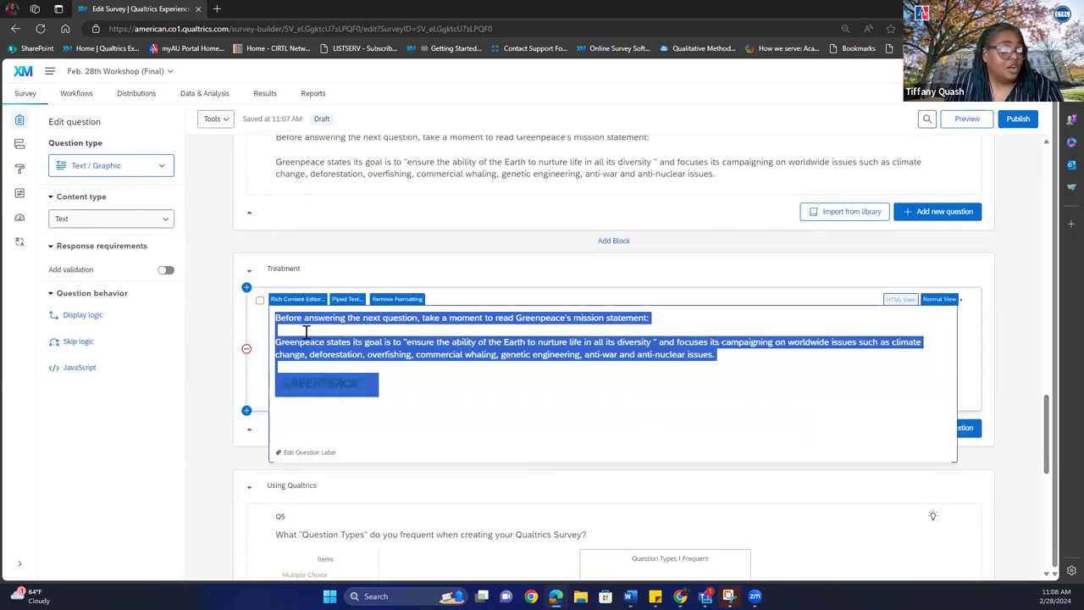
left_click(297, 300)
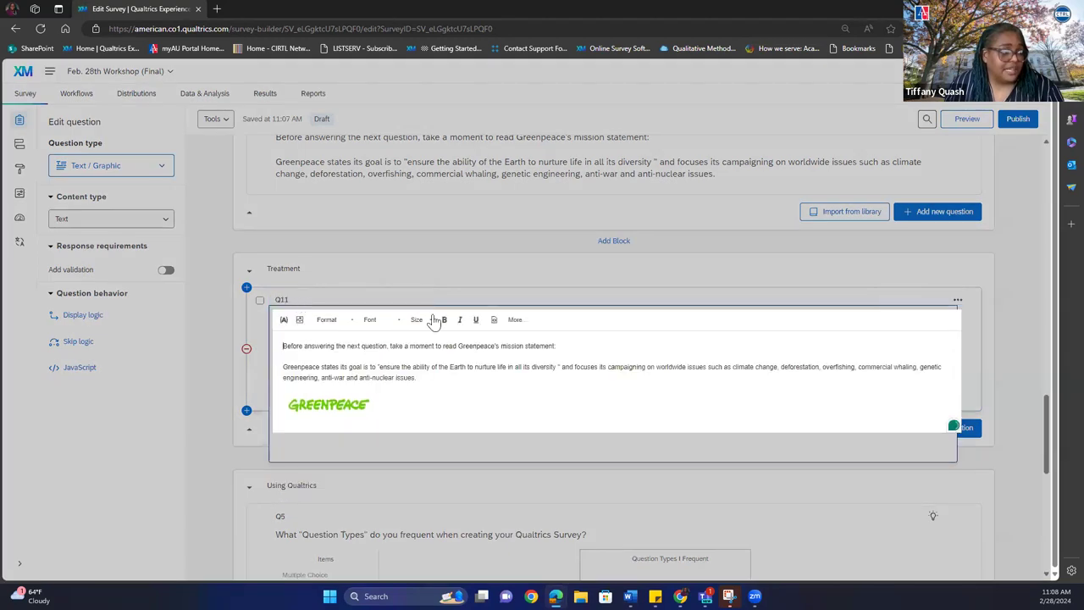
left_click(300, 322)
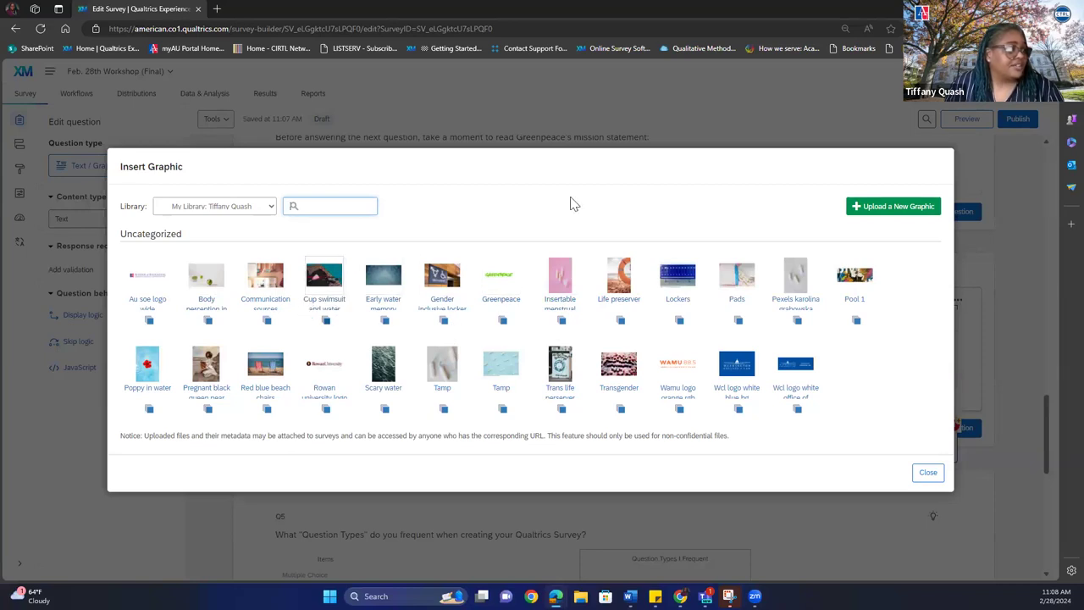
left_click(888, 210)
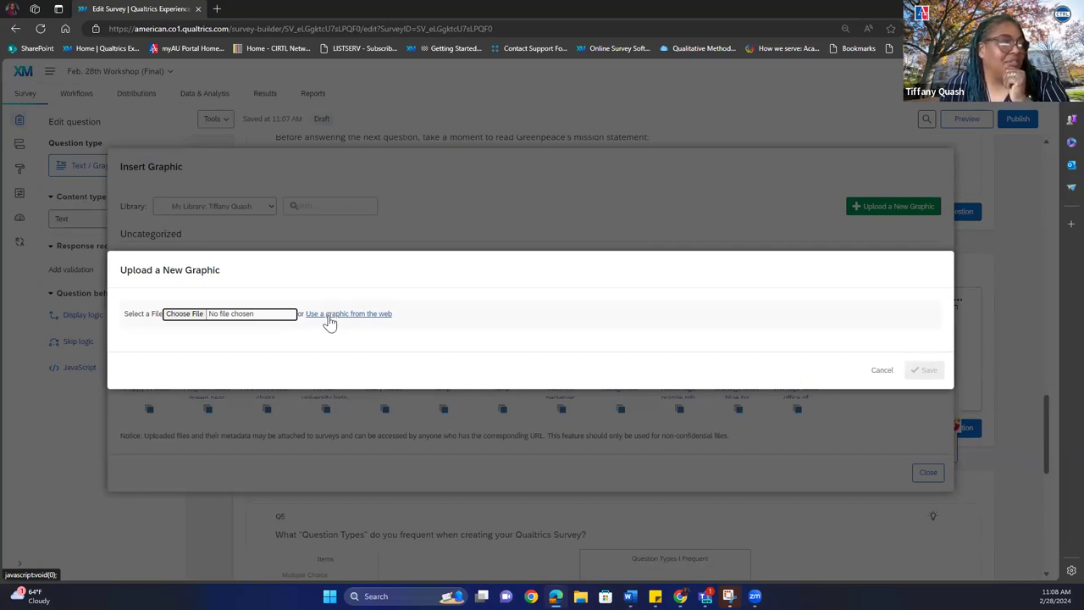
left_click(885, 372)
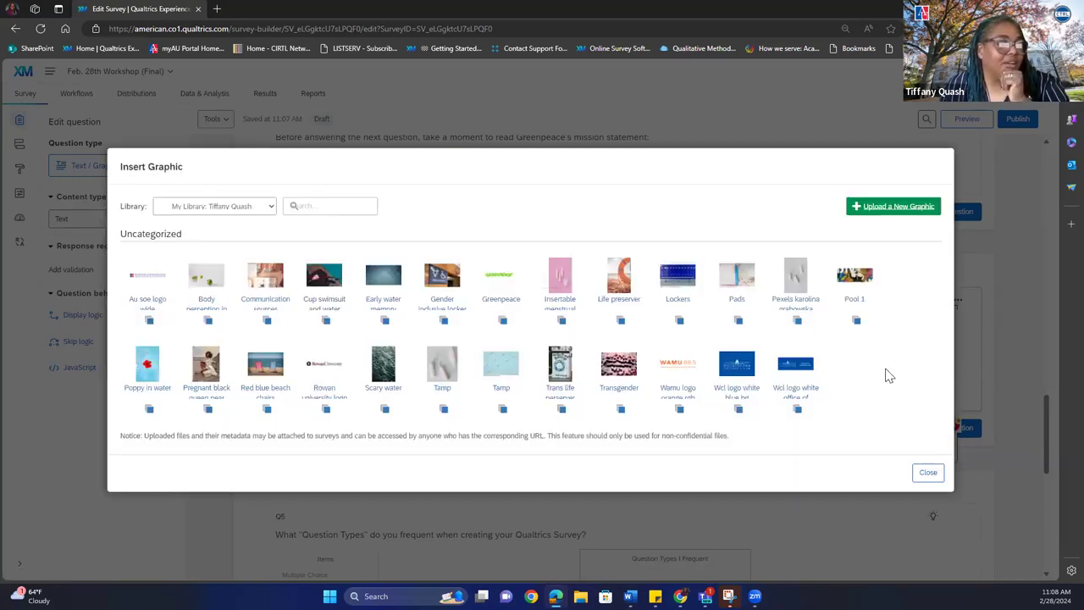
left_click(925, 473)
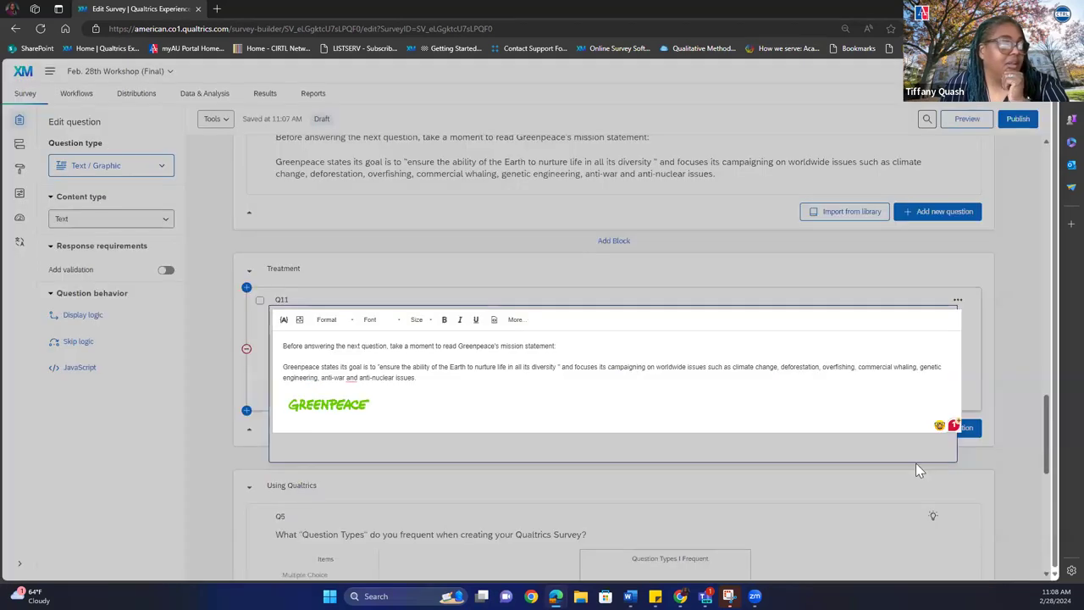
left_click(995, 399)
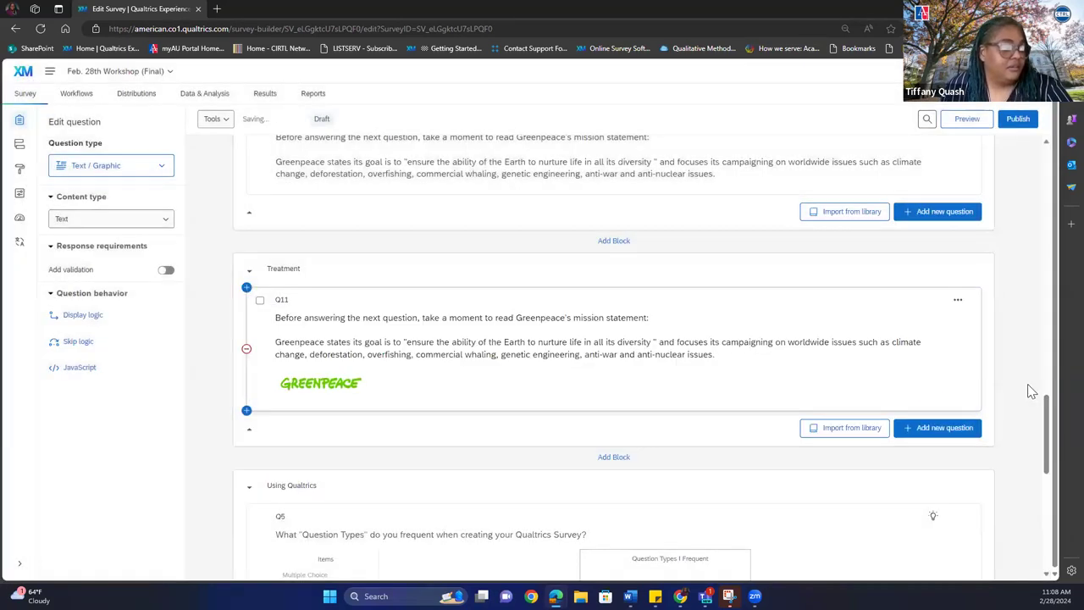
Step: Review Q5's question type and Q6's text entry settings in the Using Qualtrics block
scroll(1046, 411, "down", 2)
scroll(1041, 445, "down", 2)
left_click(765, 386)
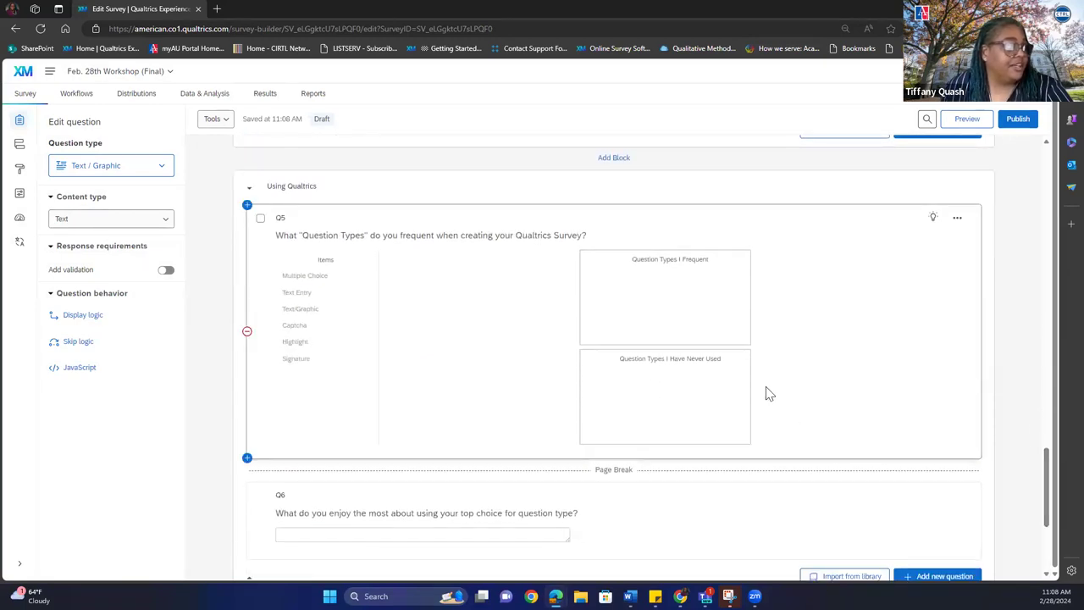
left_click(127, 169)
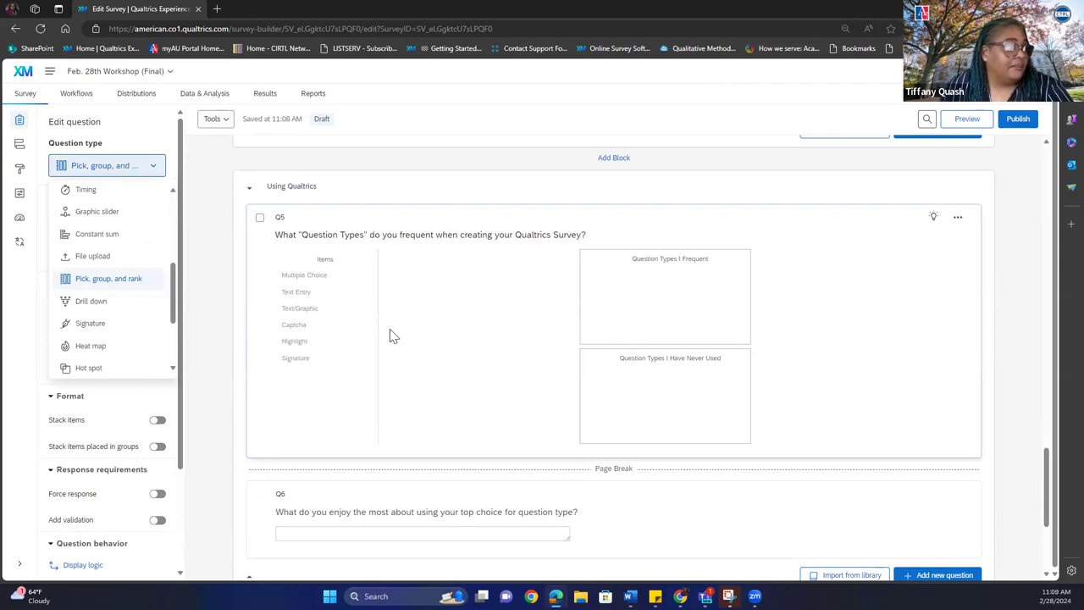
left_click(393, 285)
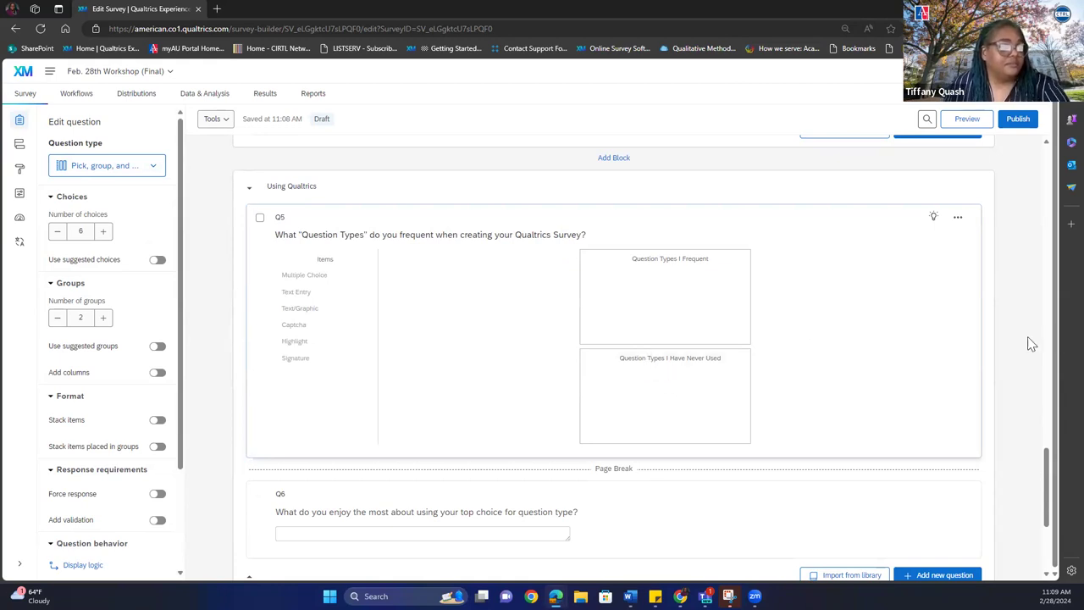
scroll(1049, 461, "down", 2)
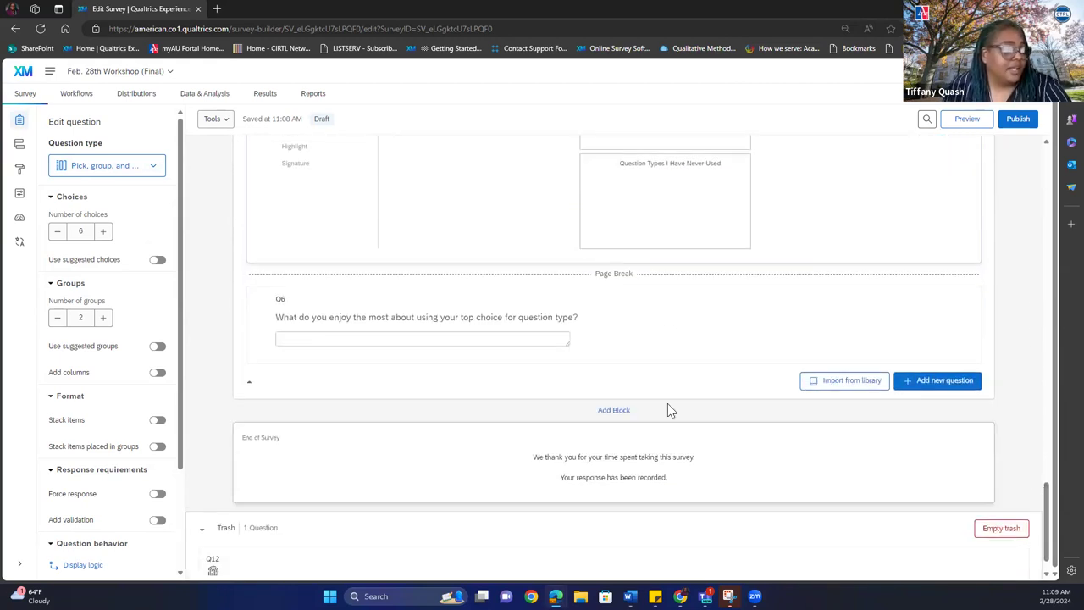
left_click(585, 339)
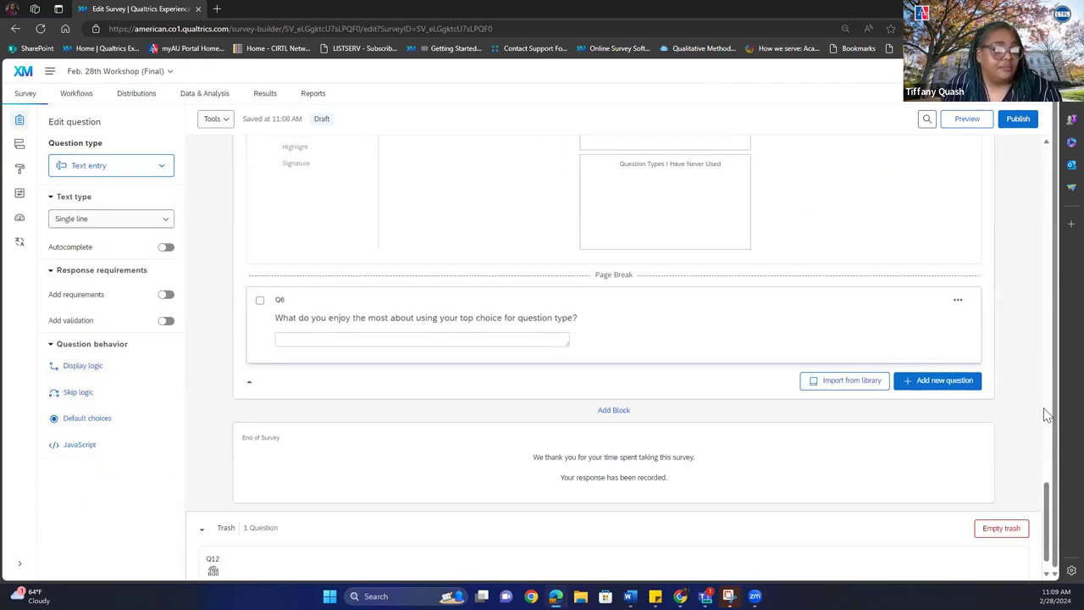
left_click_drag(1048, 491, 1058, 148)
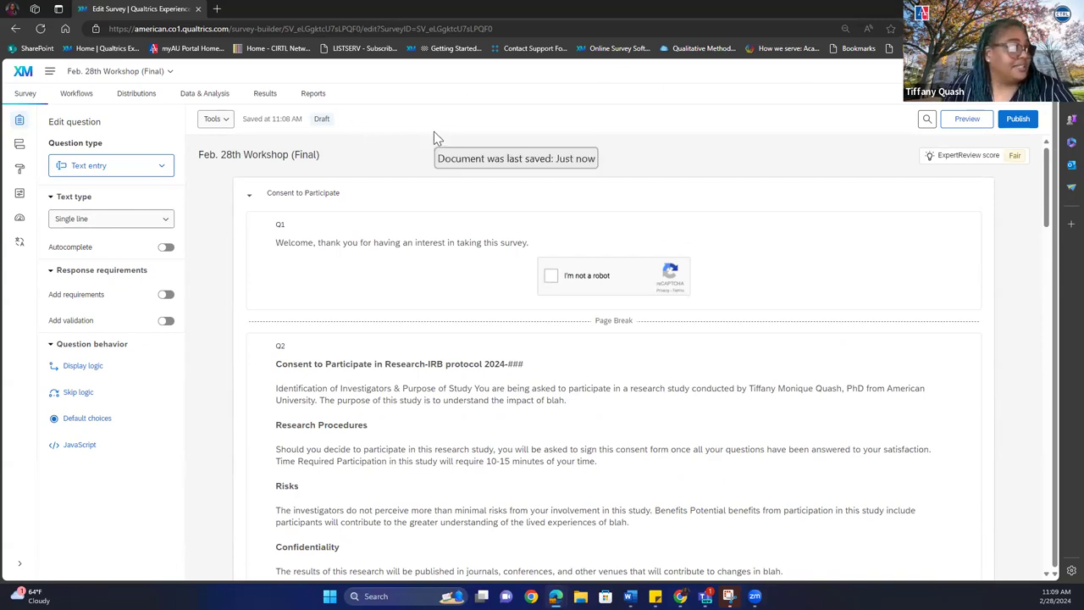
left_click(20, 145)
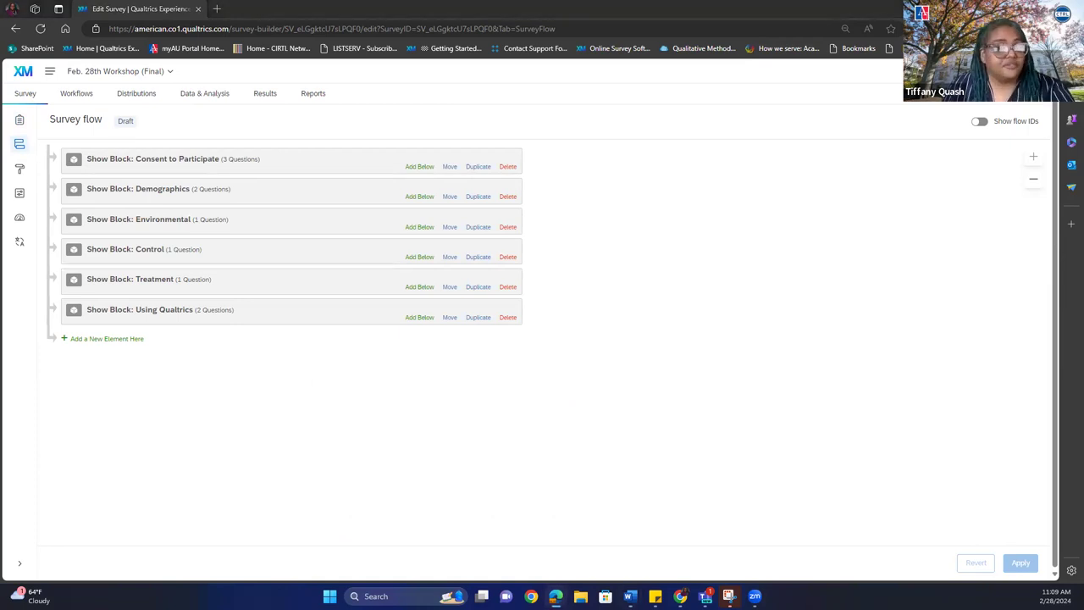
left_click(419, 167)
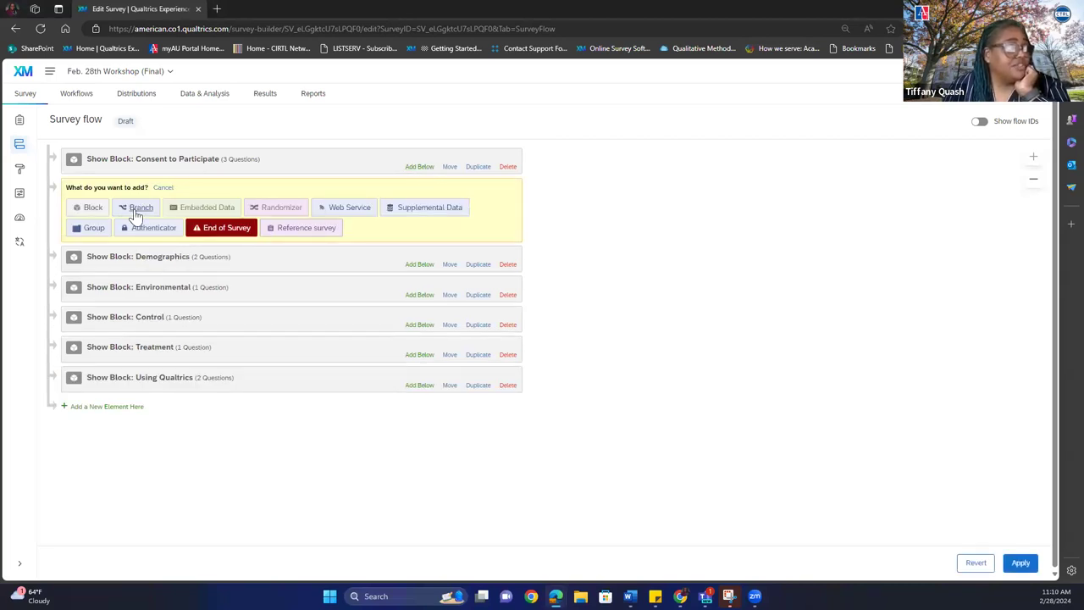
left_click(20, 122)
left_click(561, 357)
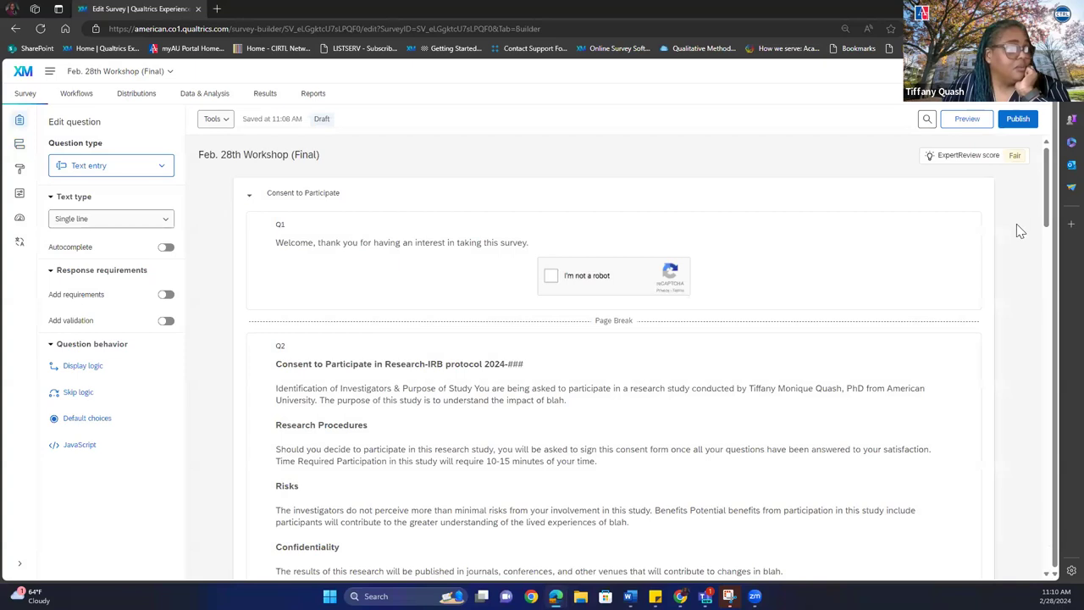
Step: Add a branch below the Consent to Participate block in the survey flow
left_click_drag(1048, 222, 1048, 309)
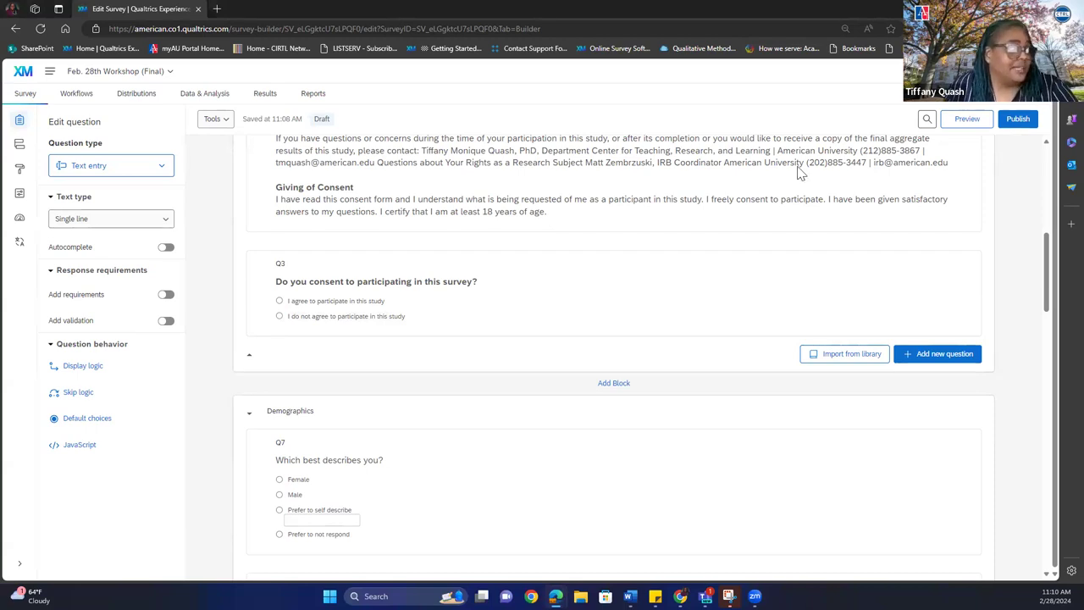
left_click(19, 145)
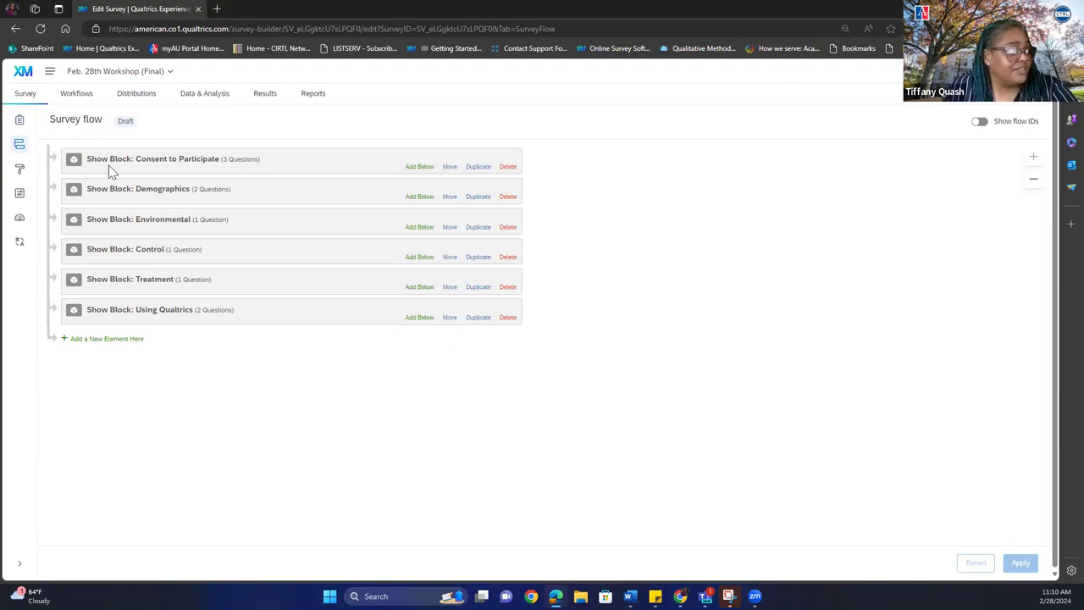
left_click(418, 168)
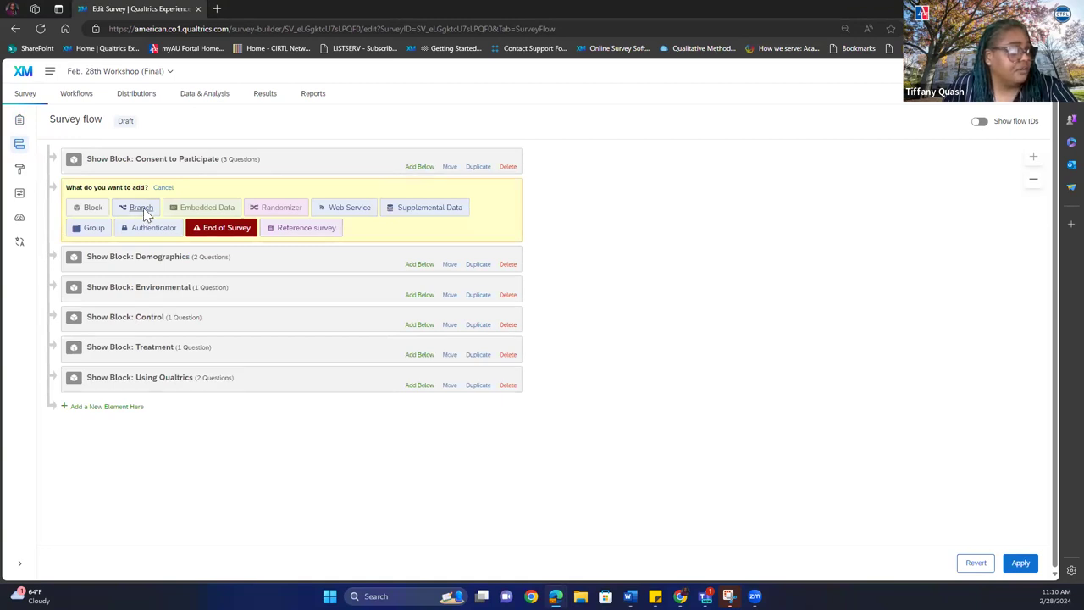
left_click(141, 207)
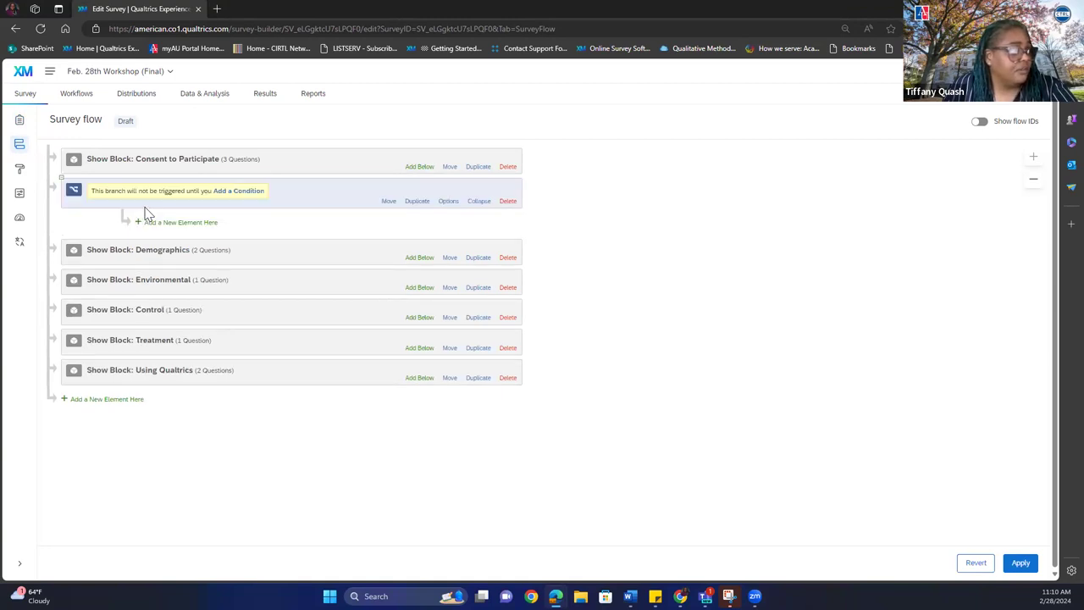
Step: Set the branch condition to question Q3 with "I do not agree to participate in this study" Is Selected
left_click(230, 191)
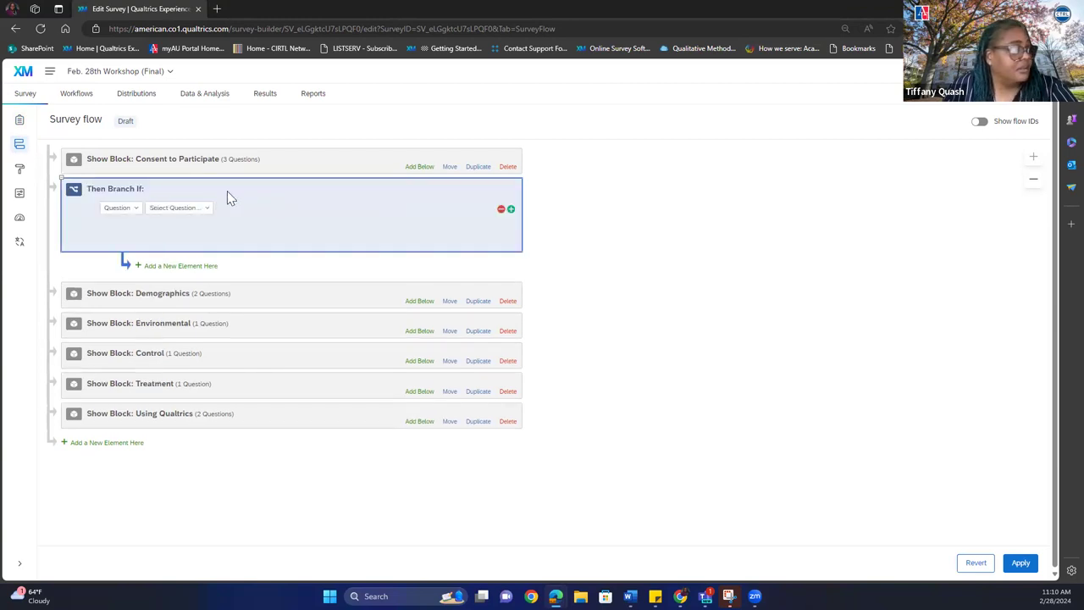
left_click(132, 209)
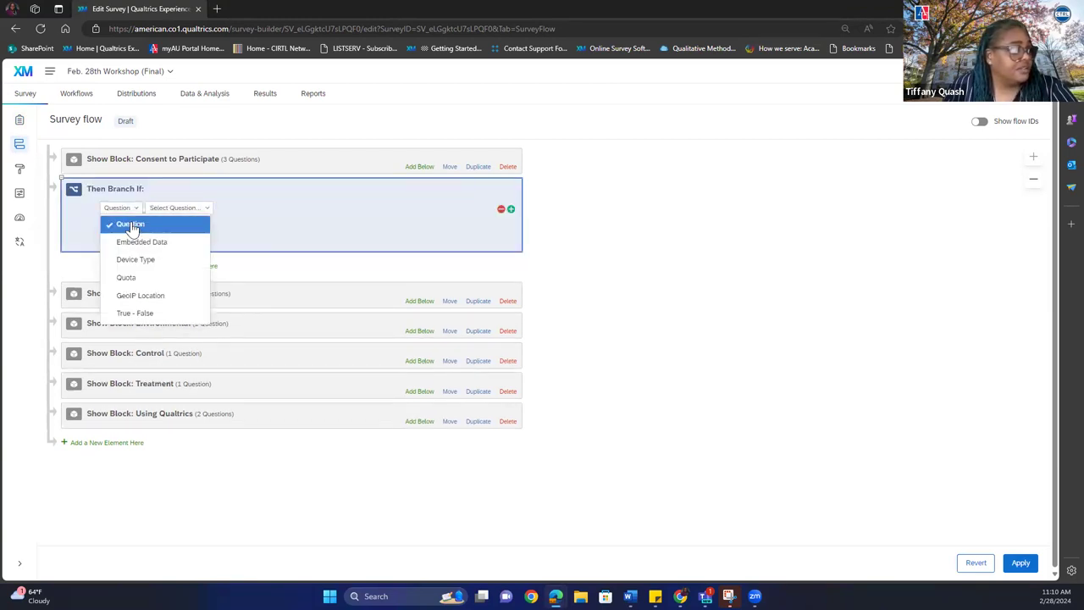
left_click(131, 226)
left_click(171, 209)
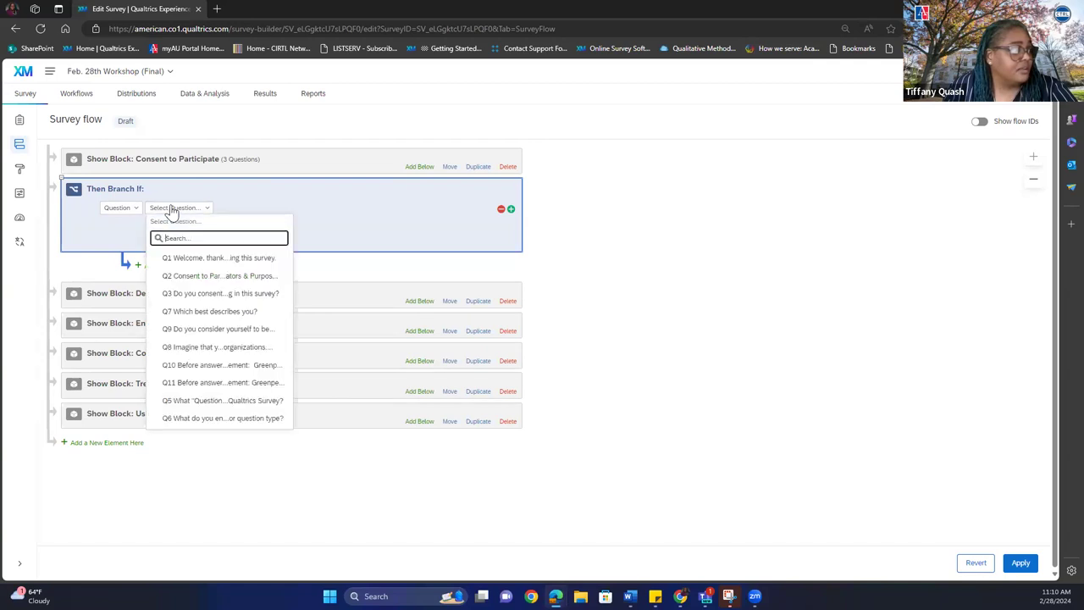
left_click(192, 297)
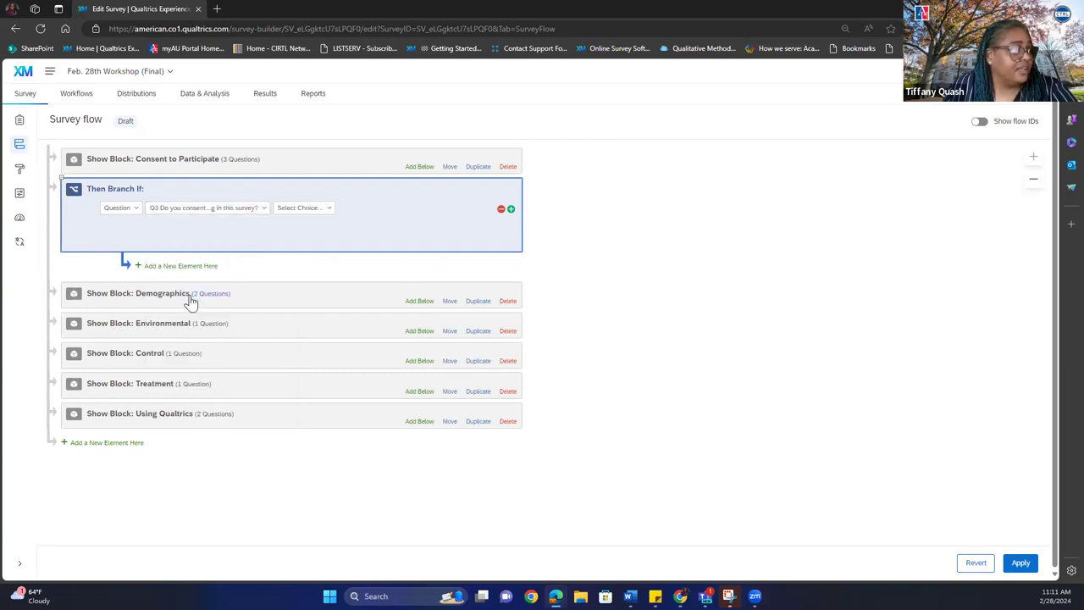
left_click(296, 212)
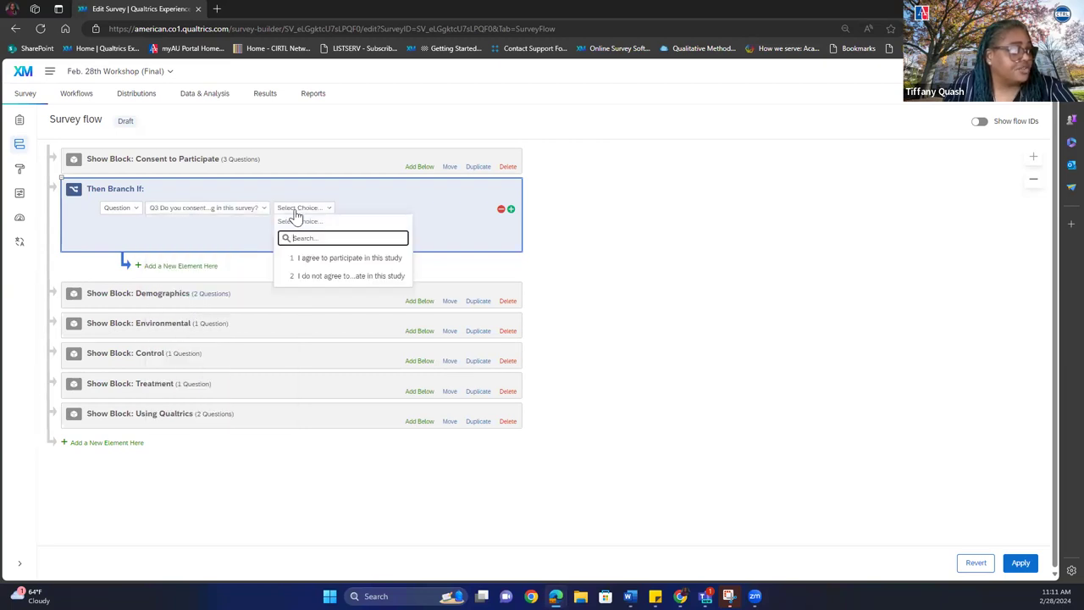
left_click(305, 283)
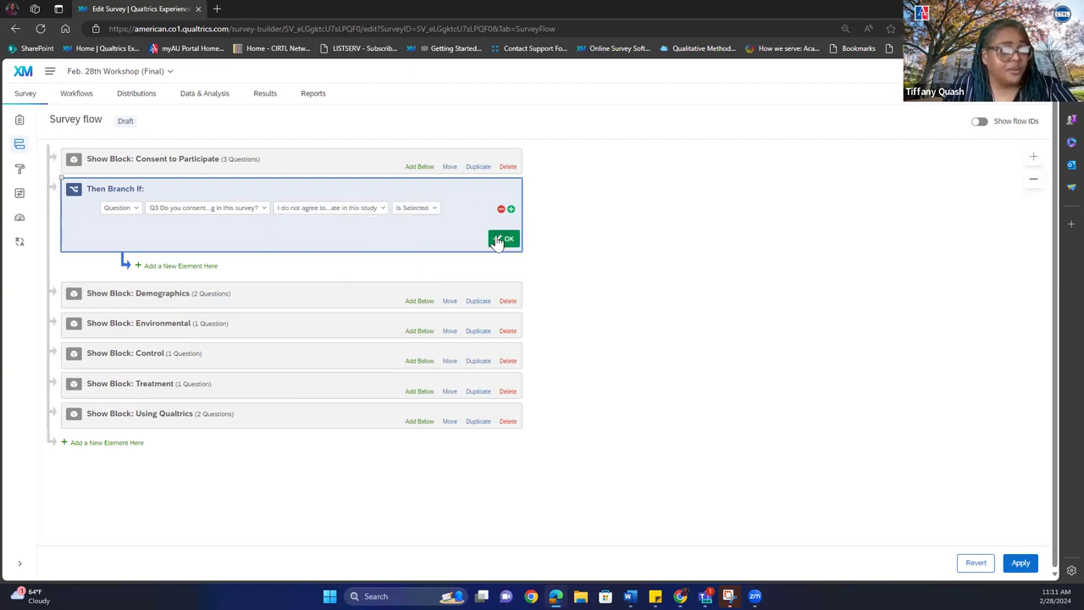
left_click(503, 240)
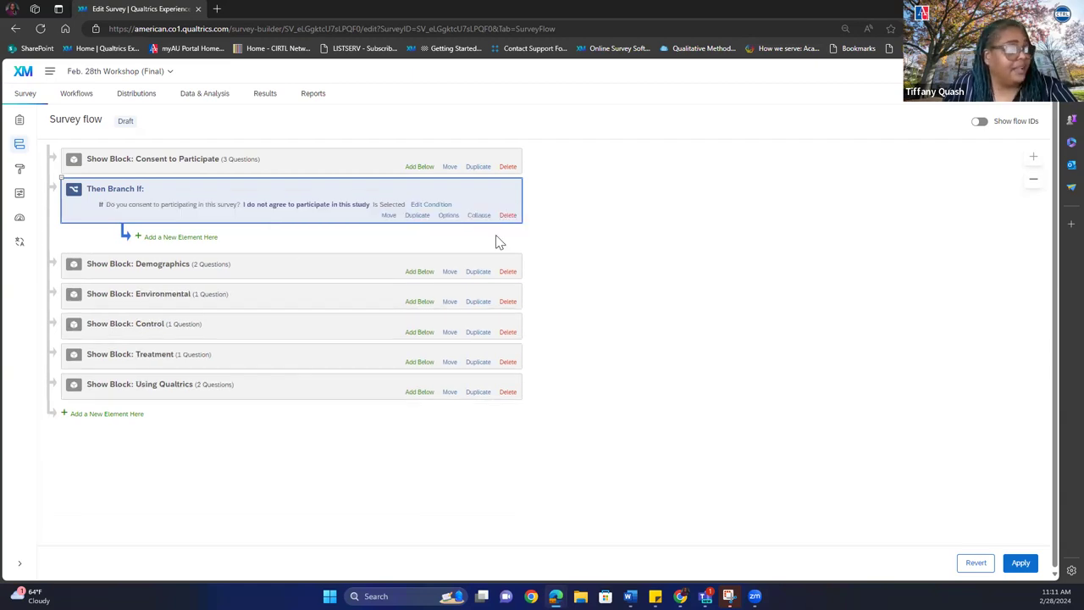
Step: Add an End of Survey element inside the branch and override its survey options with a custom end of survey message
left_click(178, 239)
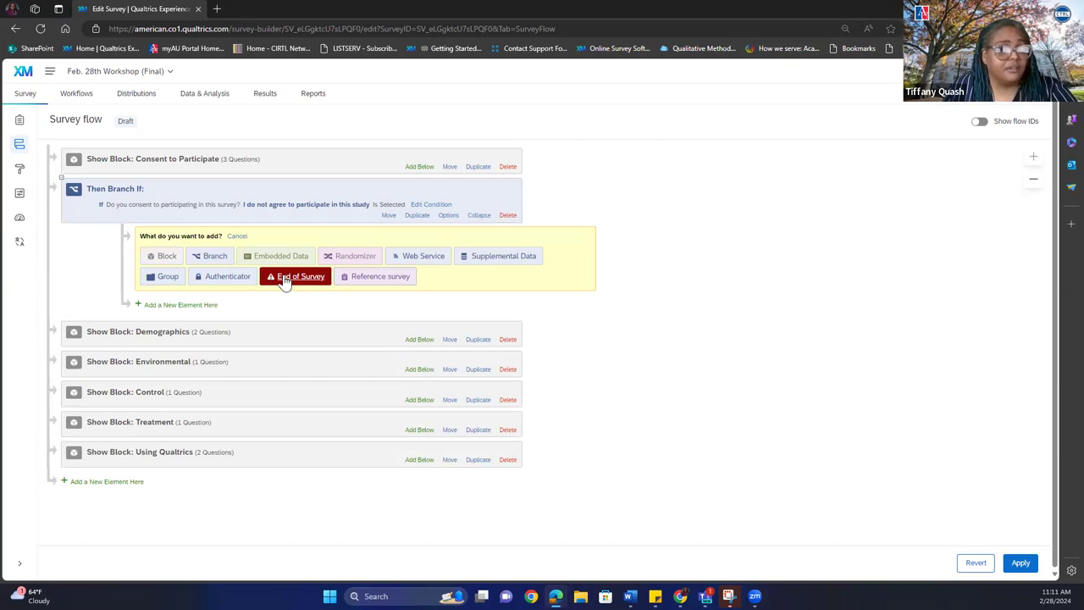
left_click(285, 279)
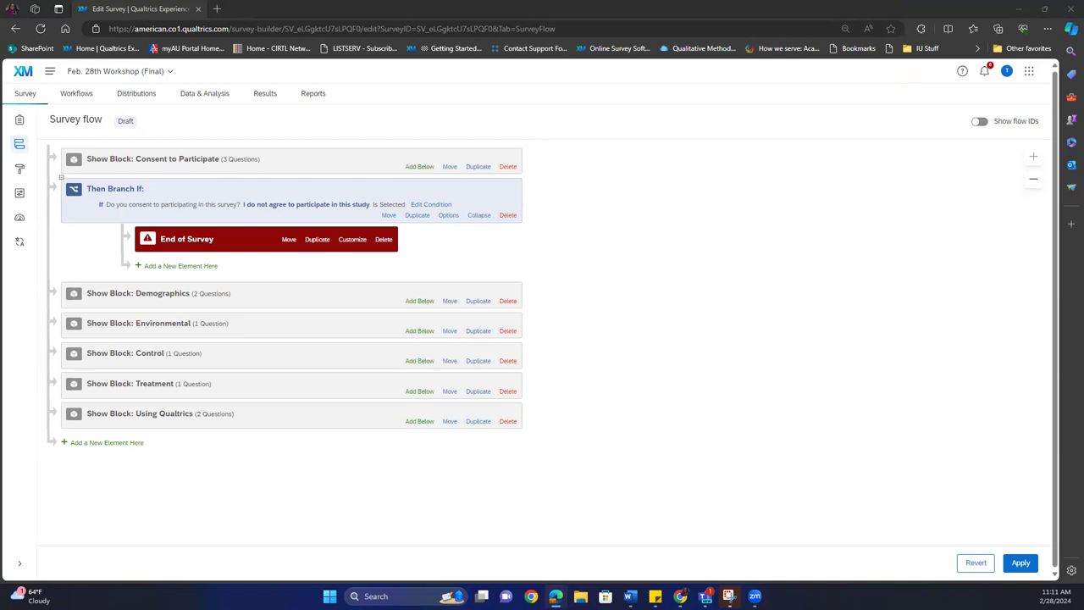
left_click(352, 240)
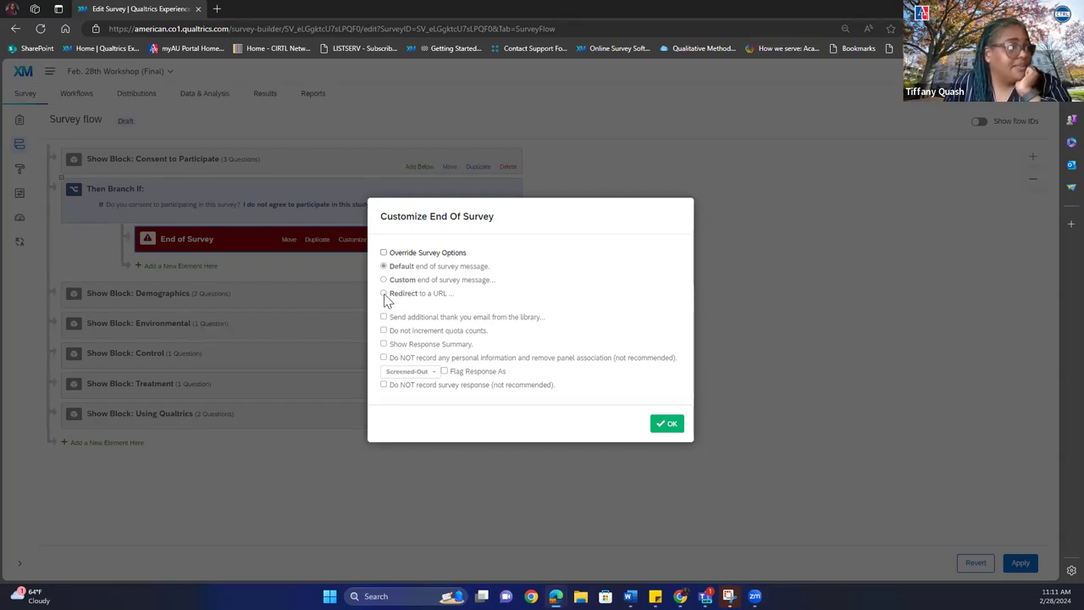
left_click(384, 254)
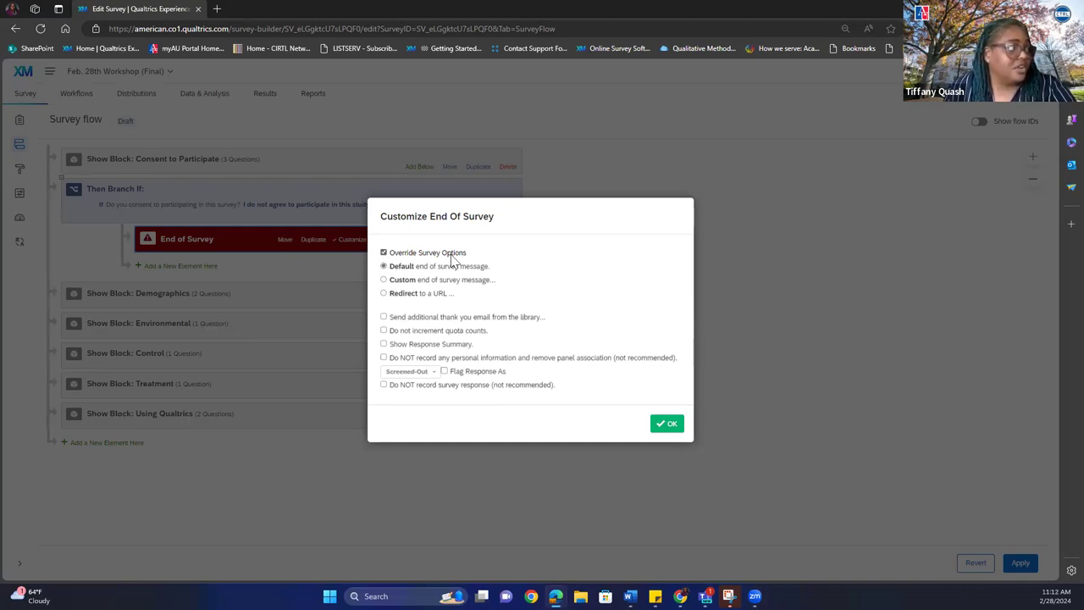
left_click(385, 281)
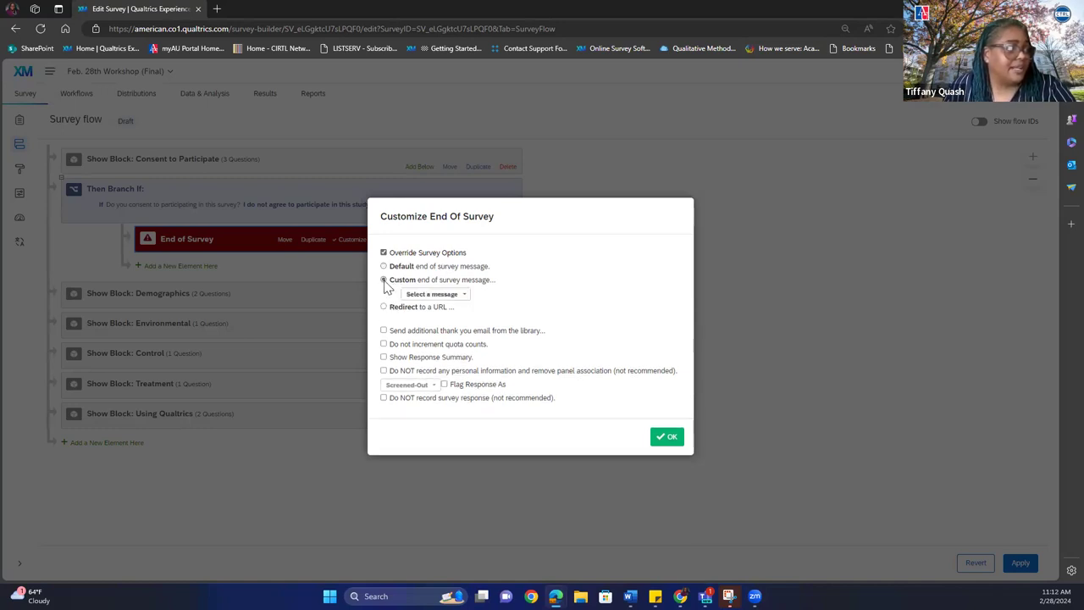
Step: Try to create a new end of survey message reading "Thank you but no thanks!" in the personal library
left_click(439, 298)
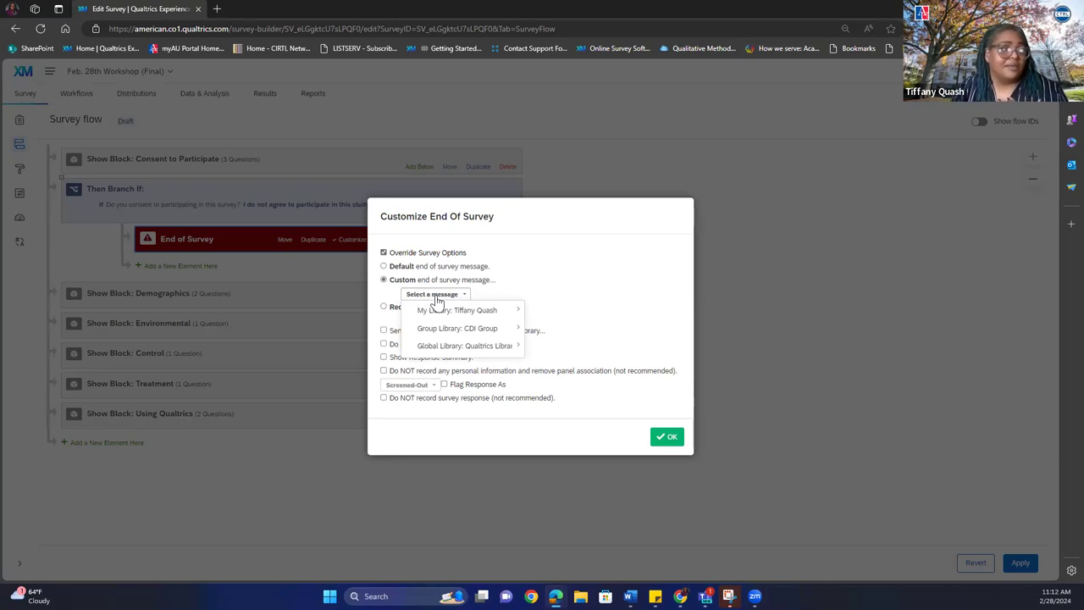
mouse_move(446, 315)
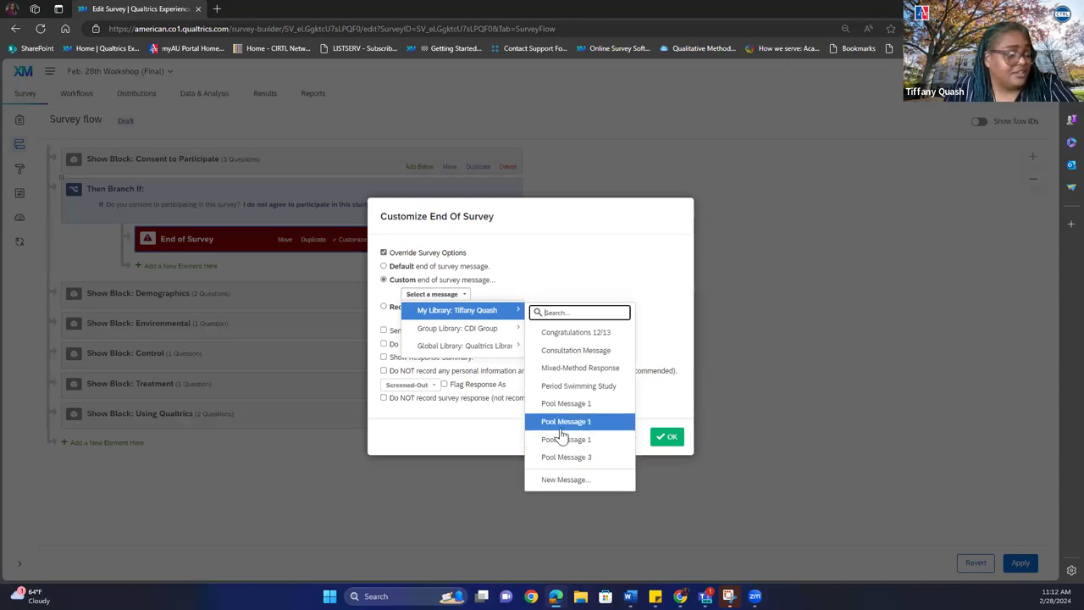
left_click(570, 480)
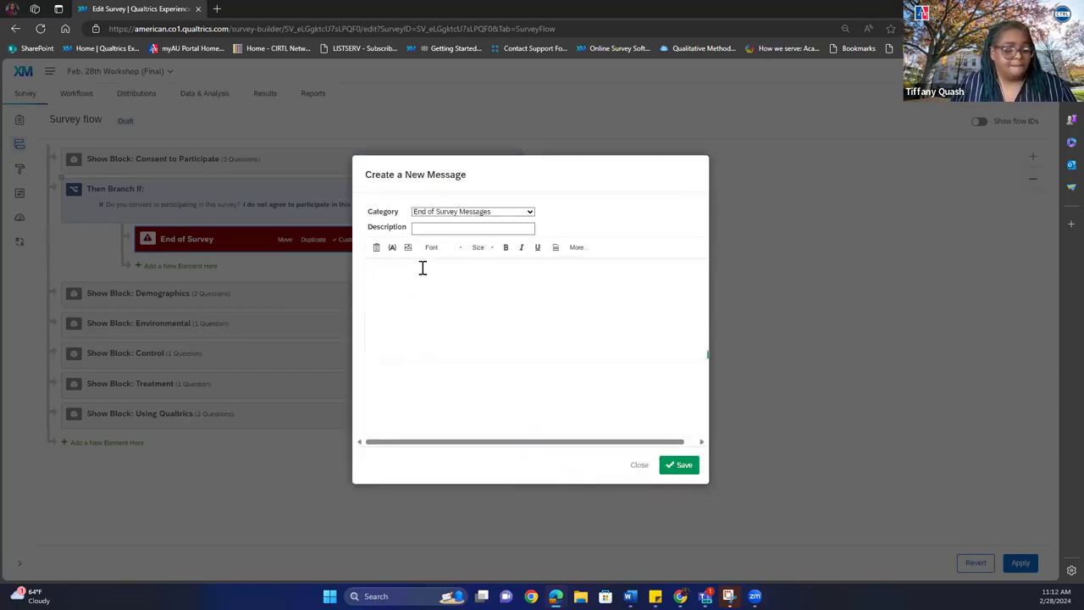
type("Thank you")
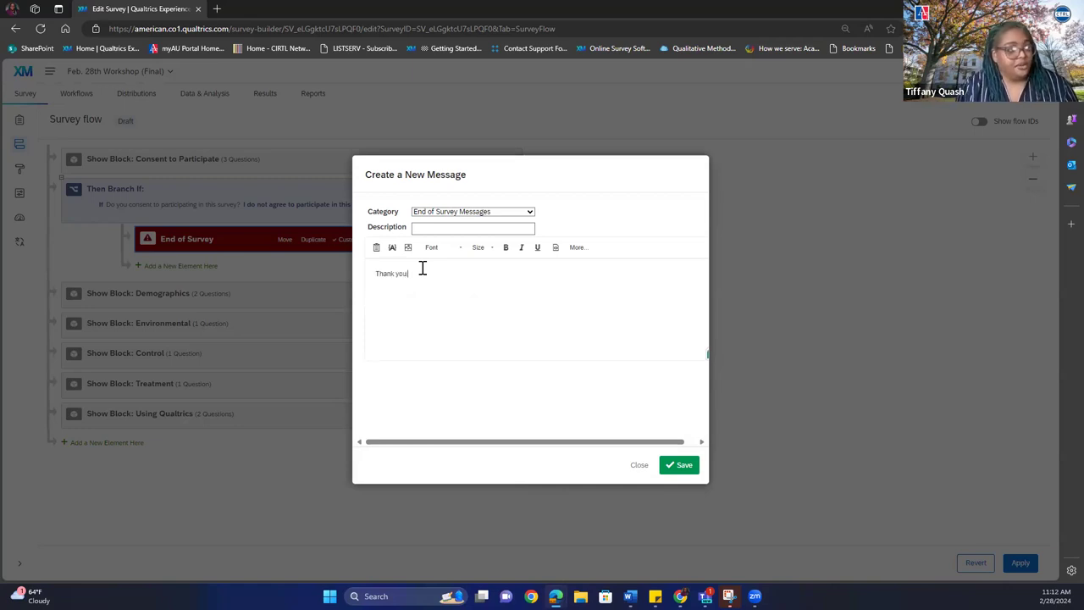
type(" but tha")
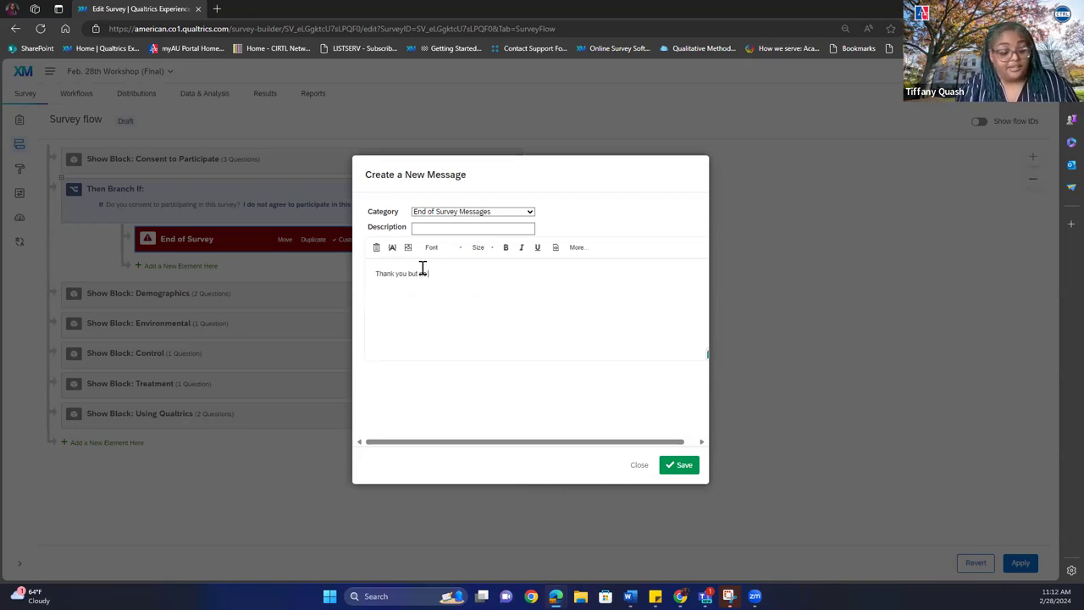
type("nks!")
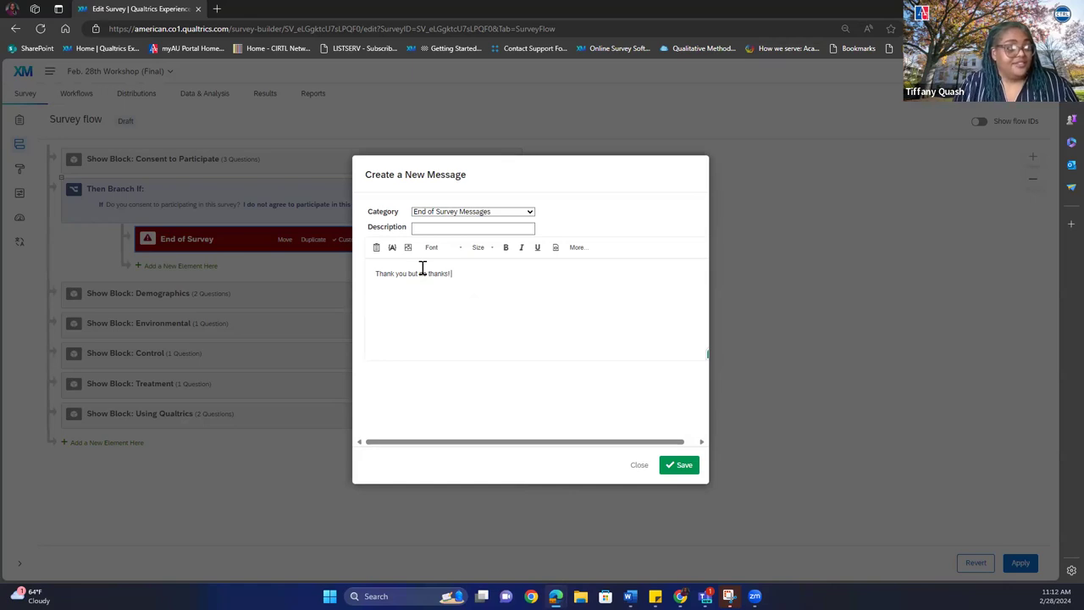
left_click(678, 468)
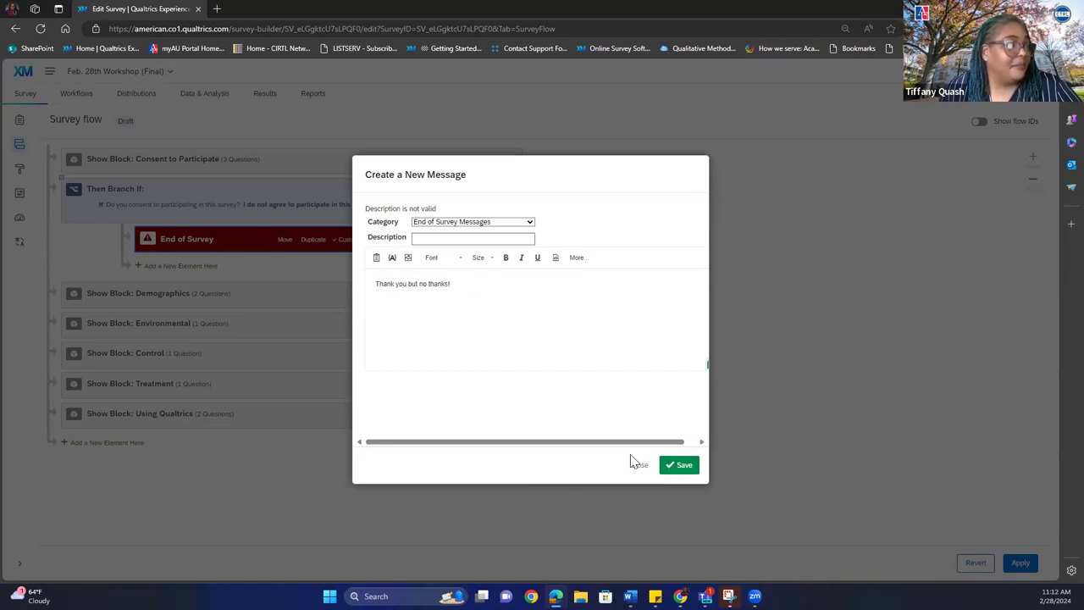
left_click(638, 462)
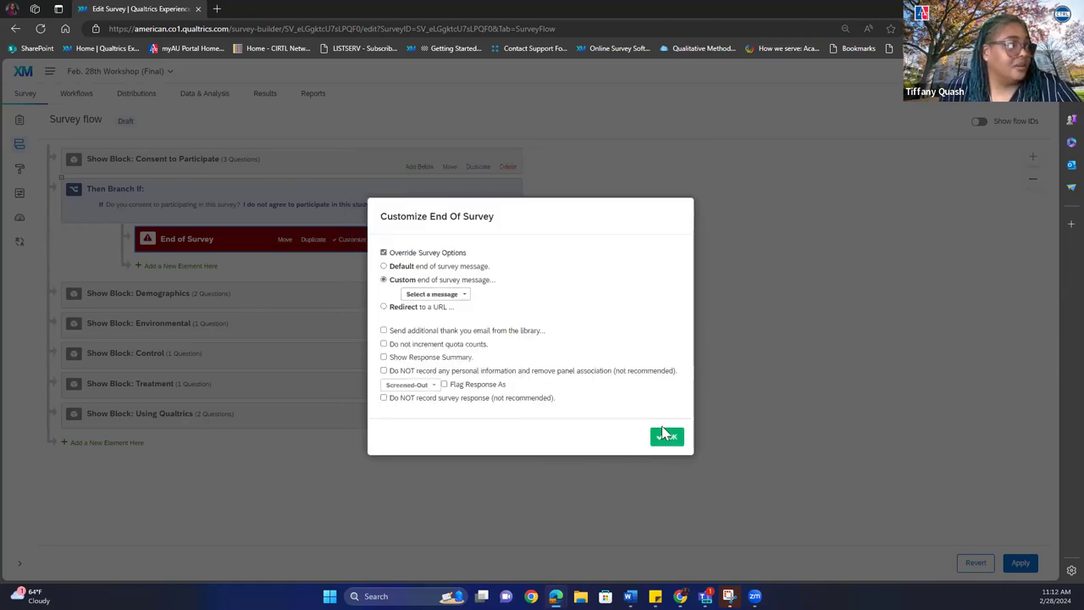
Step: Accept the End of Survey customization and apply the survey flow changes
left_click(665, 437)
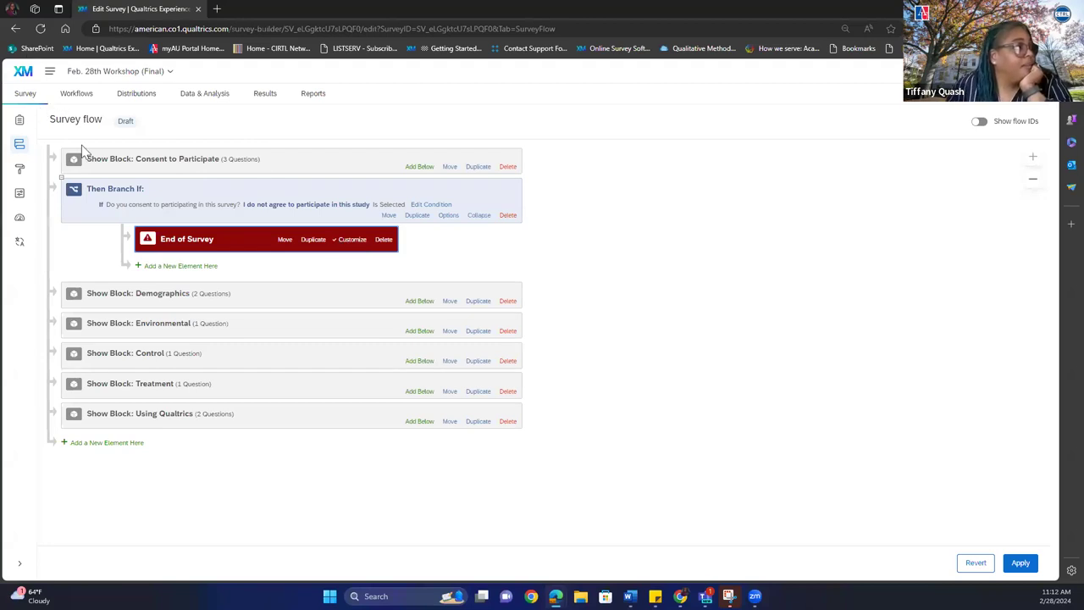
left_click(1020, 559)
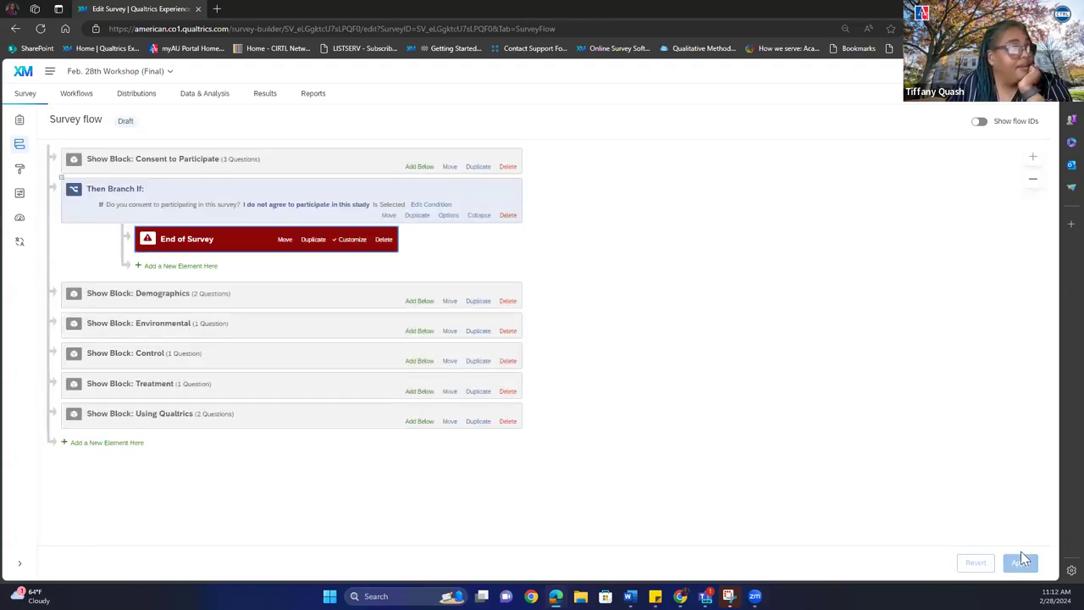
Step: Preview the survey, complete the captcha and submit "I do not agree to participate in this study" to test the branch
left_click(20, 121)
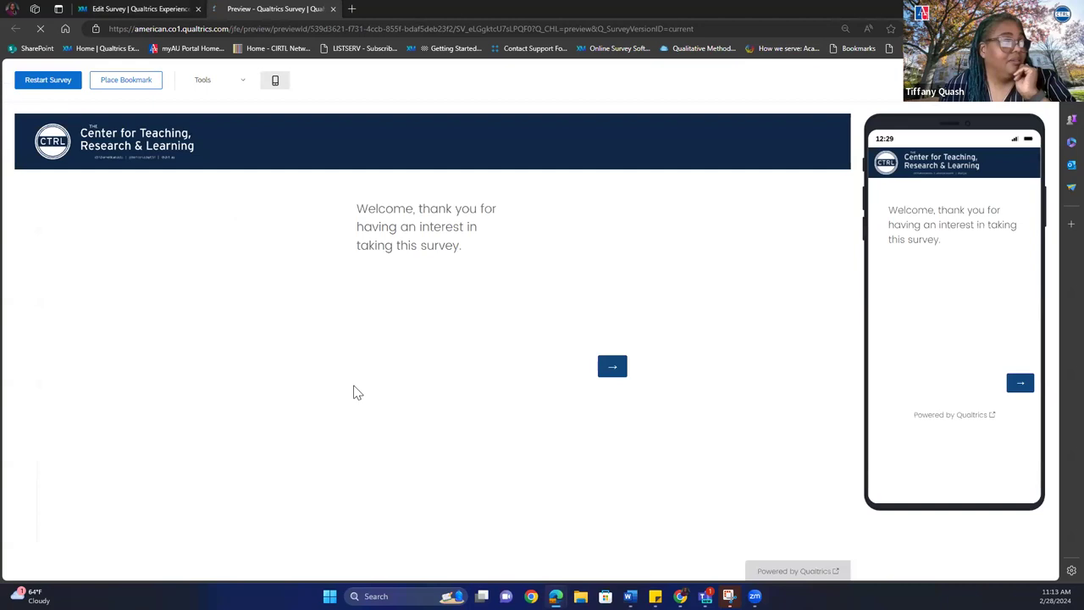
left_click(391, 292)
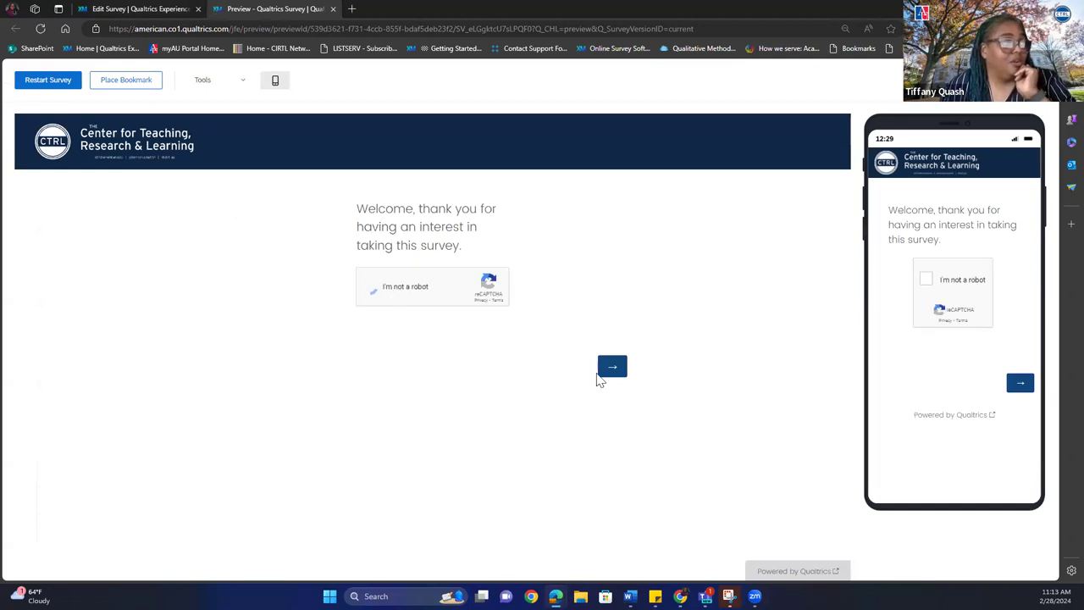
left_click(610, 372)
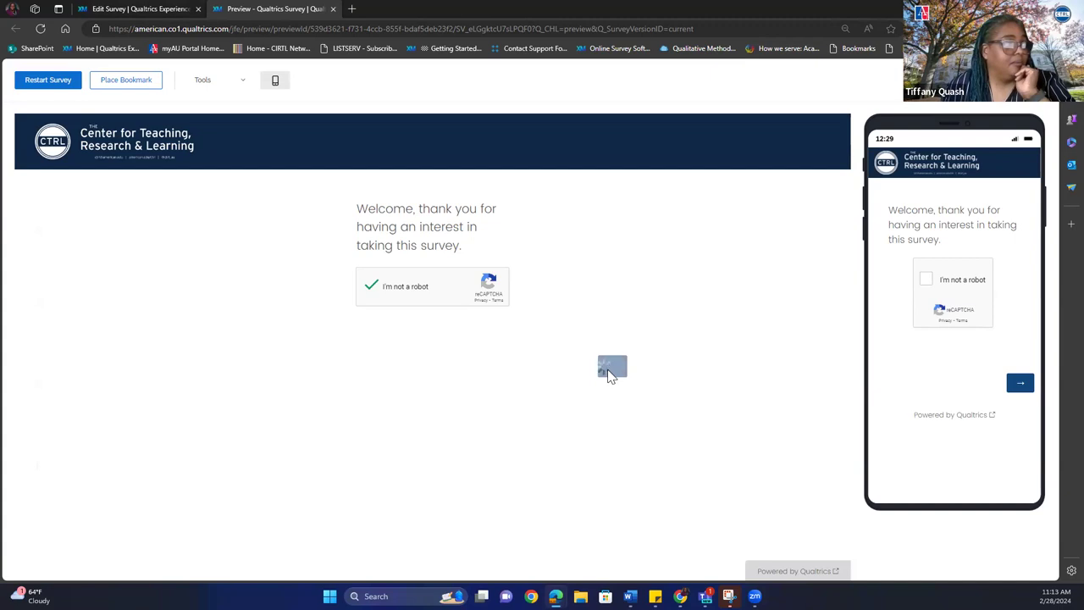
scroll(674, 347, "down", 7)
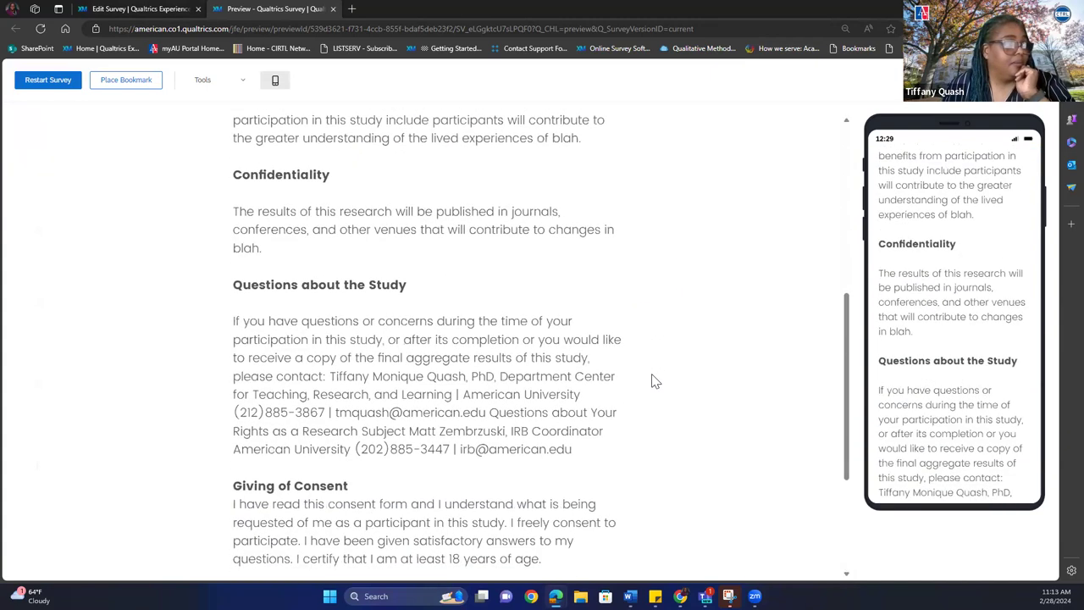
left_click(260, 478)
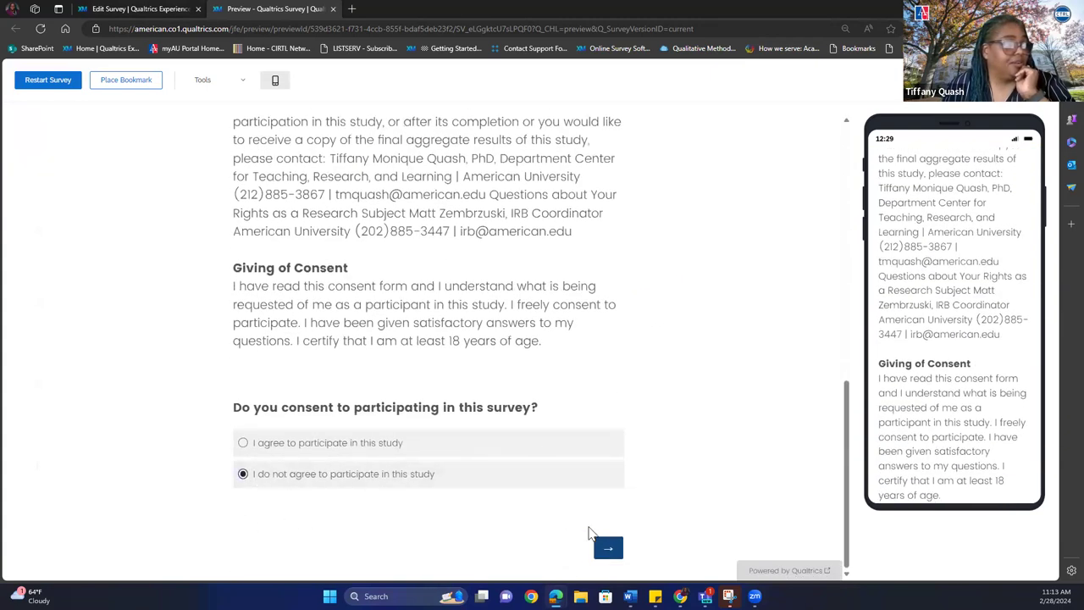
left_click(606, 553)
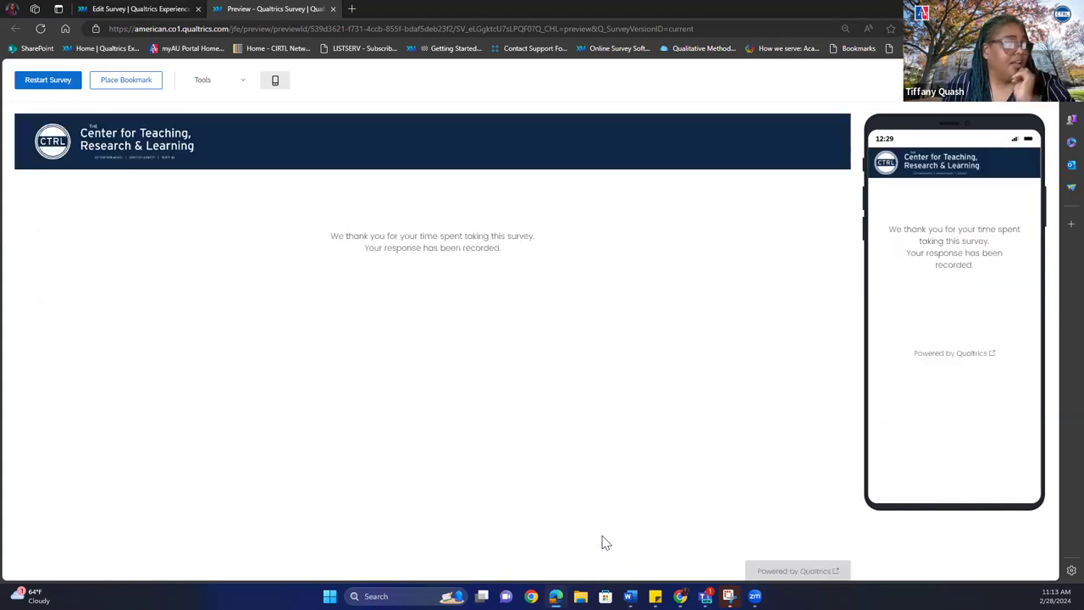
Step: Return to the survey editor, check the consent branch in the survey flow and go back to the builder
left_click(123, 10)
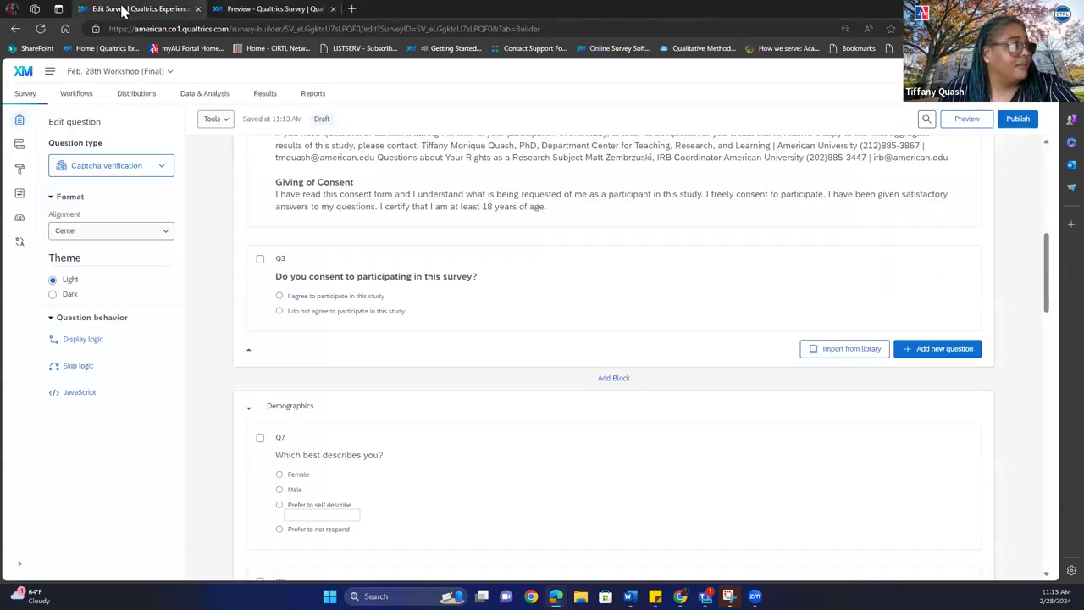
left_click(19, 144)
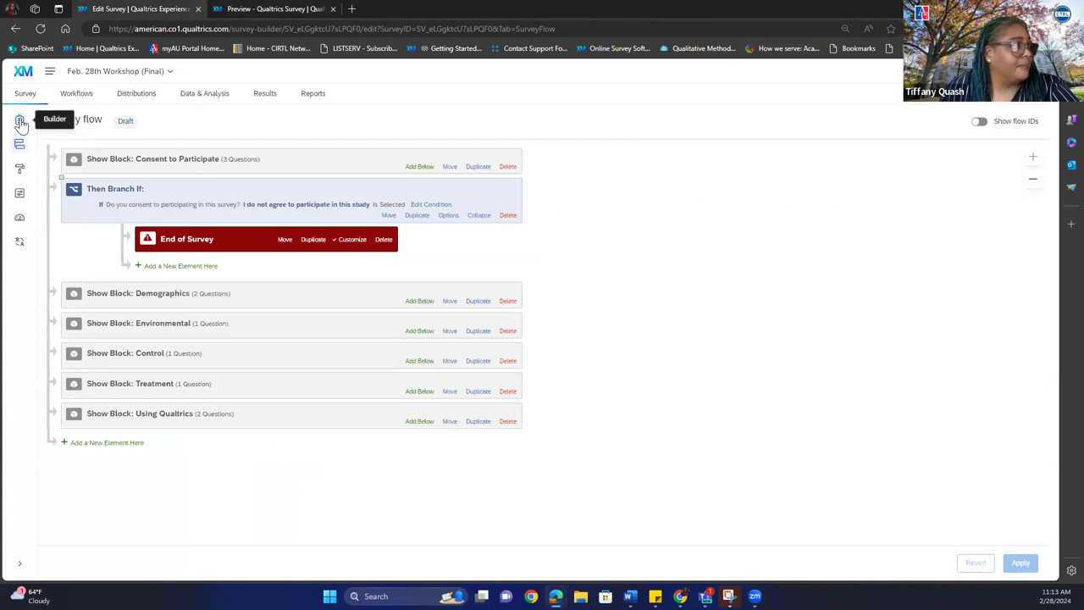
left_click(19, 121)
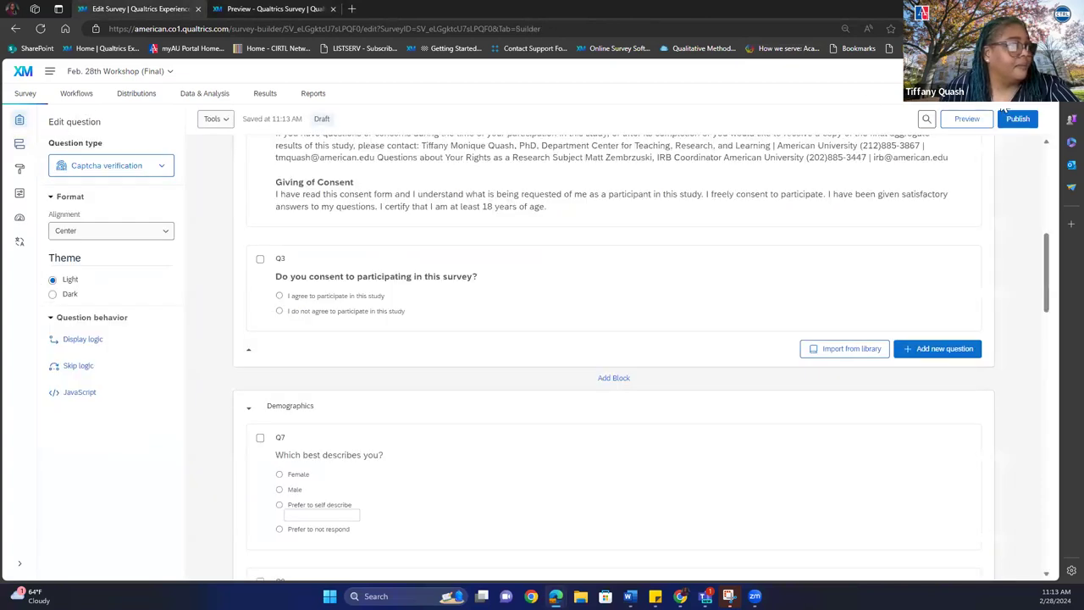
Step: Publish and activate the survey with the default version description, and dismiss the publishing confirmation
left_click(1013, 120)
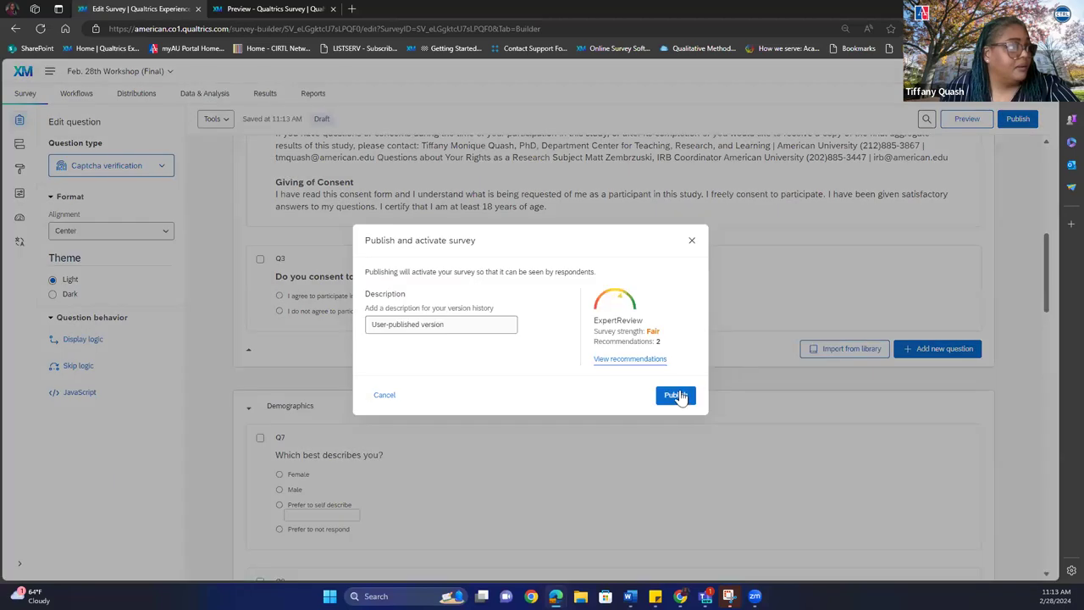
left_click(675, 395)
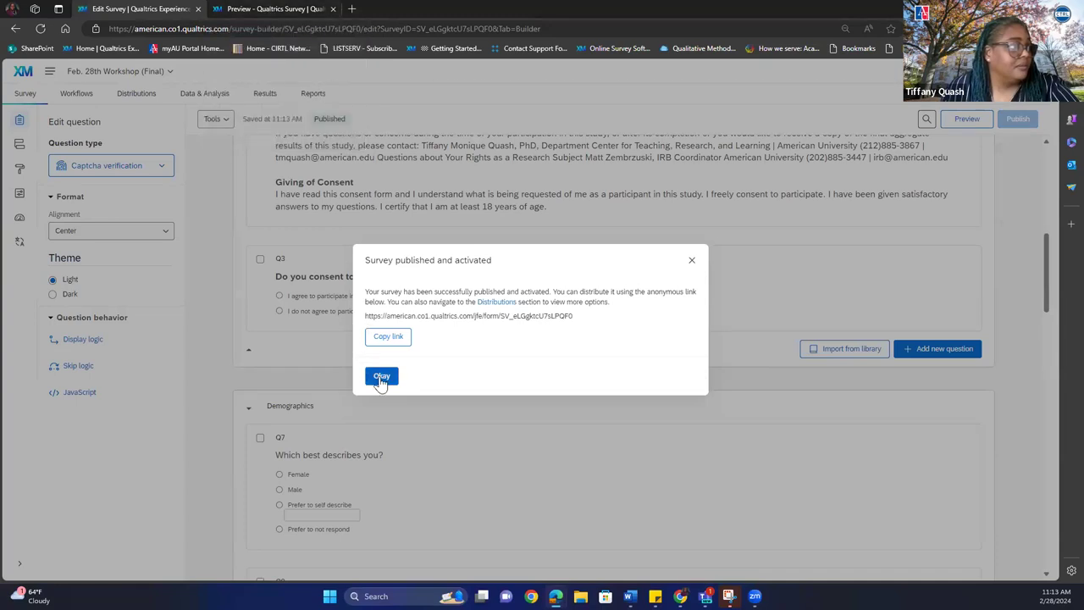
key("Return")
Step: Restart the survey preview, pass the captcha, submit "I do not agree to participate in this study" and close the preview
left_click(261, 9)
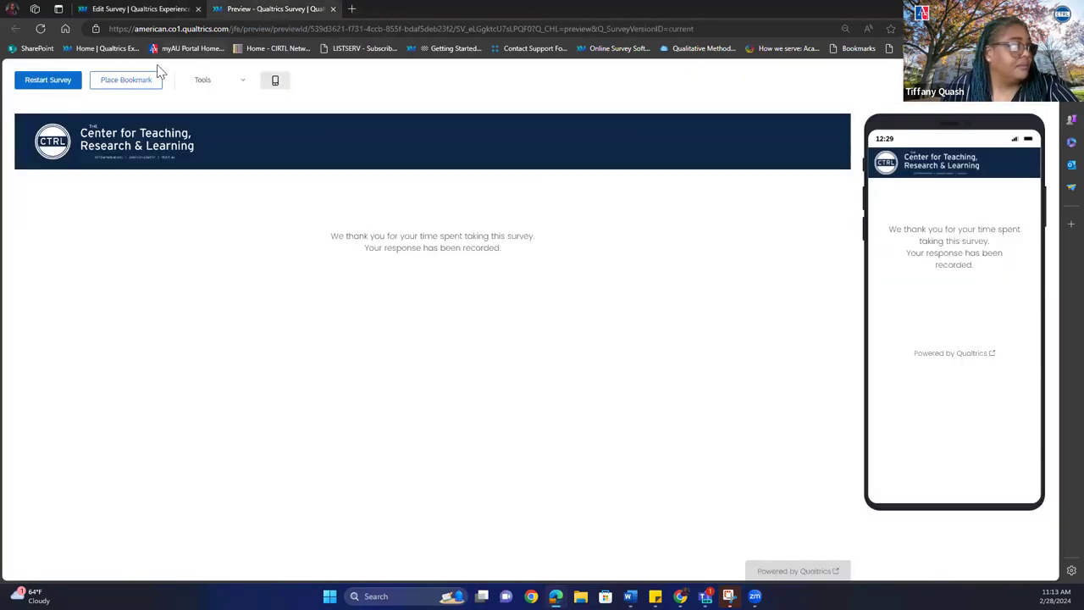
left_click(47, 80)
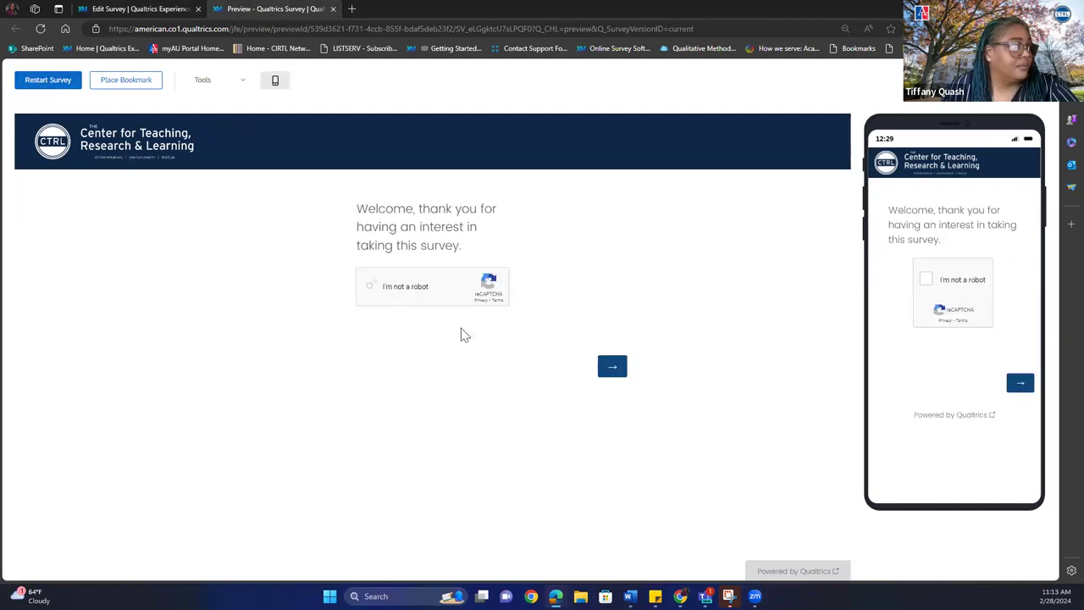
left_click(607, 372)
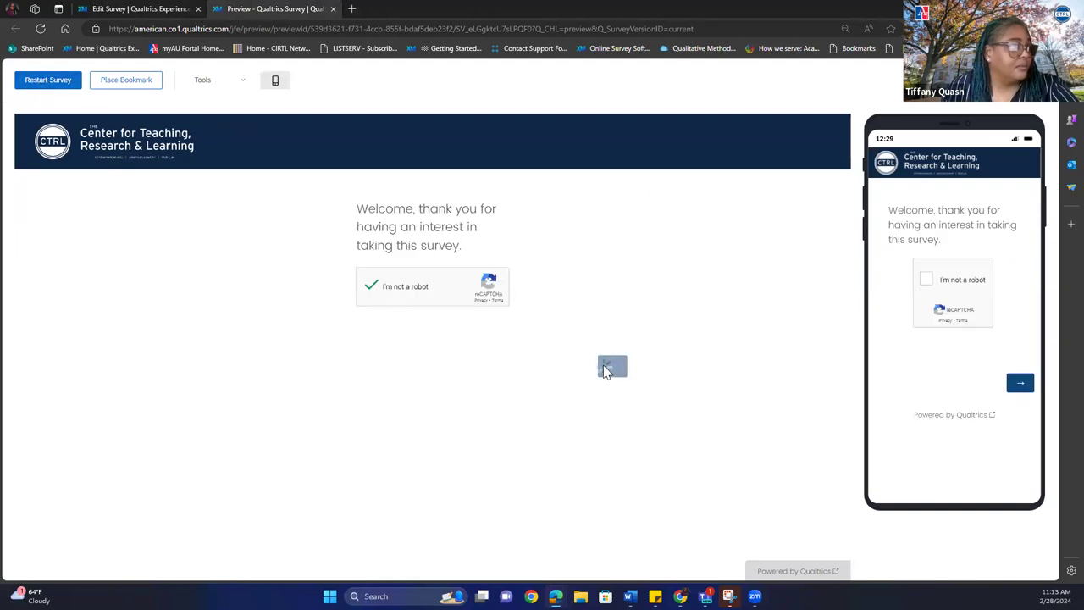
scroll(587, 339, "down", 6)
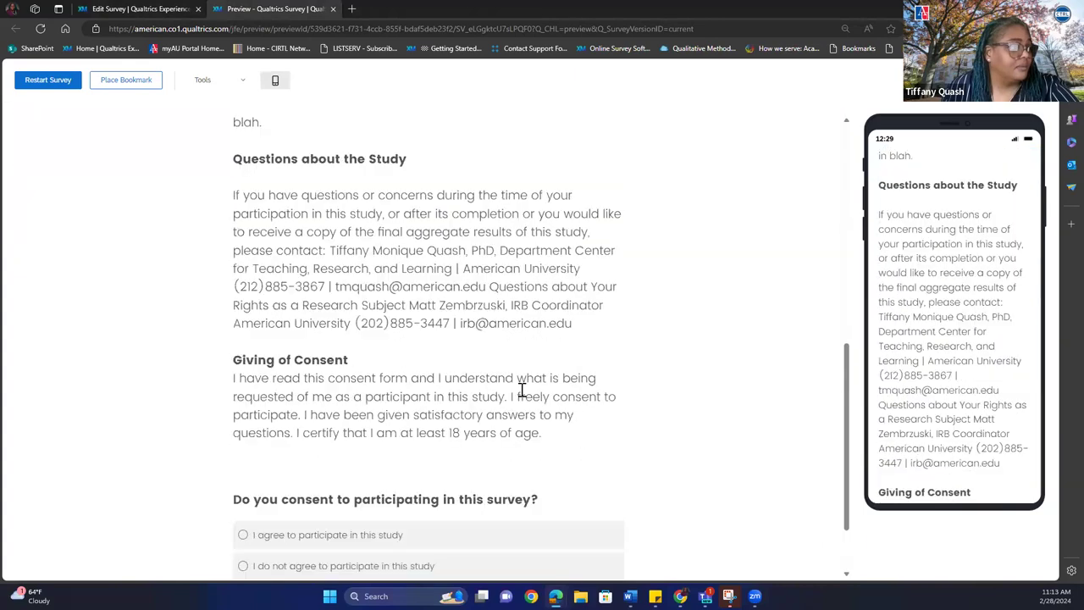
left_click(343, 546)
scroll(666, 479, "down", 1)
scroll(661, 495, "up", 1)
scroll(665, 511, "down", 1)
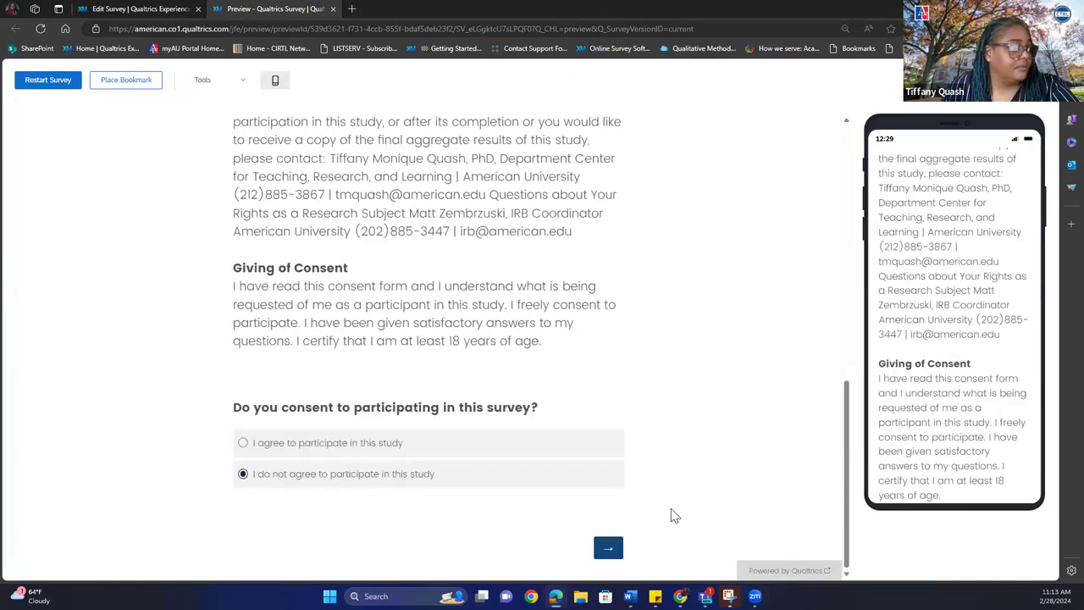
left_click(607, 549)
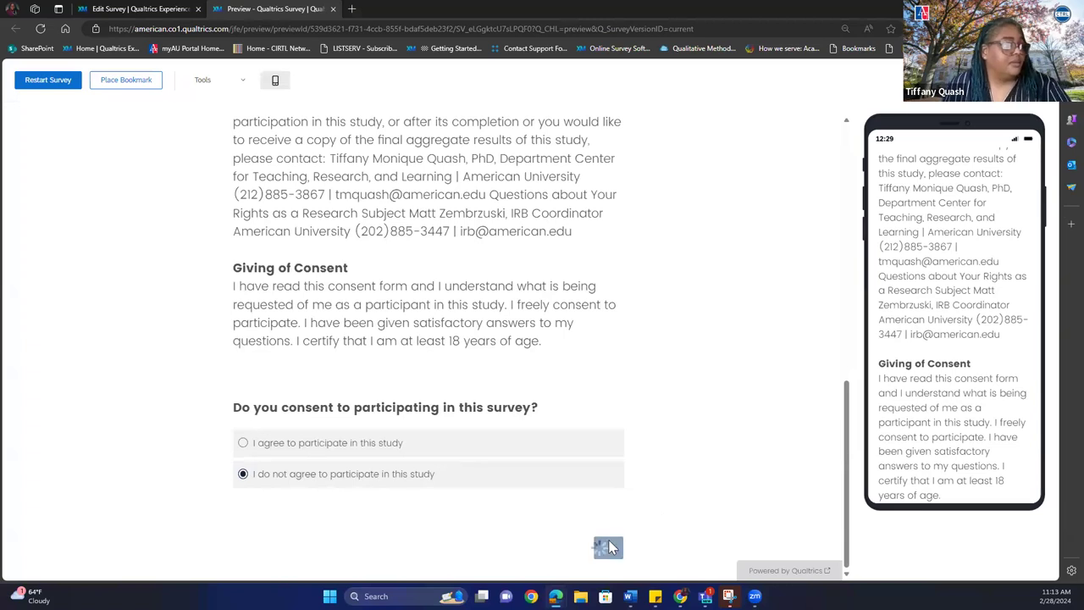
left_click(333, 9)
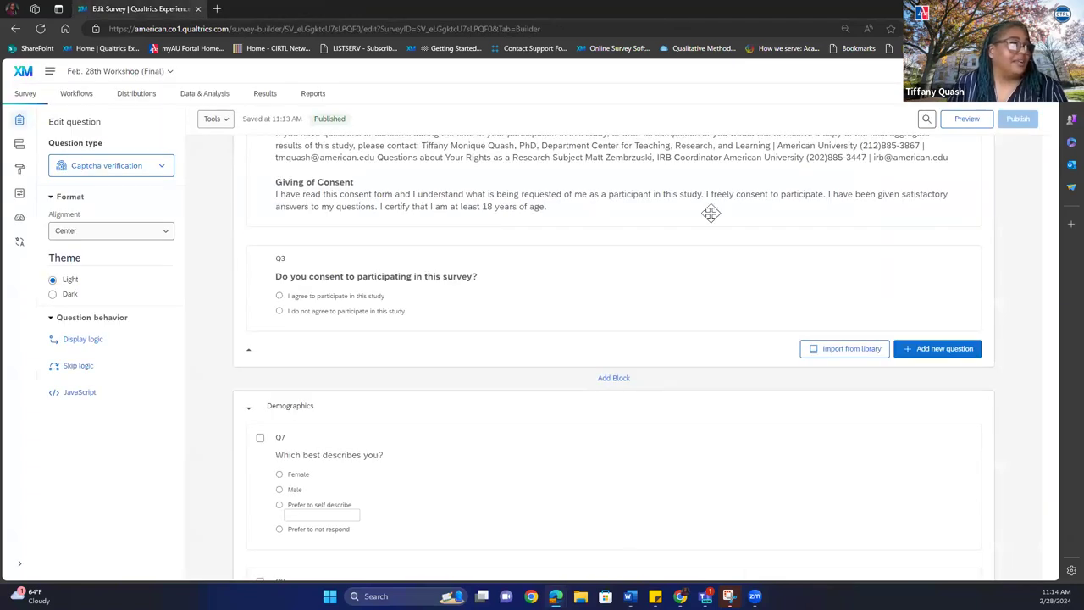
Step: Add a new block below the Using Qualtrics block with a Text / Graphic question reading "Thank y"
left_click_drag(1050, 299, 1059, 525)
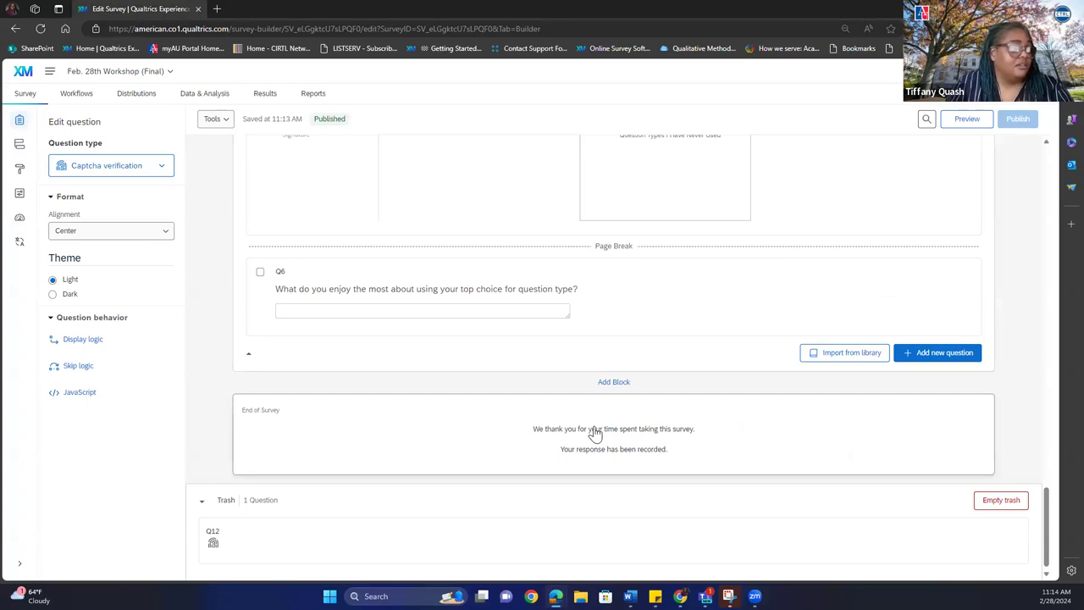
left_click(614, 382)
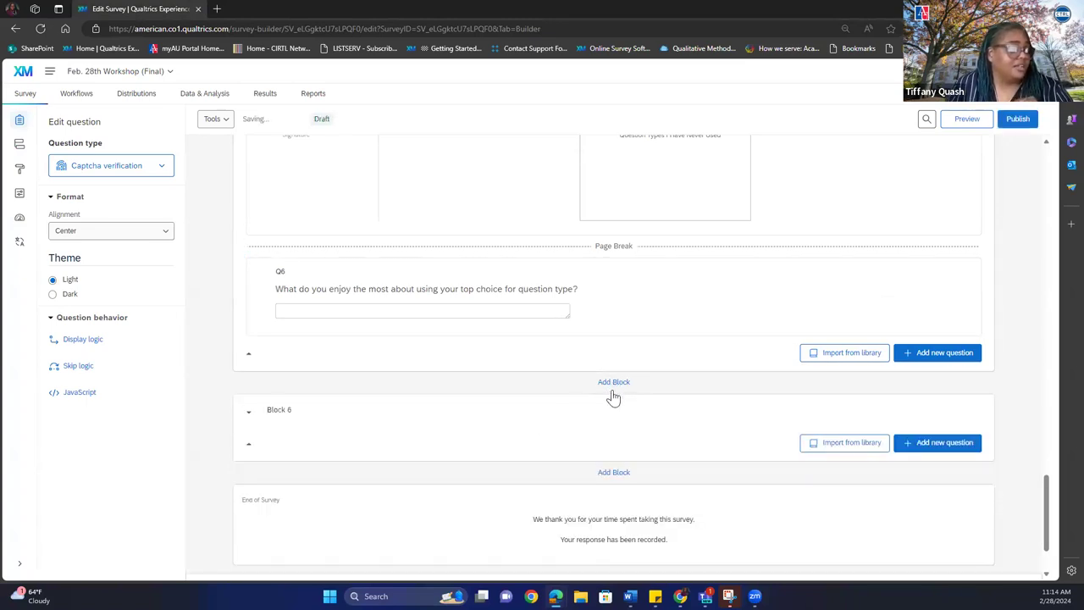
left_click(417, 442)
left_click(939, 442)
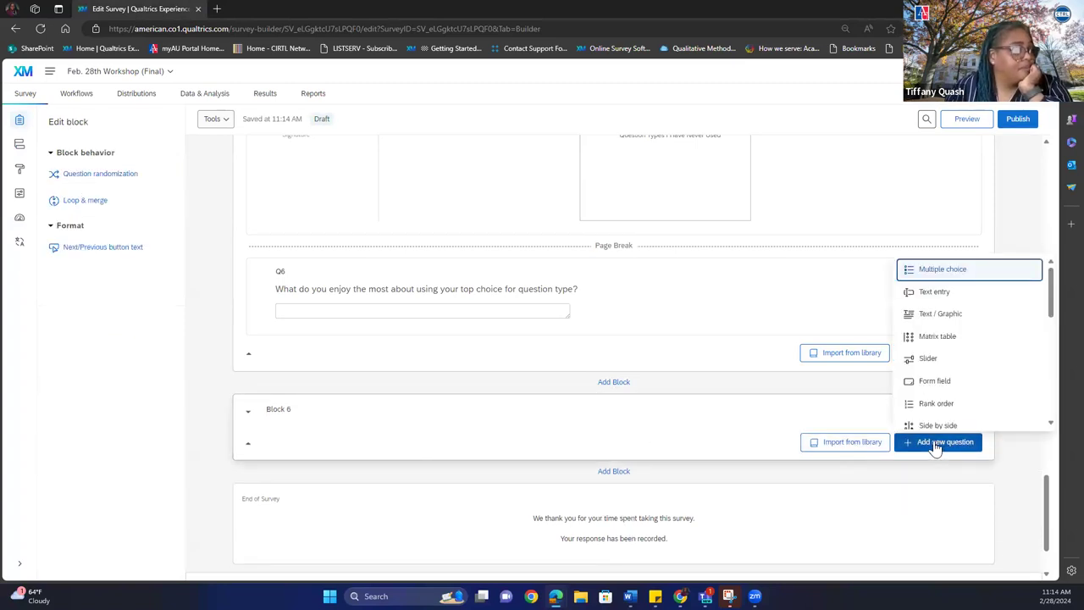
left_click(940, 309)
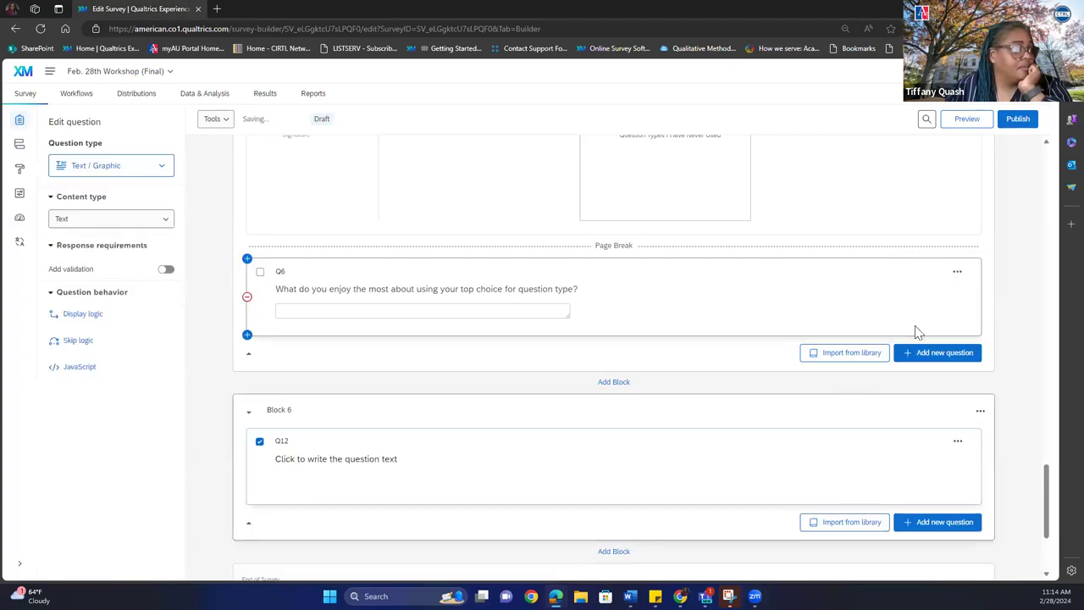
left_click(431, 461)
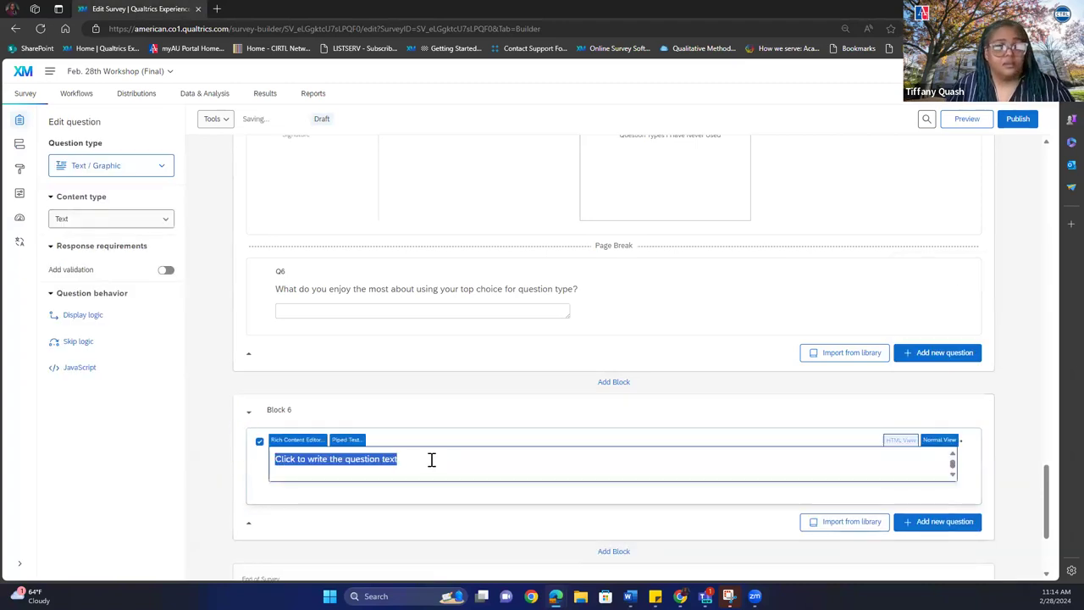
type("Thank you for")
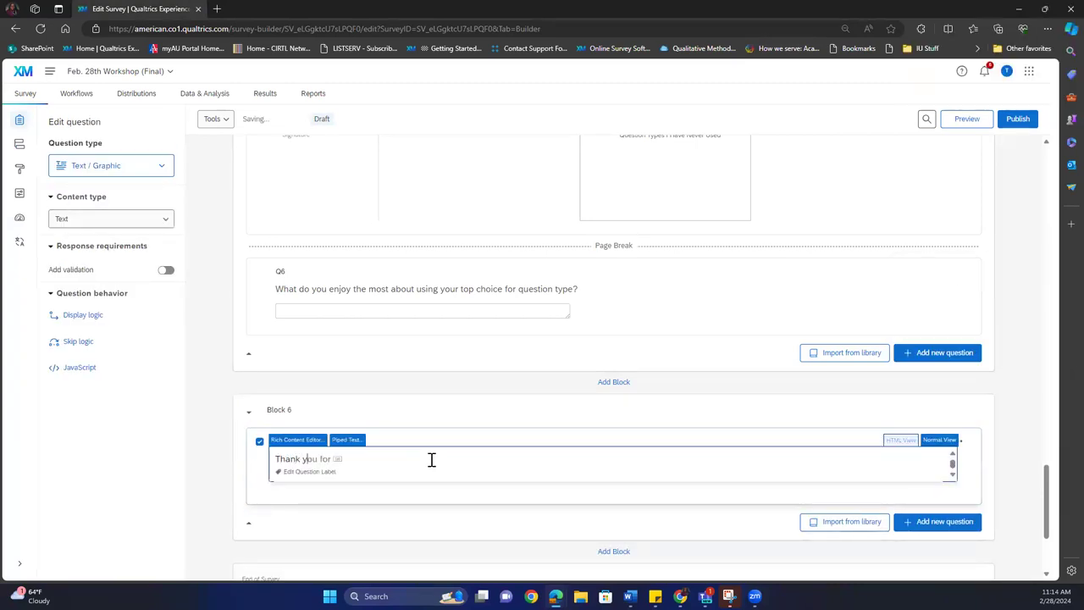
Step: Create the library message "No Thanks" reading "Thank you but no thanks" for the consent branch's End of Survey, and apply the flow changes
left_click(19, 144)
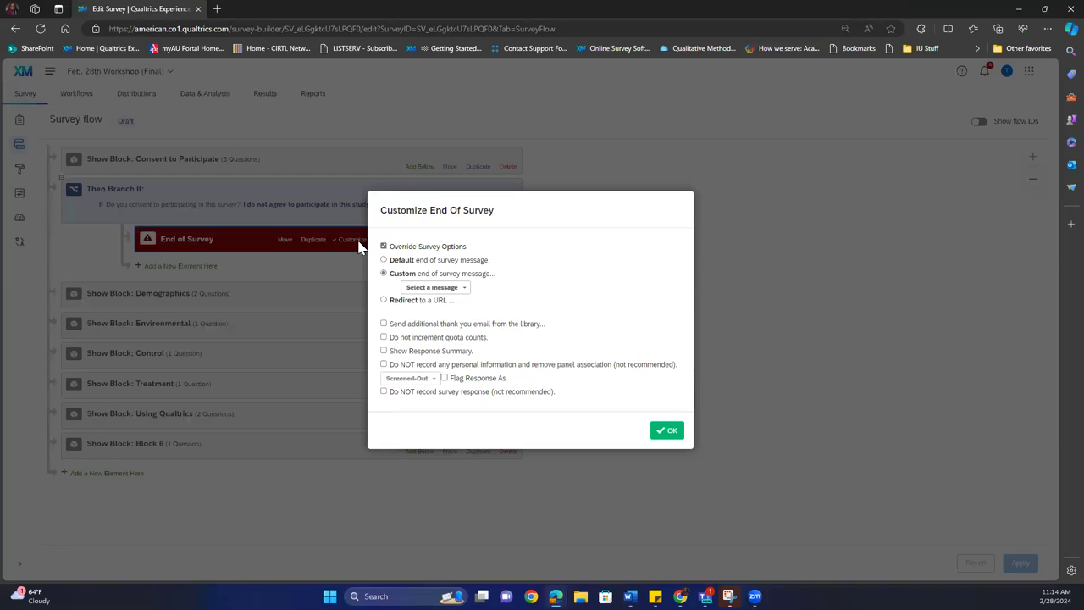
left_click(357, 242)
left_click(430, 289)
mouse_move(479, 307)
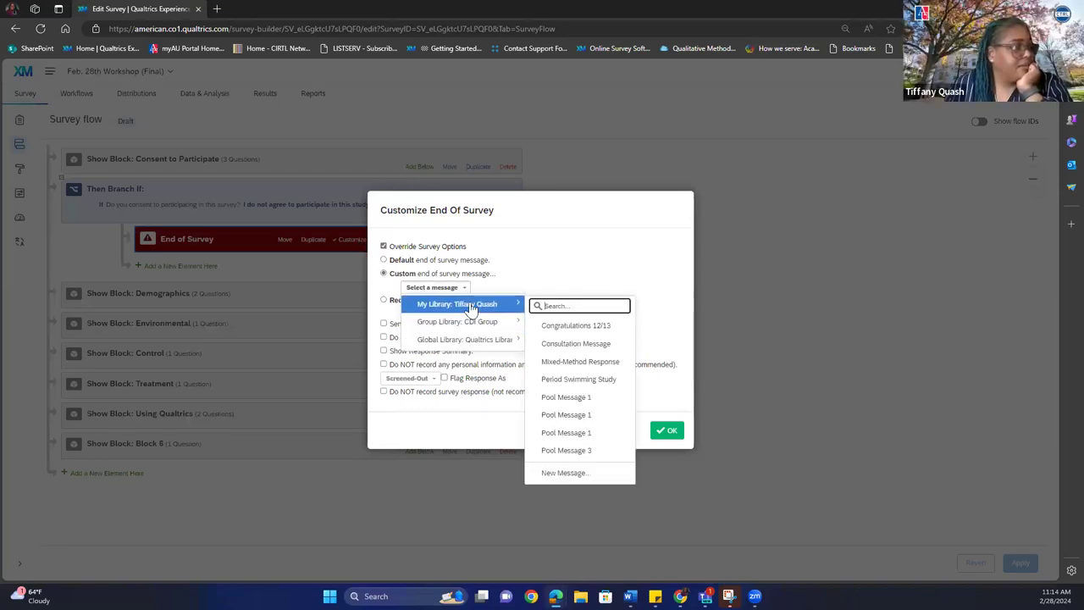
left_click(566, 473)
left_click(429, 226)
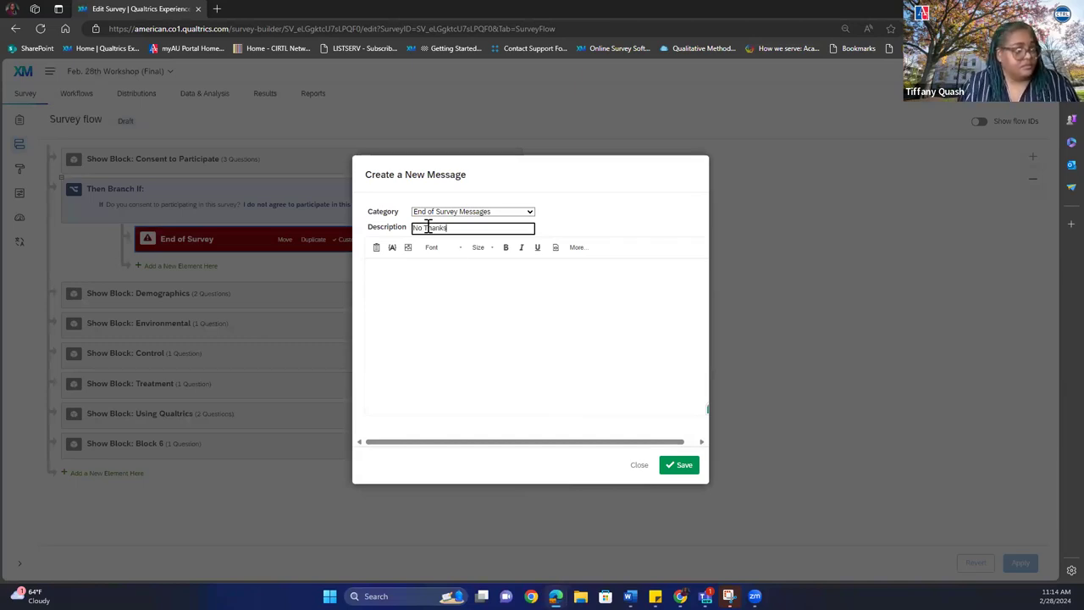
left_click(420, 288)
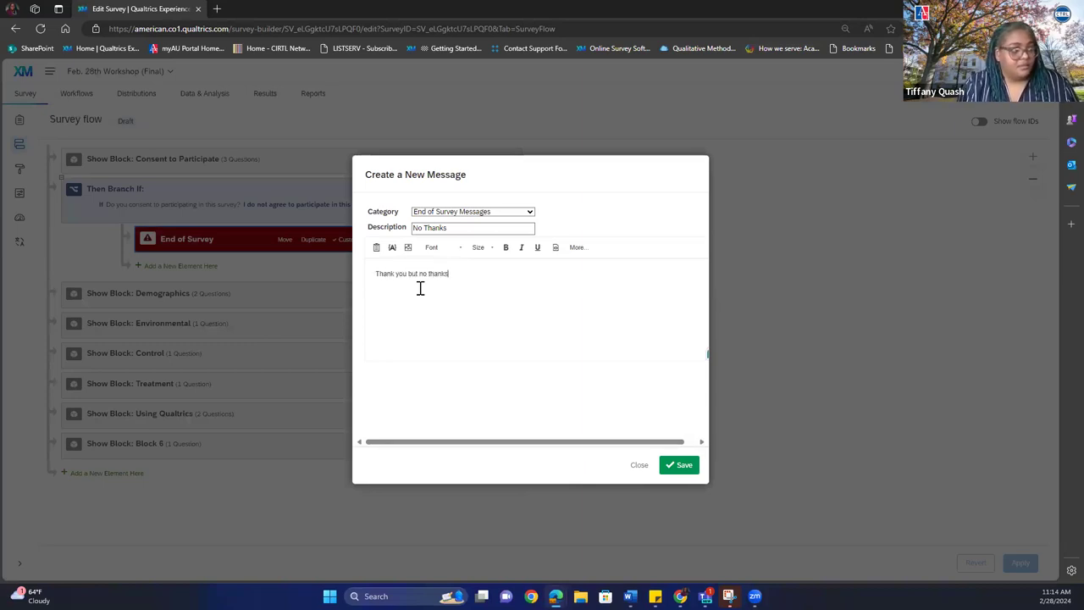
left_click(680, 471)
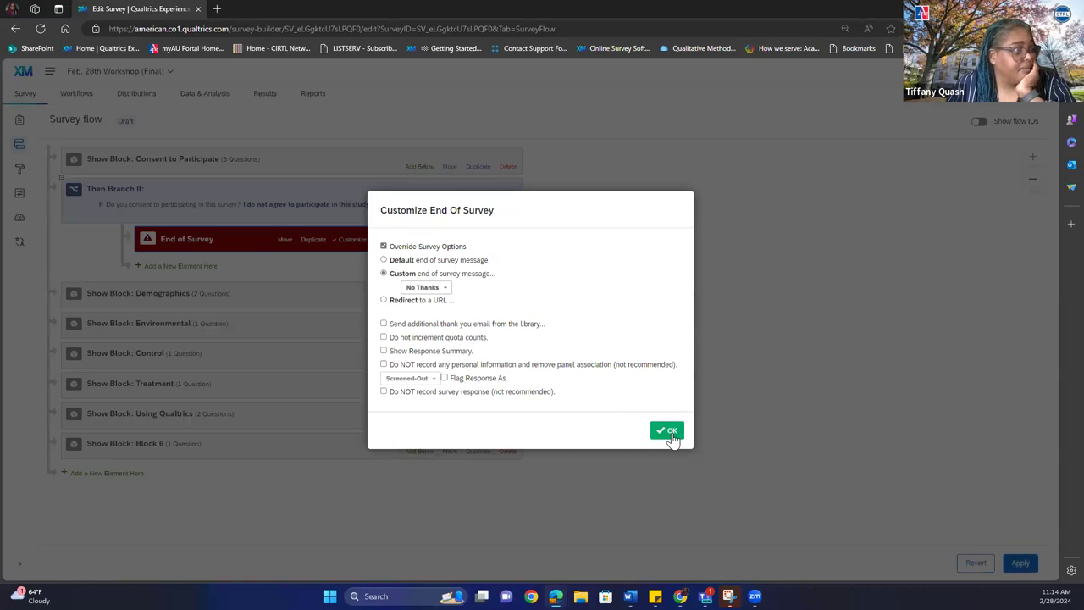
left_click(670, 432)
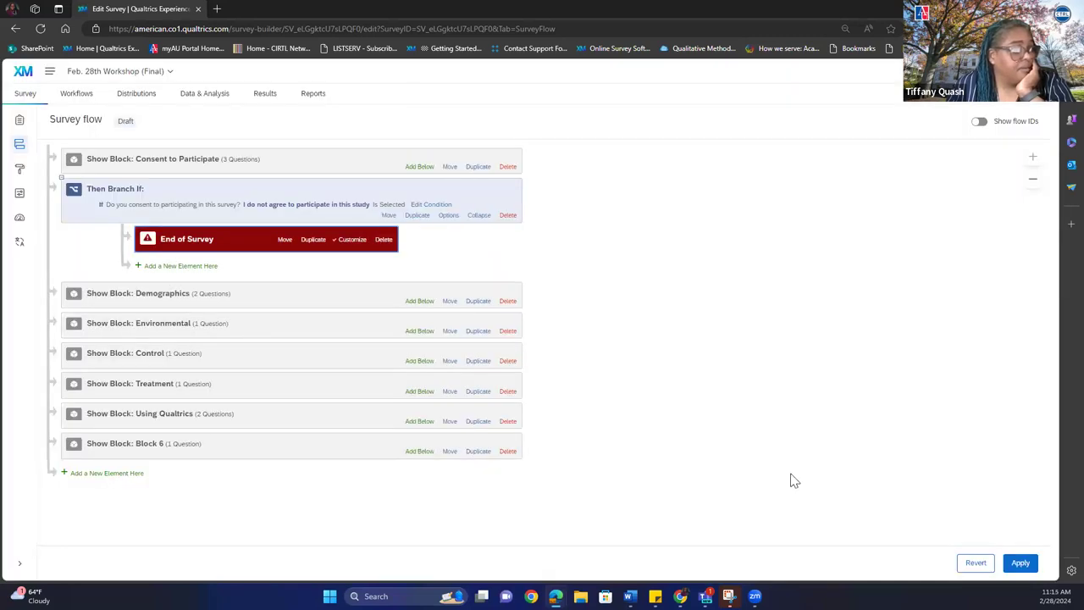
left_click(1019, 564)
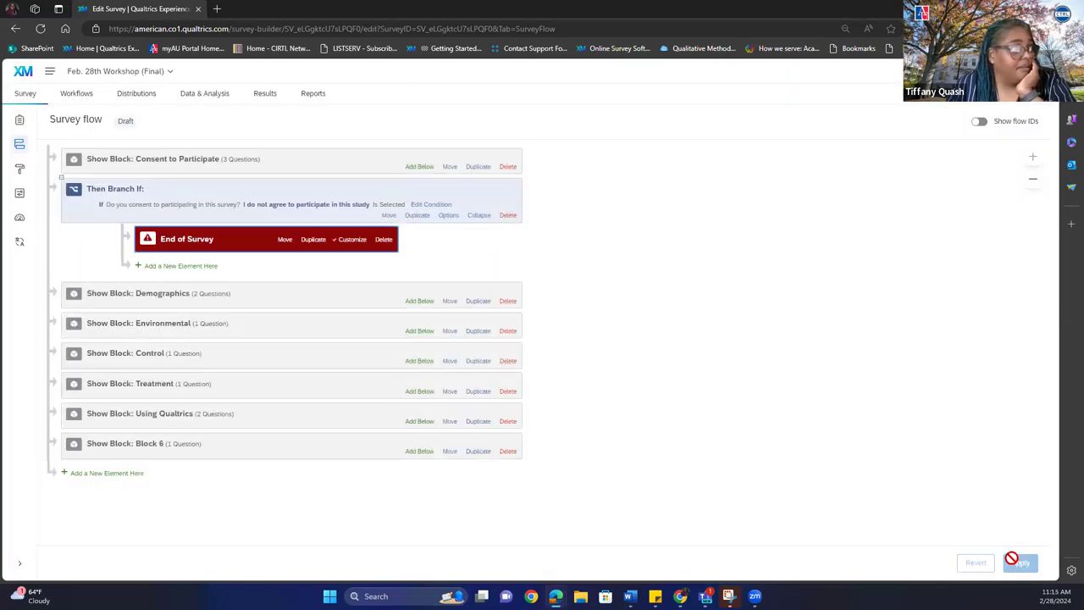
Step: Return to the survey builder and publish the updated survey with the default version description
left_click(19, 123)
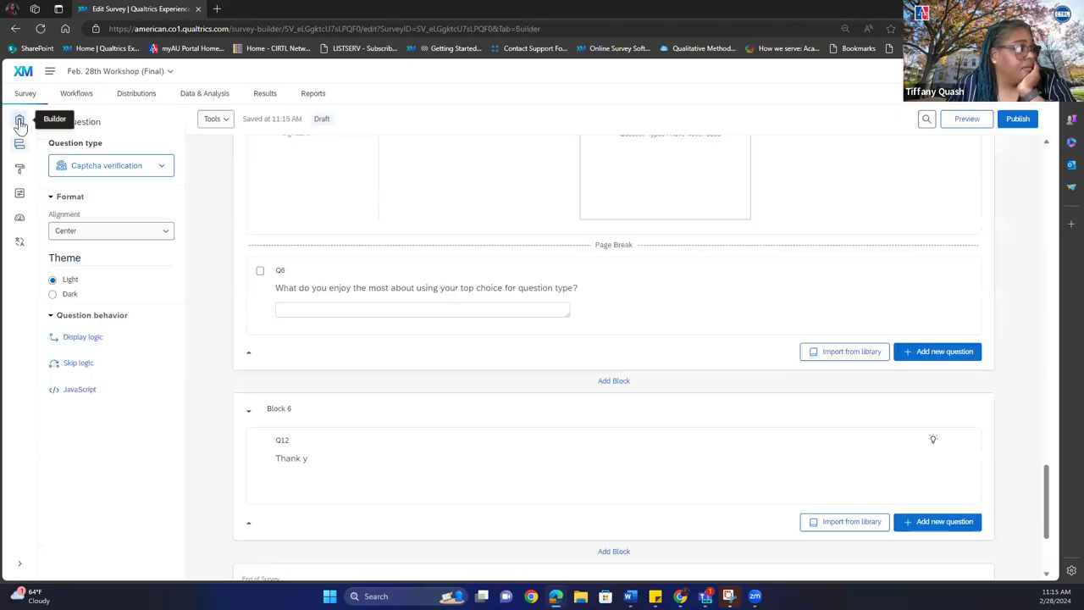
left_click(1021, 120)
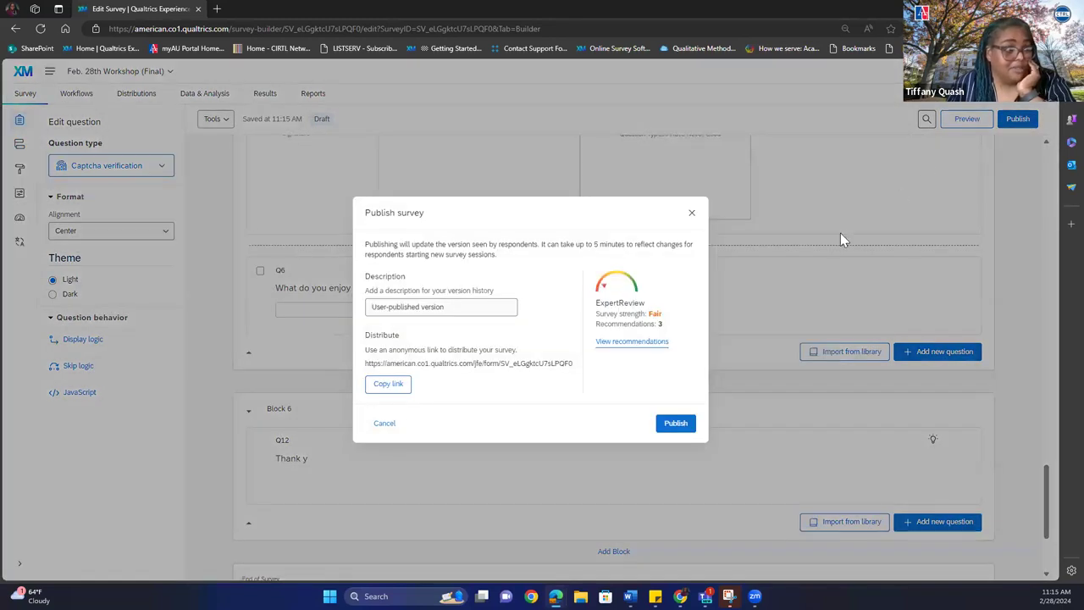
left_click(676, 424)
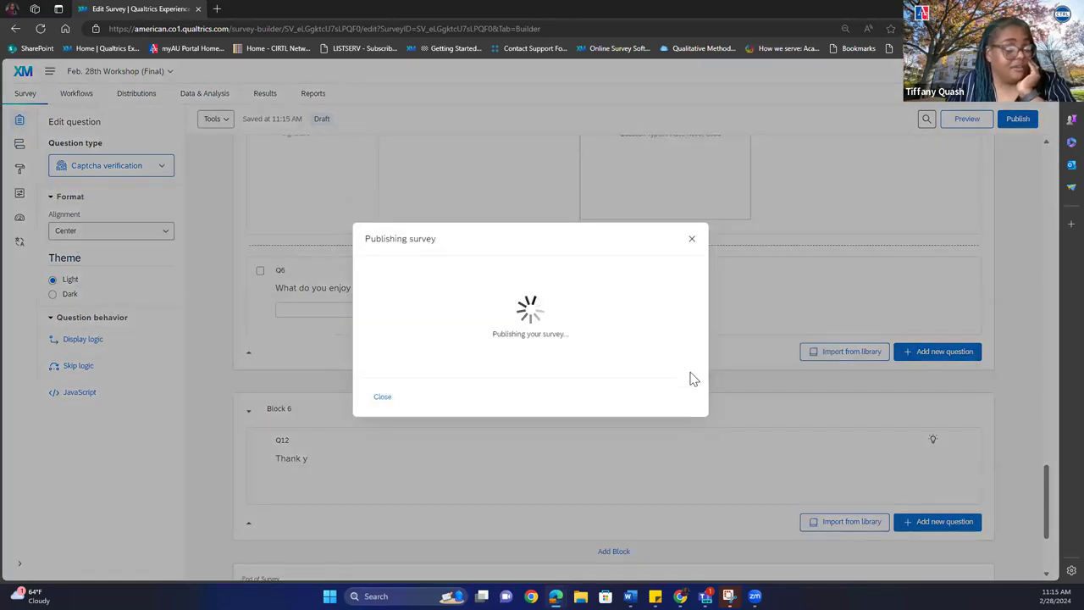
left_click(693, 241)
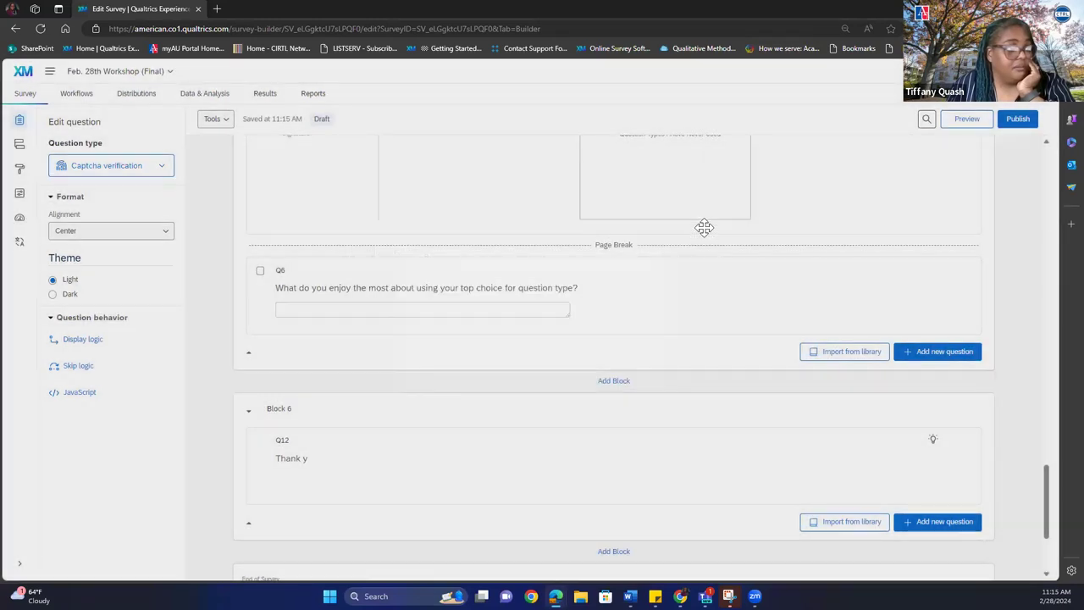
Step: Preview the survey, pass the captcha and submit "I do not agree to participate in this study" to test the custom end message
left_click(966, 119)
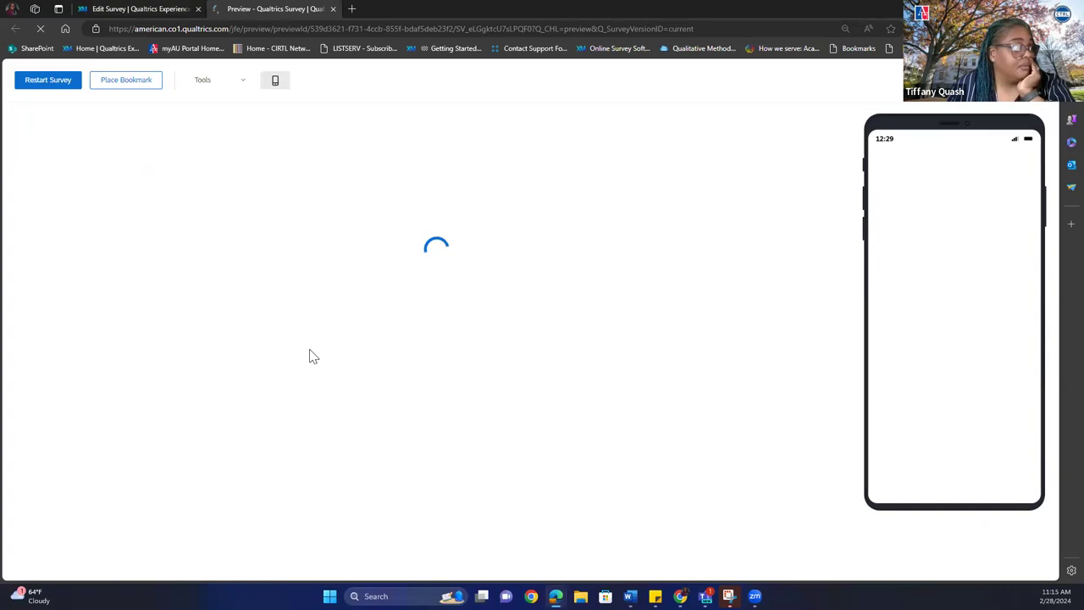
left_click(403, 289)
left_click(613, 368)
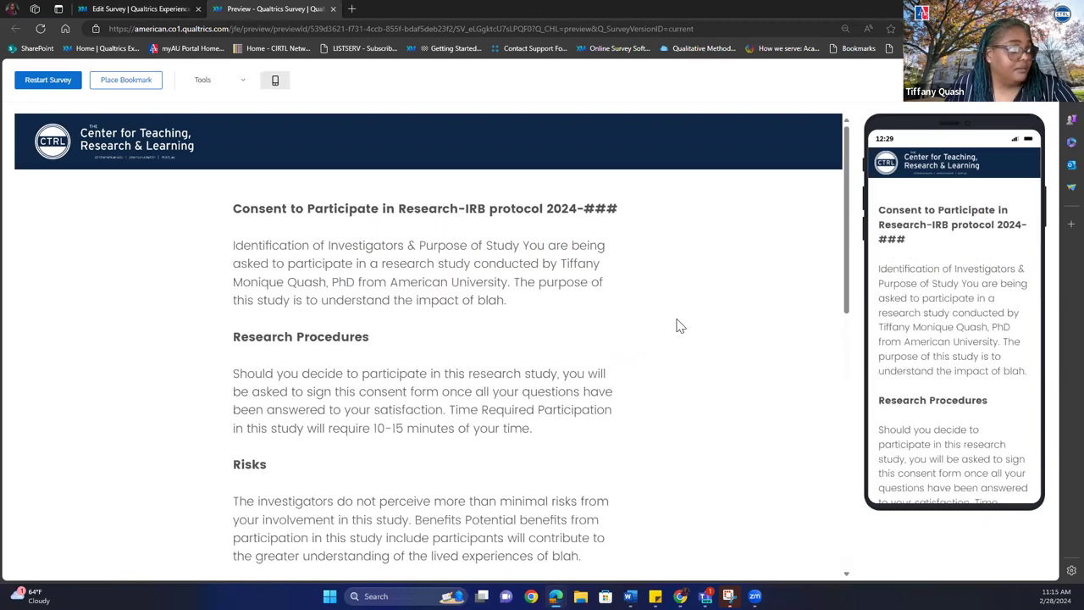
left_click_drag(851, 296, 871, 574)
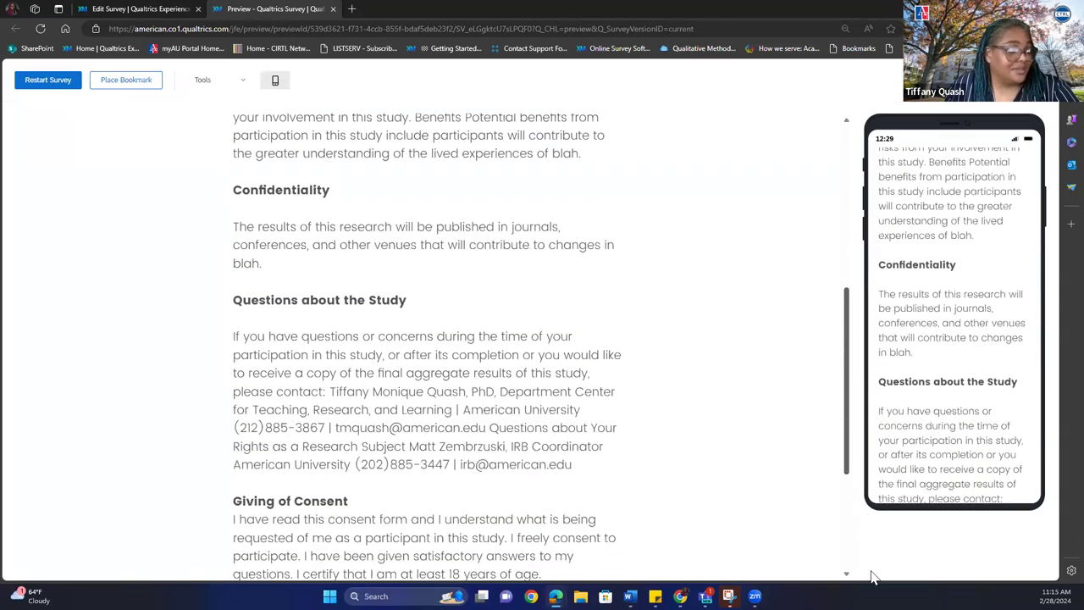
left_click(415, 481)
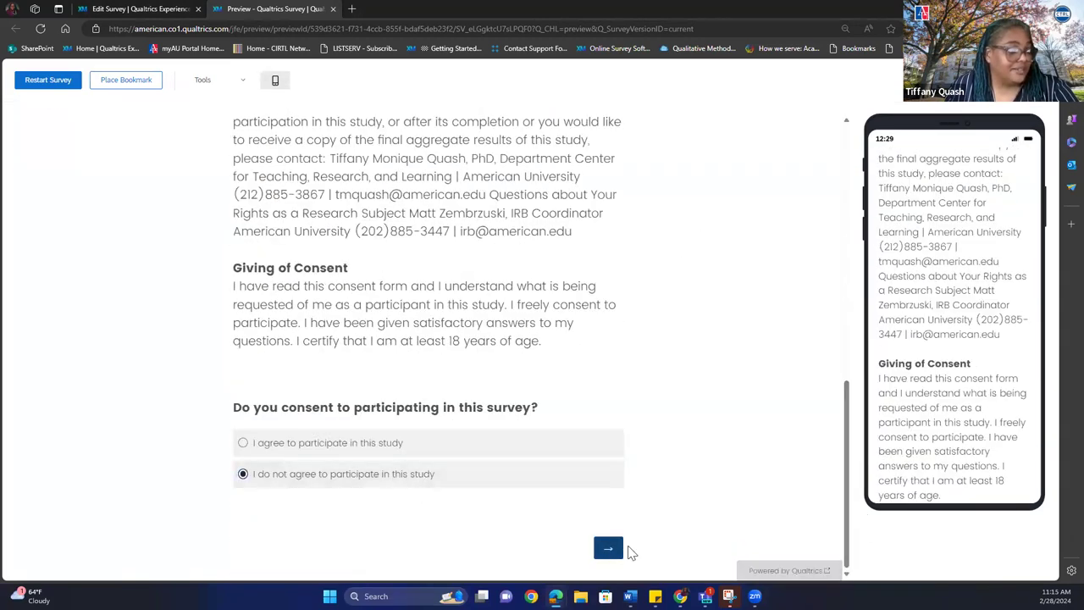
left_click(610, 551)
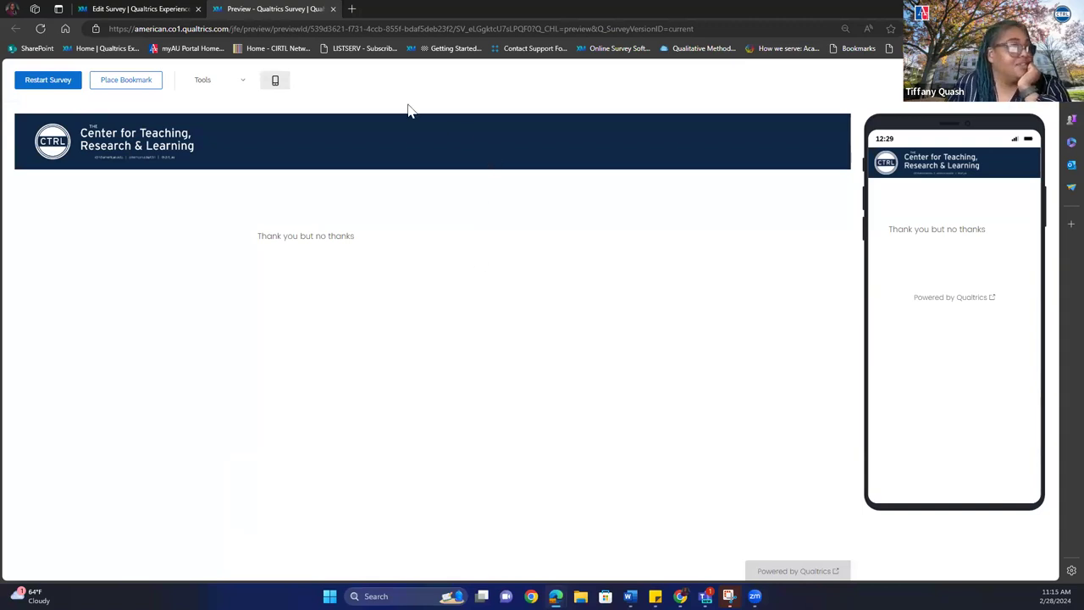
Step: Reselect the "No Thanks" library message for the consent branch's End of Survey in the survey flow, and save on returning to the builder
left_click(140, 9)
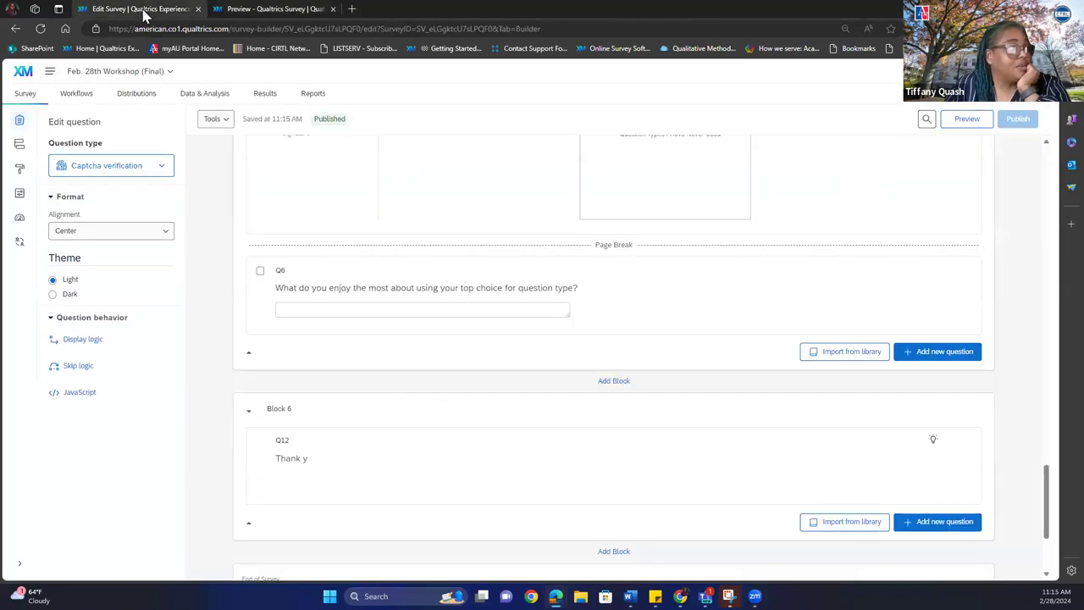
left_click(20, 146)
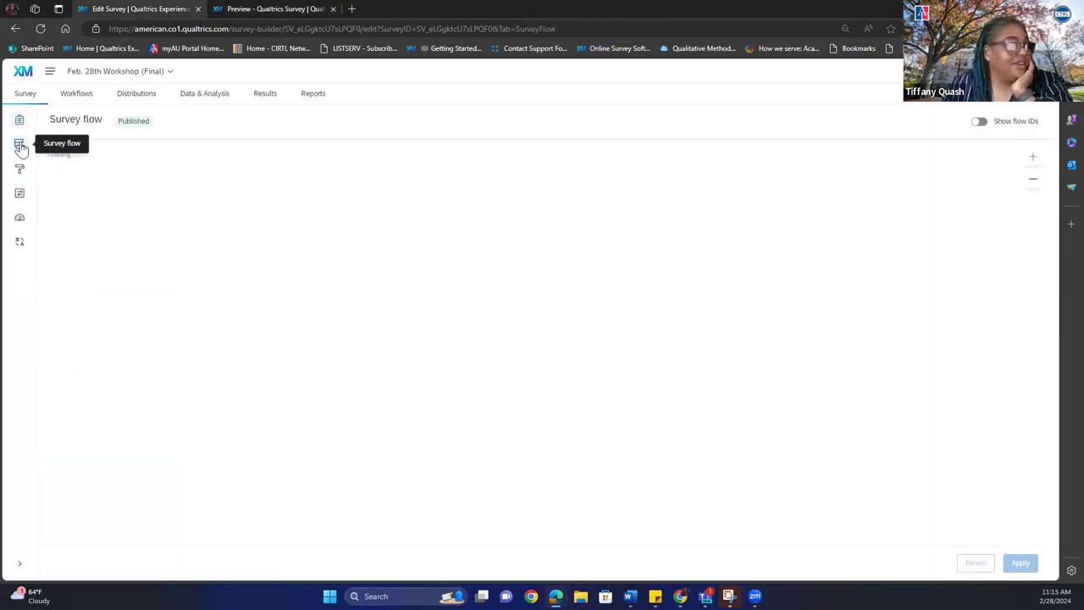
left_click(348, 241)
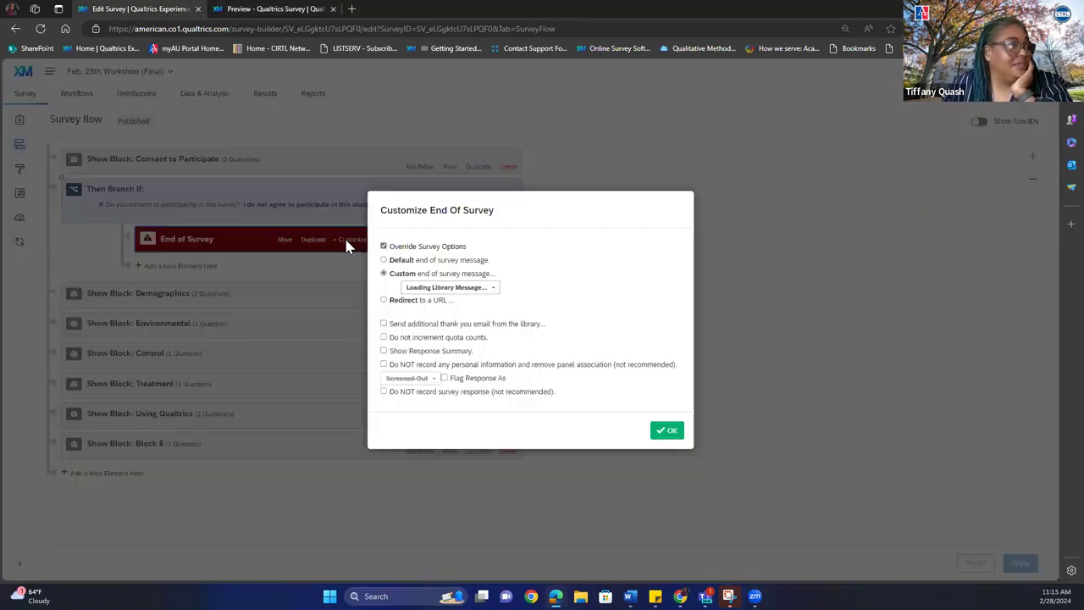
left_click(438, 289)
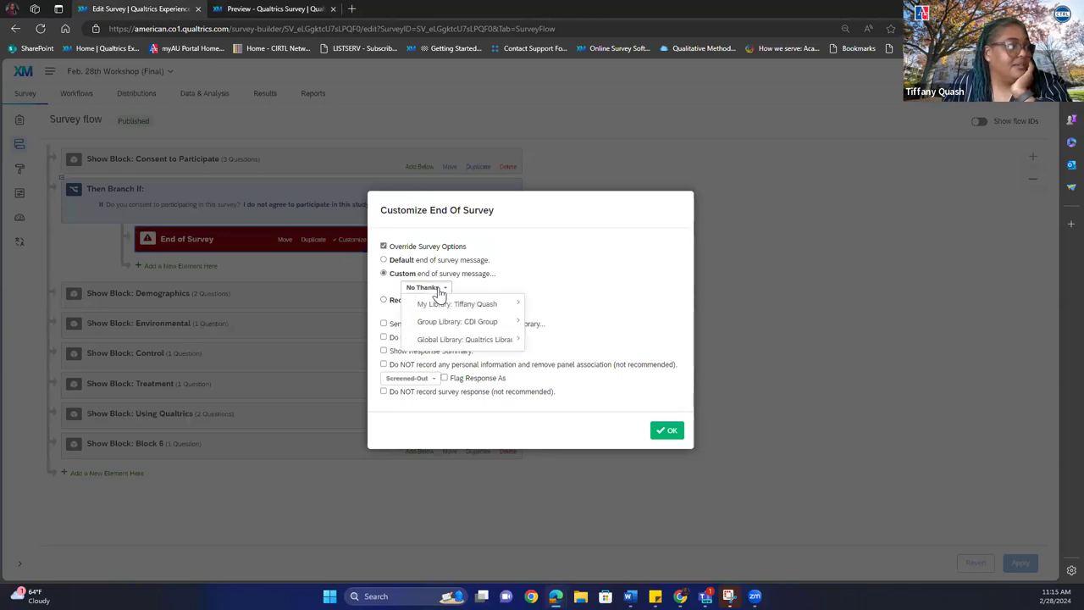
mouse_move(444, 309)
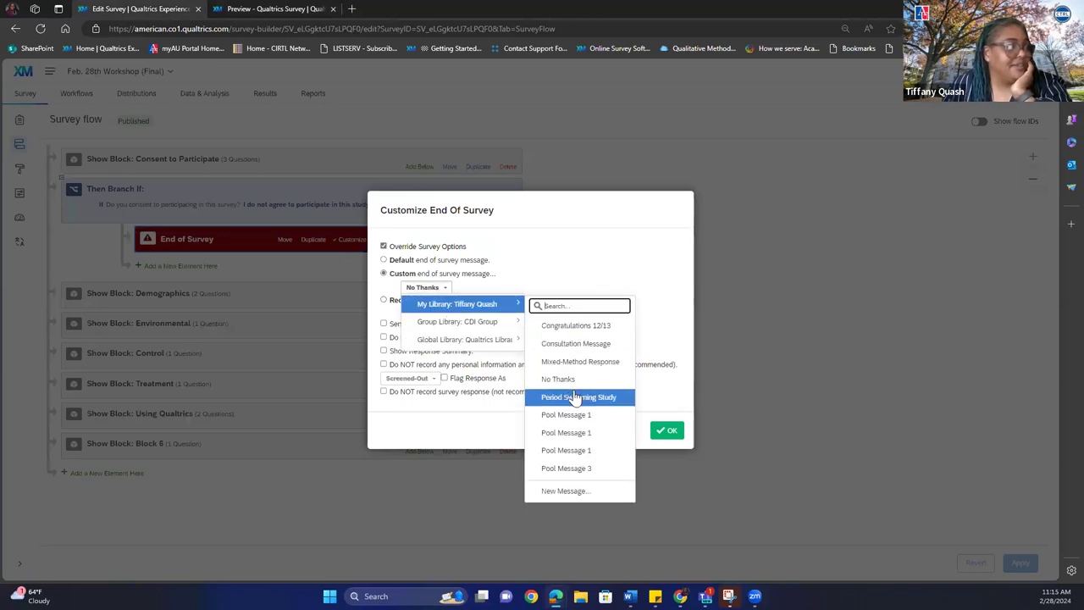
left_click(569, 379)
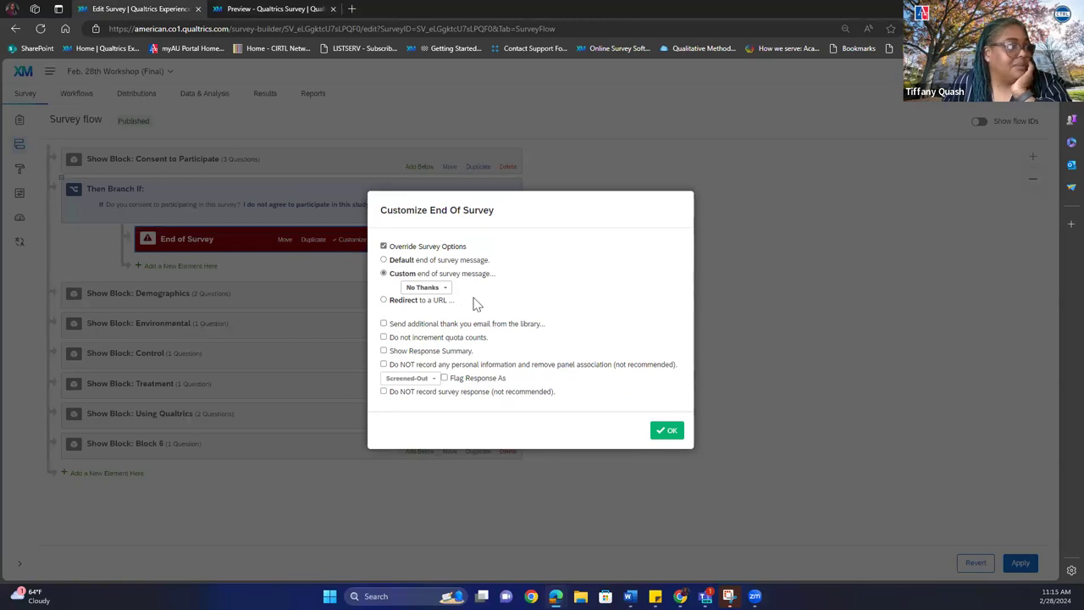
left_click(669, 432)
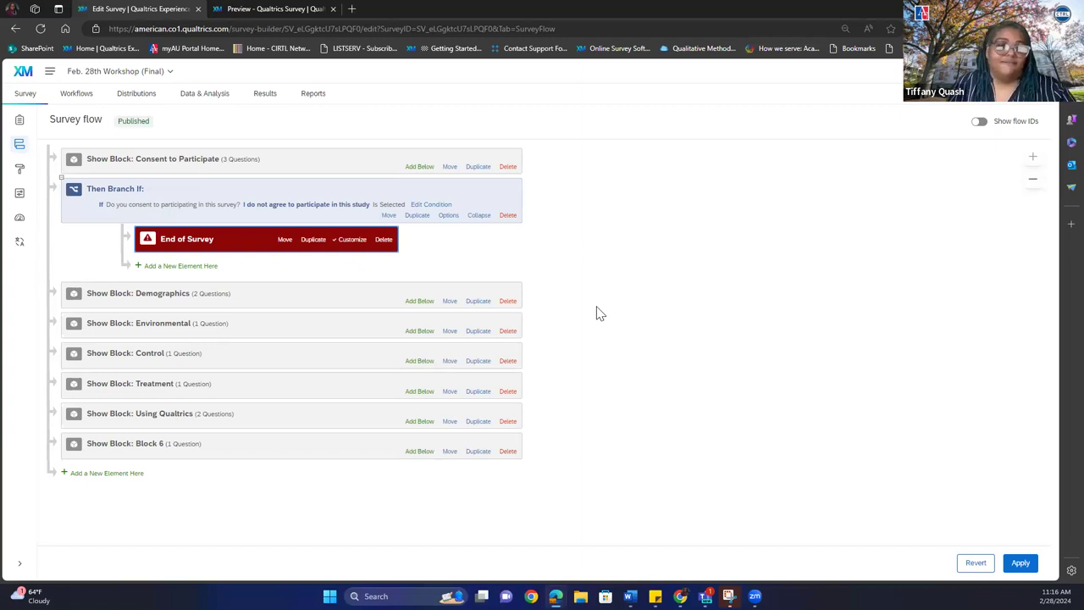
left_click(17, 122)
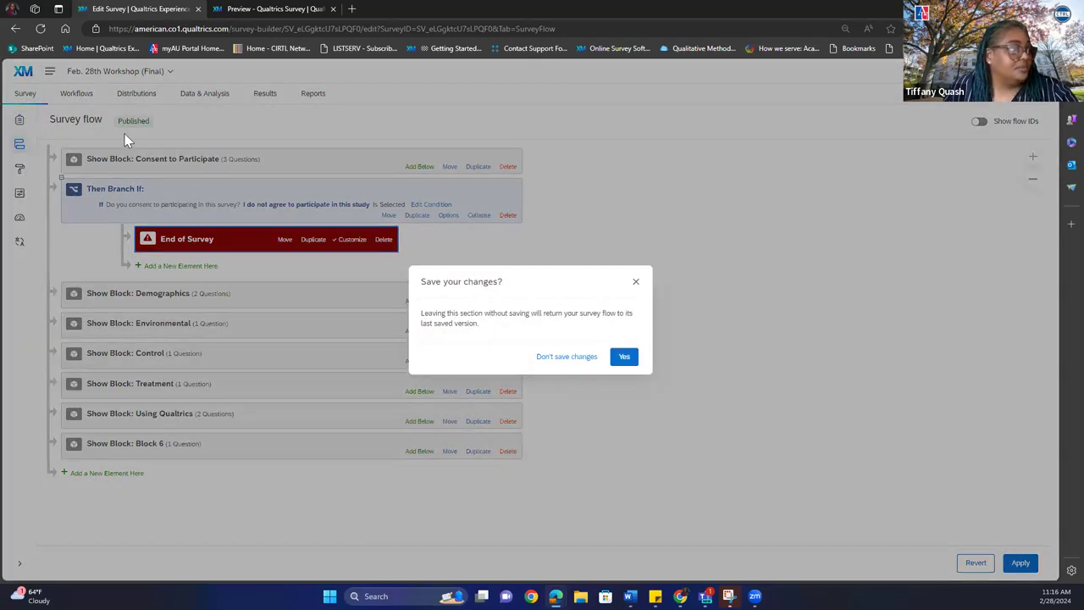
left_click(628, 359)
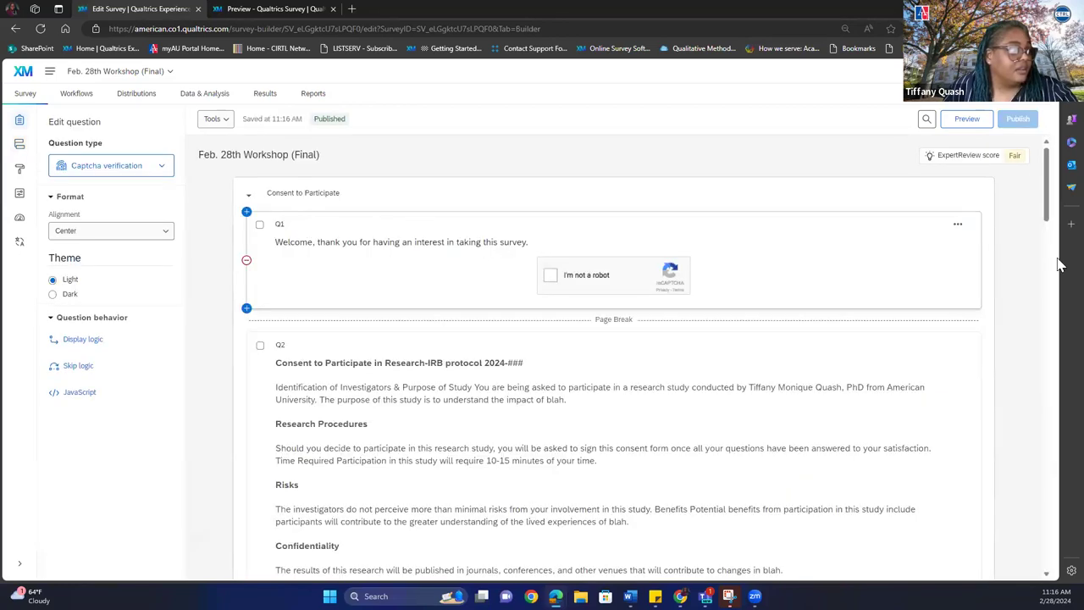
Step: Remove the piped Amount field from the environmental donation question and publish the survey with the default version description
left_click_drag(1049, 163, 1020, 300)
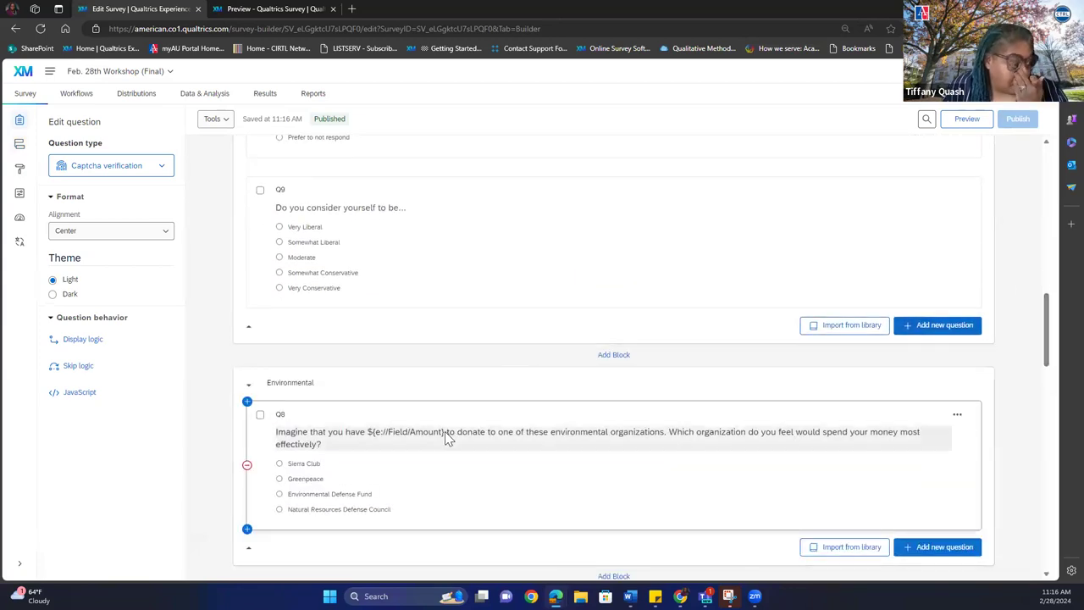
left_click(393, 434)
left_click(364, 435)
left_click_drag(366, 432, 441, 429)
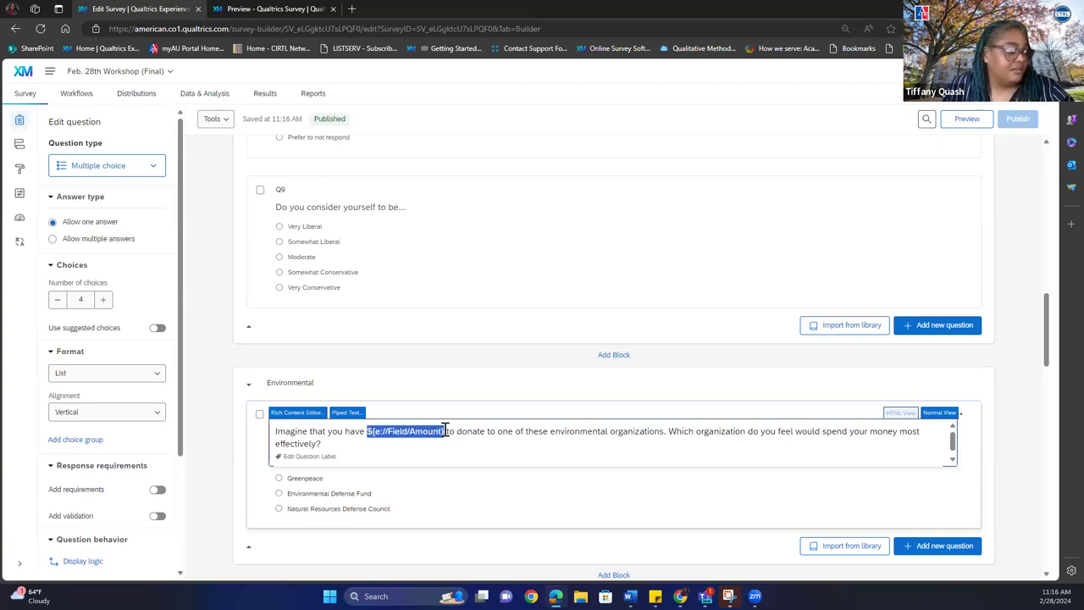
key("BackSpace")
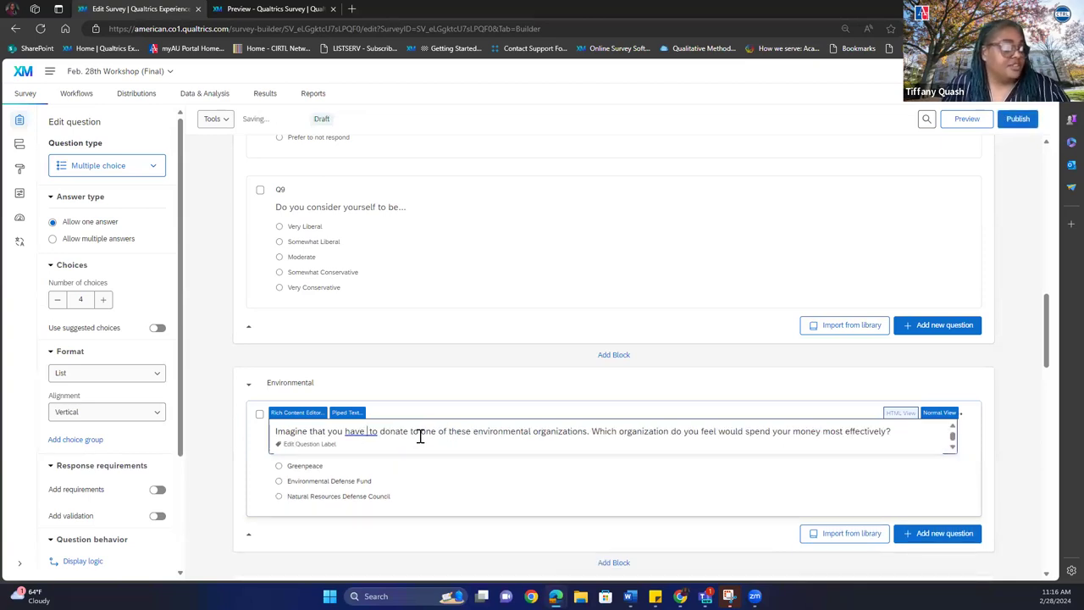
left_click(633, 473)
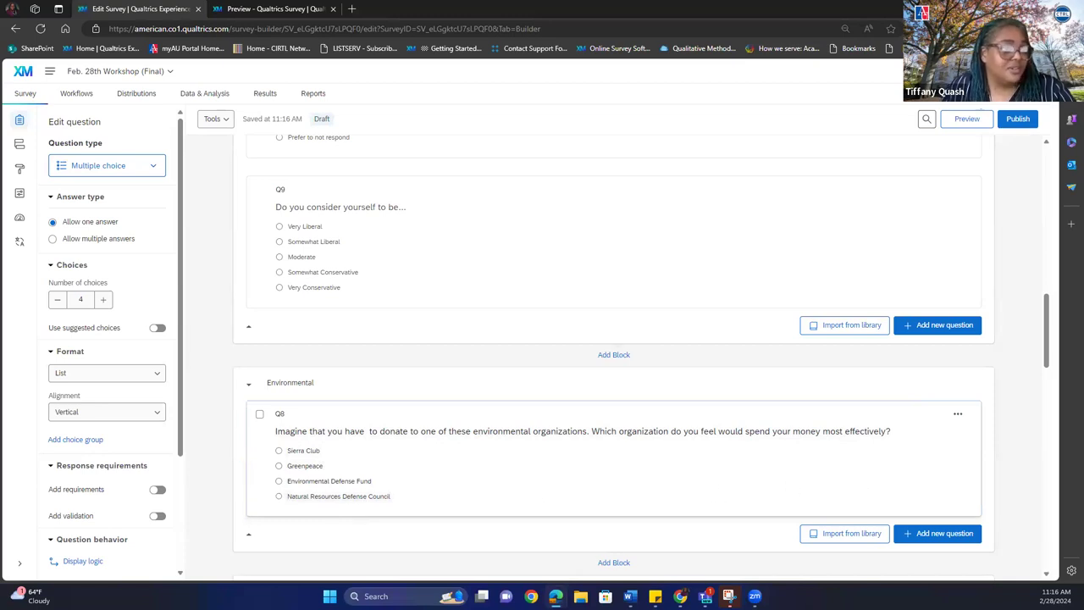
left_click(1017, 120)
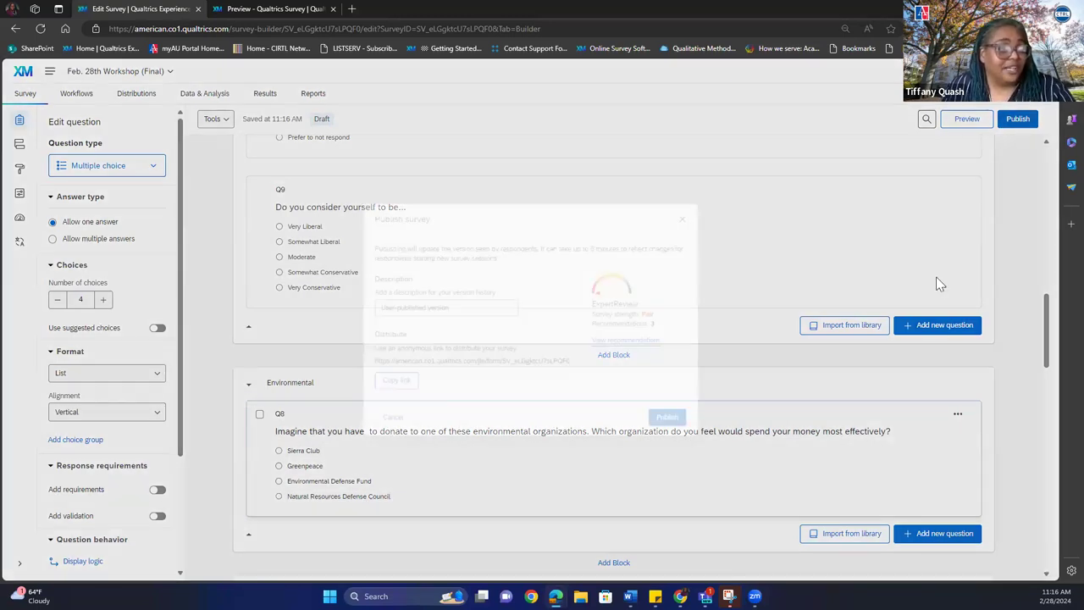
left_click(678, 424)
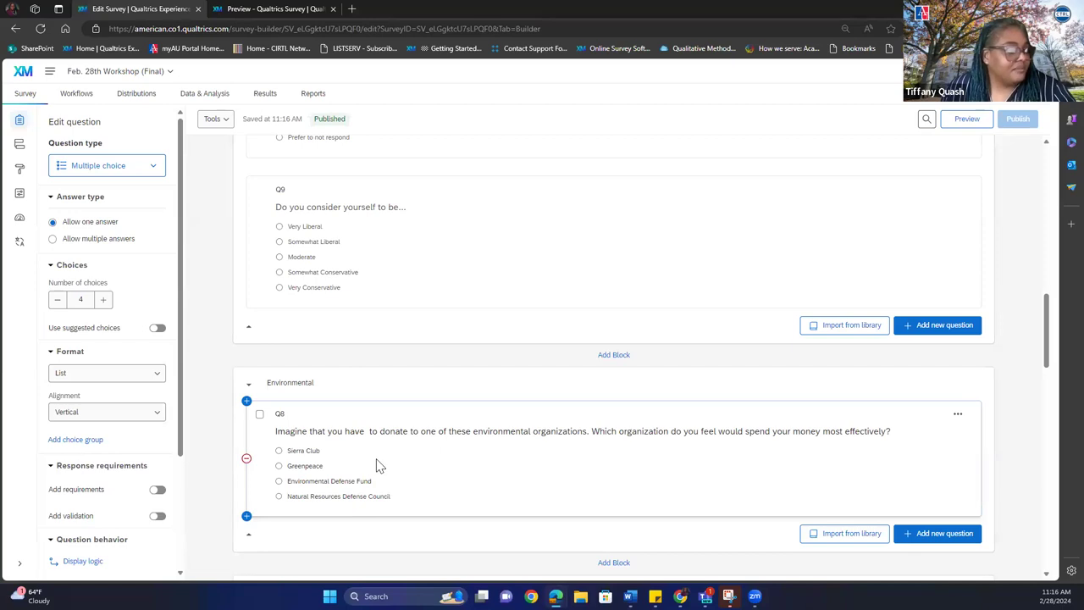
Step: Add a Randomizer to the survey flow directly below the Demographics block
left_click(18, 148)
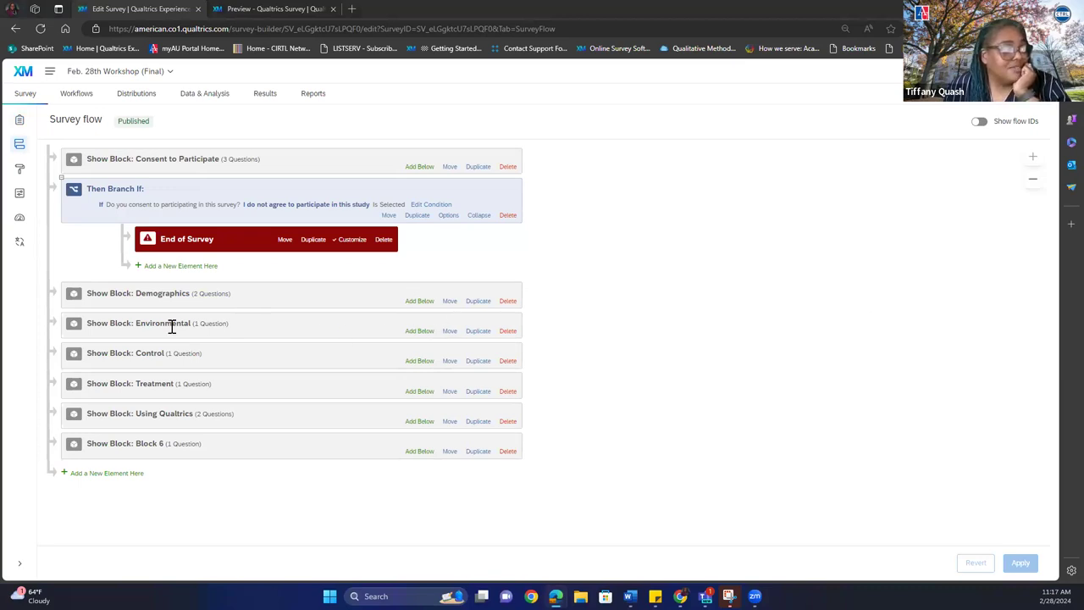
left_click(419, 302)
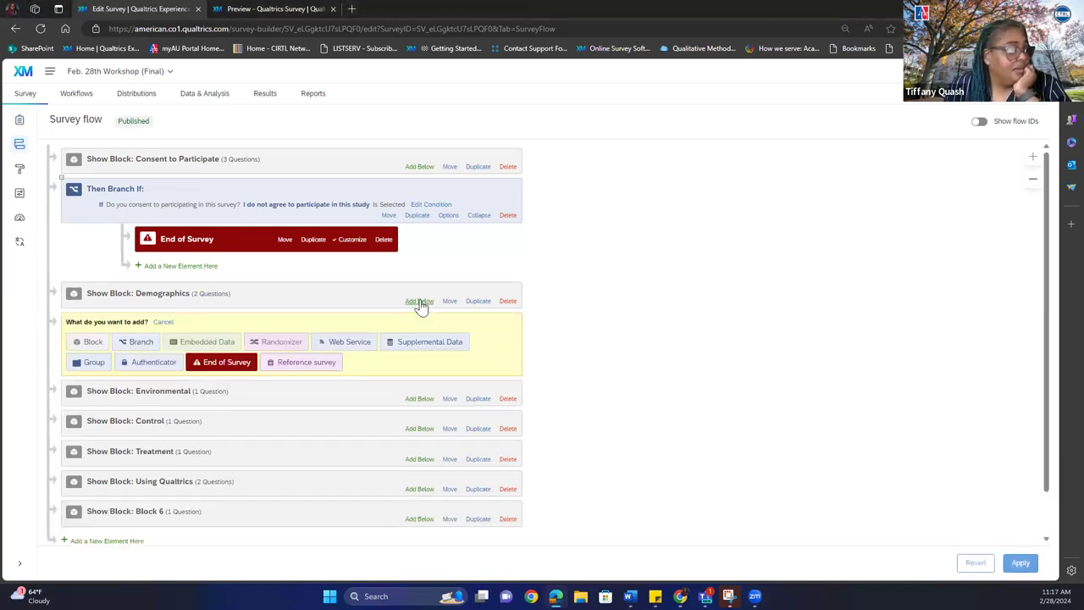
left_click(281, 343)
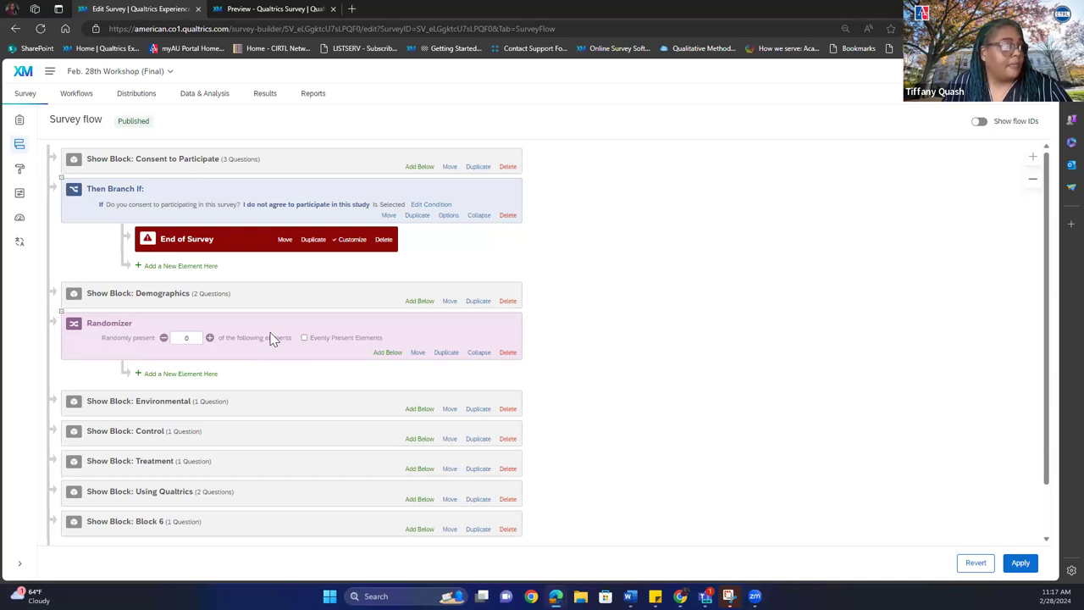
Step: Add an embedded data element inside the Randomizer with the field Amount set to $50
left_click(156, 376)
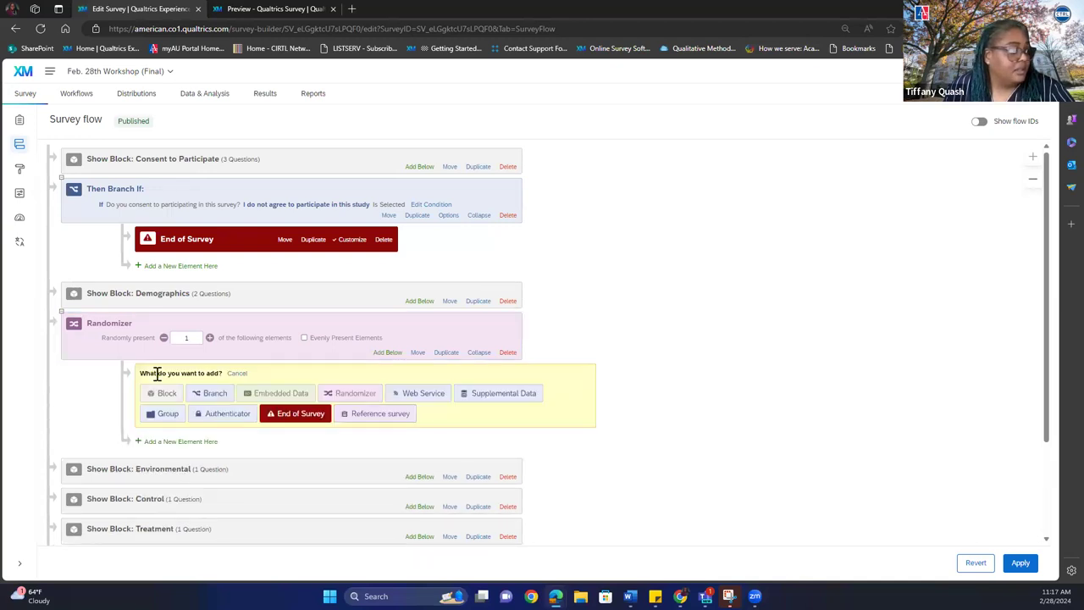
left_click(265, 395)
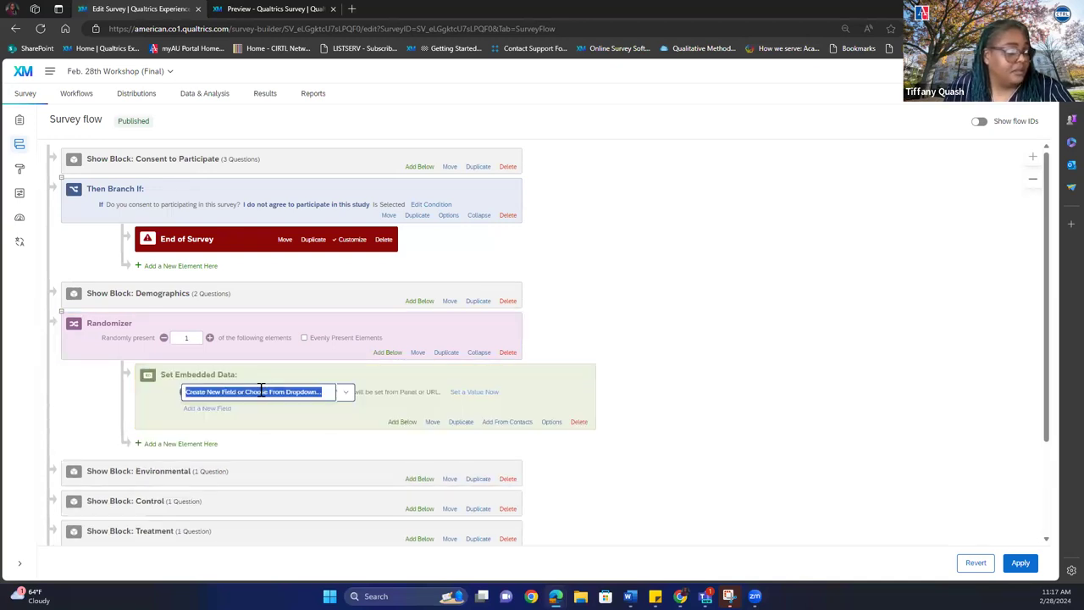
type("Amount")
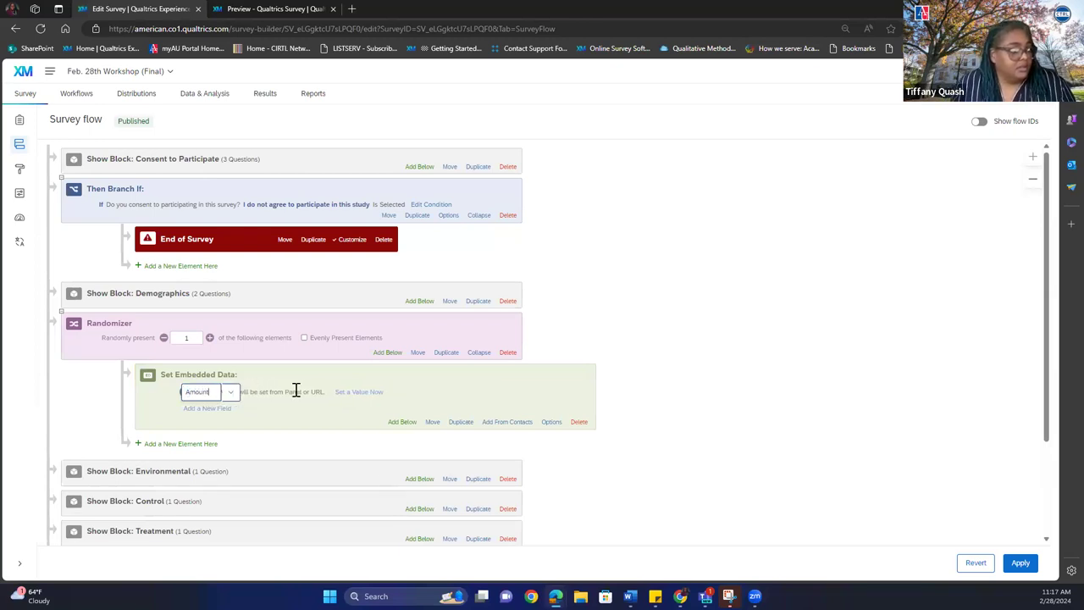
left_click(350, 392)
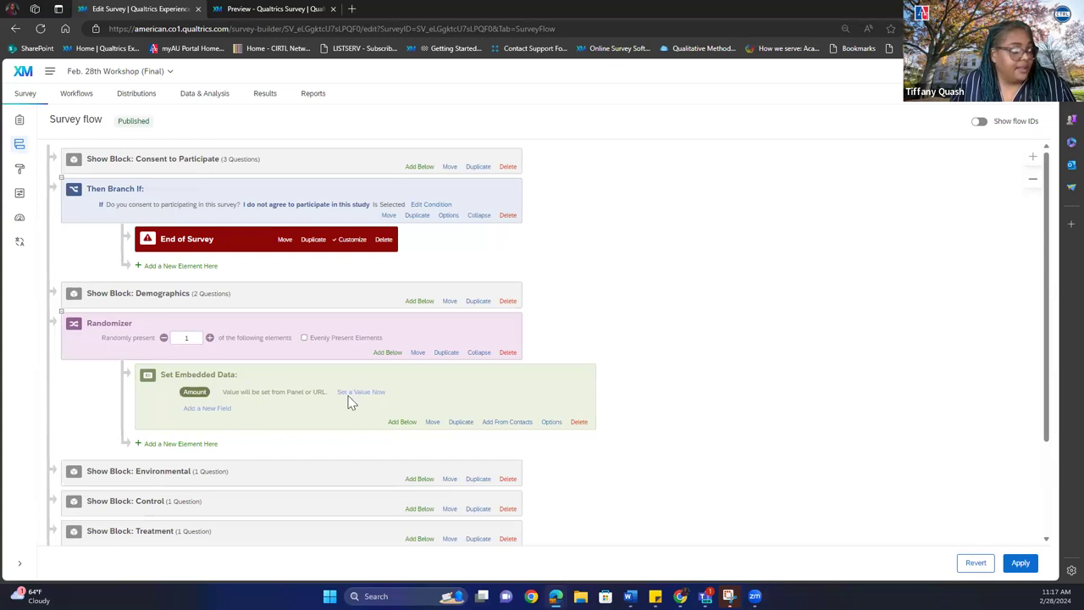
left_click(363, 392)
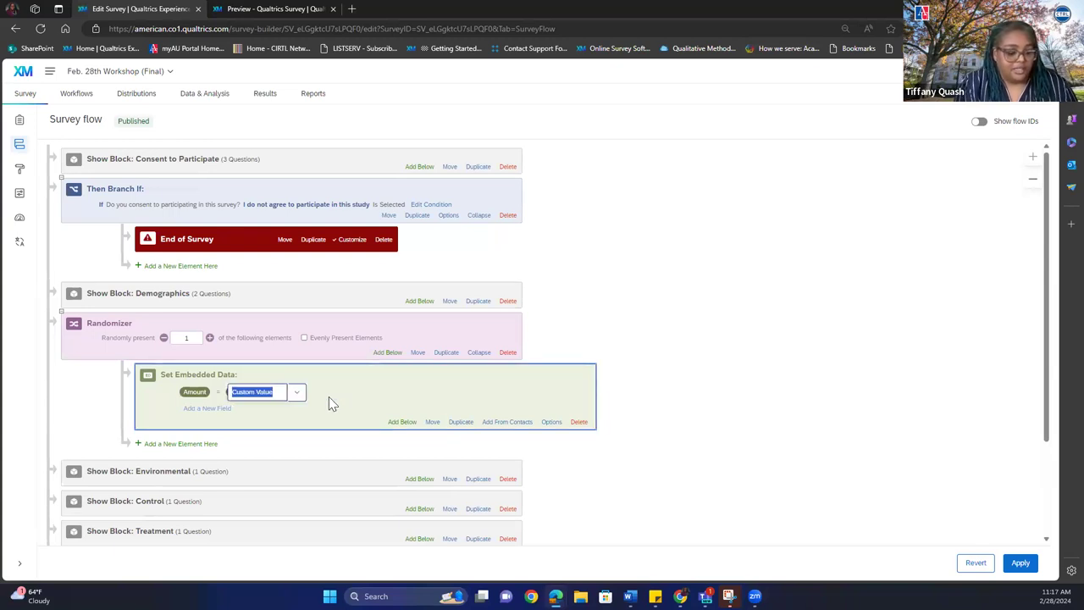
type("$50")
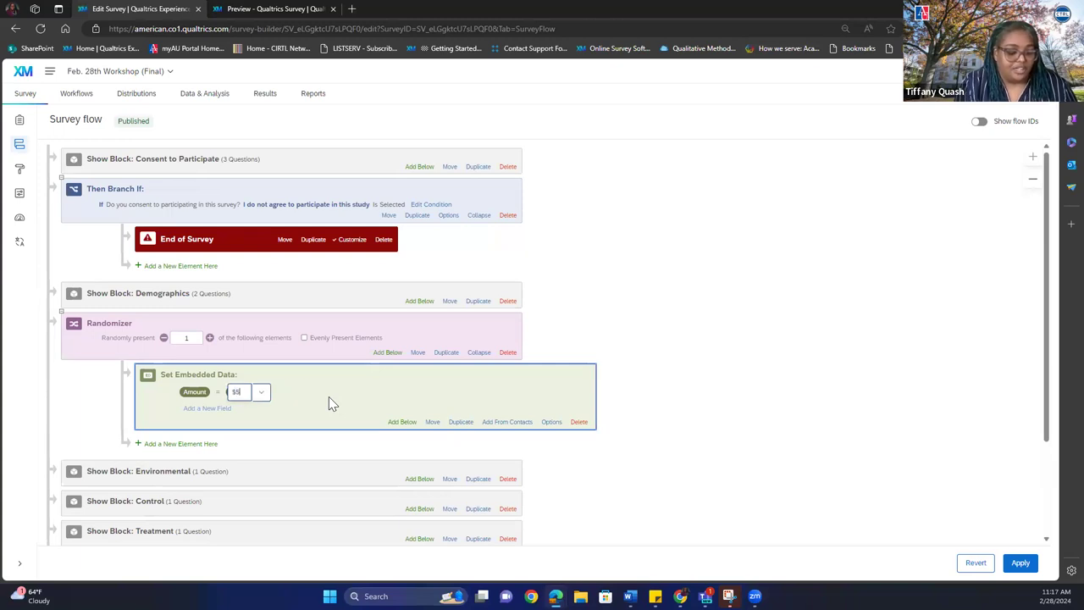
left_click(247, 434)
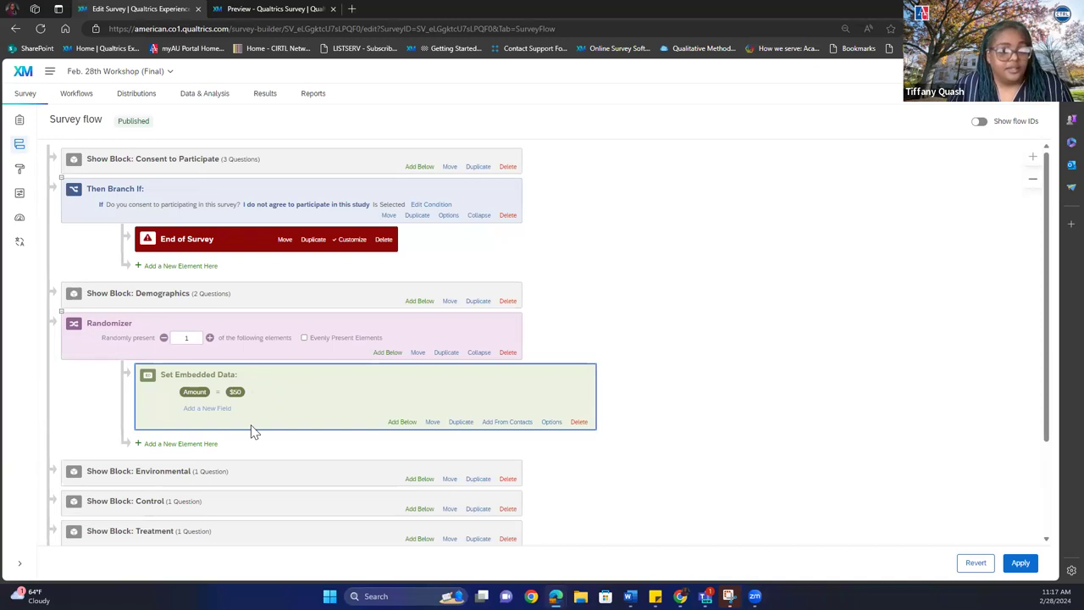
Step: Add a second embedded data element inside the Randomizer with the field Amount set to $500
left_click(186, 445)
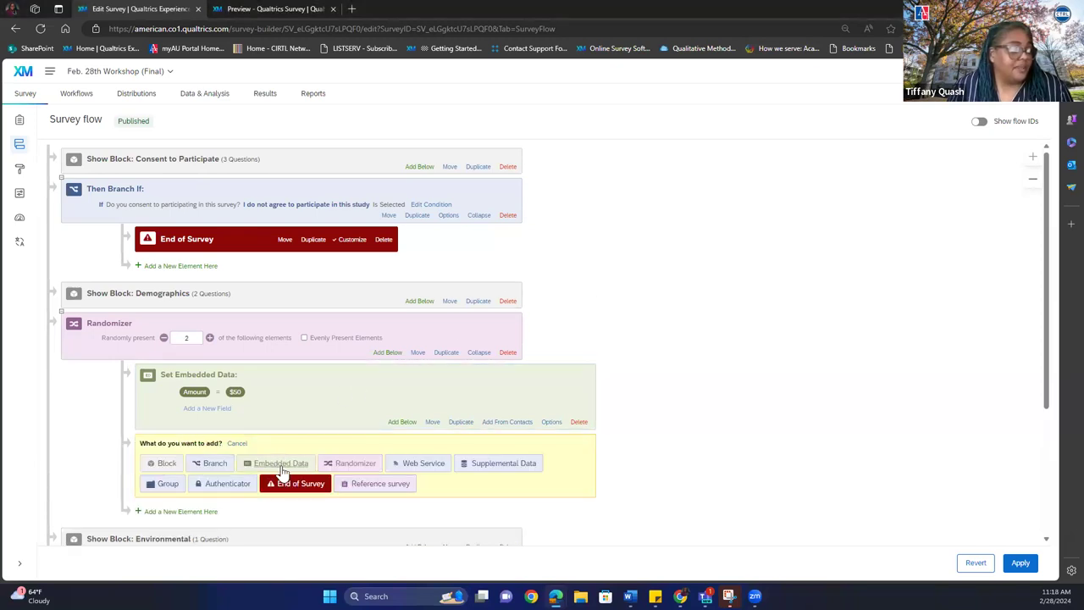
left_click(281, 465)
type("Amount")
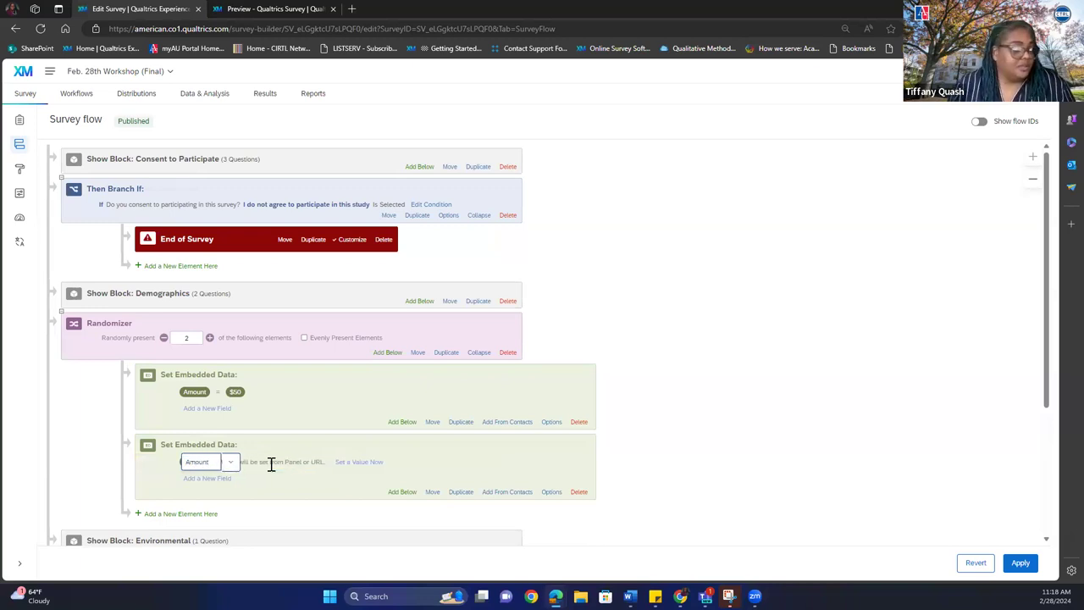
left_click(319, 471)
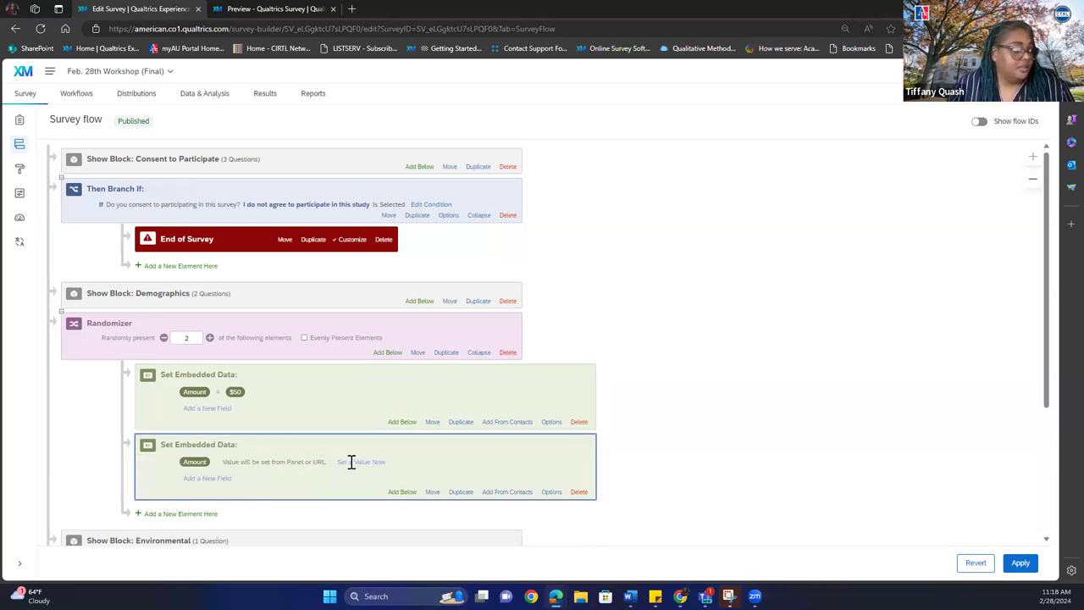
left_click(353, 462)
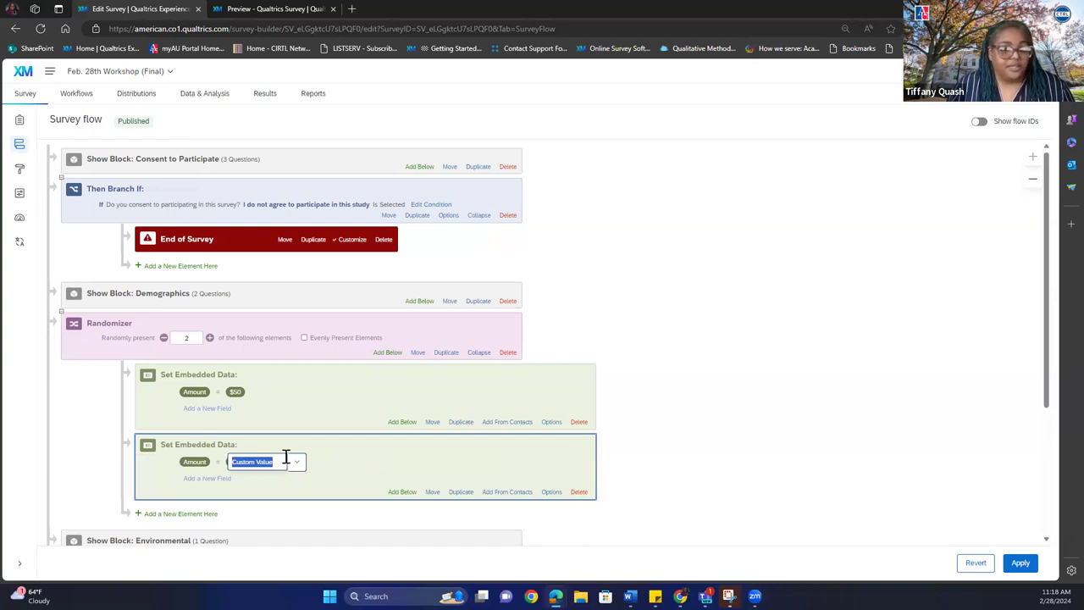
type("$500")
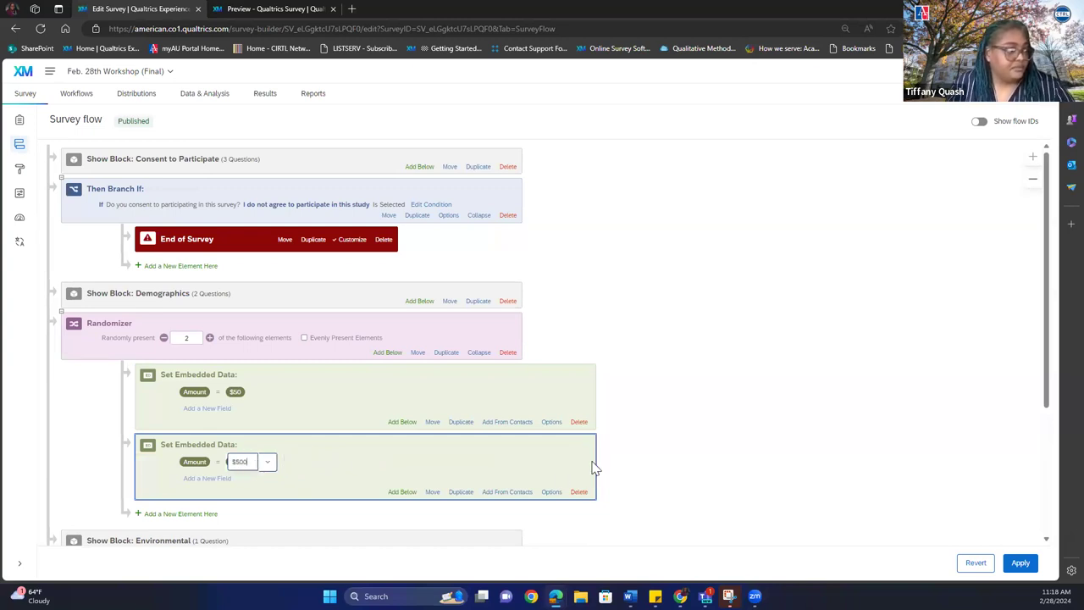
left_click(622, 437)
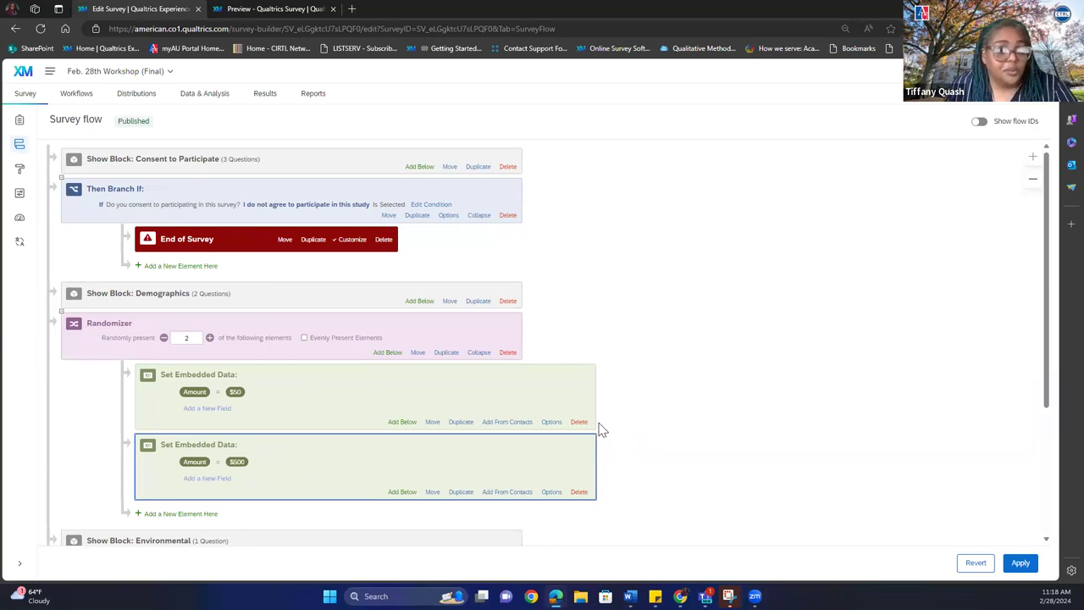
Step: Set the Randomizer to present 1 of its elements, evenly presented, and apply the survey flow changes
left_click(163, 337)
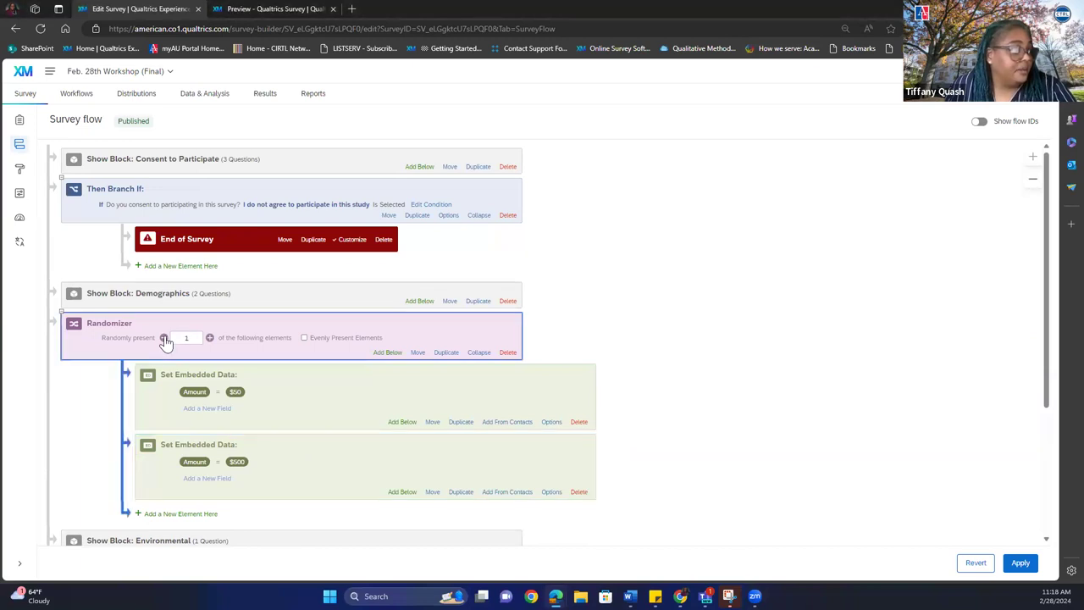
left_click(304, 338)
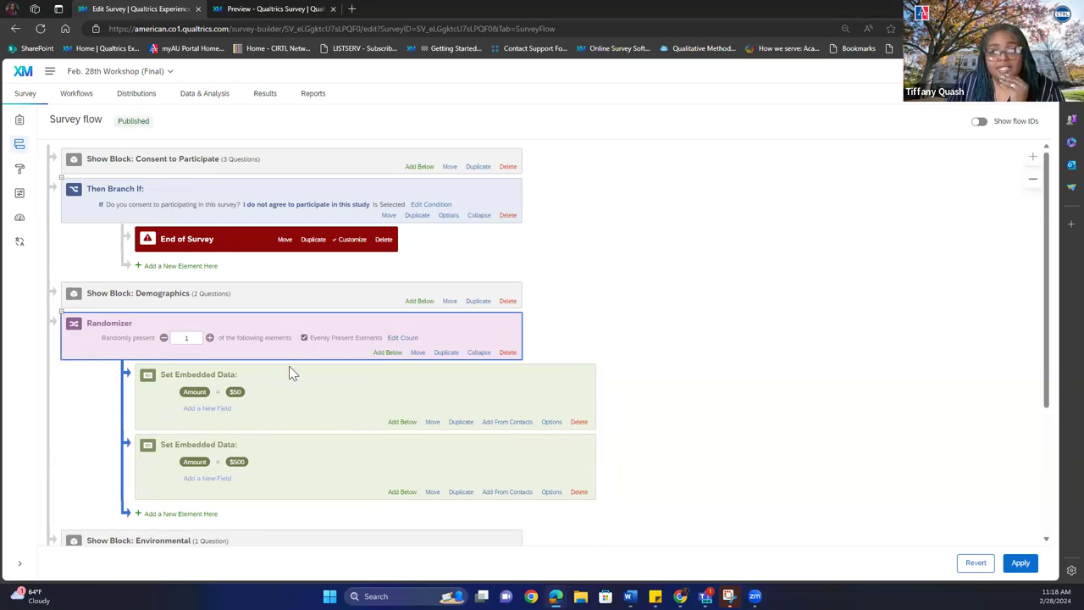
left_click(1019, 564)
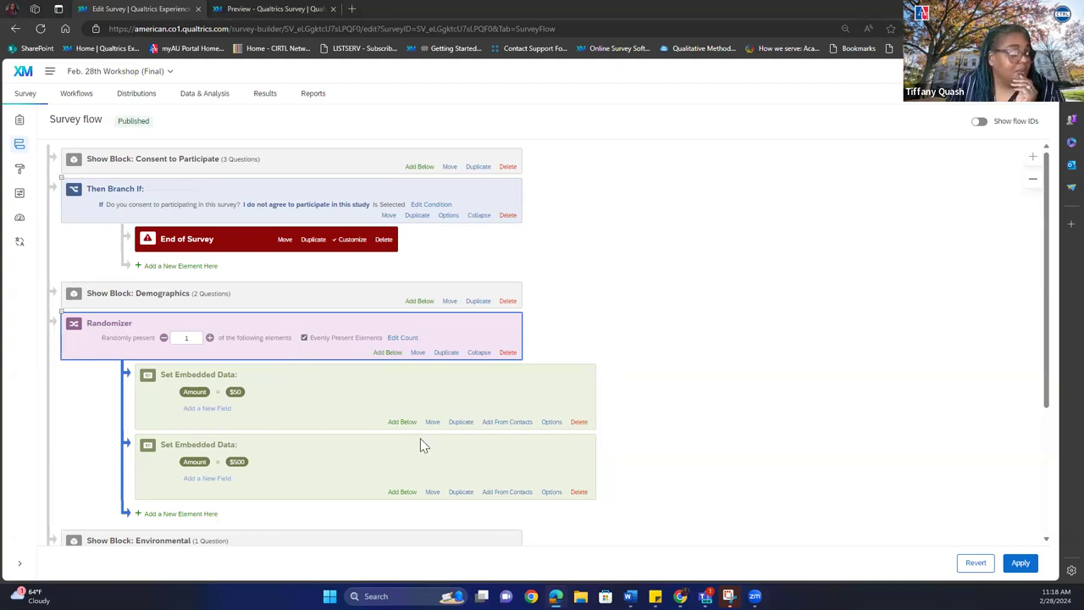
left_click(1020, 565)
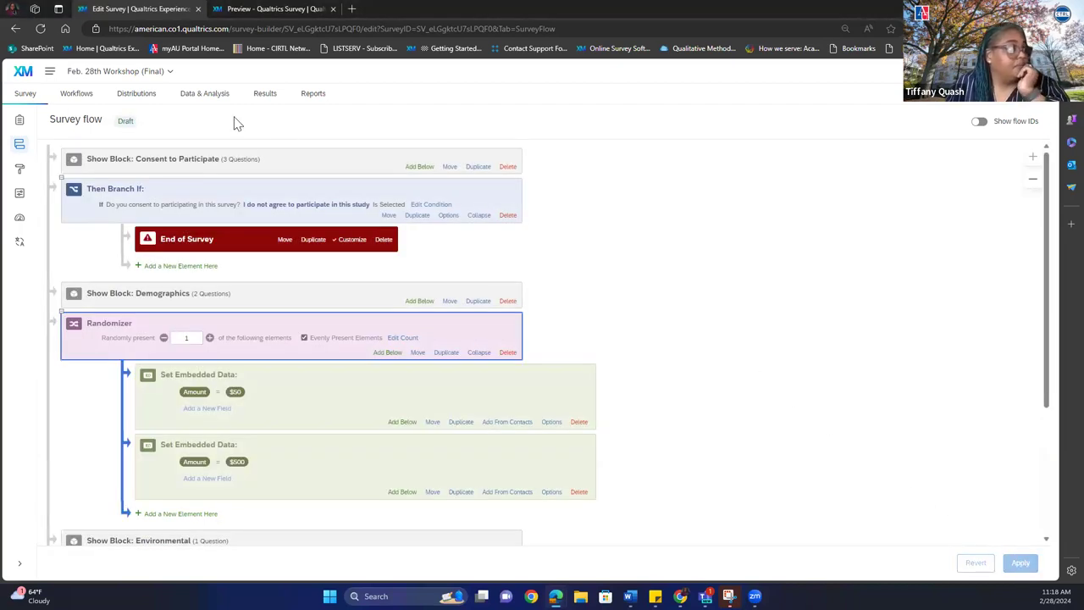
Step: Insert the embedded data field Amount as piped text after "Imagine that you have" in the Environmental block's donation question
left_click(20, 123)
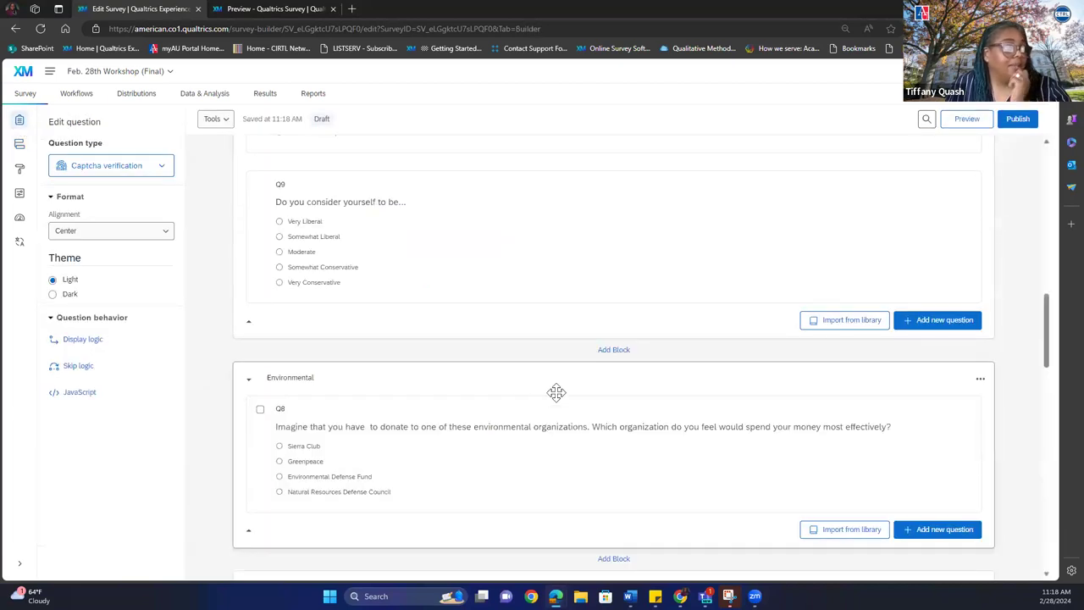
left_click(369, 428)
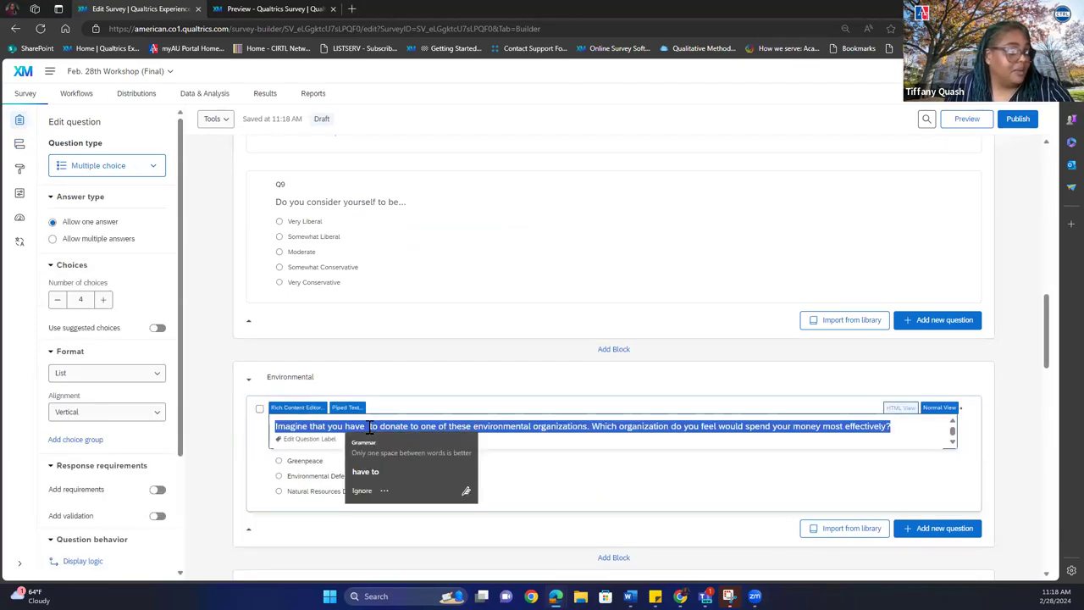
left_click(369, 428)
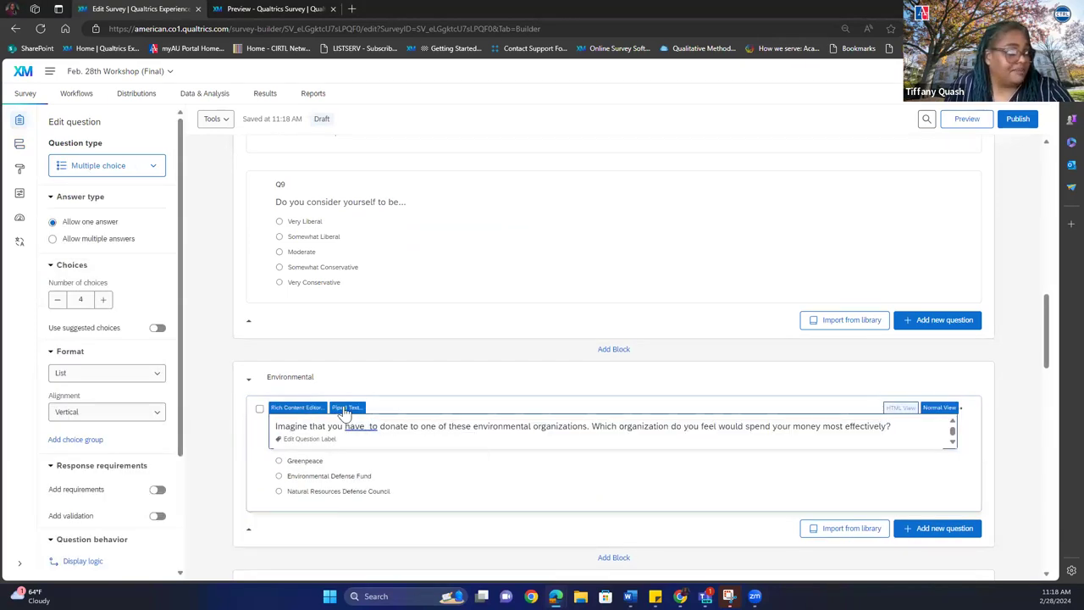
left_click(347, 410)
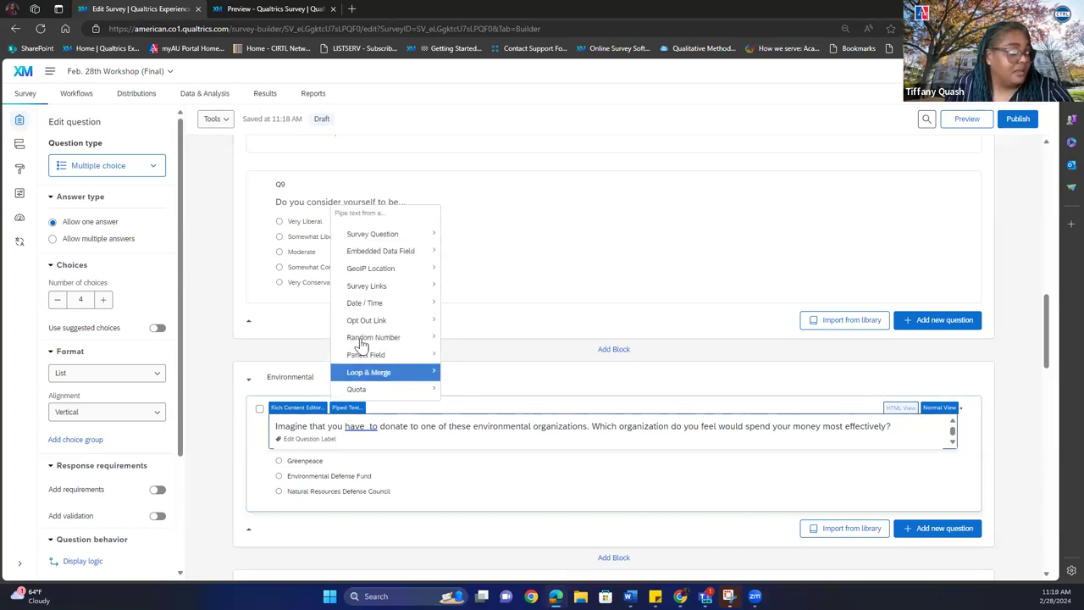
mouse_move(365, 257)
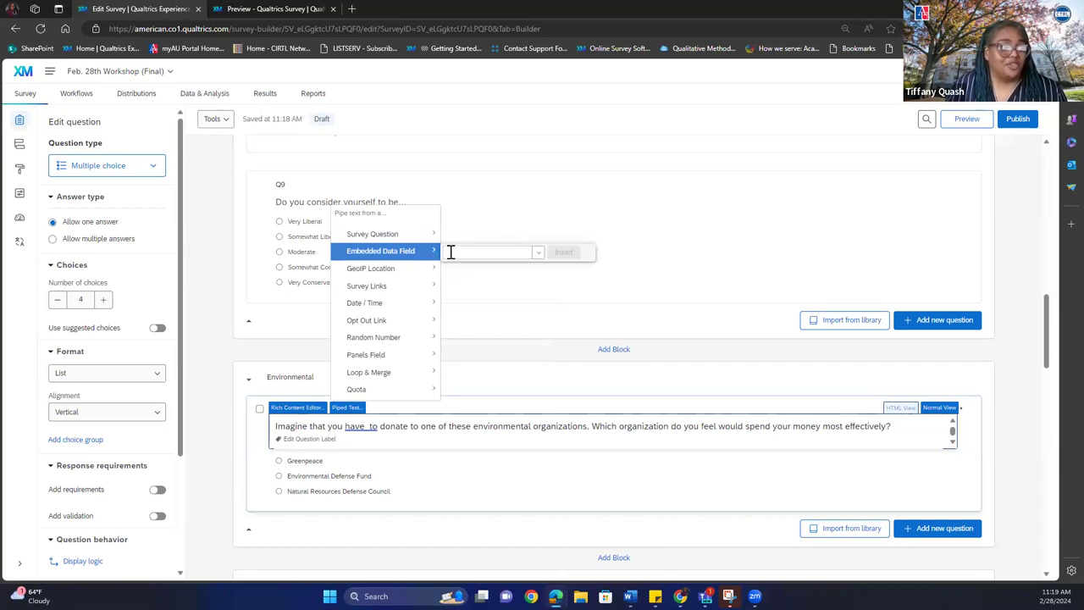
left_click(490, 254)
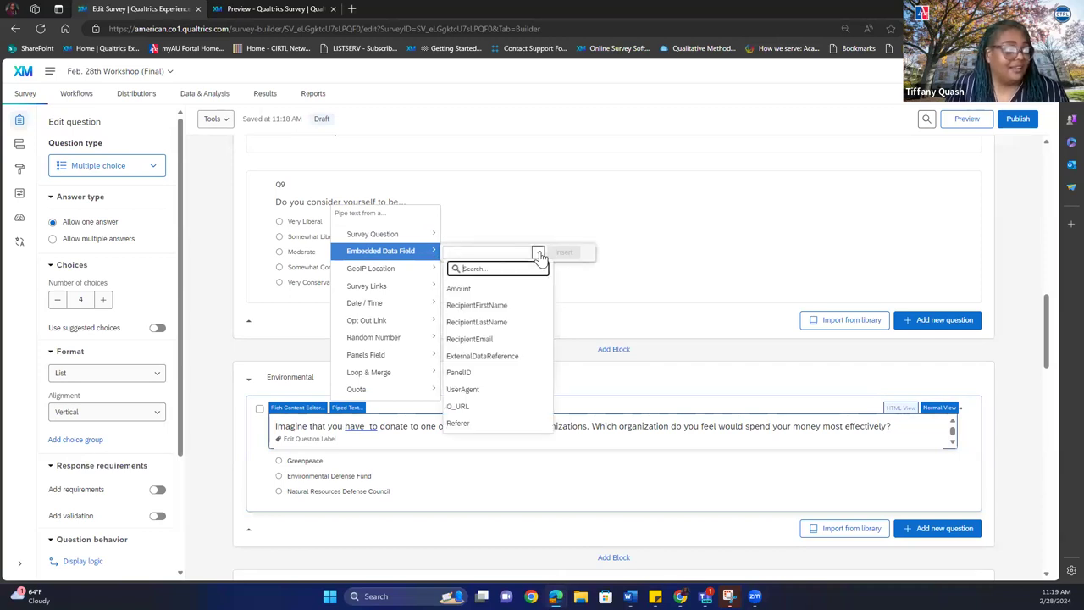
left_click(500, 293)
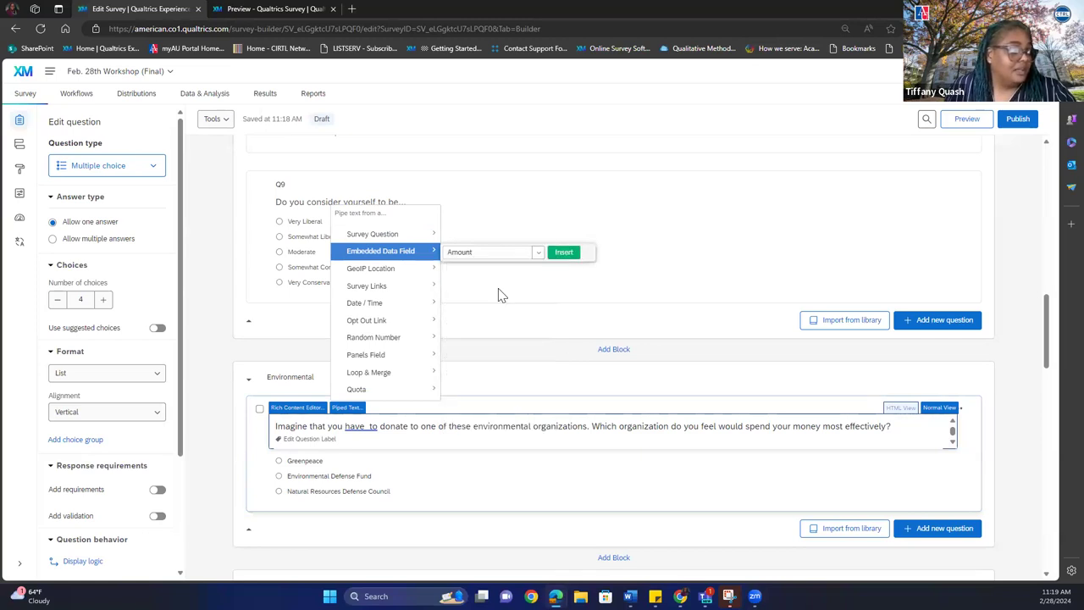
left_click(558, 257)
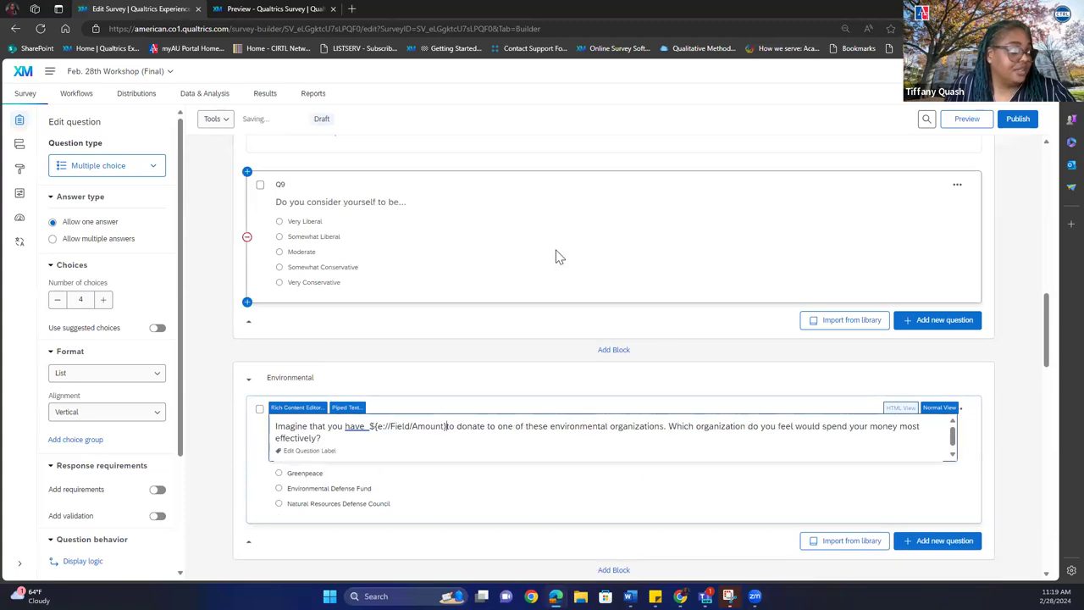
Step: Remove the extra space before the piped Amount field in the donation question and publish the survey
left_click(374, 426)
key("BackSpace")
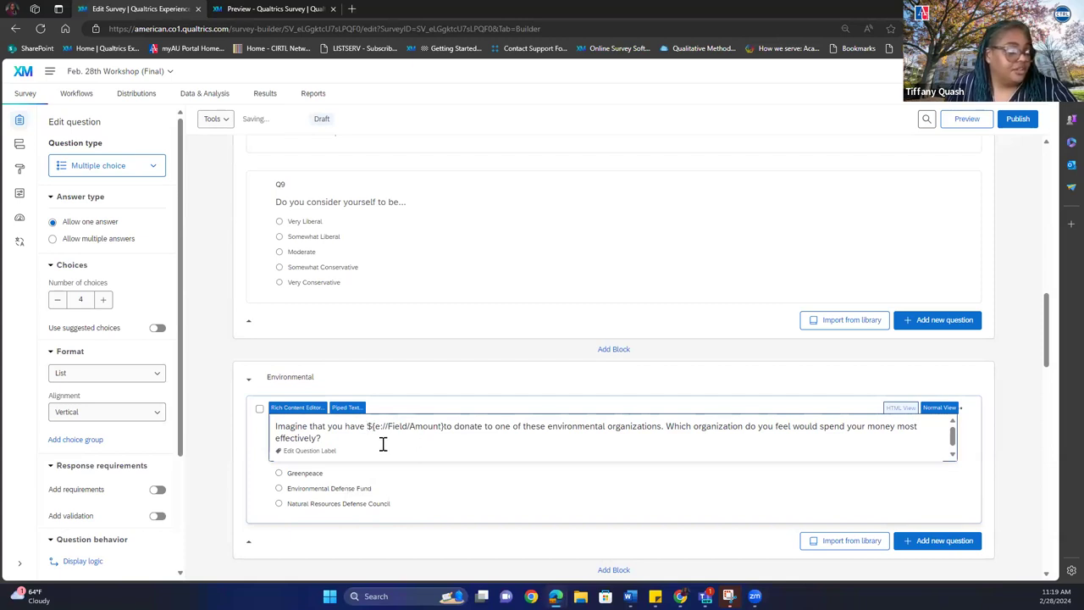
left_click(447, 492)
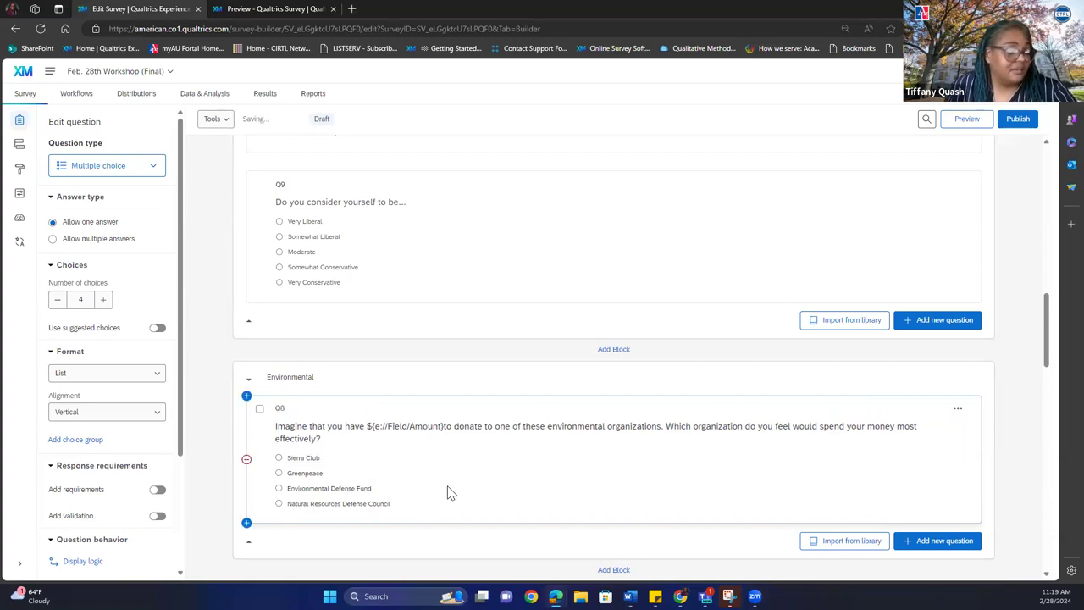
left_click(1019, 119)
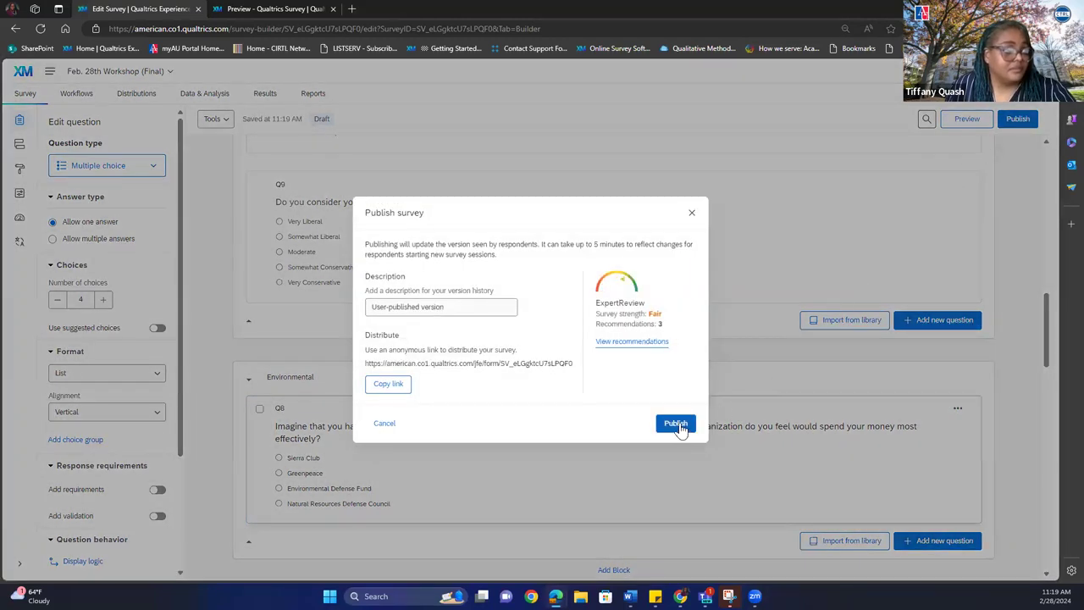
left_click(676, 424)
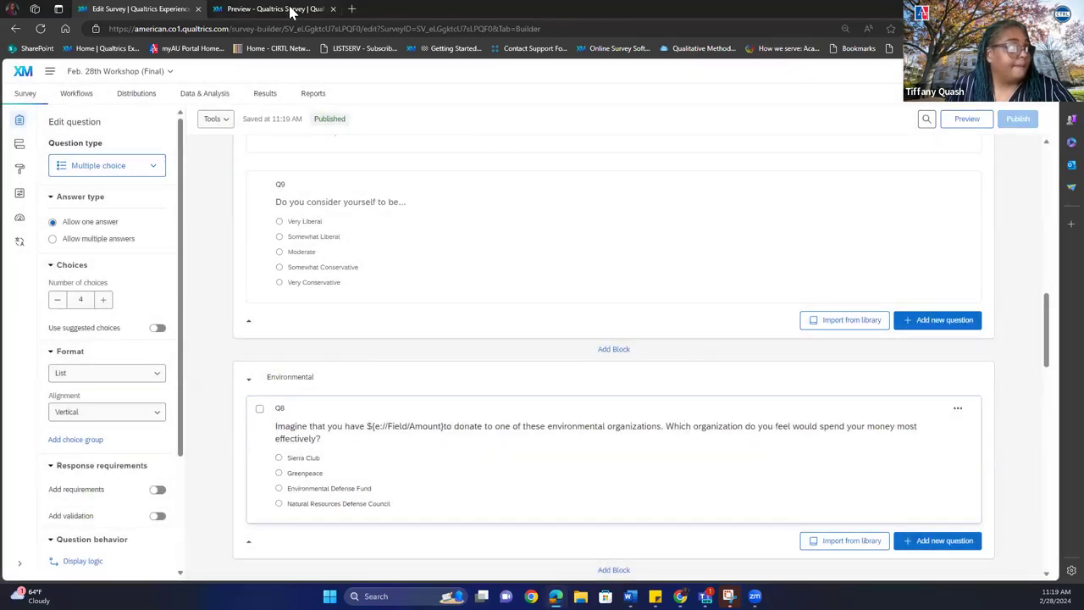
Step: Restart the survey preview, agree to participate and leave the demographics unanswered to check the amount in the donation question
left_click(291, 11)
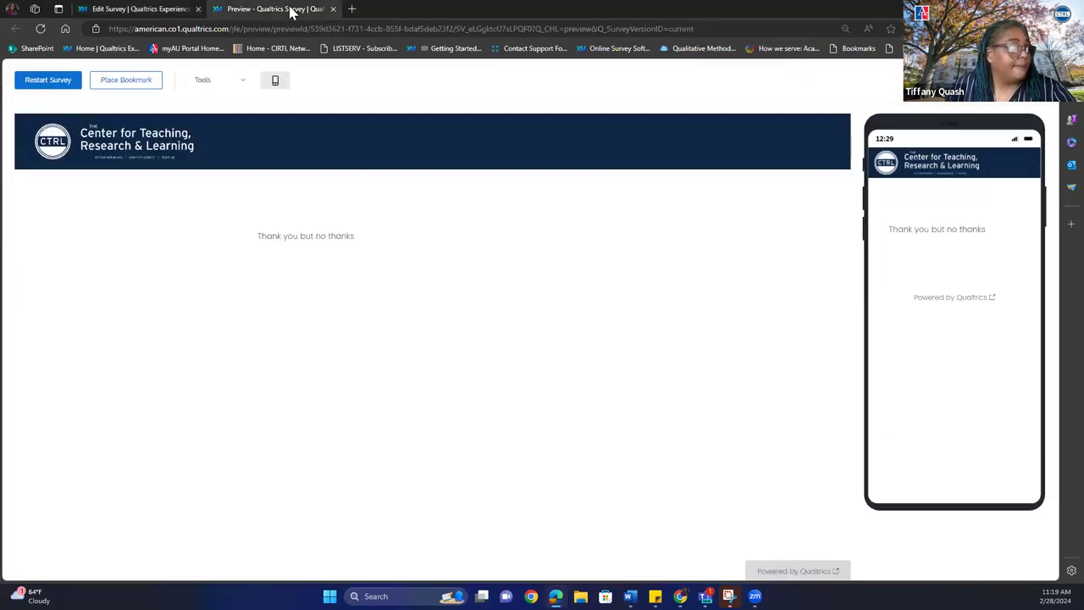
left_click(65, 82)
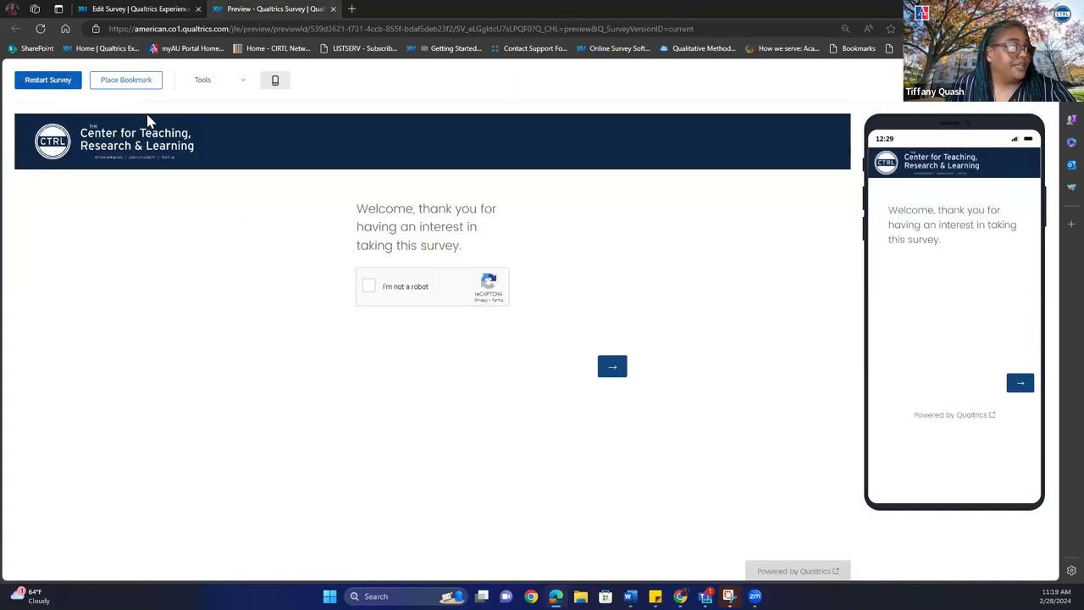
left_click(402, 292)
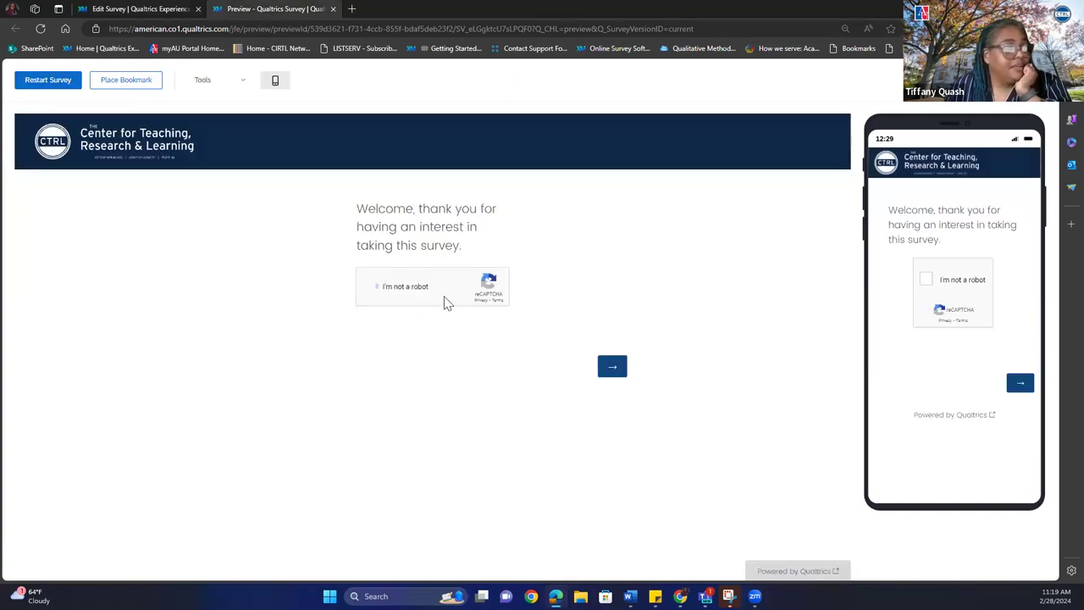
left_click(613, 369)
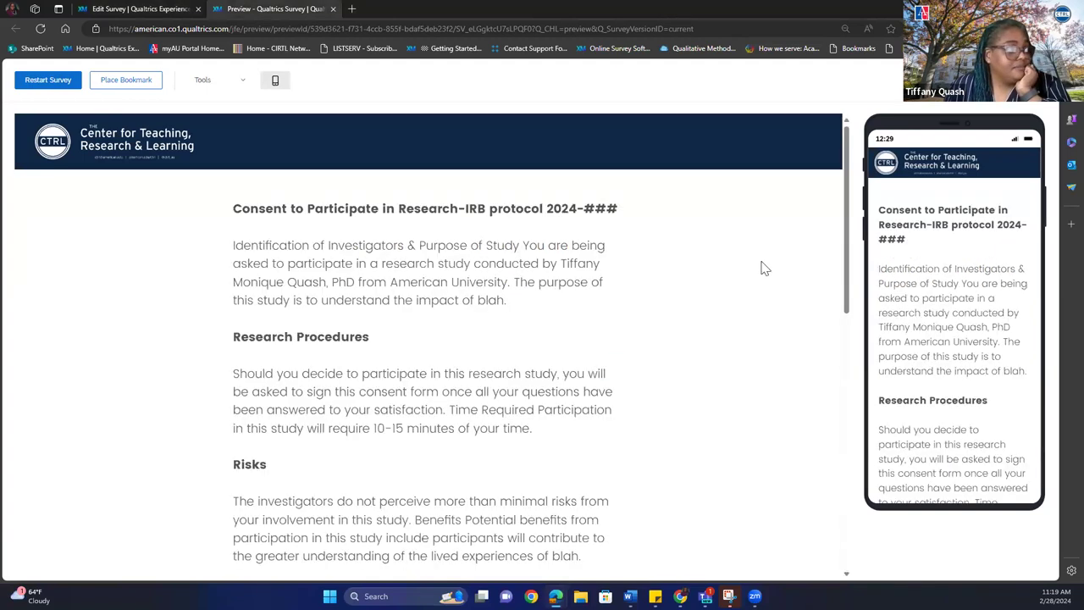
scroll(850, 263, "down", 10)
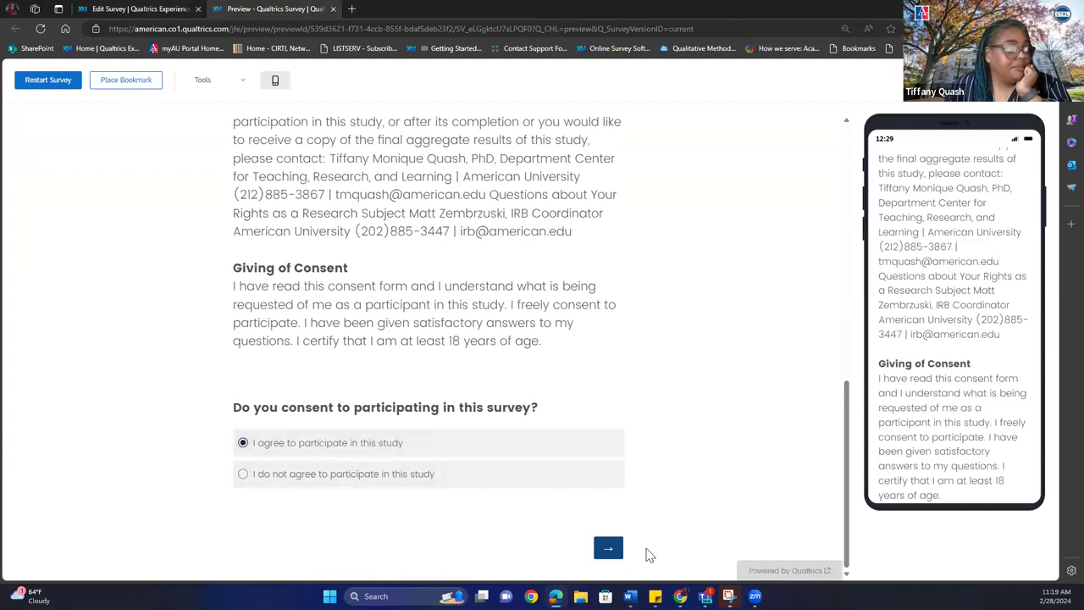
left_click(609, 549)
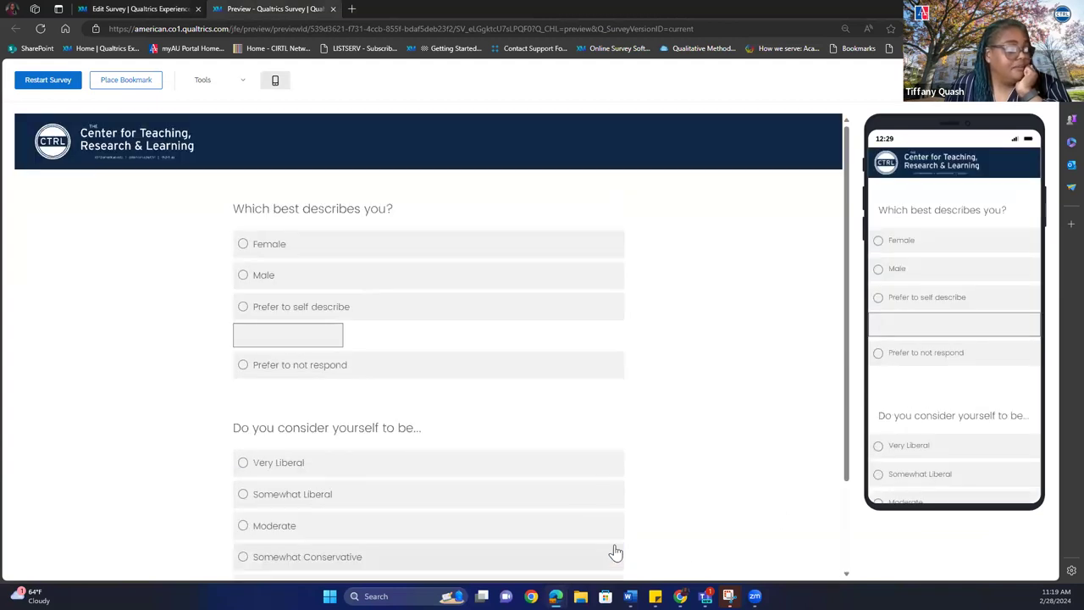
left_click_drag(847, 253, 852, 453)
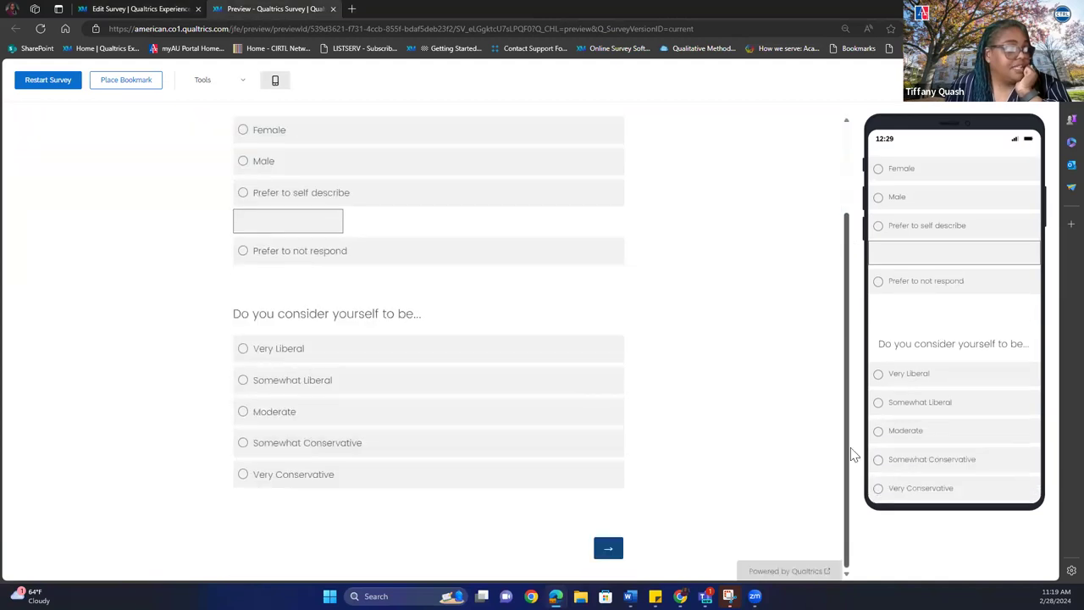
left_click(612, 550)
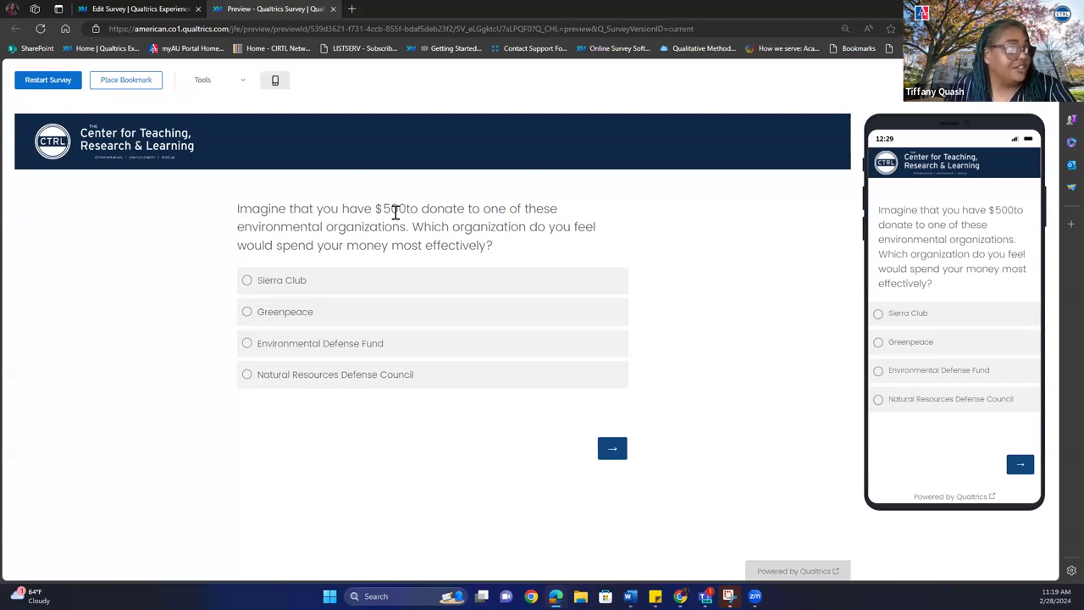
Step: Add a space between the piped Amount field and "to donate" in the donation question, and publish the survey again
left_click(153, 11)
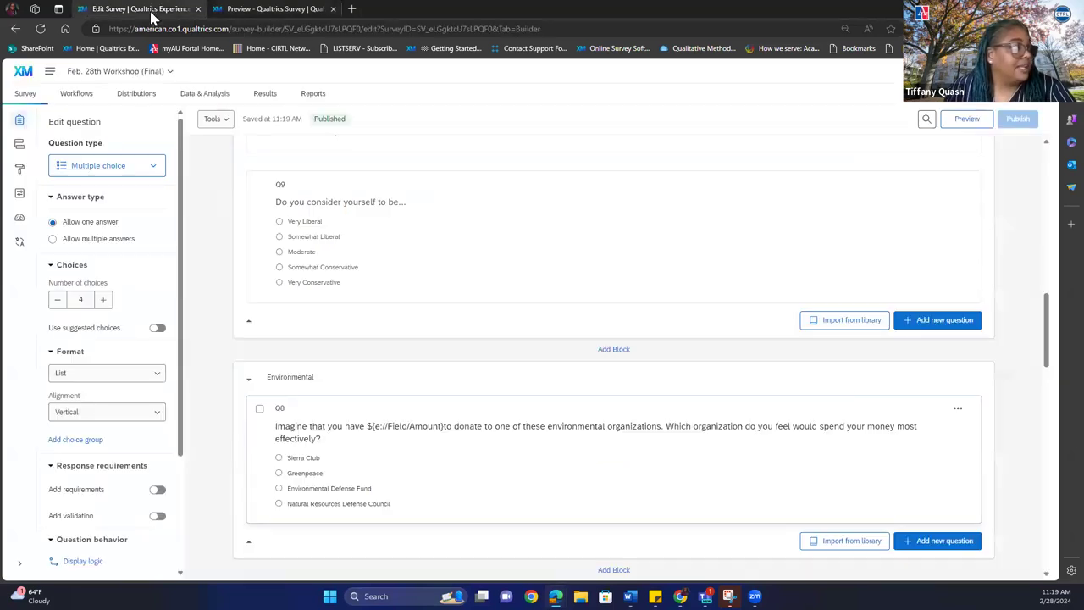
left_click(447, 426)
left_click(446, 426)
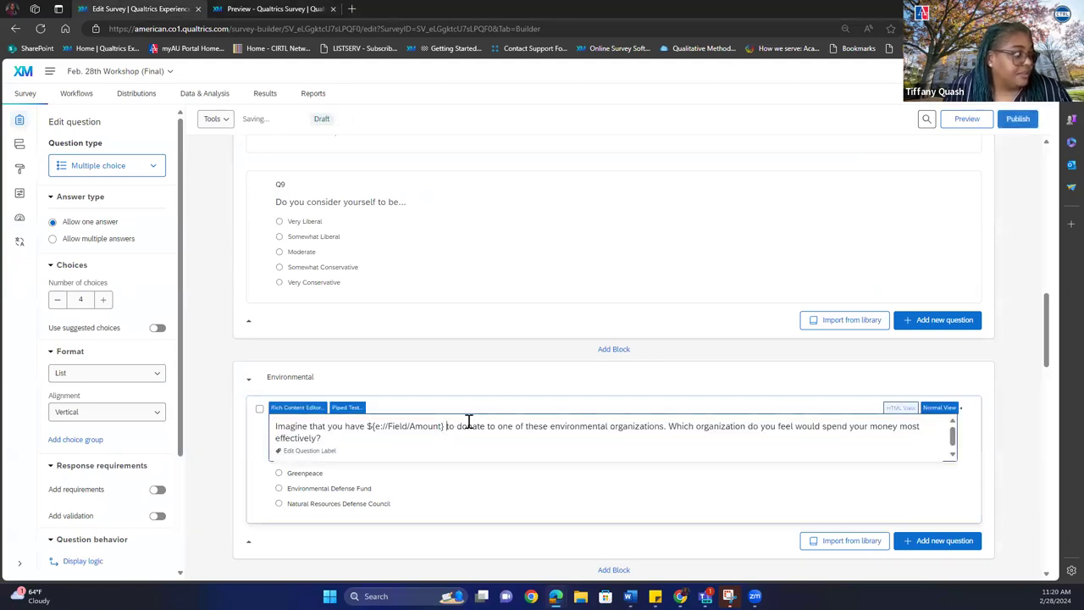
left_click(1019, 126)
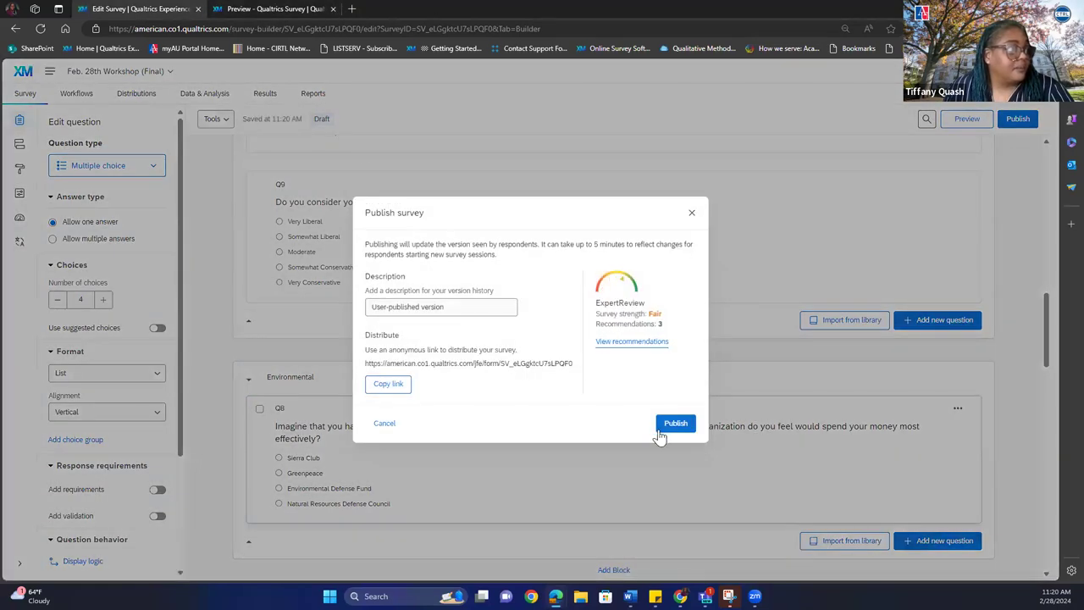
left_click(661, 432)
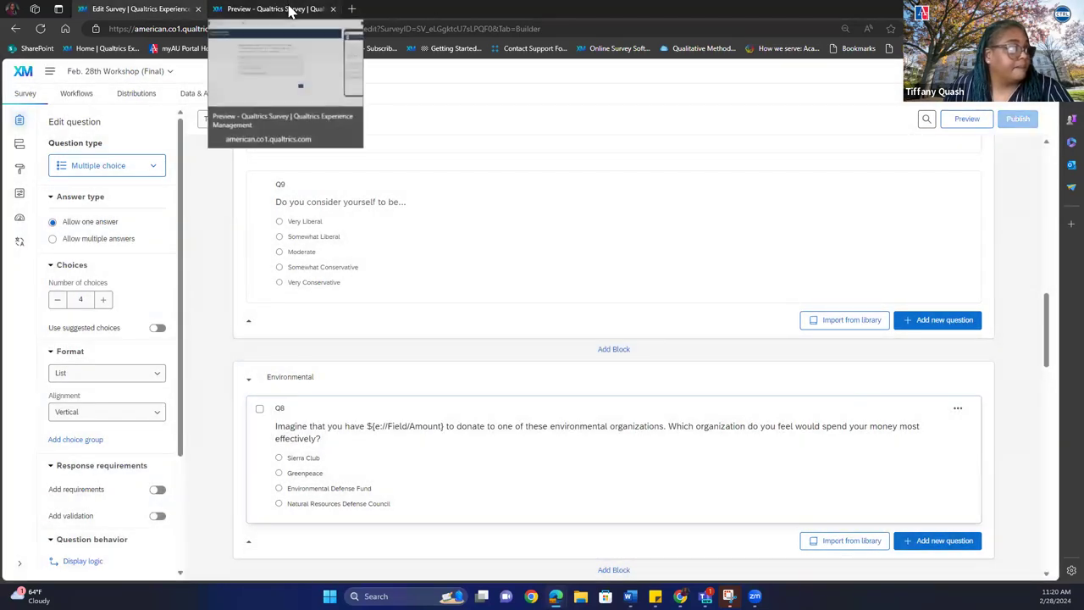
Step: Rerun the preview with consent given and demographics skipped to check the donation question's amount and spacing, restart it, and return to the survey editor
left_click(289, 9)
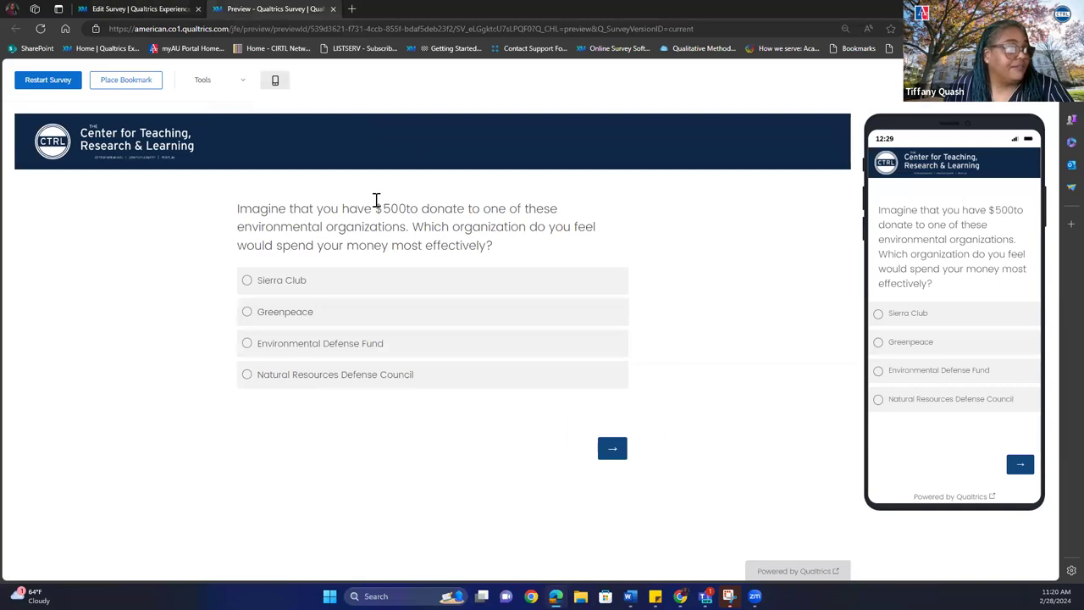
left_click(52, 82)
left_click(371, 288)
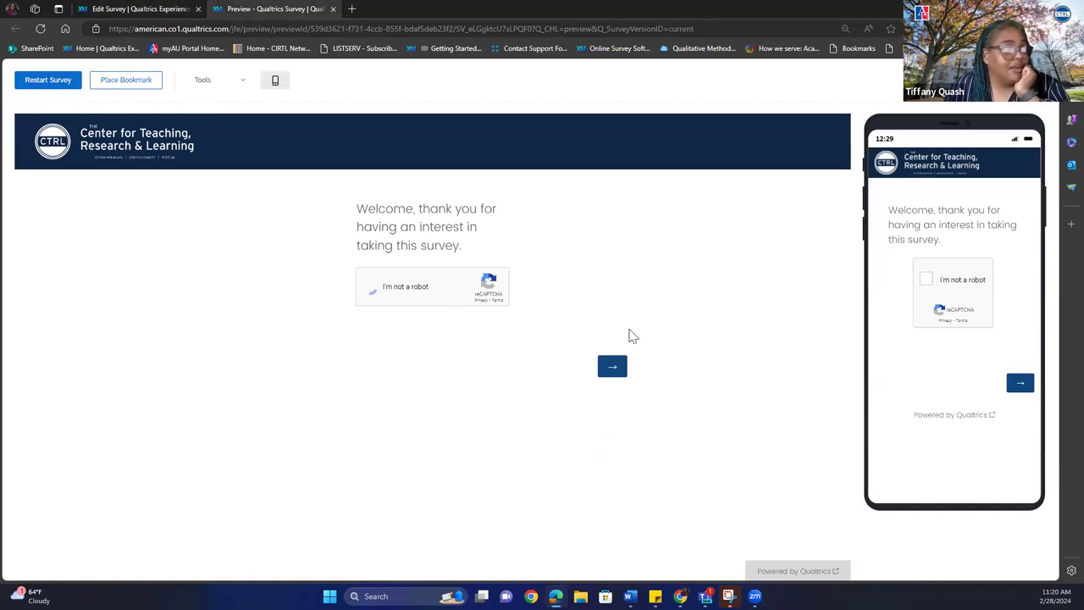
left_click(612, 368)
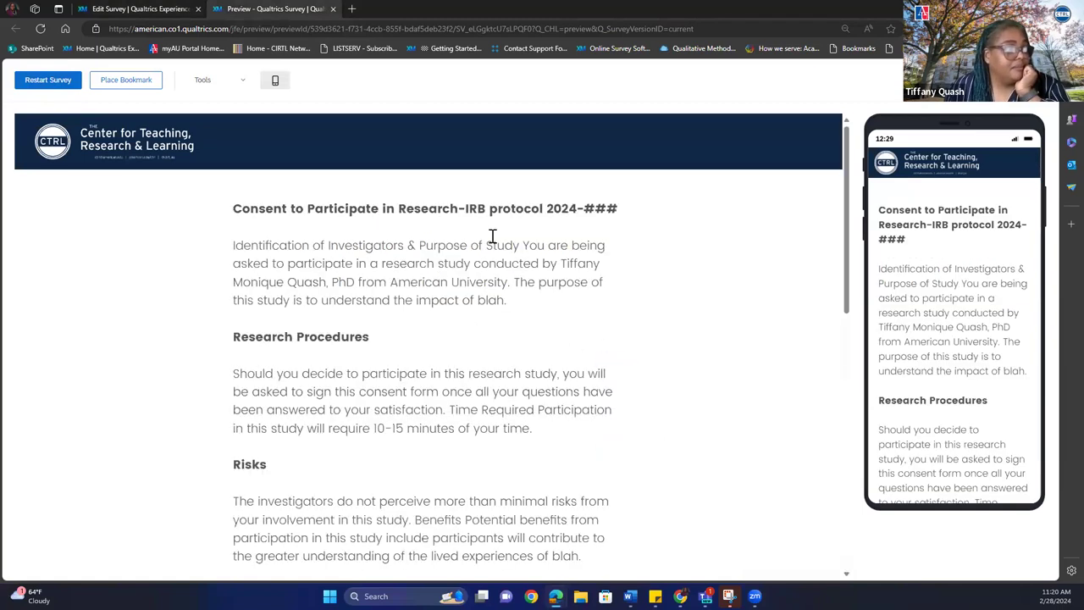
scroll(809, 481, "down", 5)
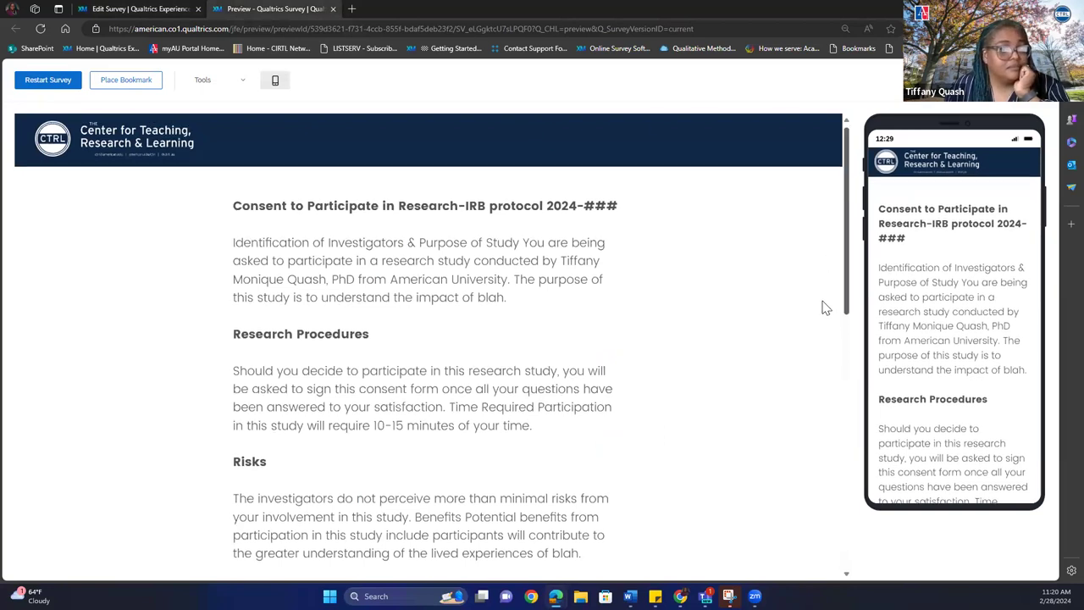
scroll(809, 481, "down", 3)
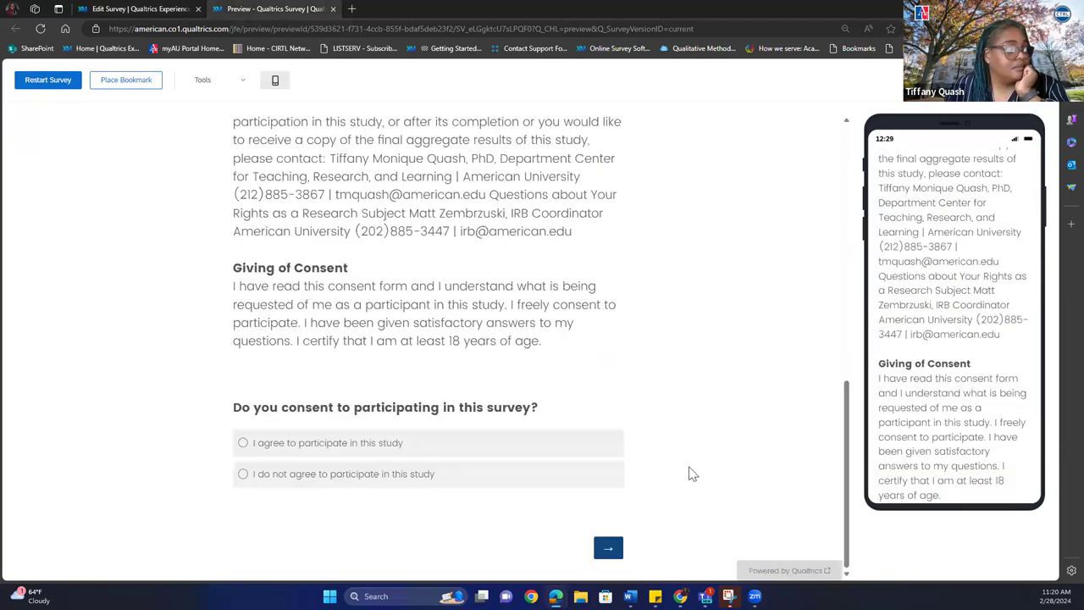
left_click(329, 452)
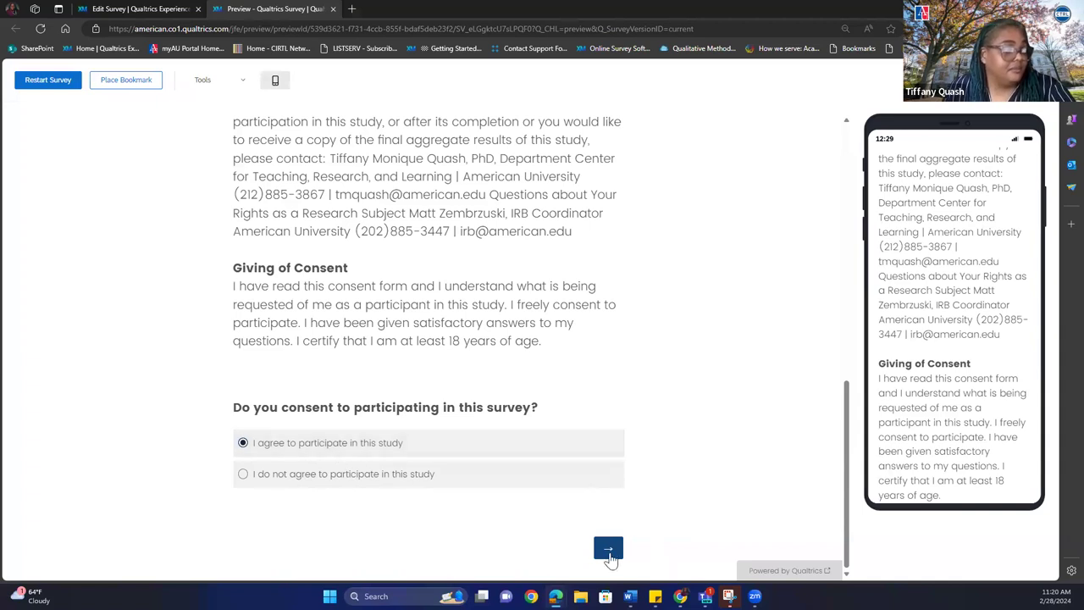
left_click(609, 552)
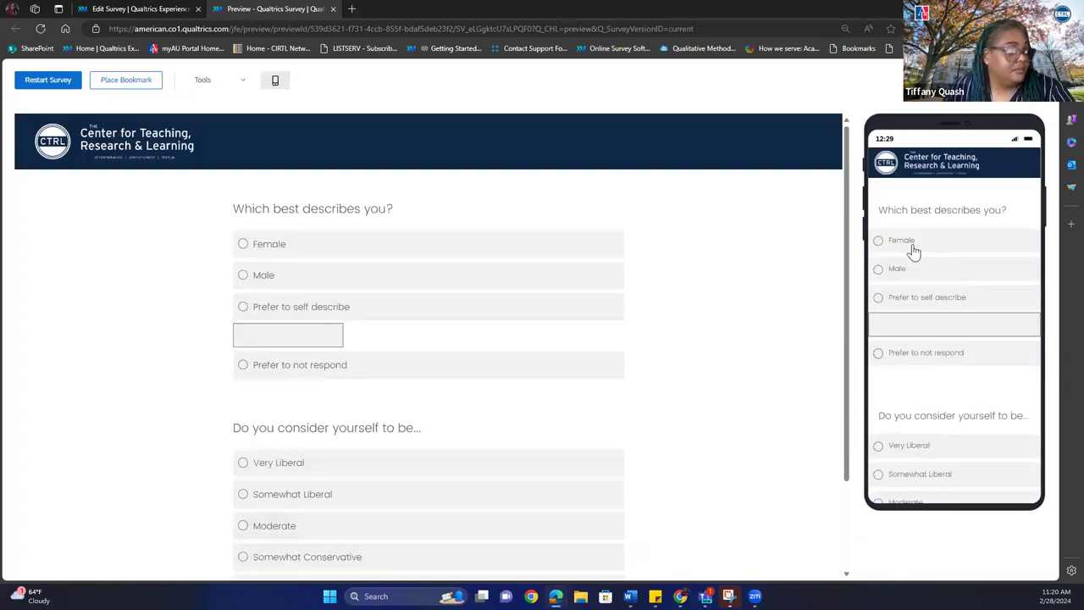
left_click_drag(847, 262, 839, 460)
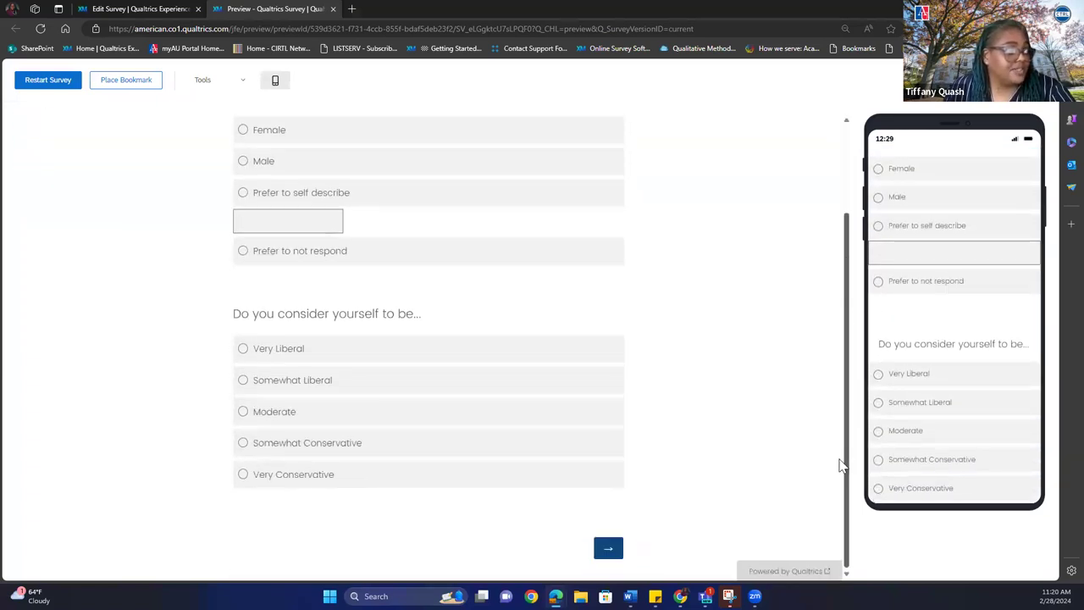
left_click(607, 549)
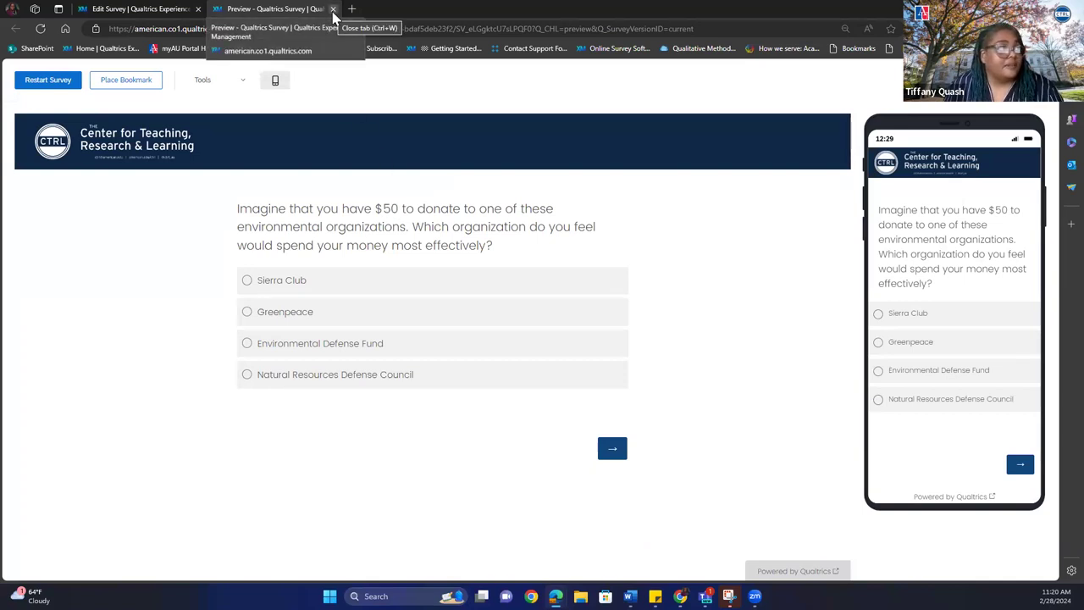
left_click(44, 78)
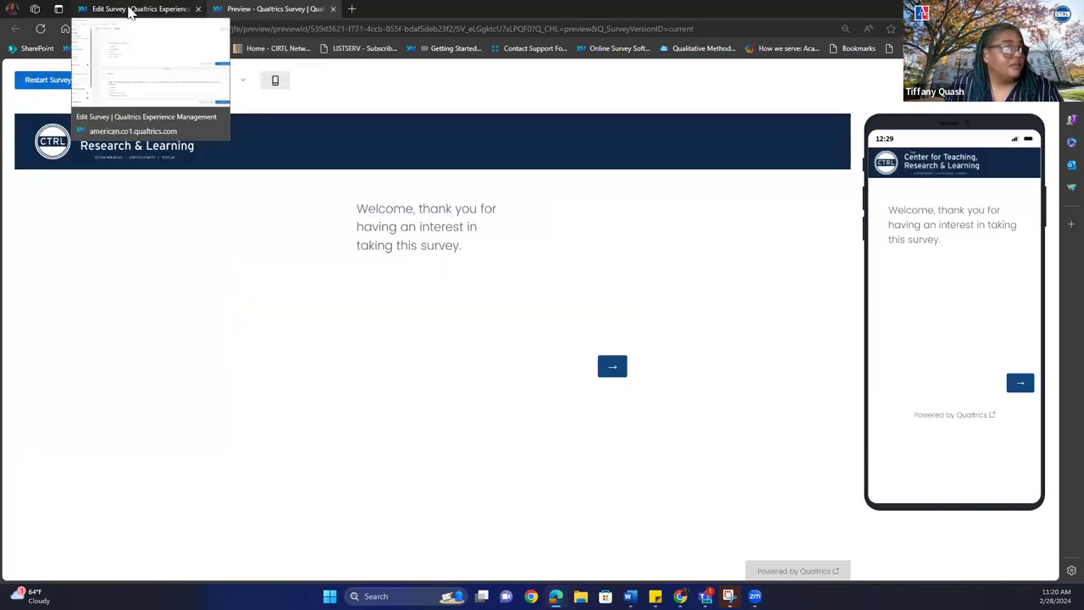
left_click(130, 11)
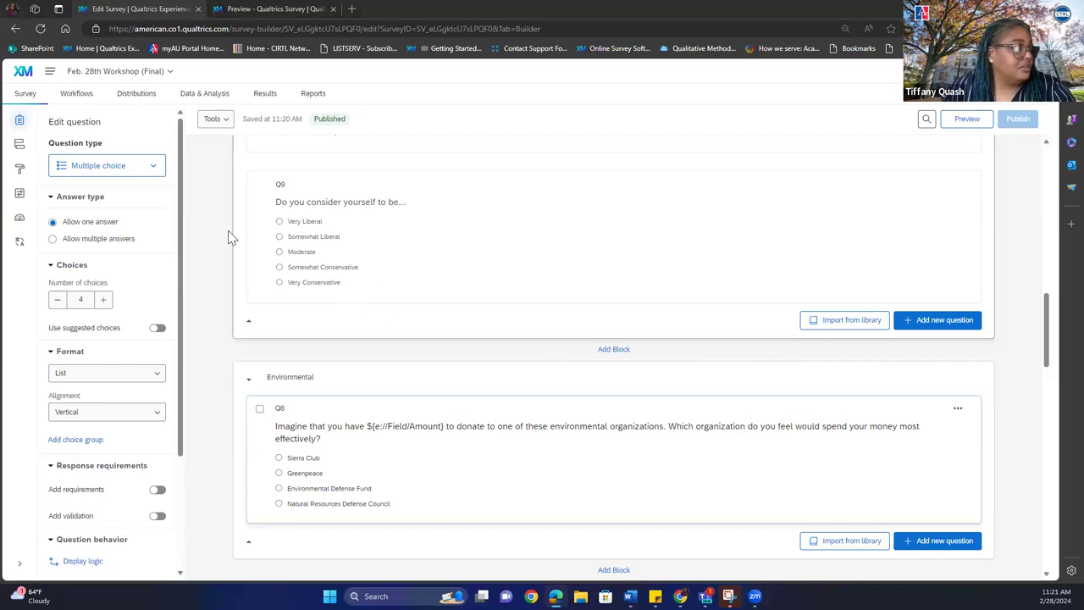
Step: Review the survey flow after the Amount randomizer, and compare the Greenpeace mission statement questions in the Control and Treatment blocks
left_click(19, 145)
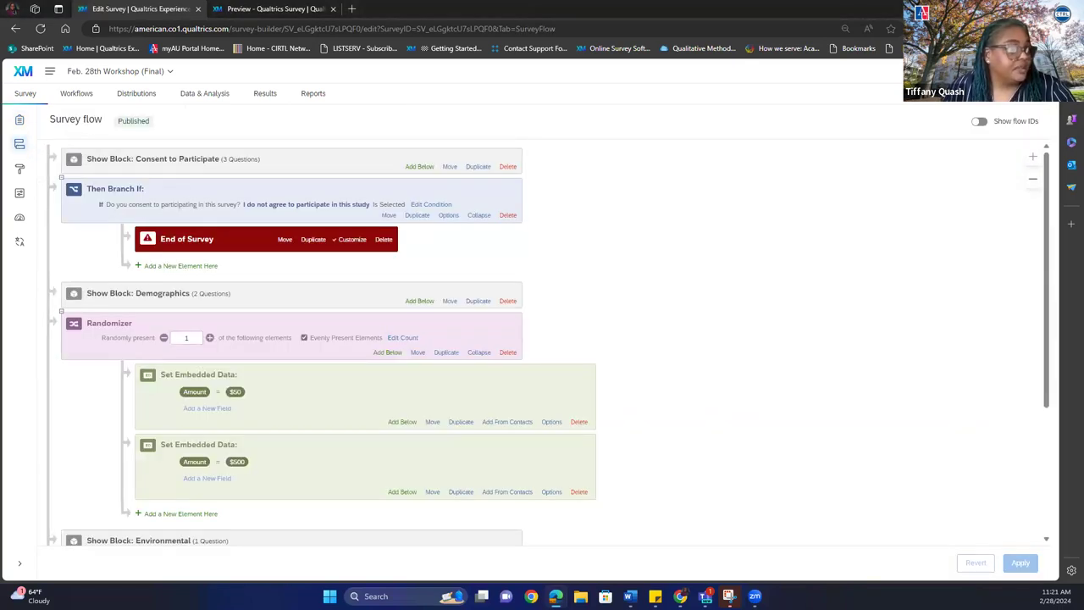
left_click_drag(1050, 276, 1031, 344)
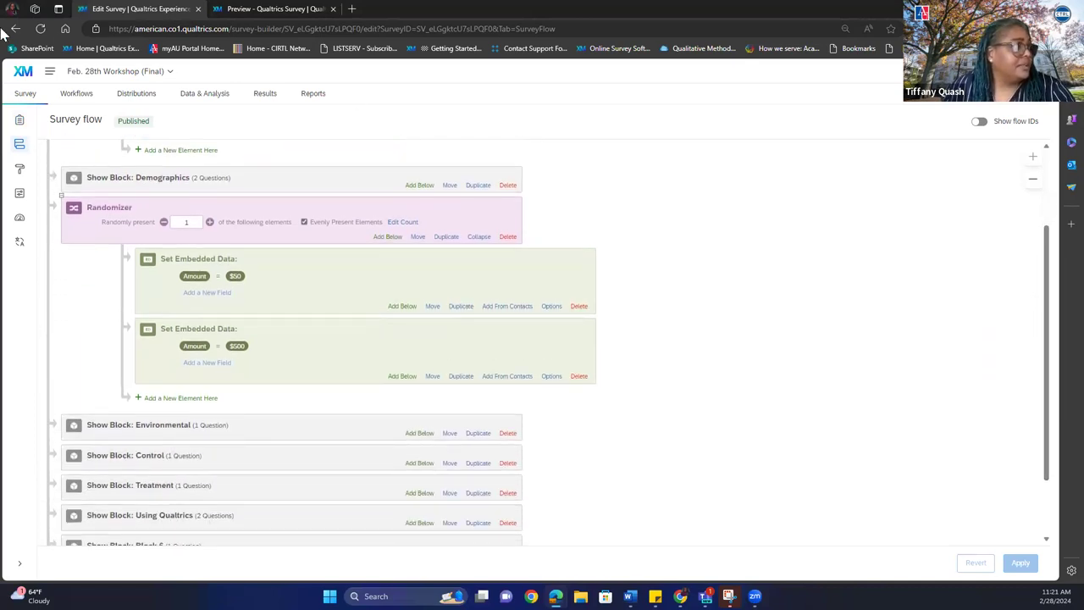
left_click(21, 121)
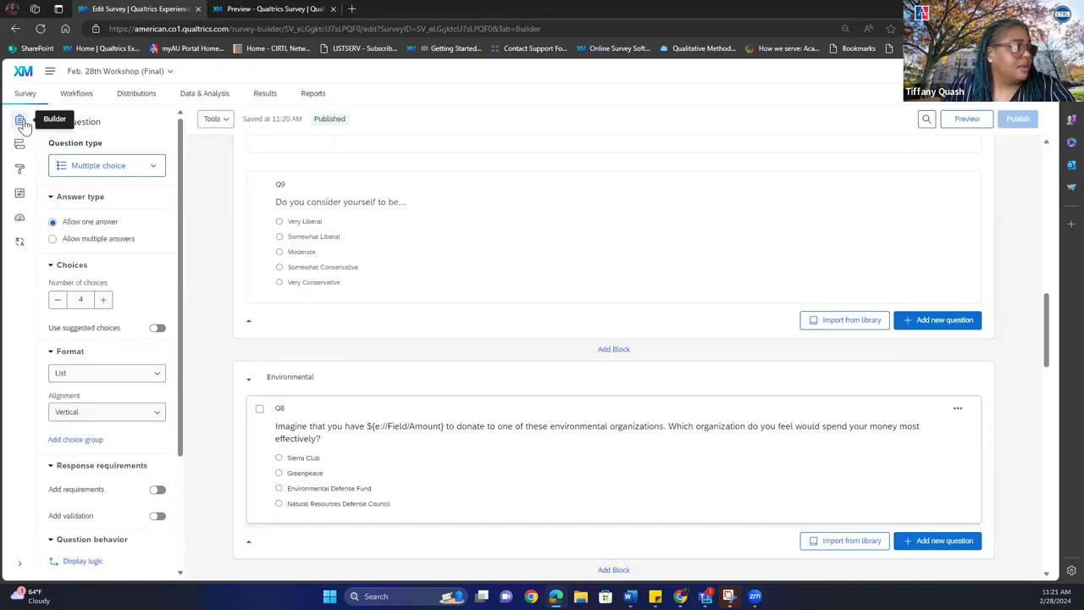
left_click_drag(1048, 315, 1024, 357)
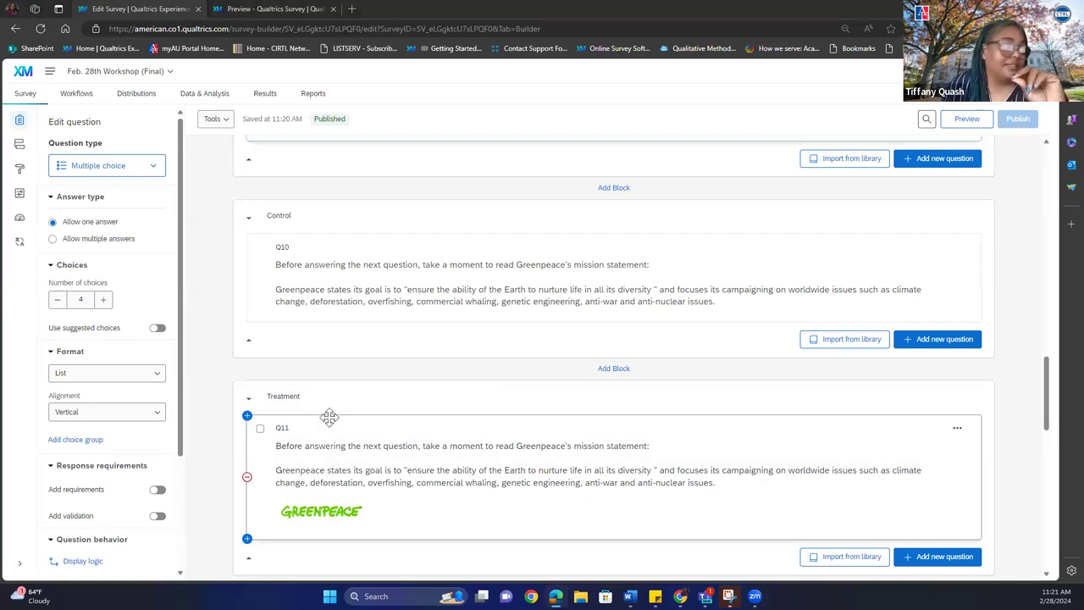
left_click(385, 311)
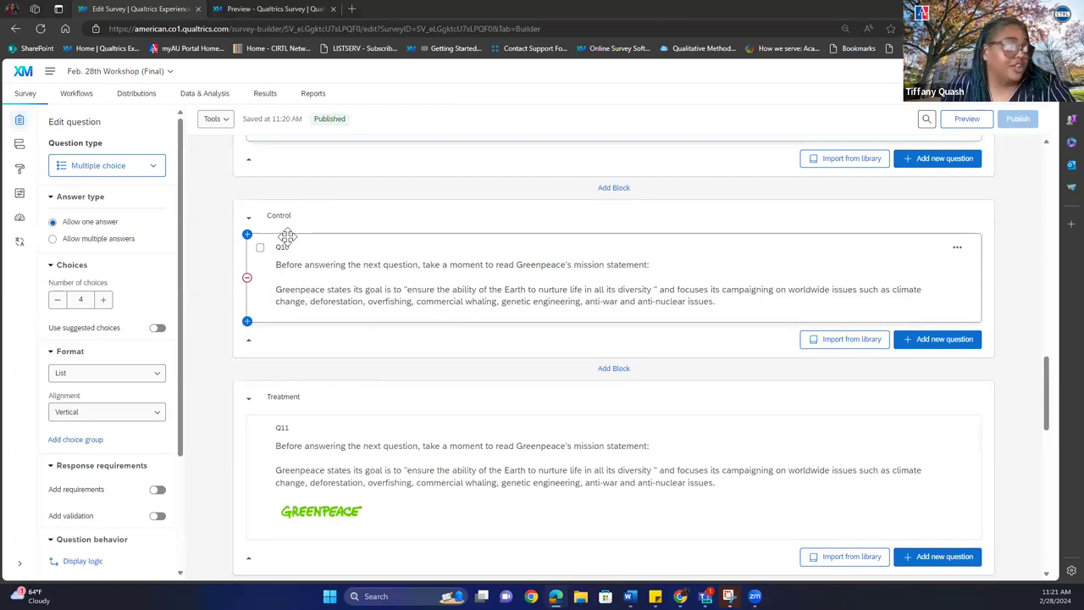
left_click(347, 474)
left_click(317, 311)
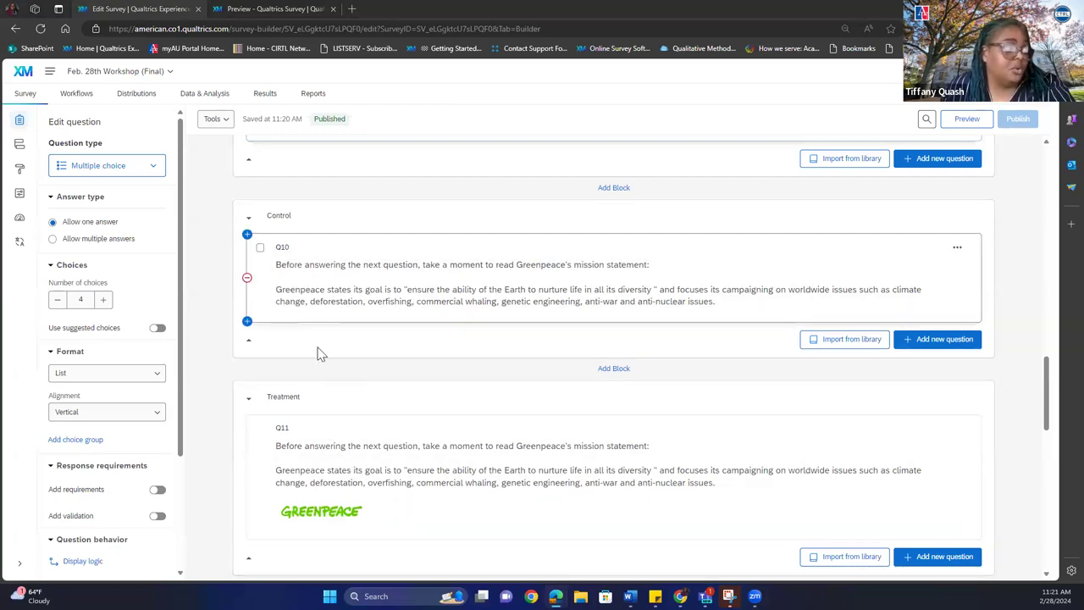
Step: Return to the survey flow and add a randomizer directly below the Environmental block
left_click(20, 148)
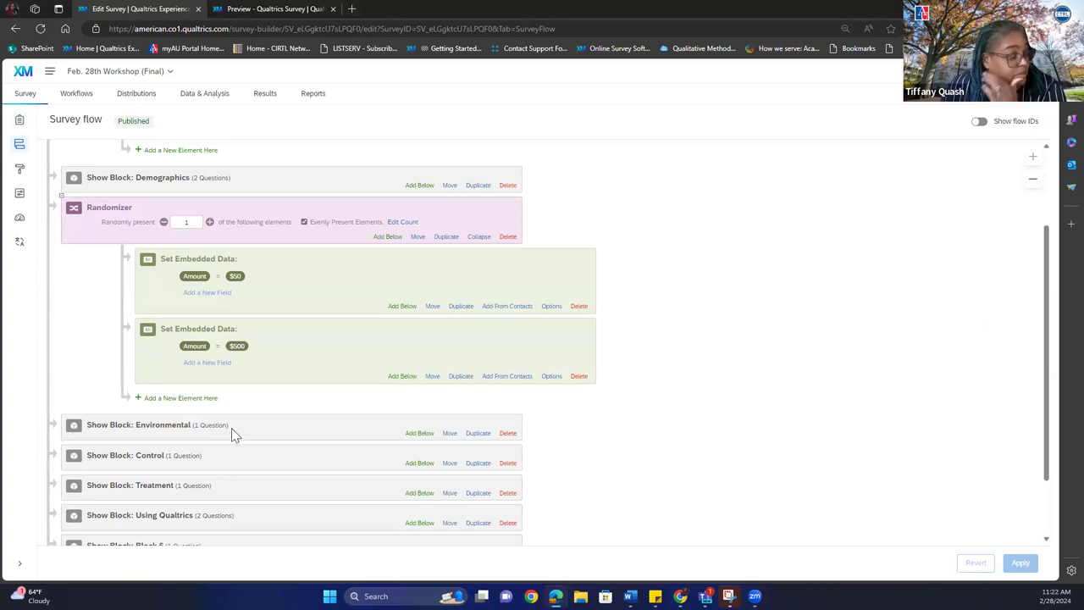
left_click(418, 434)
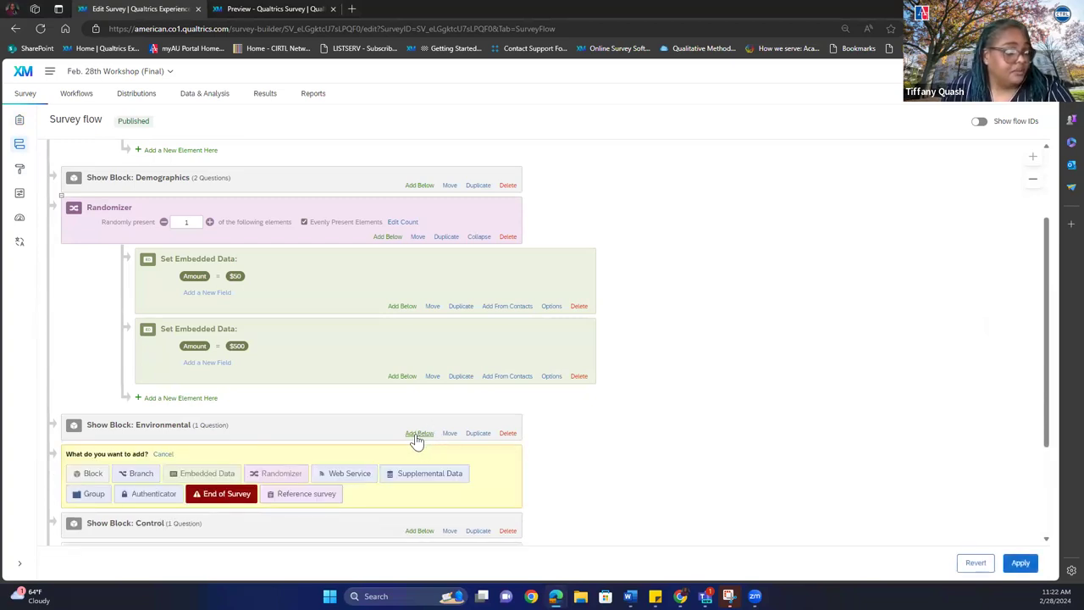
left_click(281, 474)
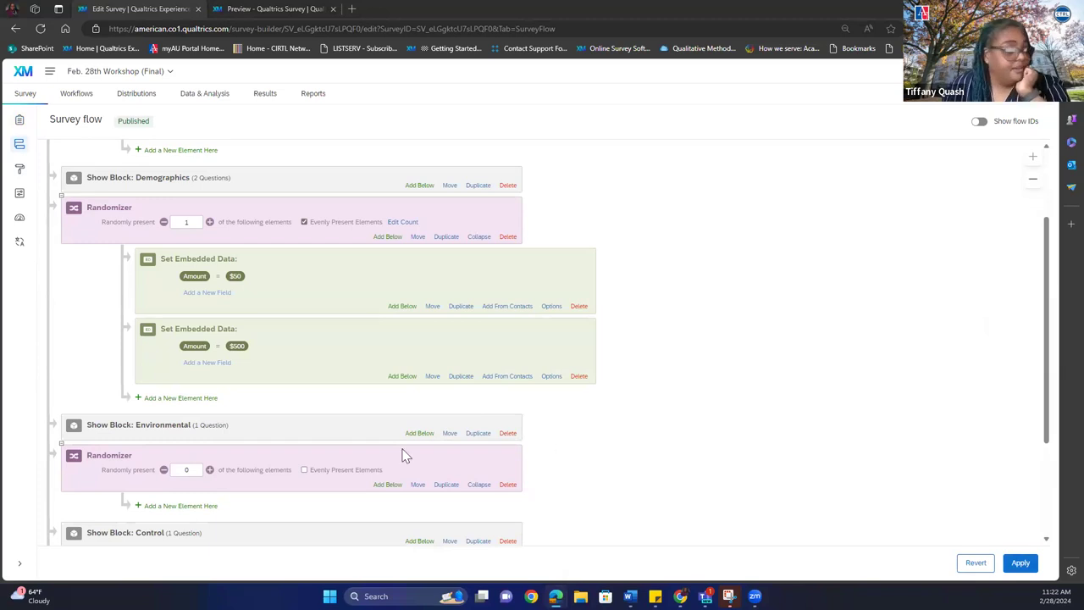
Step: Add an embedded data element inside the new randomizer with the field Group set to 1
left_click(182, 507)
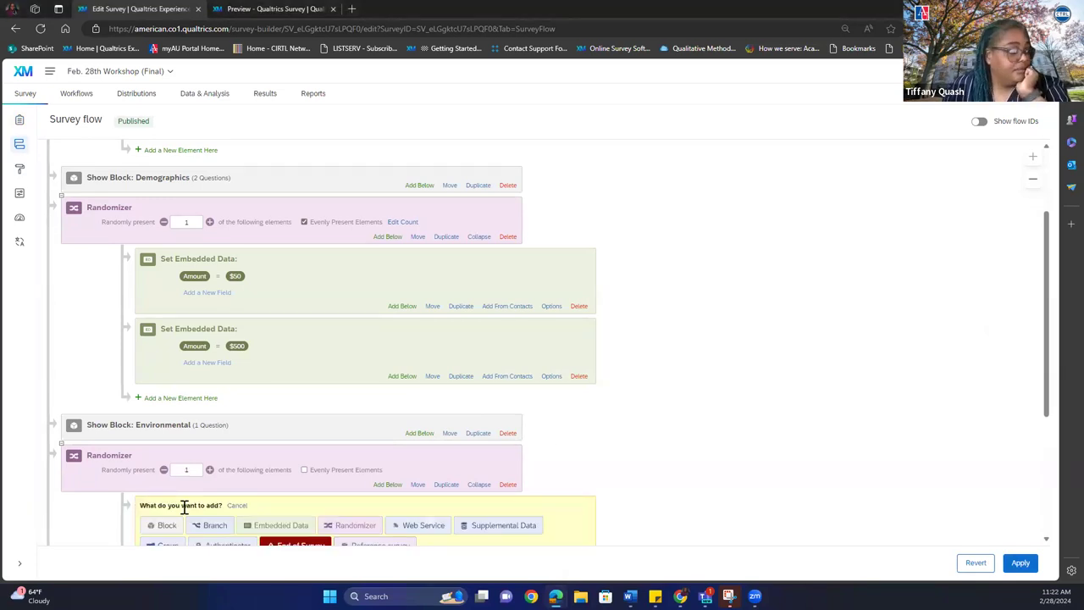
left_click(264, 529)
type("Group")
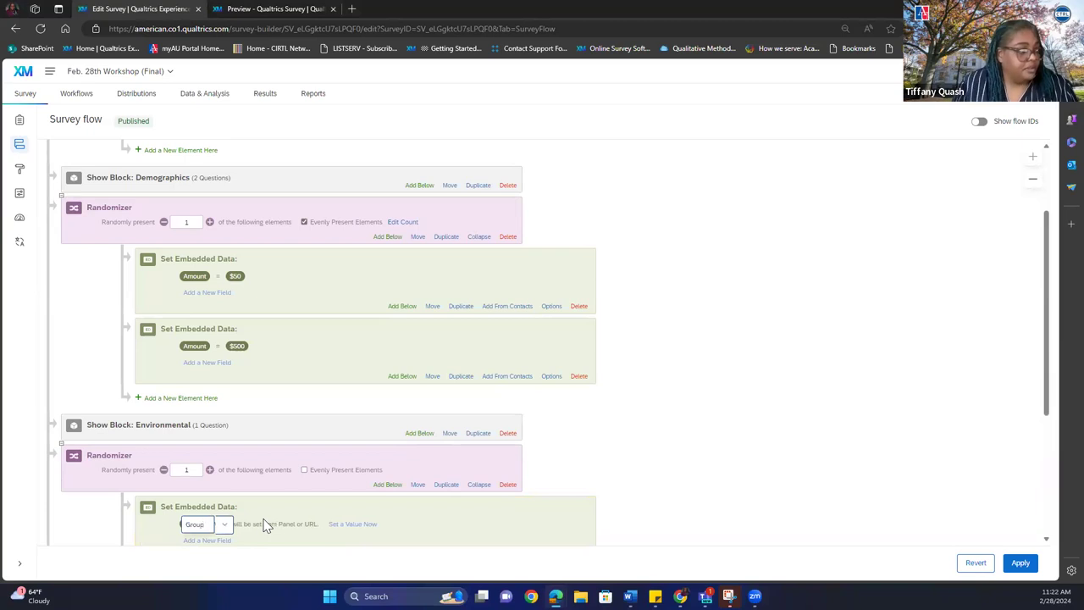
left_click(282, 532)
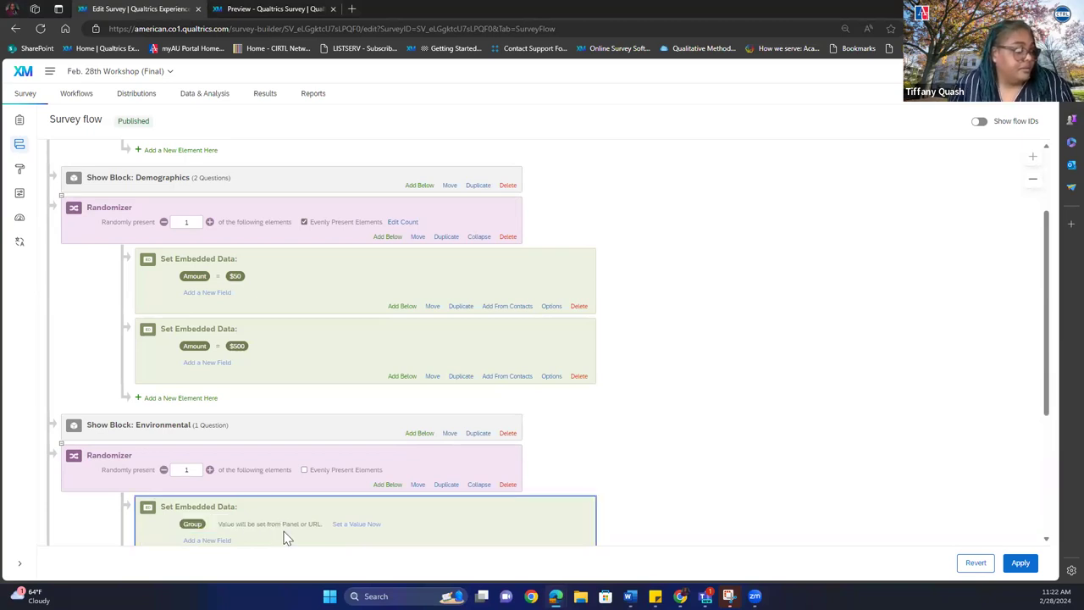
left_click(343, 524)
type("1")
left_click(671, 507)
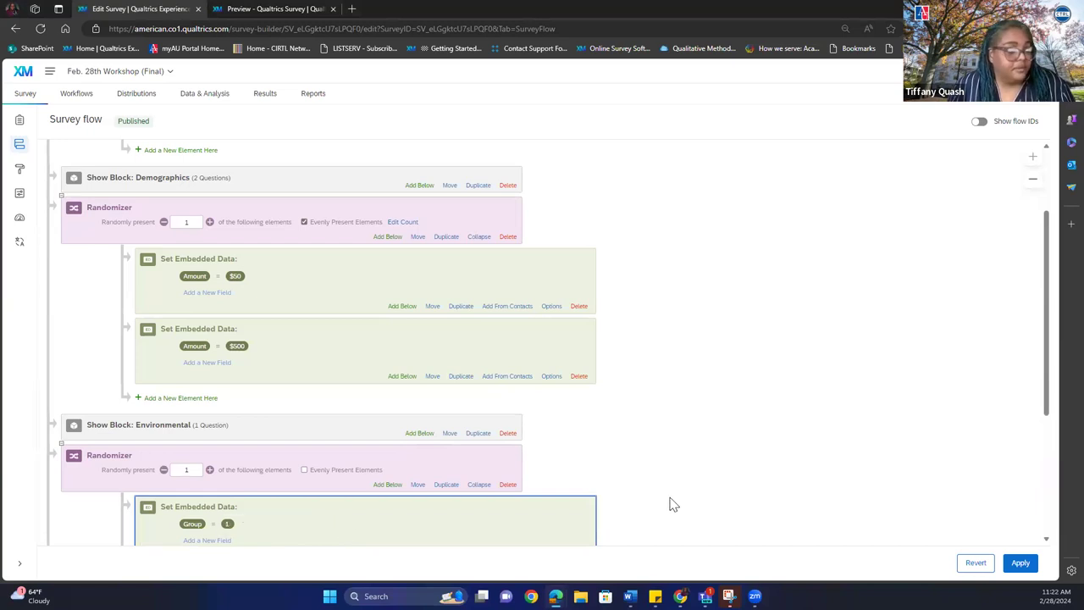
Step: Add a second embedded data element to the same randomizer with the field Group set to 2
left_click_drag(1045, 359, 1042, 407)
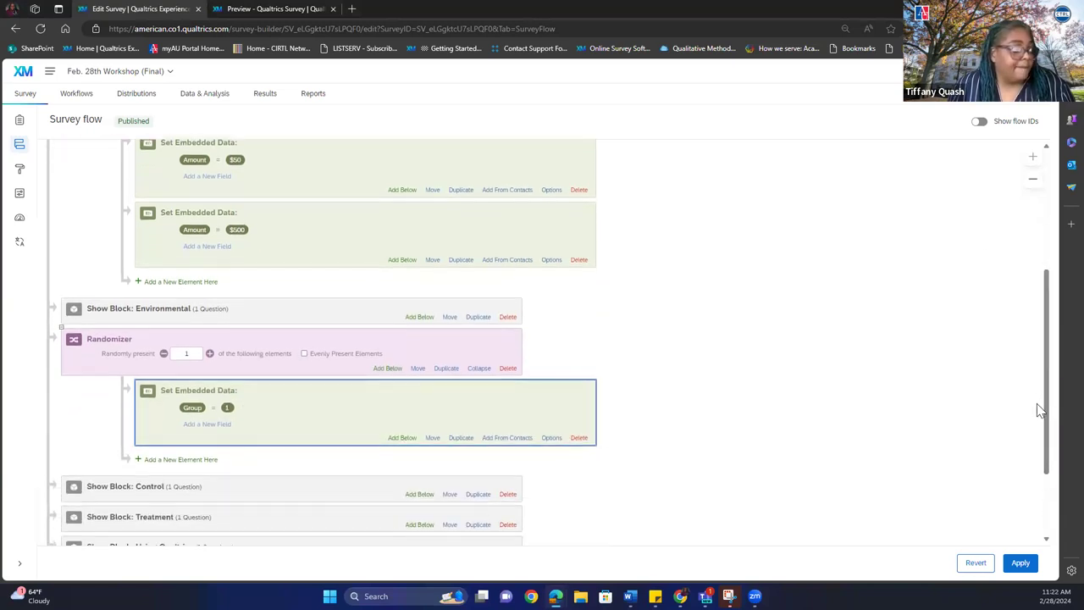
left_click(171, 459)
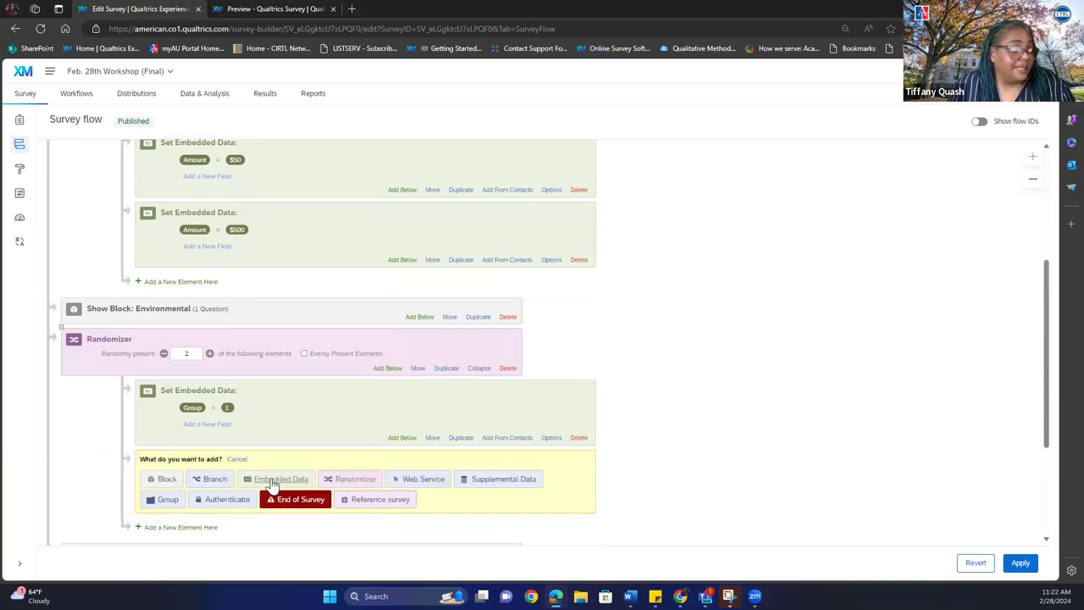
left_click(280, 477)
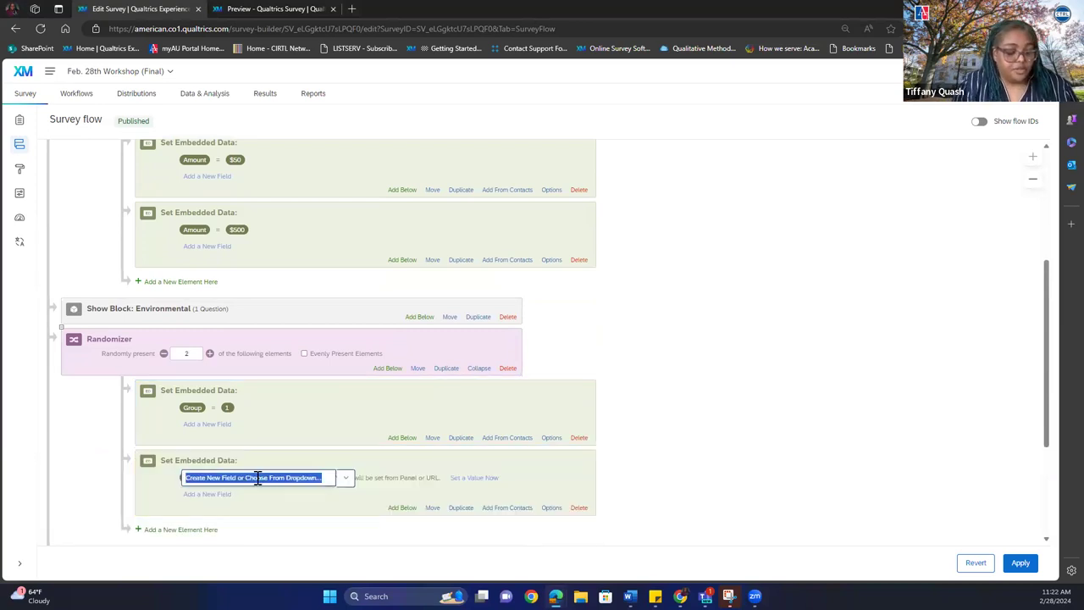
type("Group")
key("Return")
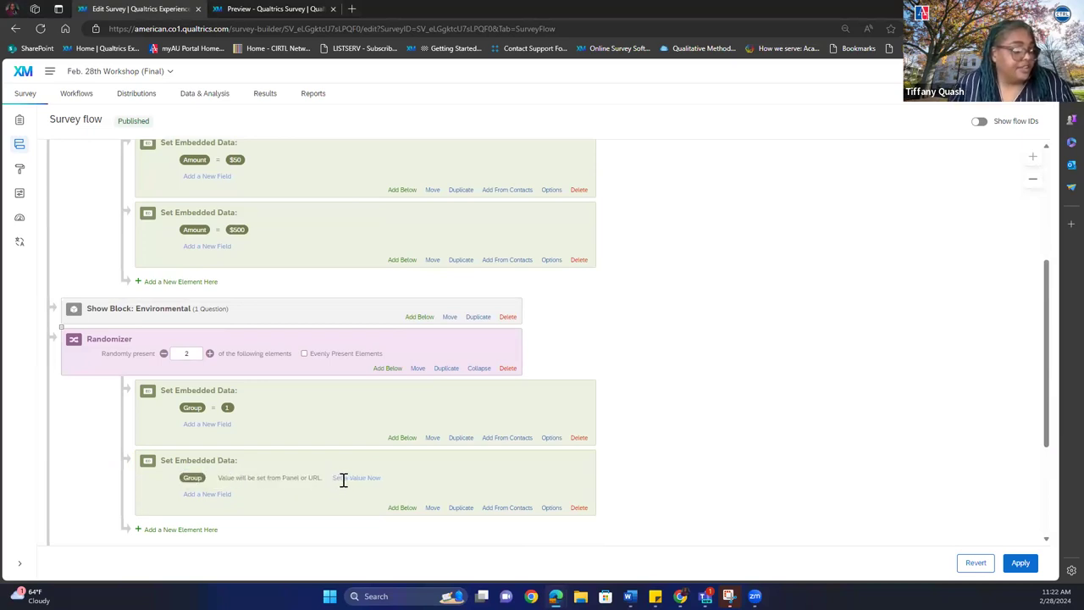
left_click(356, 478)
type("2")
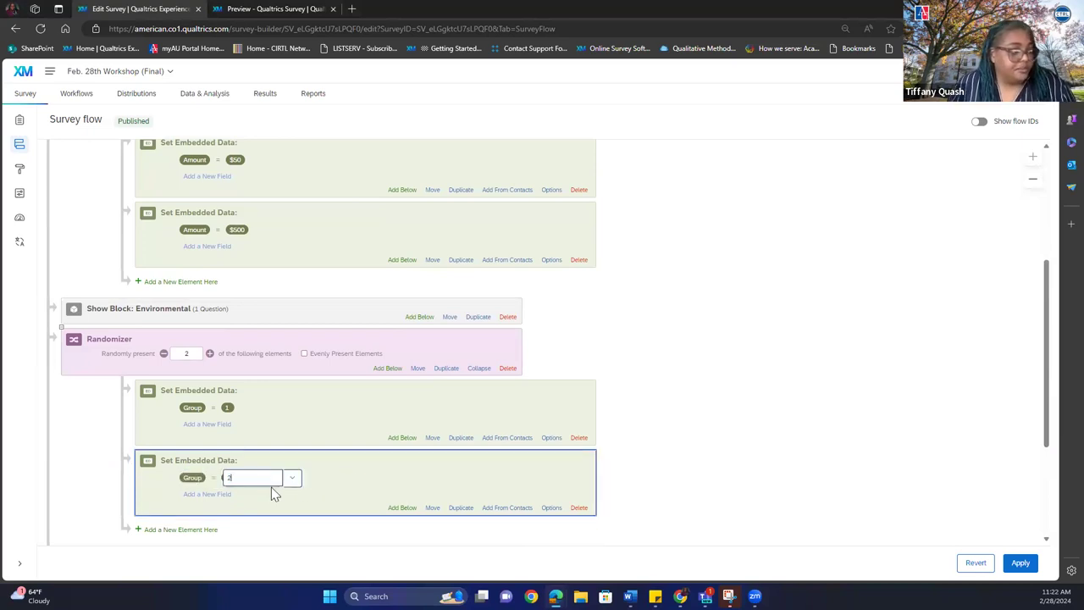
left_click(690, 473)
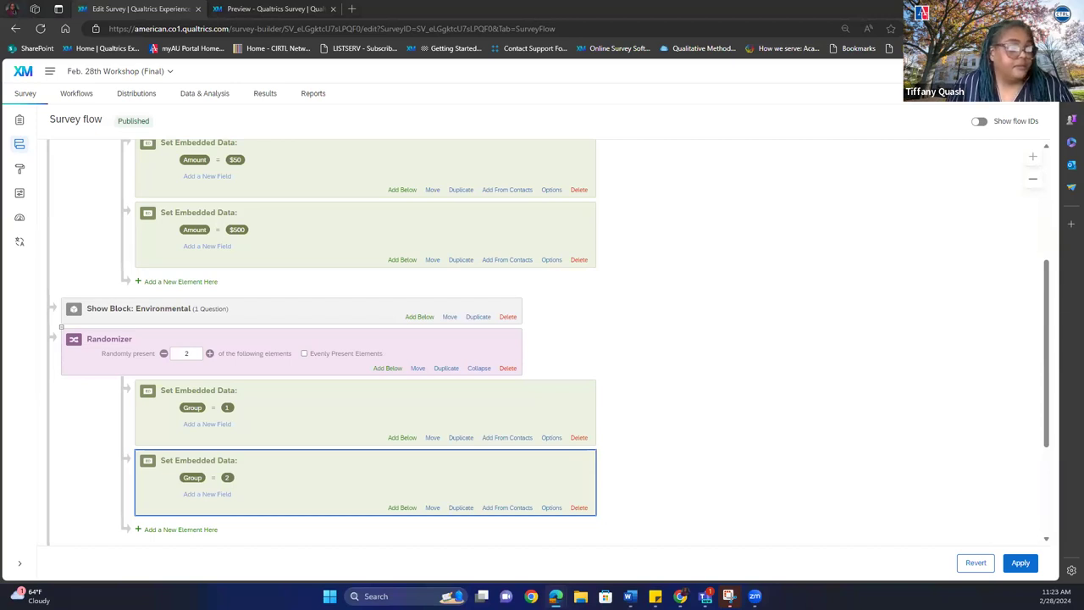
Step: Add a branch below the Environmental block and move it between the Group randomizer and the Control block
scroll(1047, 295, "down", 1)
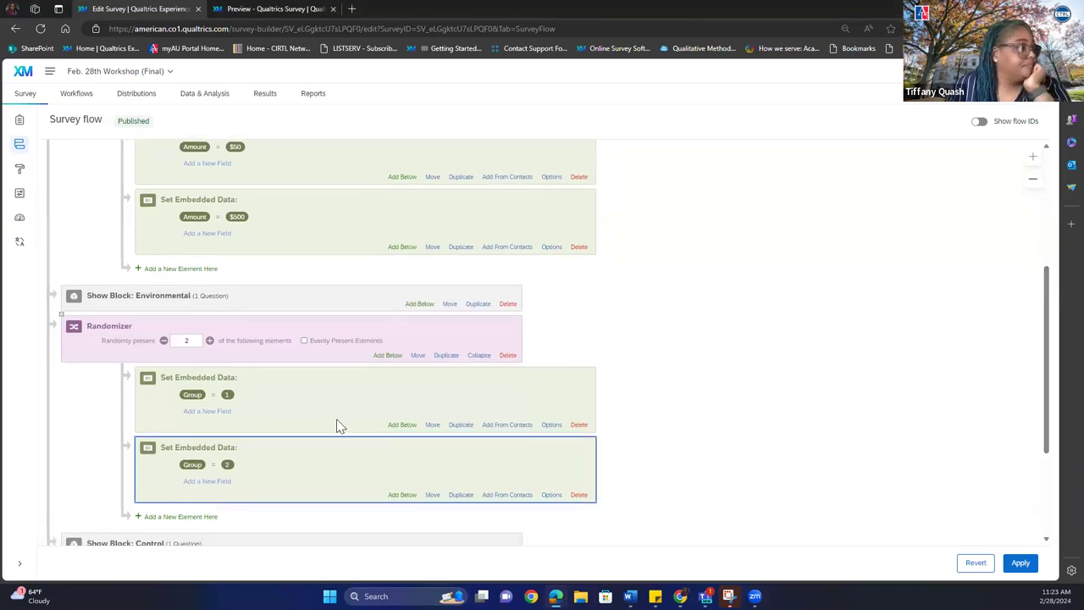
left_click(419, 304)
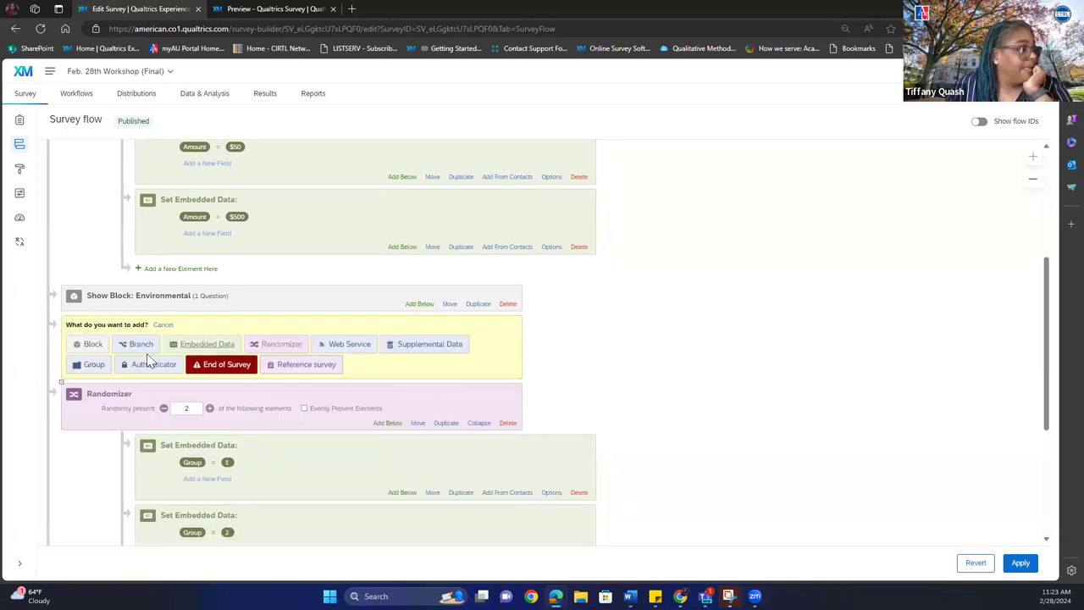
left_click(140, 345)
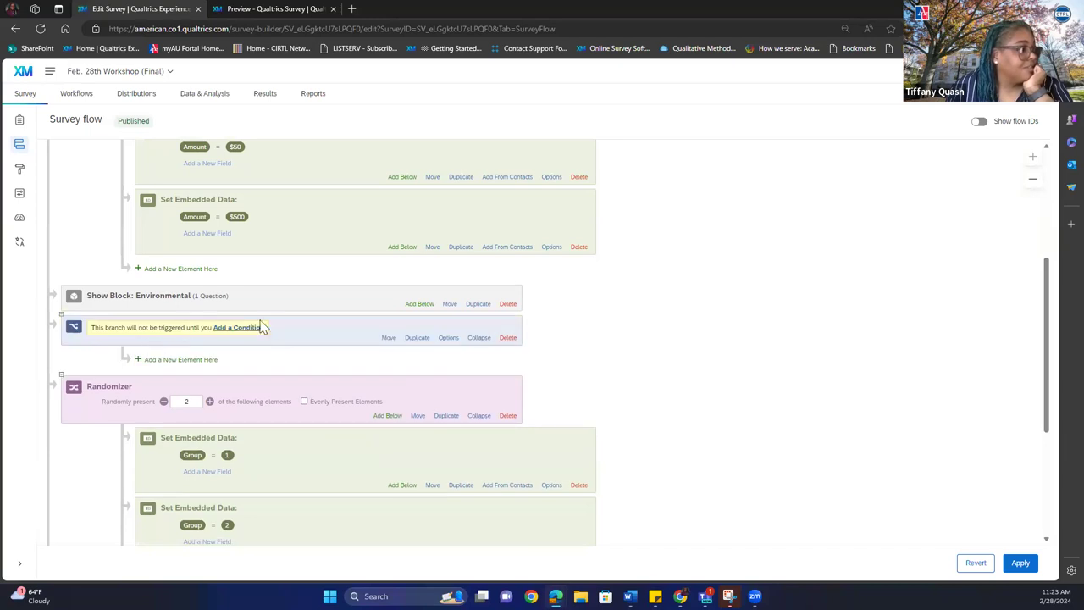
left_click_drag(381, 337, 261, 440)
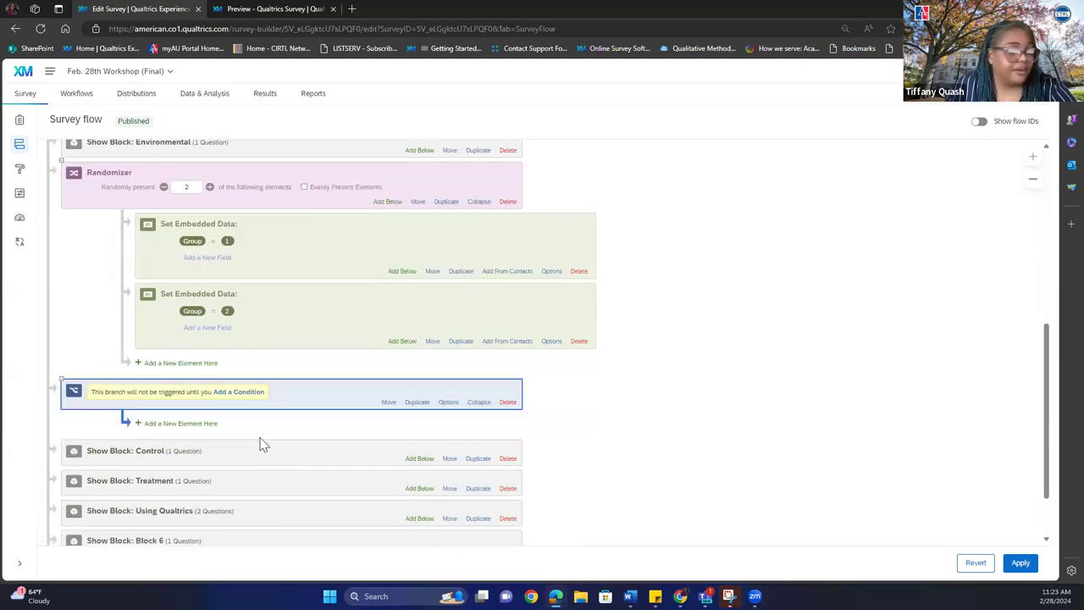
Step: Set the branch condition to embedded data Group Is Equal to 1, and nest the Control block under the branch
left_click(236, 394)
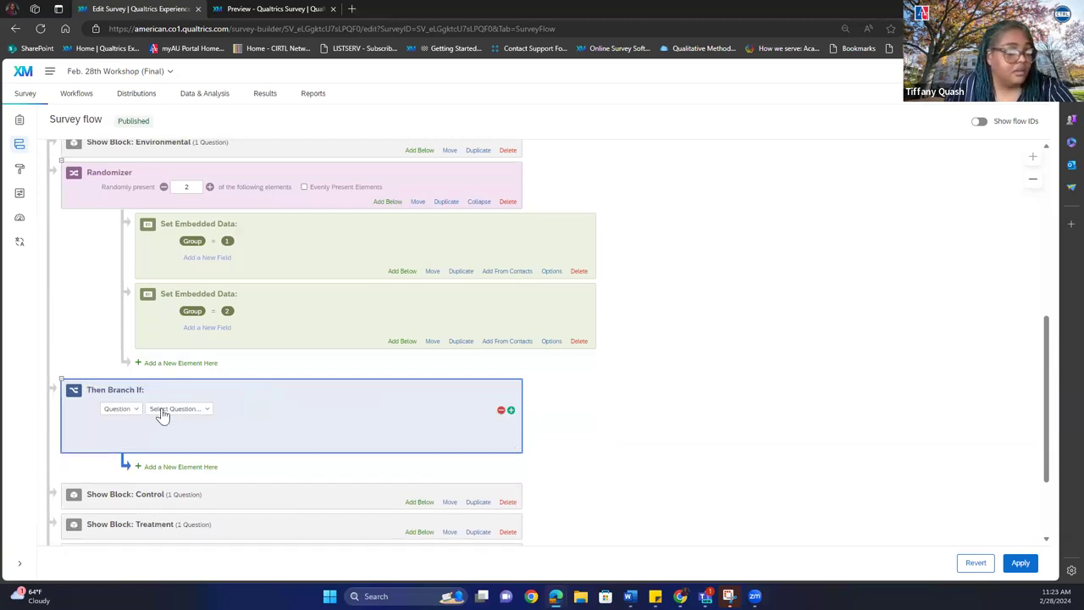
left_click(120, 409)
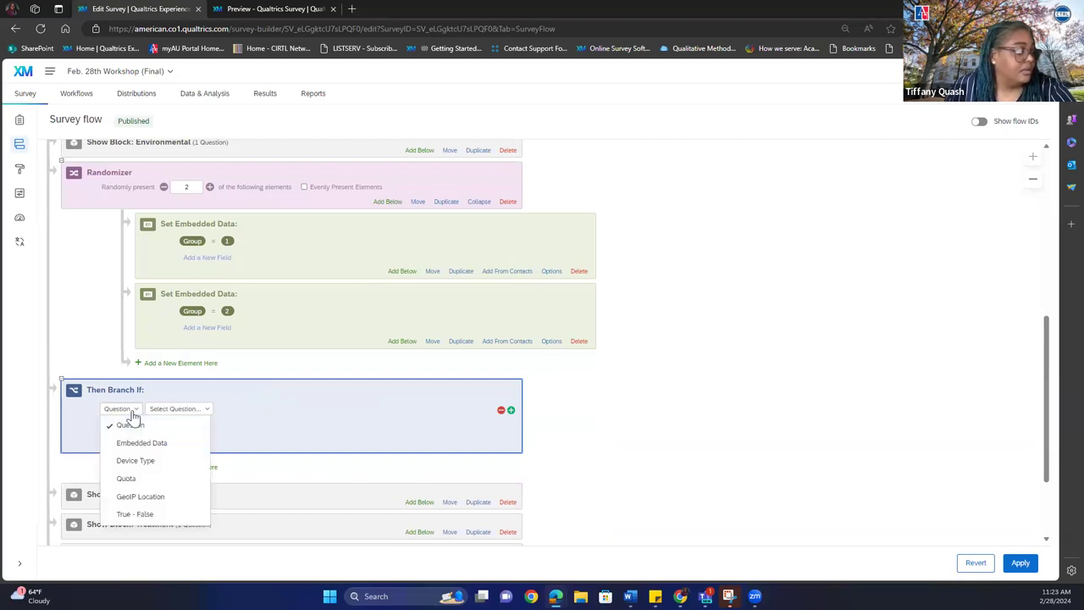
left_click(144, 445)
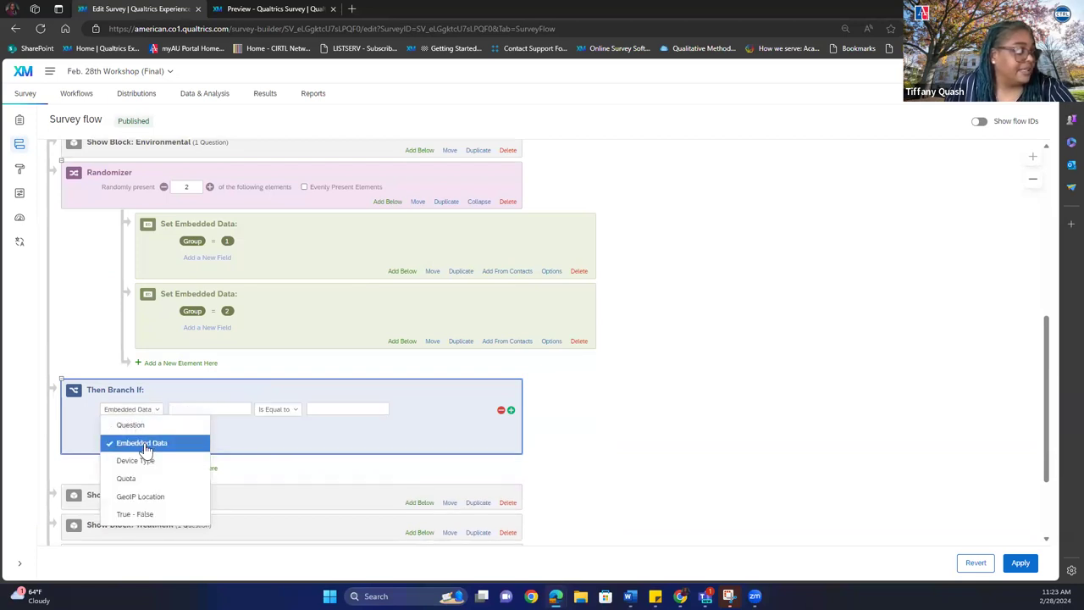
left_click(224, 408)
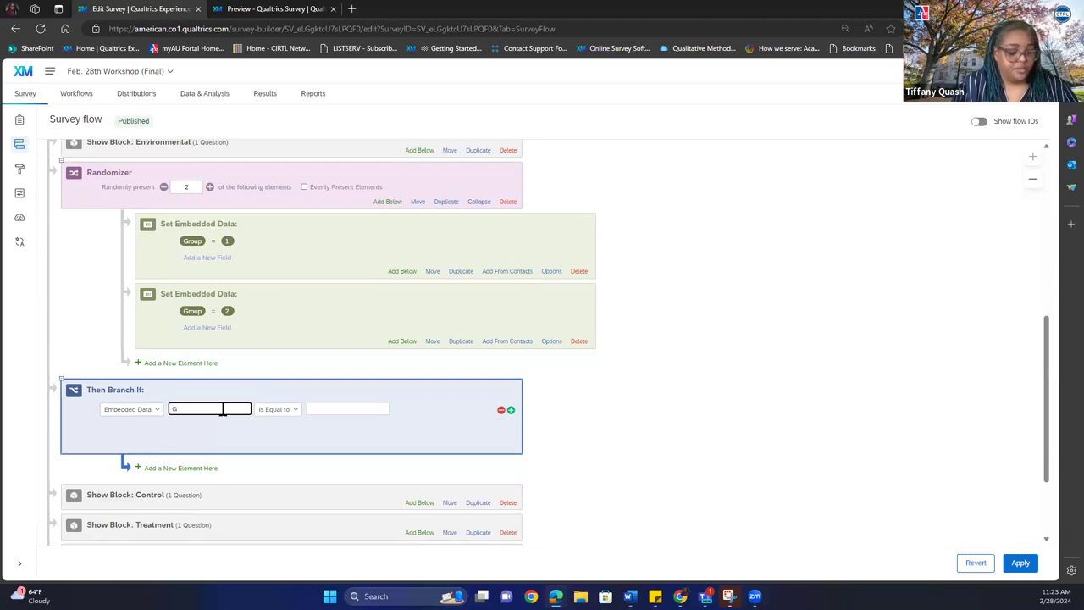
left_click(338, 408)
type("1")
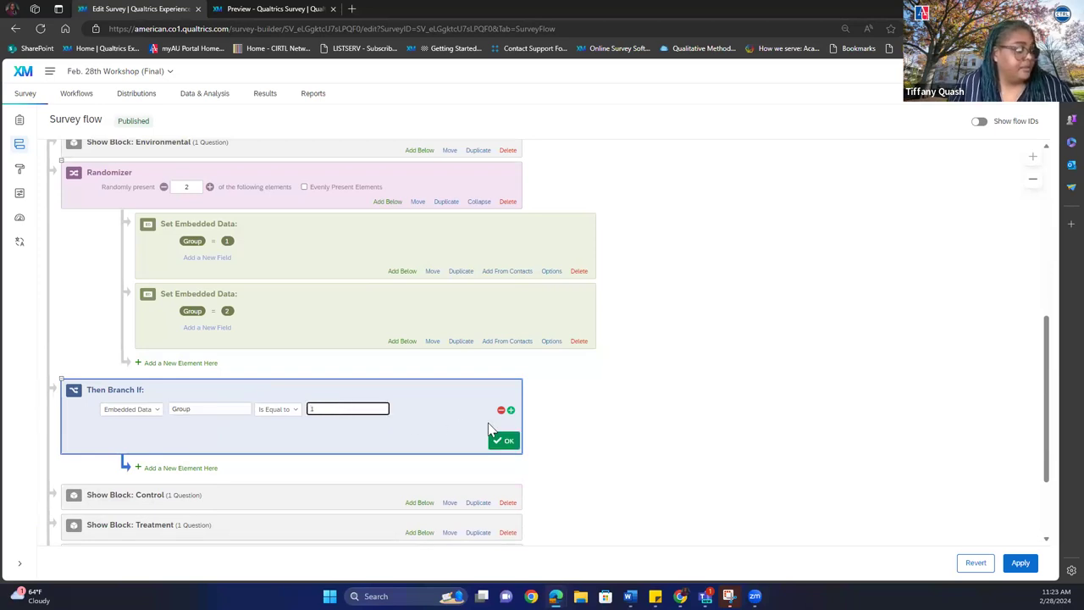
left_click(507, 443)
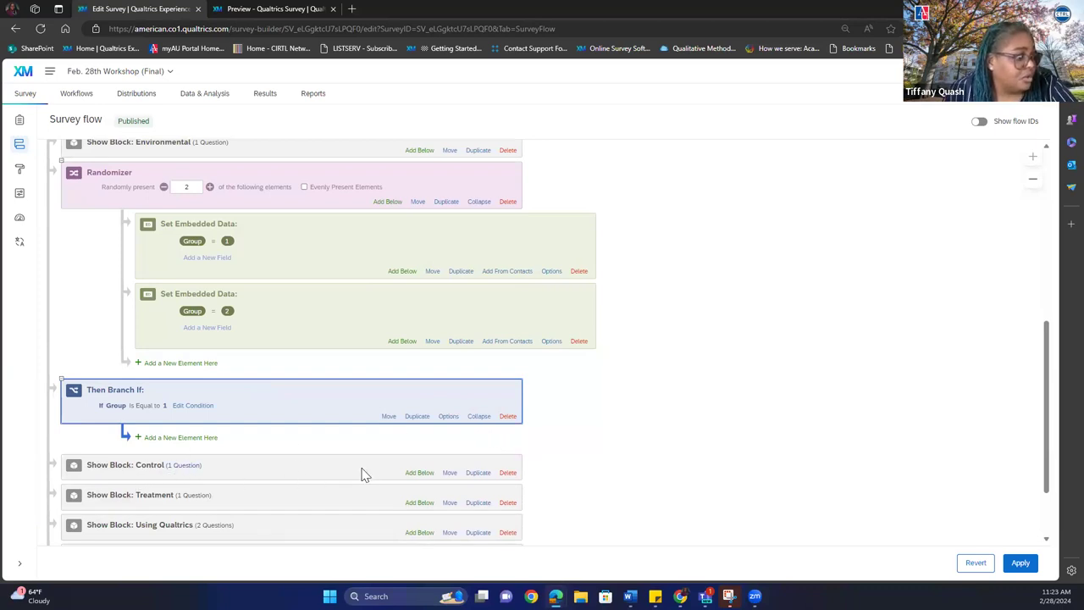
left_click_drag(449, 473, 450, 448)
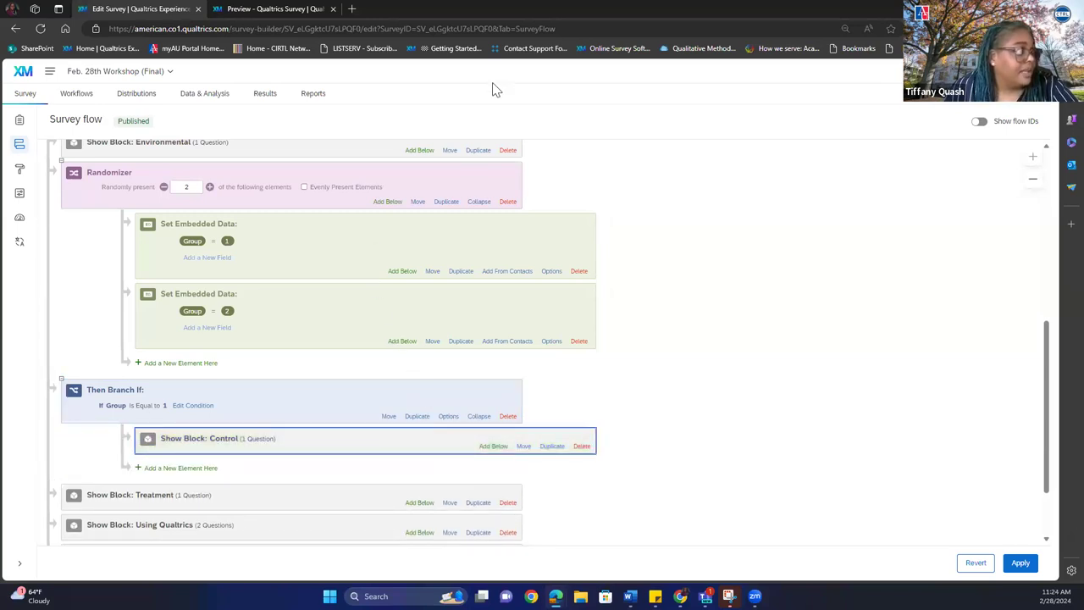
Step: Add another branch below the Environmental block and move it between the Group 1 branch and the Treatment block
left_click(419, 154)
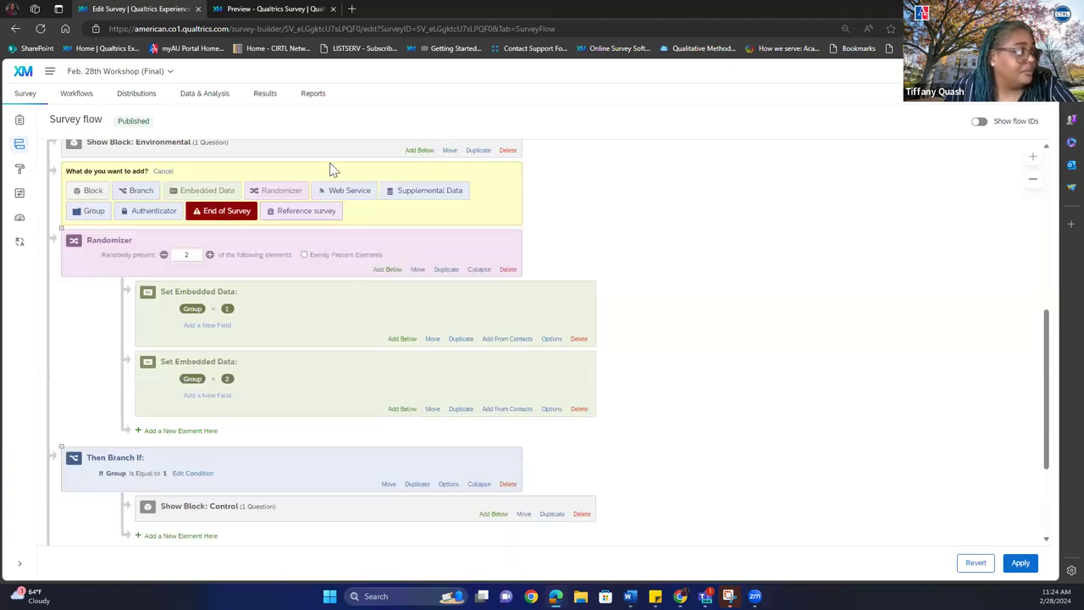
left_click(142, 188)
left_click_drag(386, 183, 350, 507)
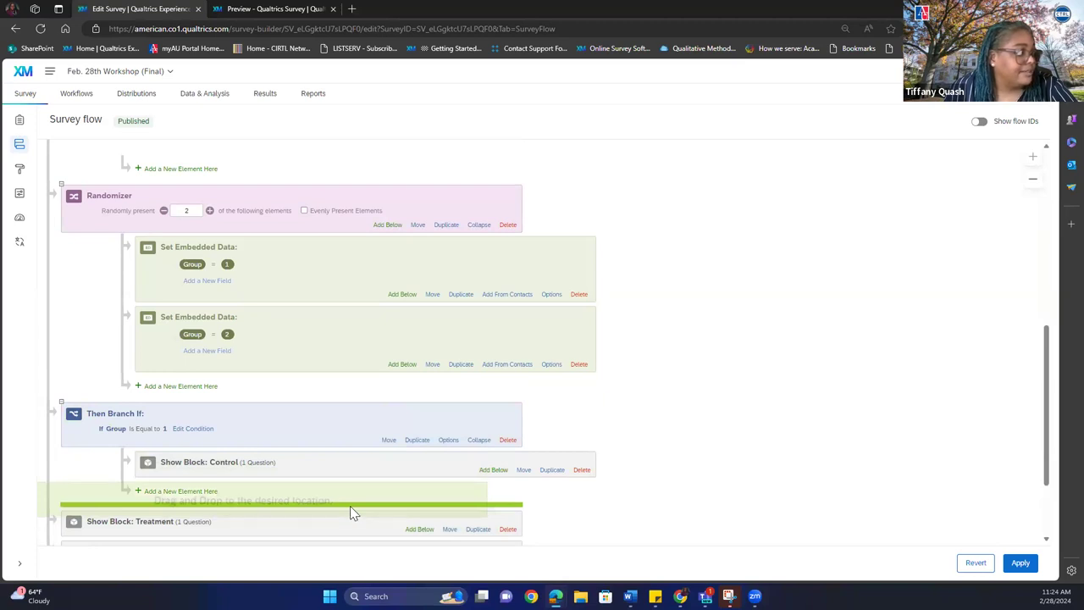
left_click_drag(350, 506, 350, 506)
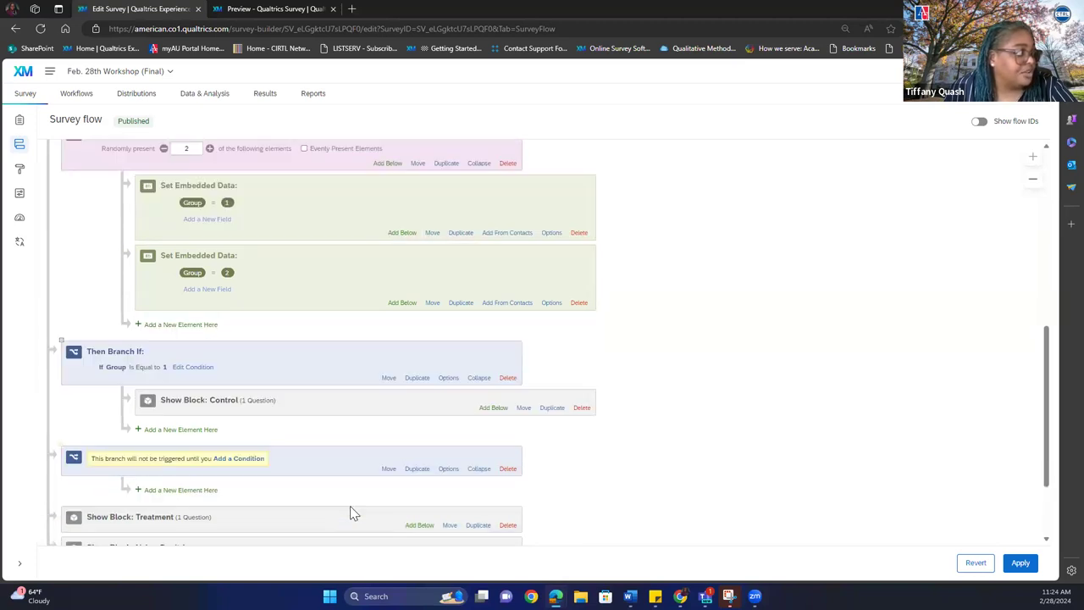
Step: Set the new branch's condition to embedded data Group Is Equal to 2, and nest the Treatment block under the branch
left_click(222, 462)
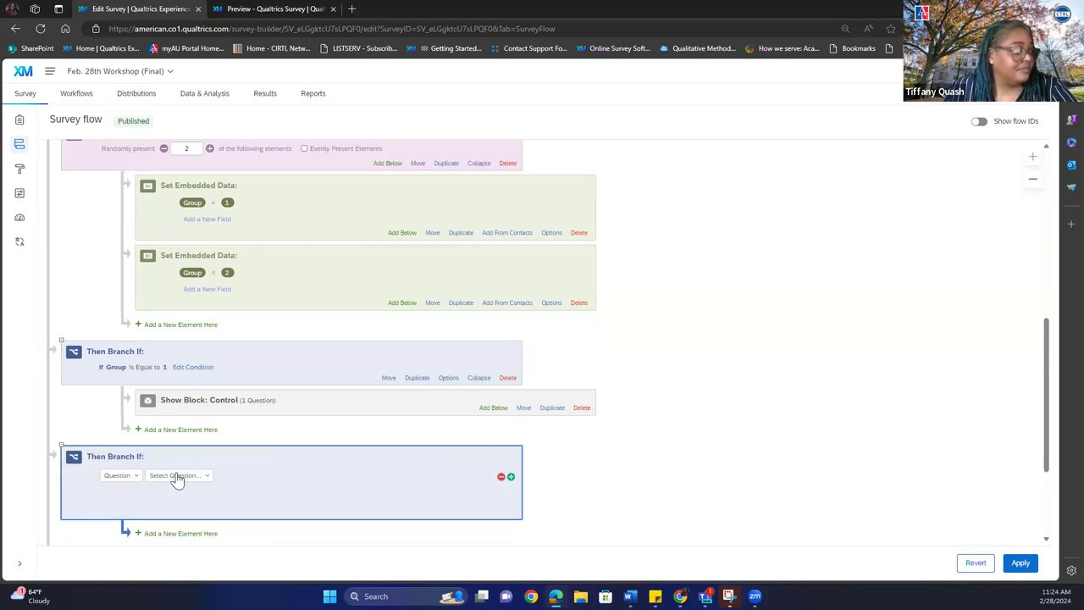
left_click(141, 480)
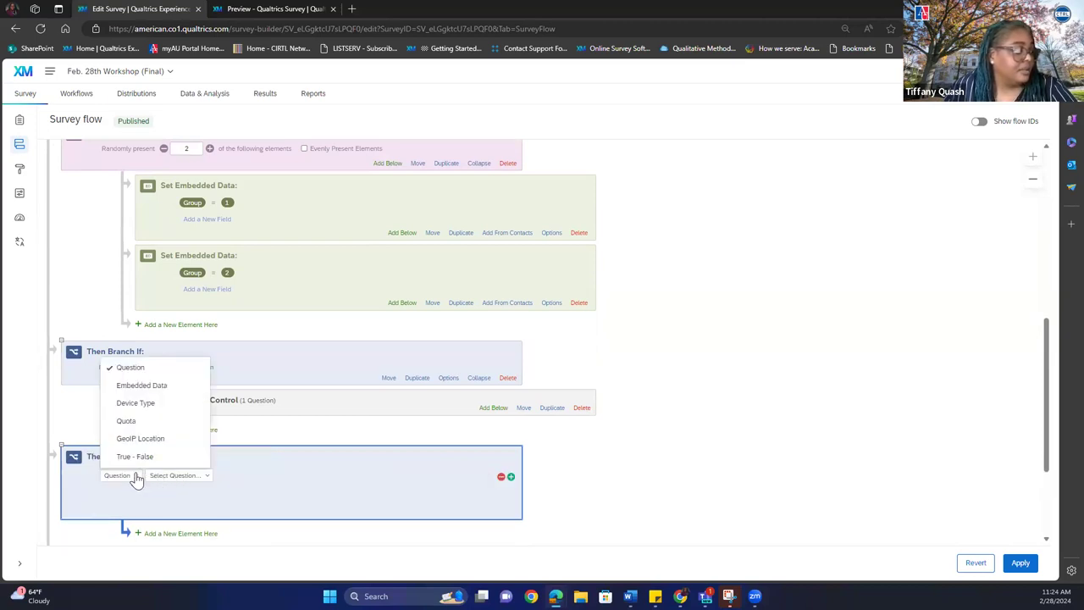
left_click(149, 391)
left_click(221, 475)
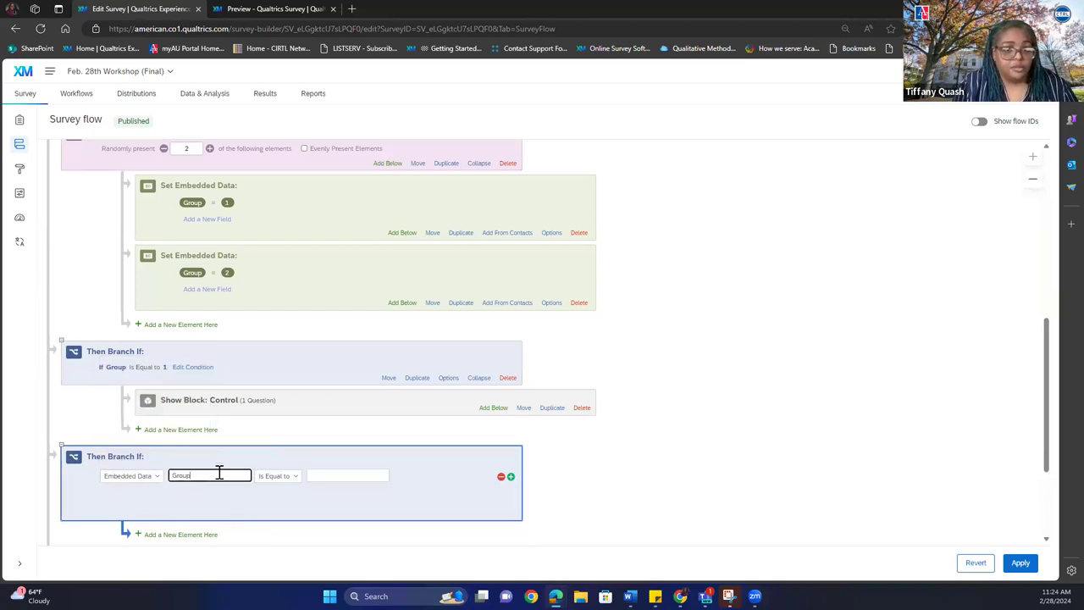
left_click(326, 474)
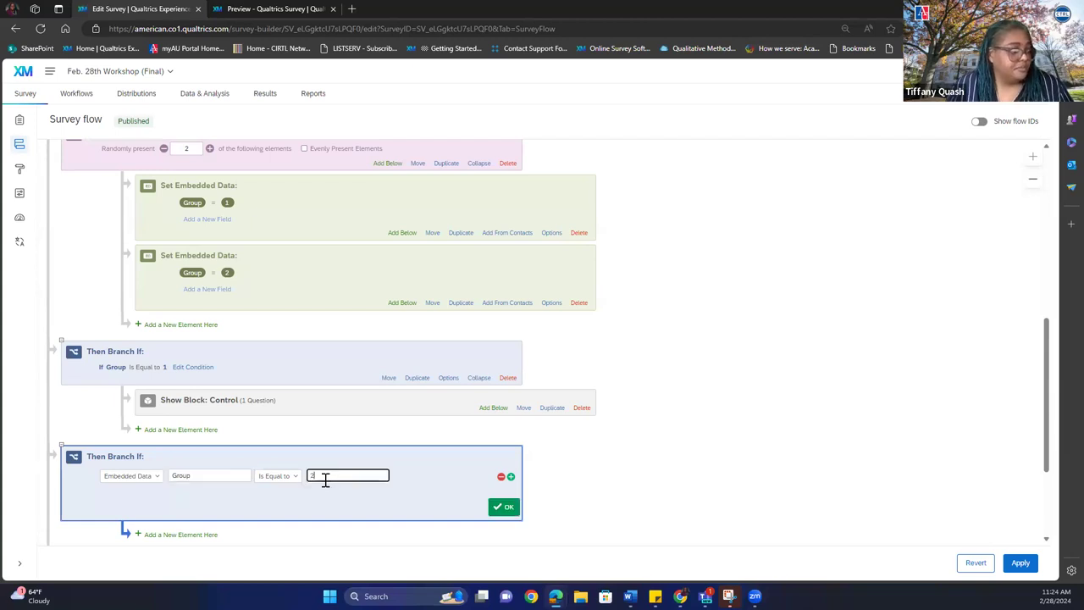
left_click_drag(1050, 398, 1050, 447)
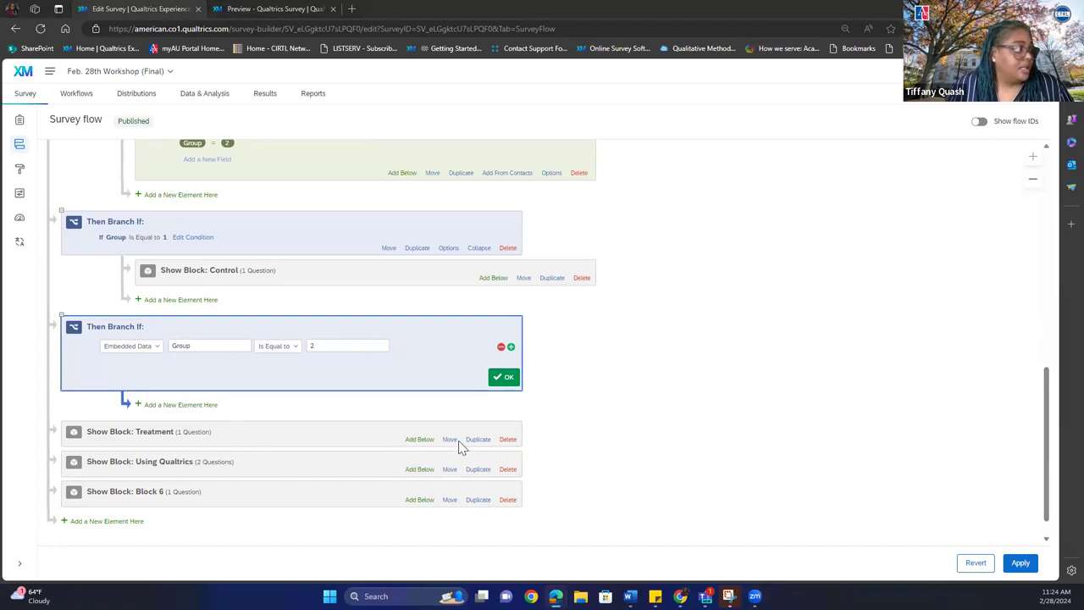
left_click_drag(449, 438, 452, 413)
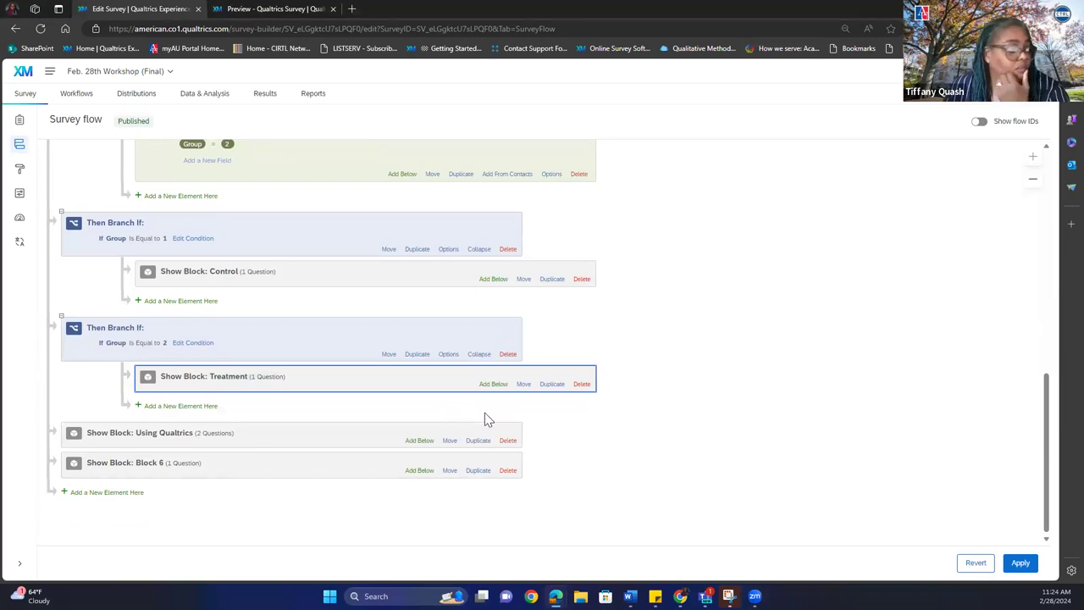
Step: Apply the survey flow changes and publish the survey from the survey builder
left_click(1020, 564)
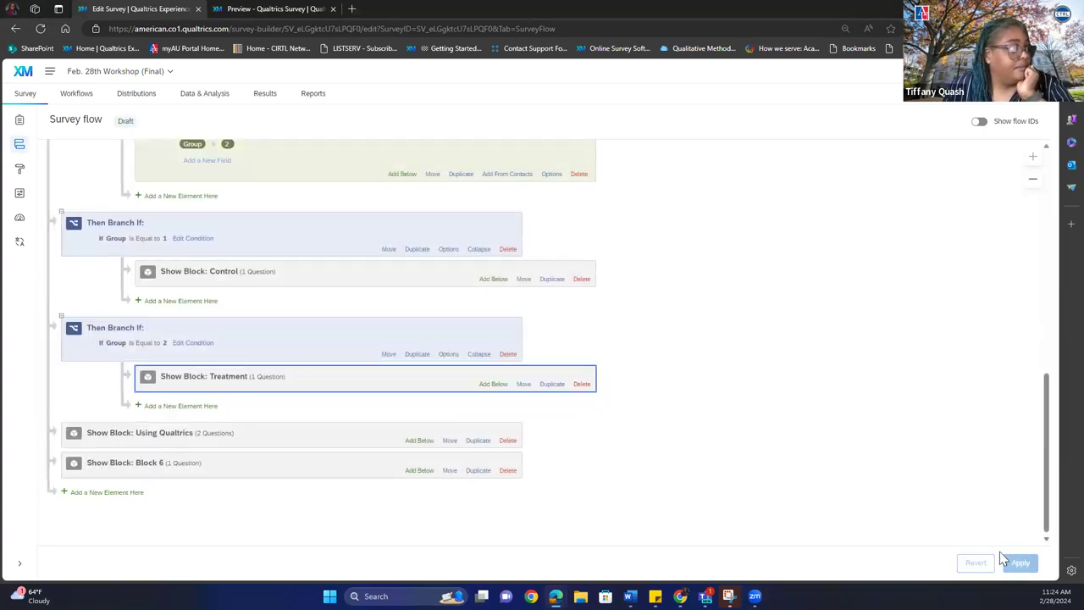
left_click(20, 121)
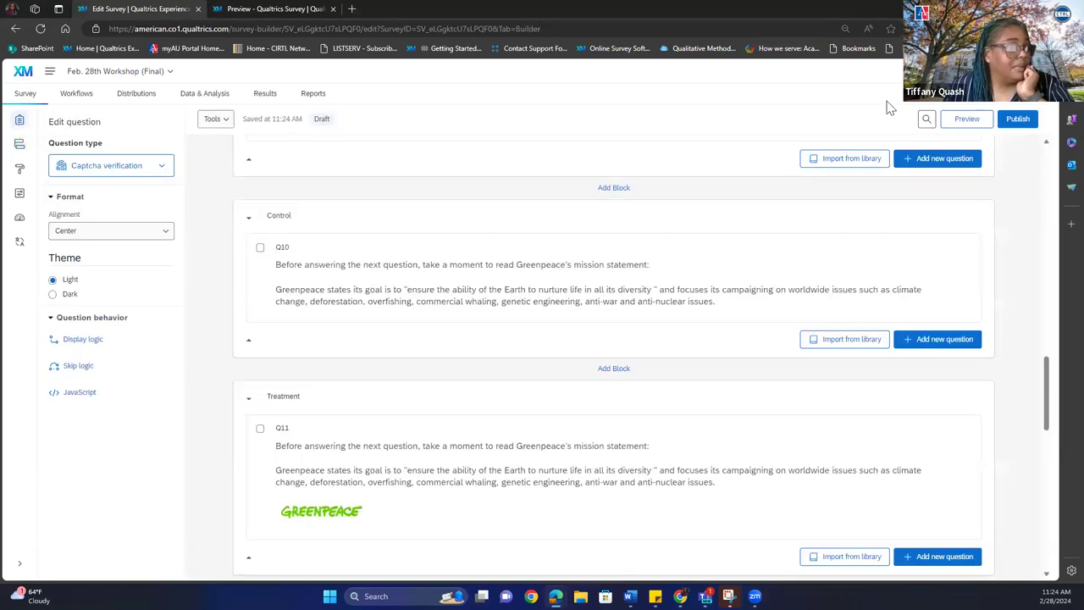
left_click(1020, 121)
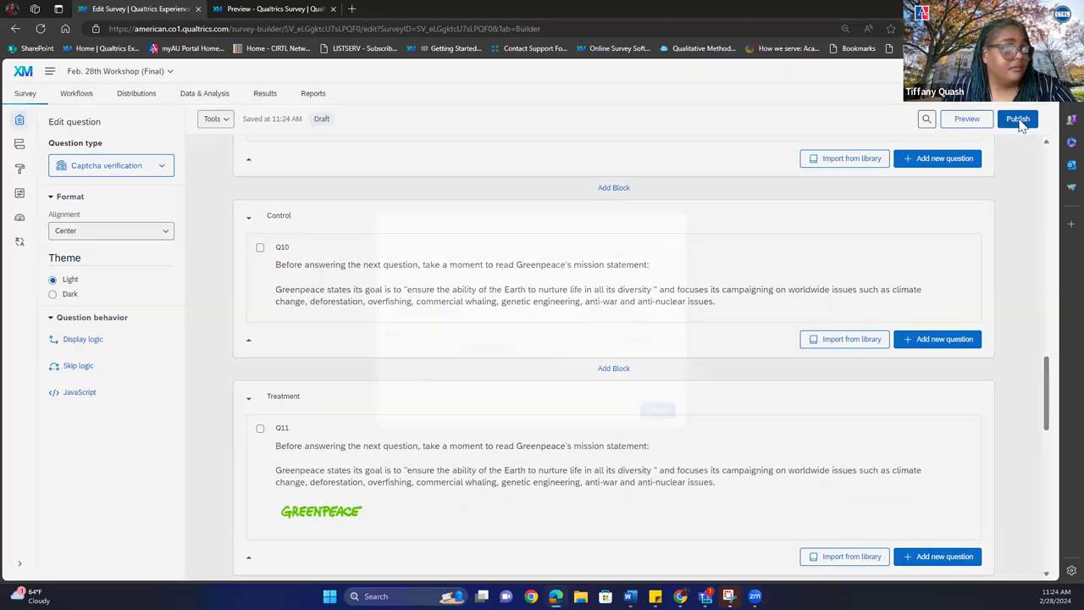
left_click(675, 430)
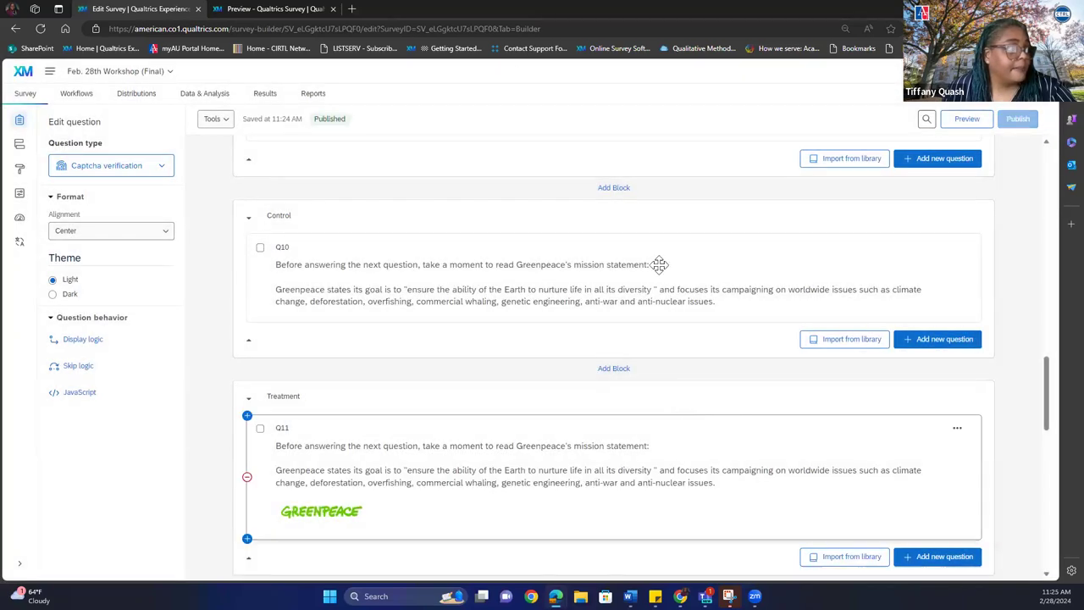
Step: Restart the survey in the open preview, pass the captcha, and agree to participate on the consent page
left_click(271, 10)
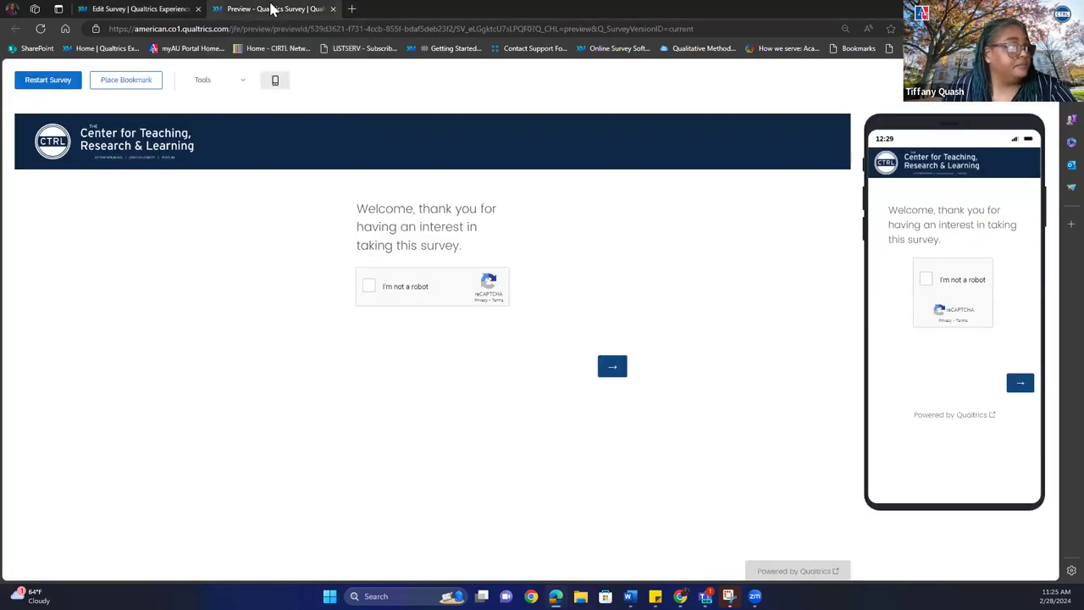
left_click(39, 85)
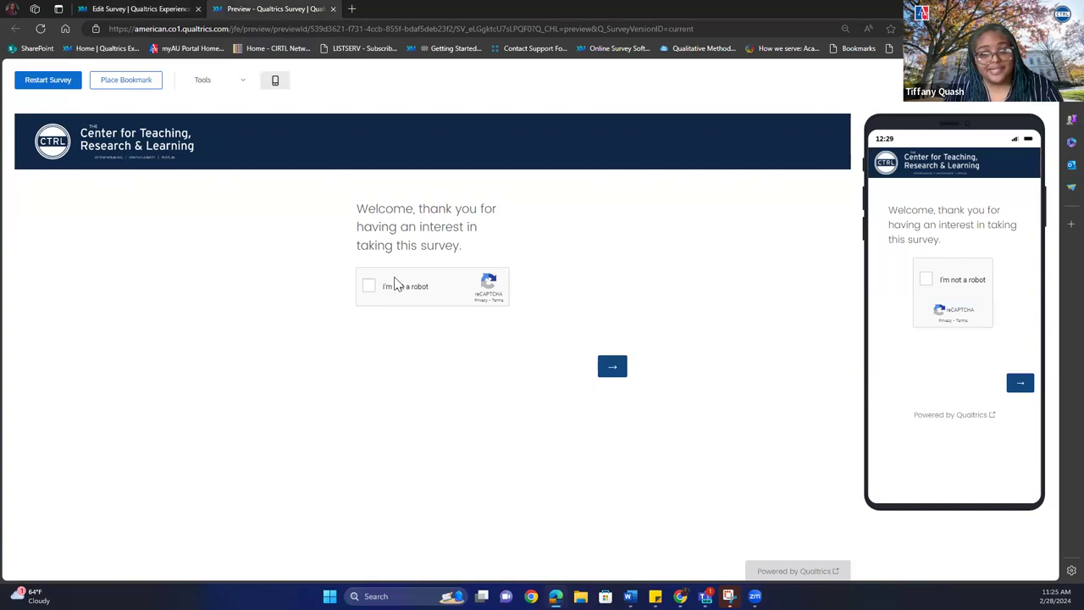
left_click(388, 291)
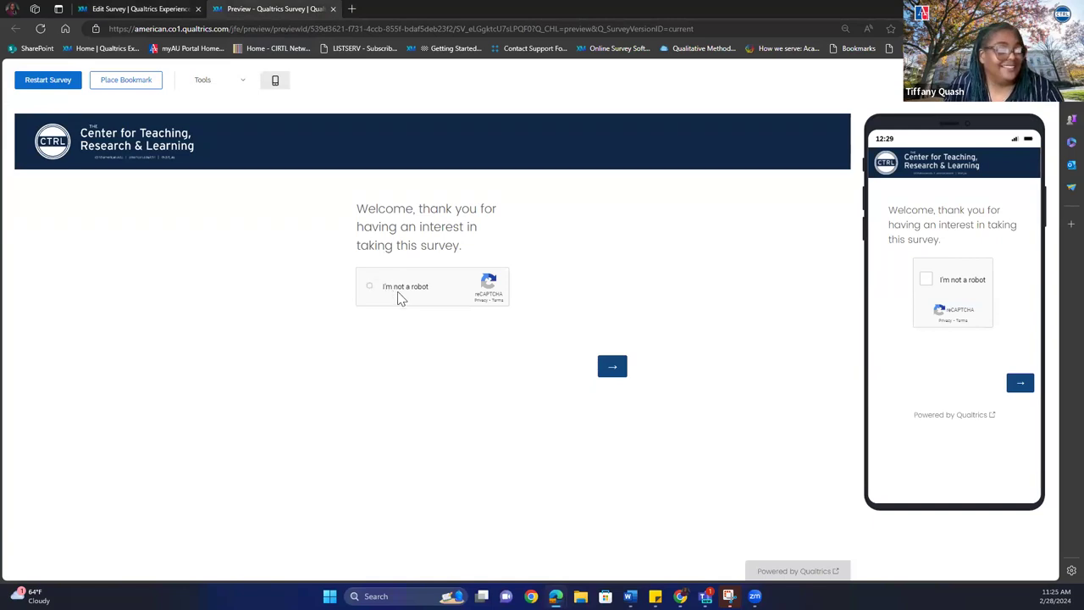
left_click(618, 377)
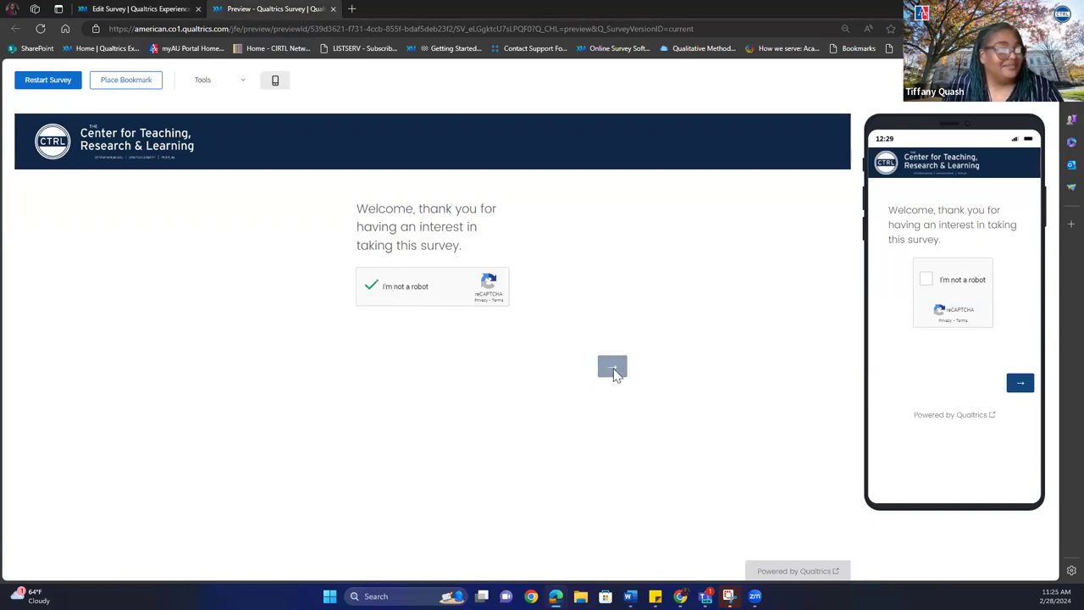
left_click_drag(847, 288, 826, 508)
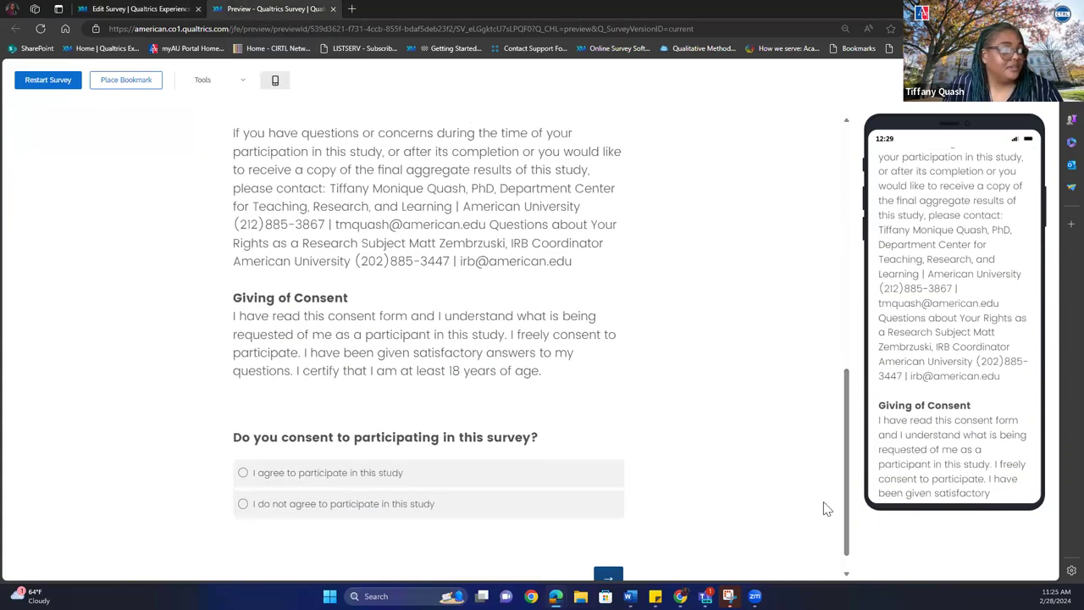
left_click(405, 484)
left_click(609, 575)
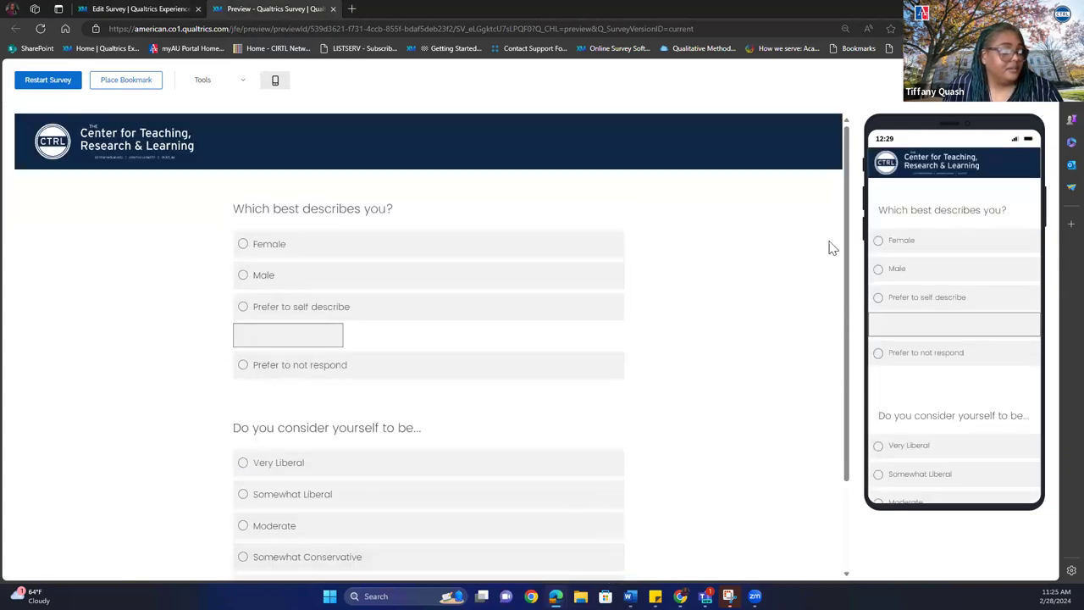
Step: Skip the demographic questions, choose Greenpeace in the donation question, and advance to the mission statement page
left_click_drag(847, 259, 791, 500)
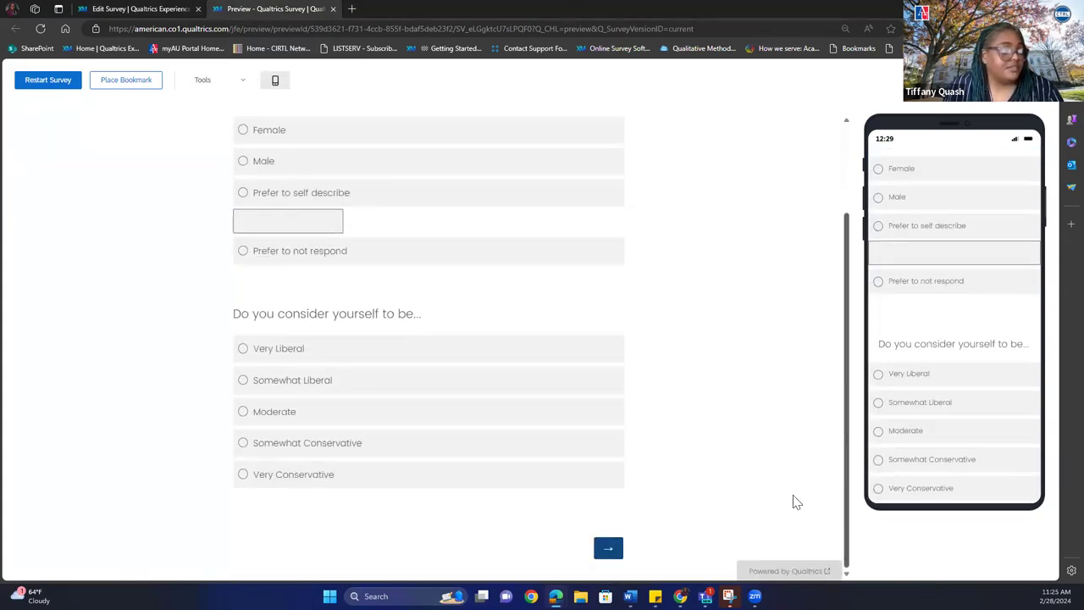
left_click(609, 547)
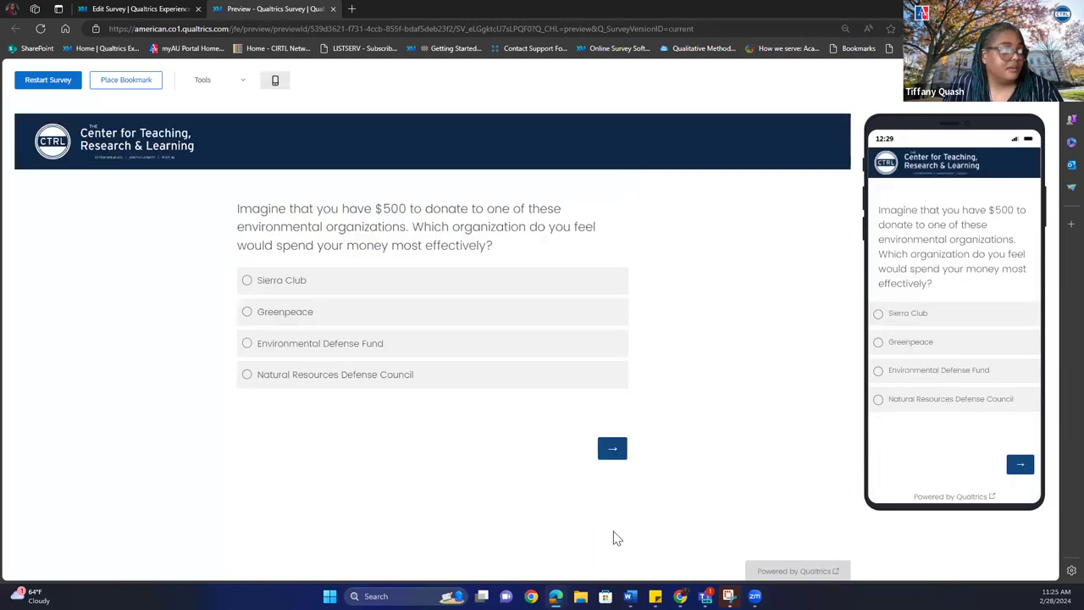
left_click(283, 314)
left_click(610, 447)
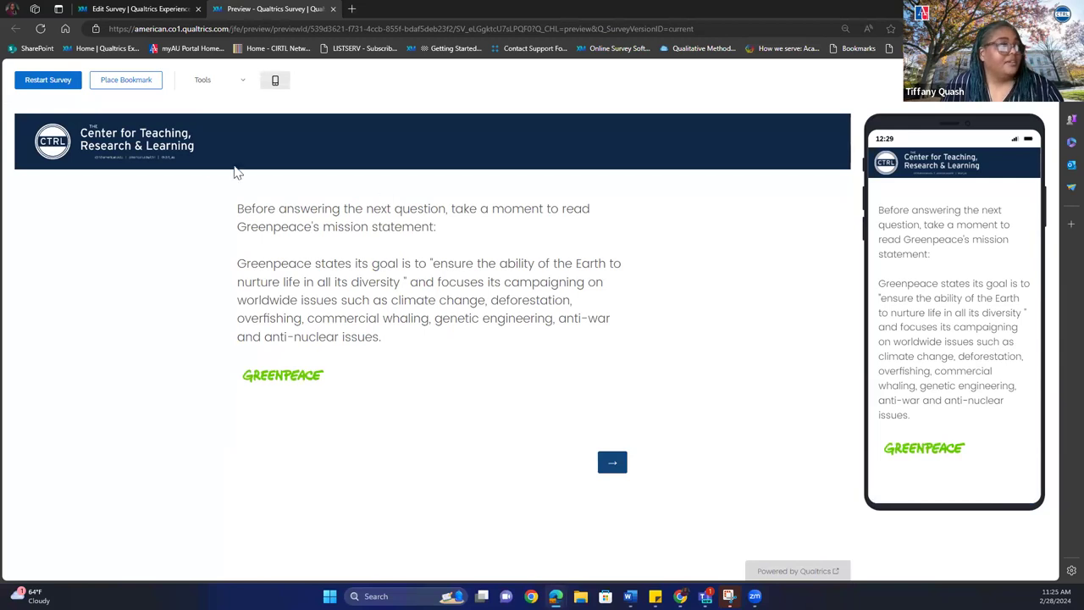
Step: Run the survey preview again from the start, passing the captcha and agreeing to participate in the study
left_click(48, 81)
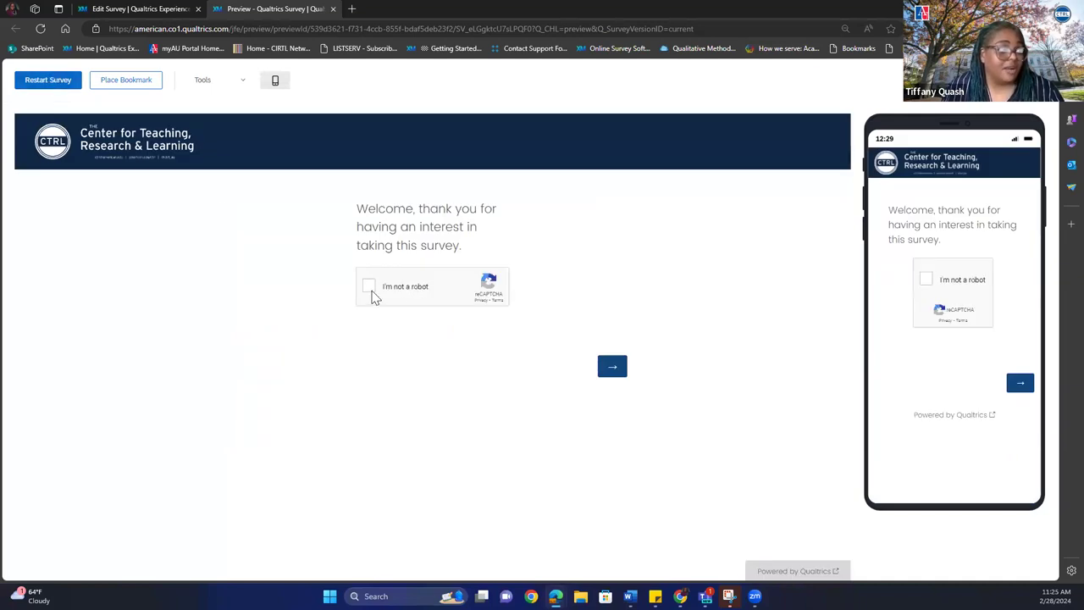
left_click(371, 288)
left_click(602, 369)
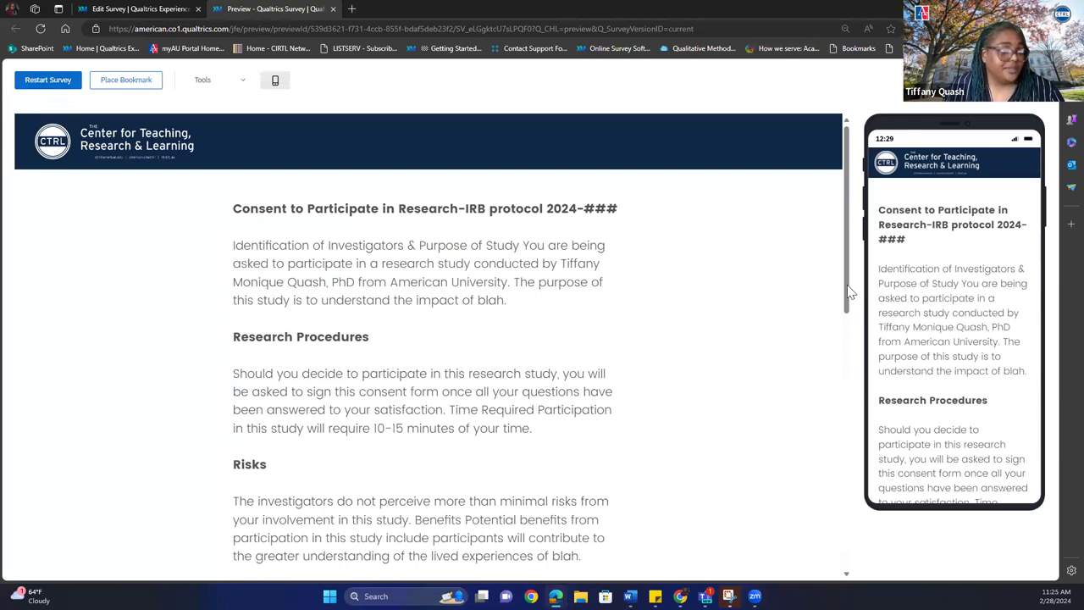
left_click_drag(847, 307, 835, 571)
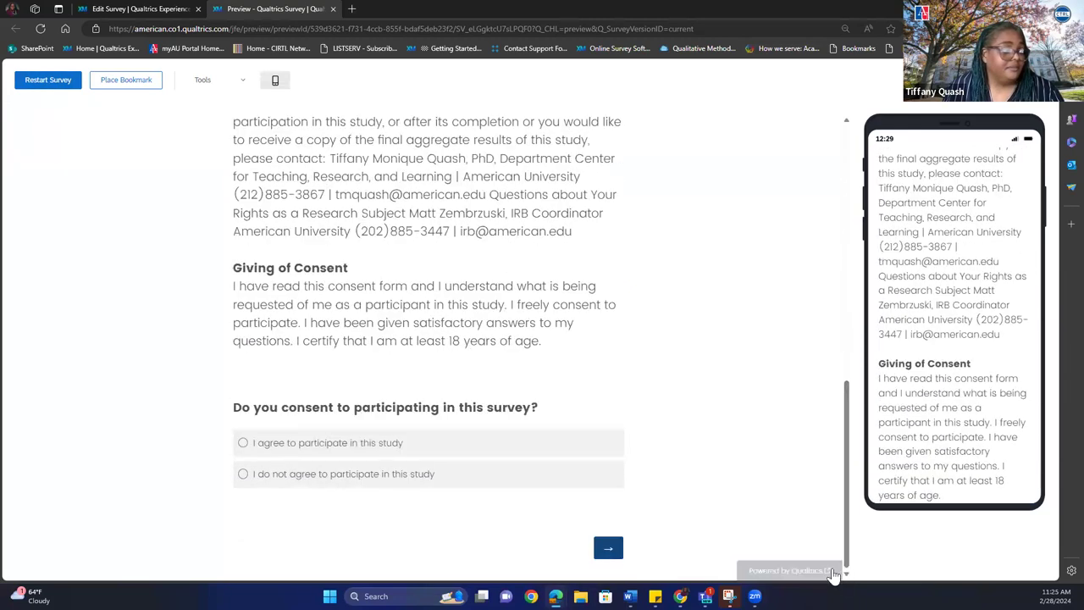
left_click(361, 451)
left_click(605, 555)
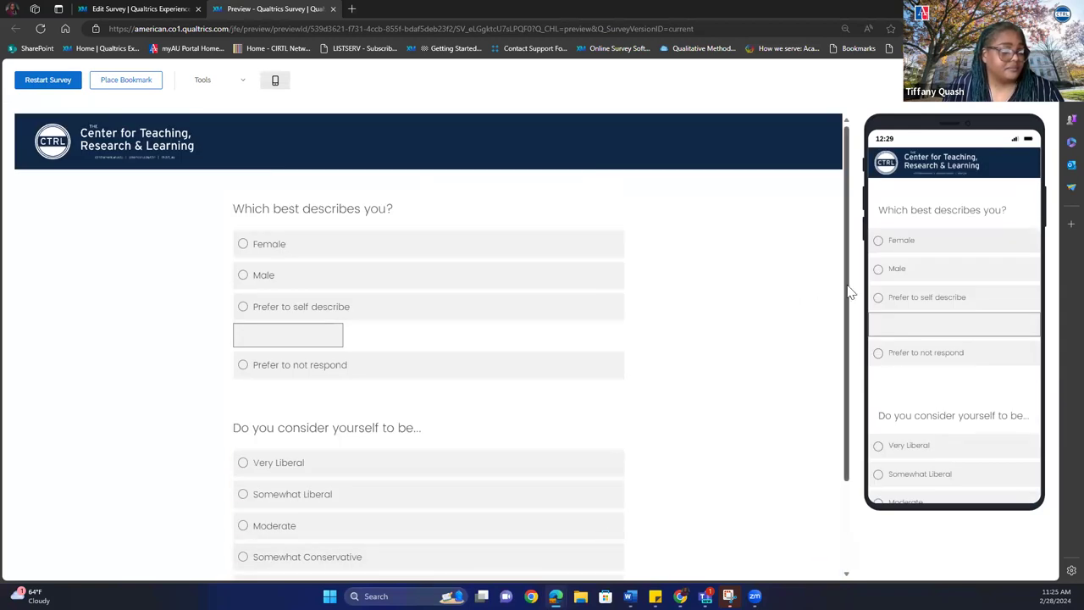
Step: Advance past the demographic and donation questions without answering to check which mission statement block is shown
scroll(848, 312, "down", 2)
left_click(608, 549)
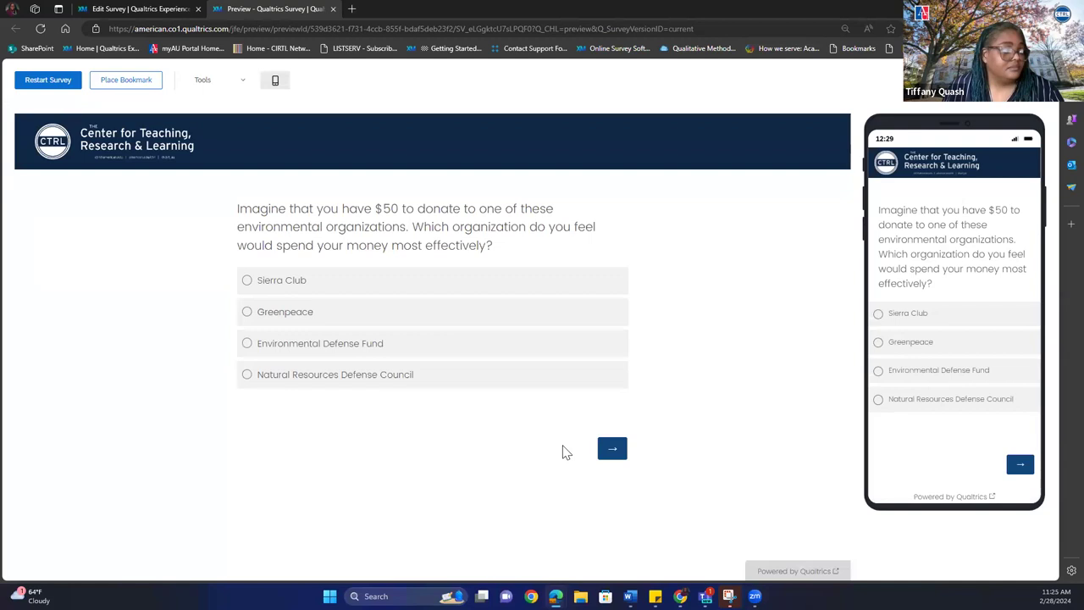
left_click(613, 453)
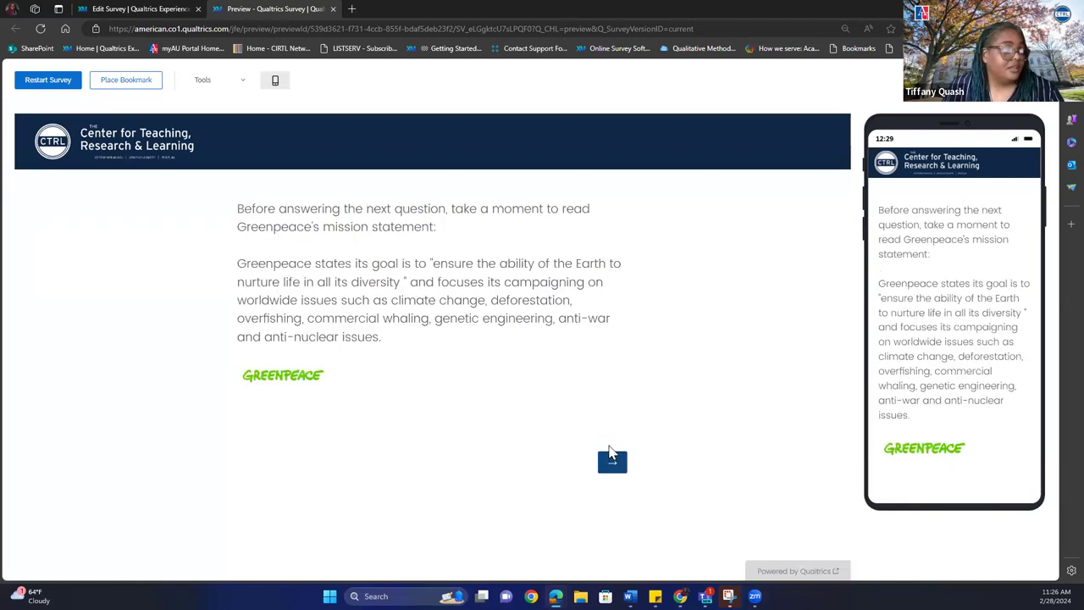
Step: In the survey flow, set the Group randomizer to present 1 element with Evenly Present Elements enabled, and apply the change
left_click(117, 10)
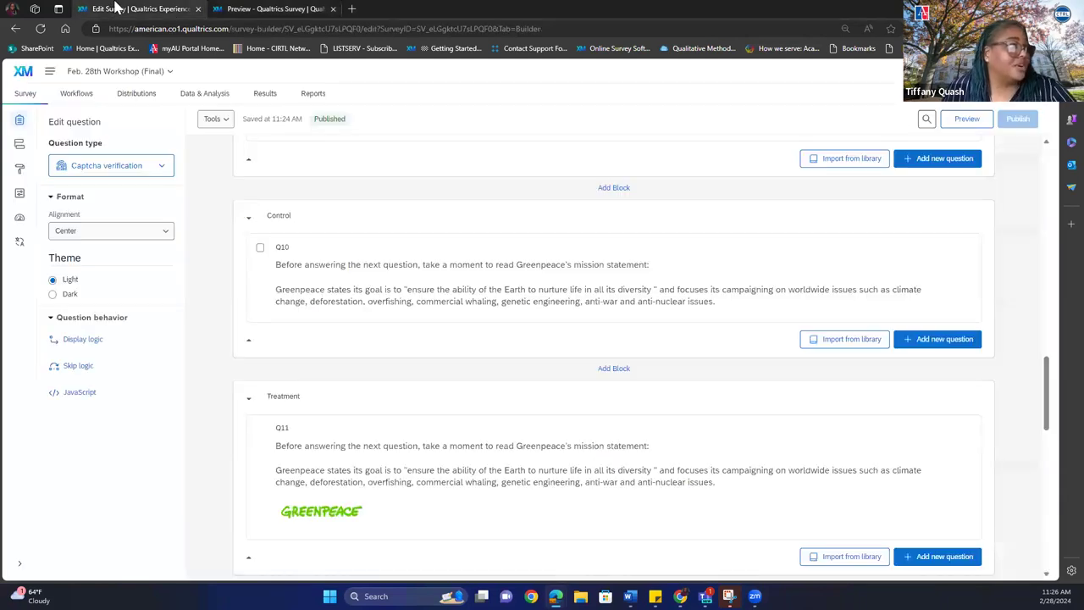
left_click(19, 145)
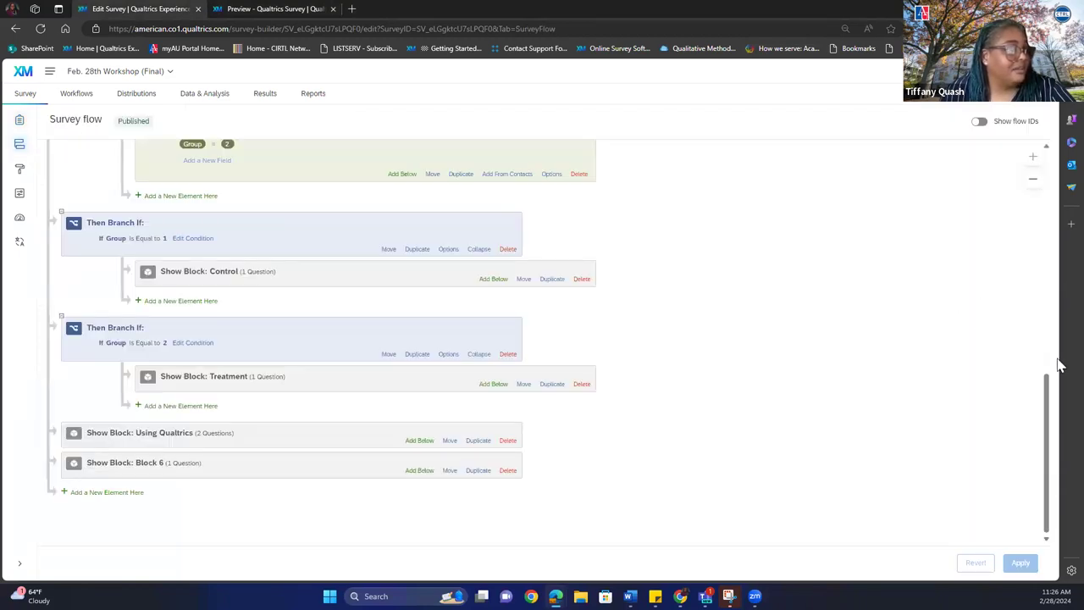
left_click_drag(1050, 390, 1028, 316)
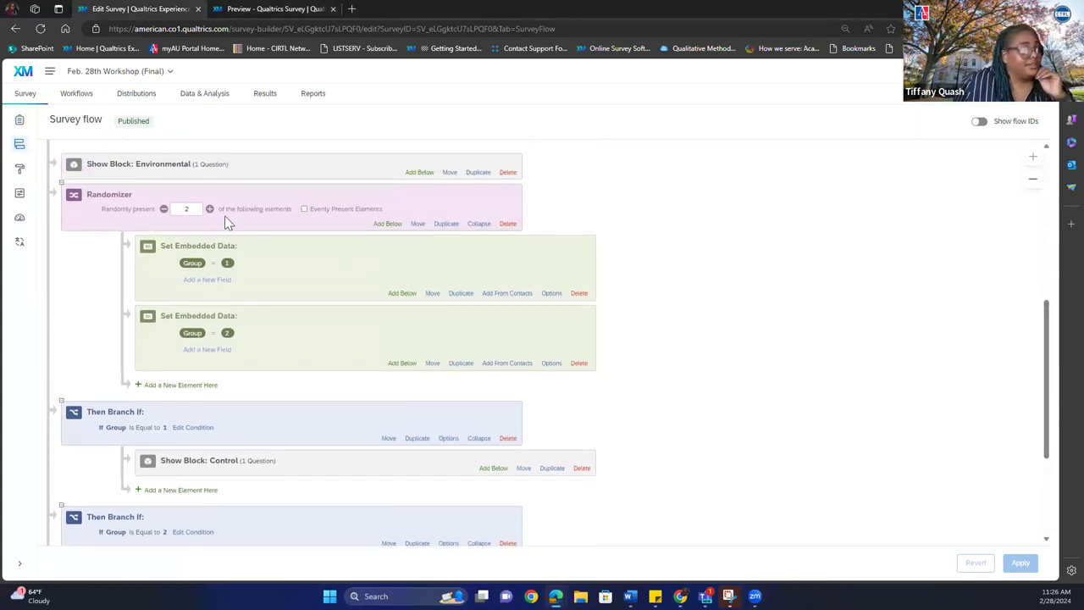
left_click(165, 211)
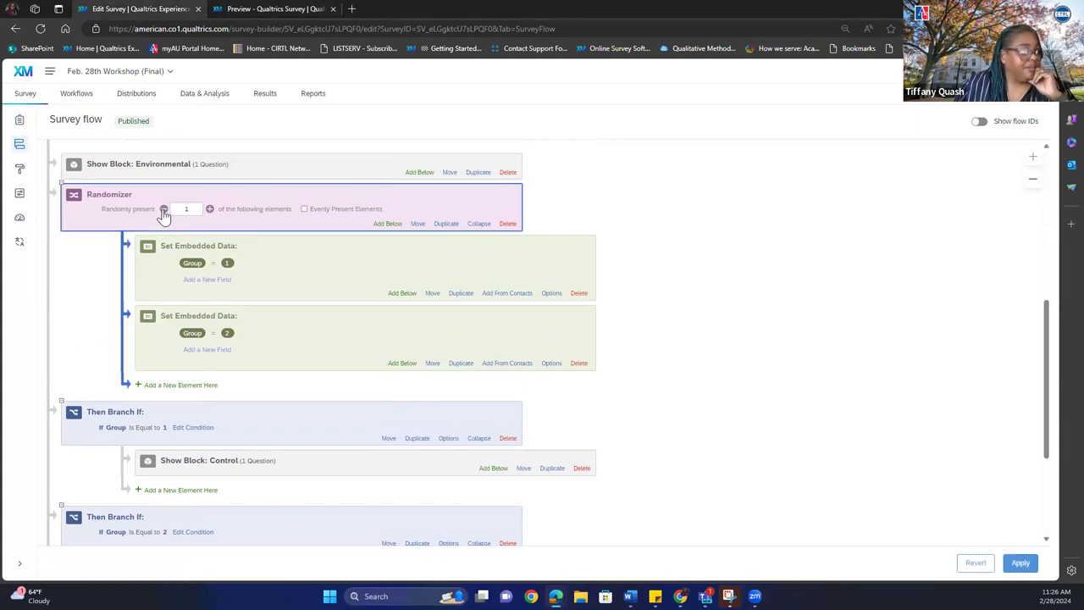
left_click(304, 210)
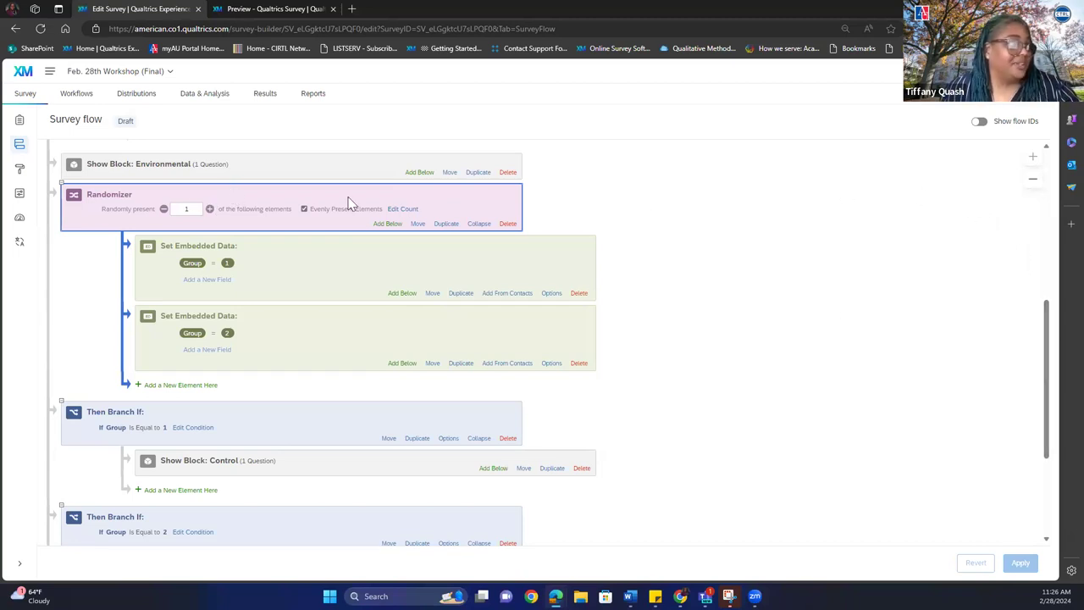
Step: Return to the survey builder and publish the survey with the updated randomizer
left_click(20, 123)
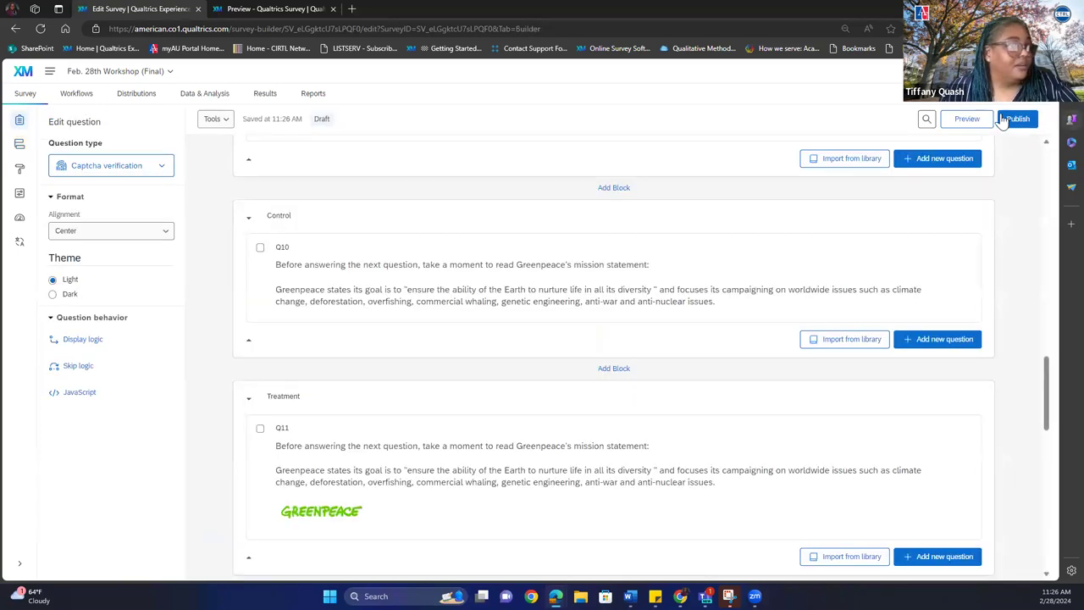
left_click(1017, 119)
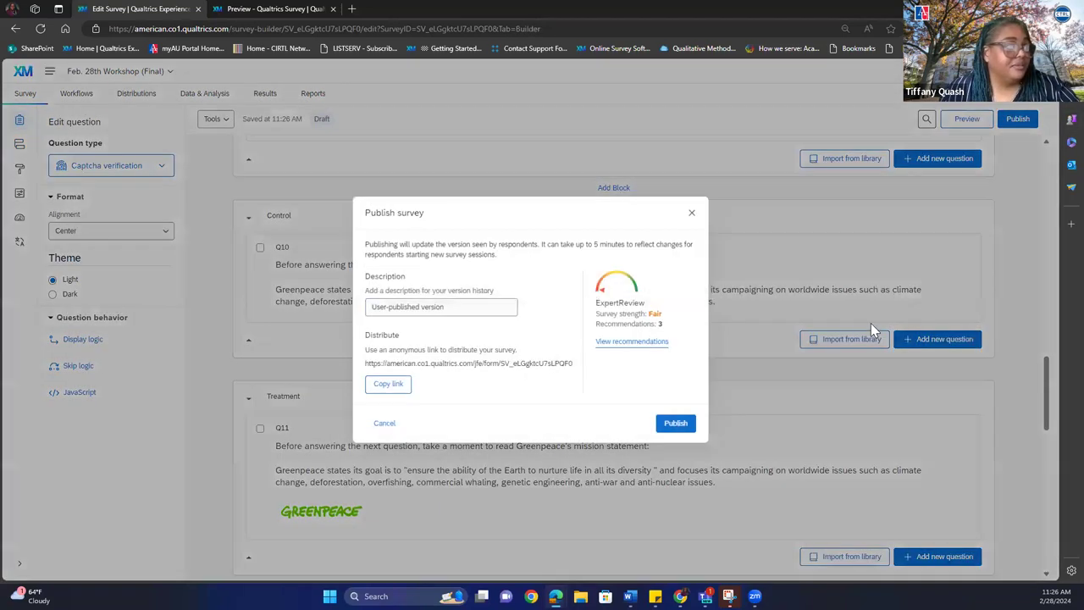
left_click(675, 424)
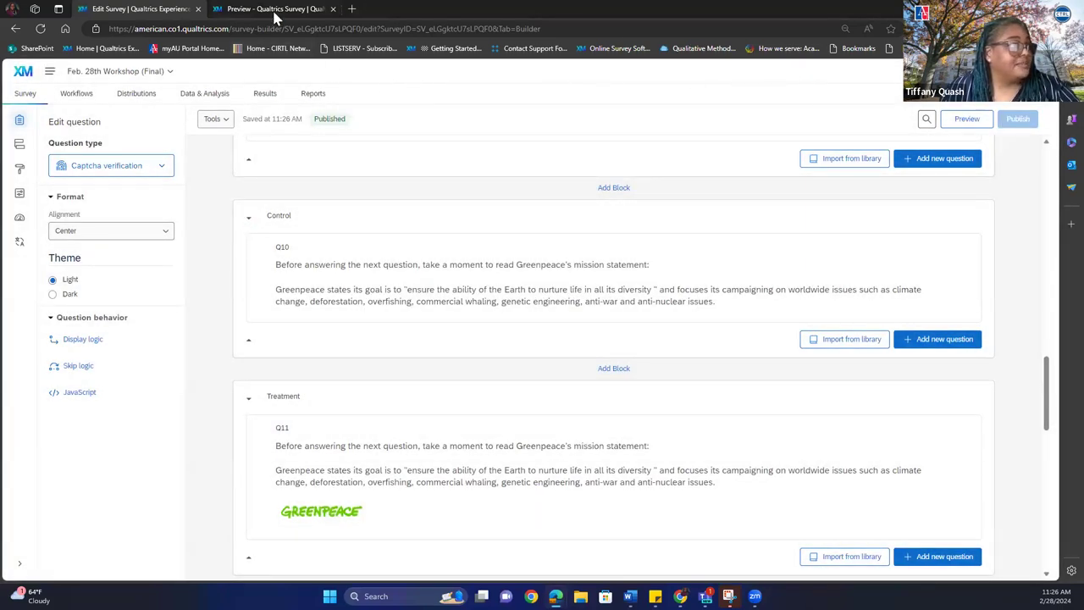
Step: Restart the survey preview, pass the captcha, and agree to participate in the study
left_click(267, 10)
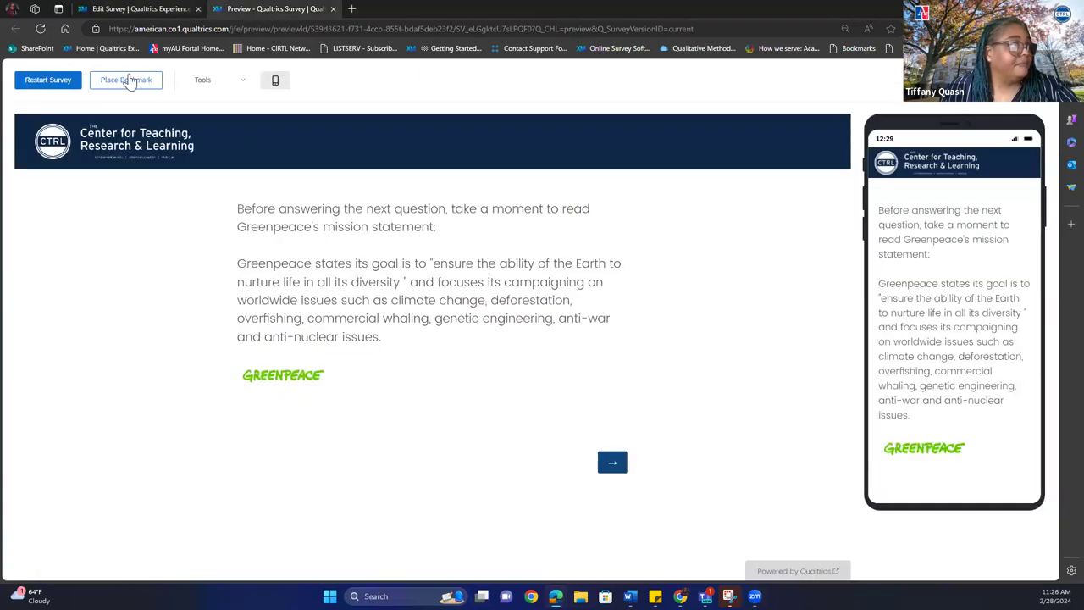
left_click(47, 81)
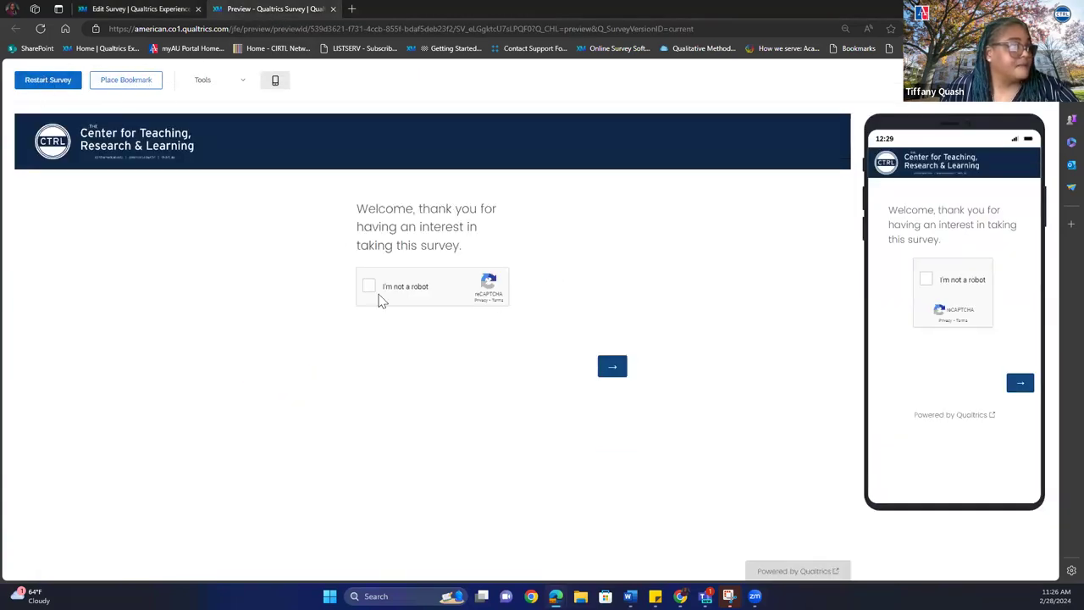
left_click(613, 367)
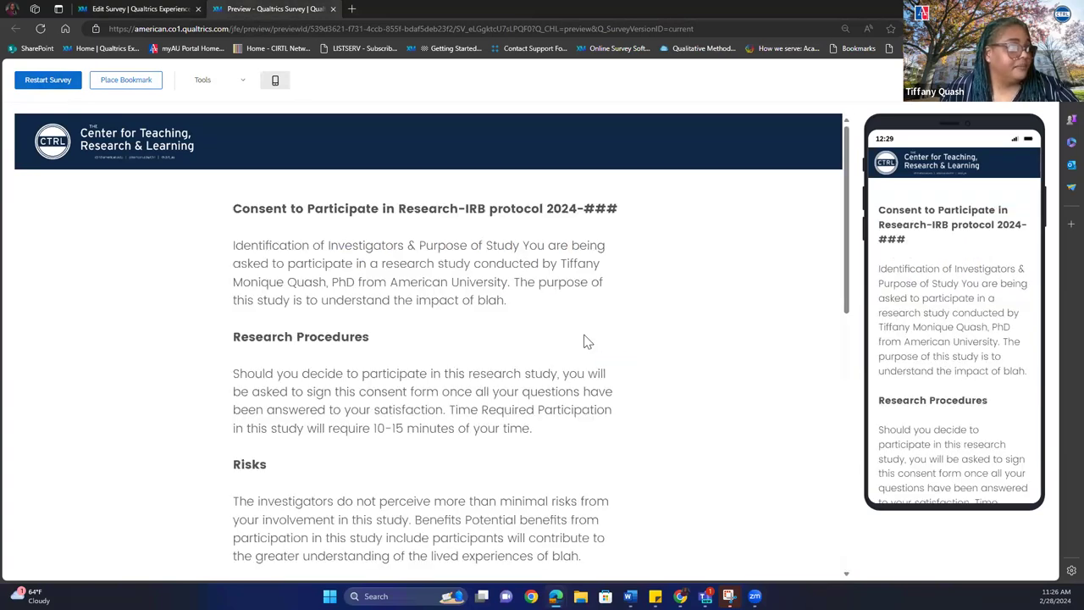
left_click_drag(849, 303, 699, 566)
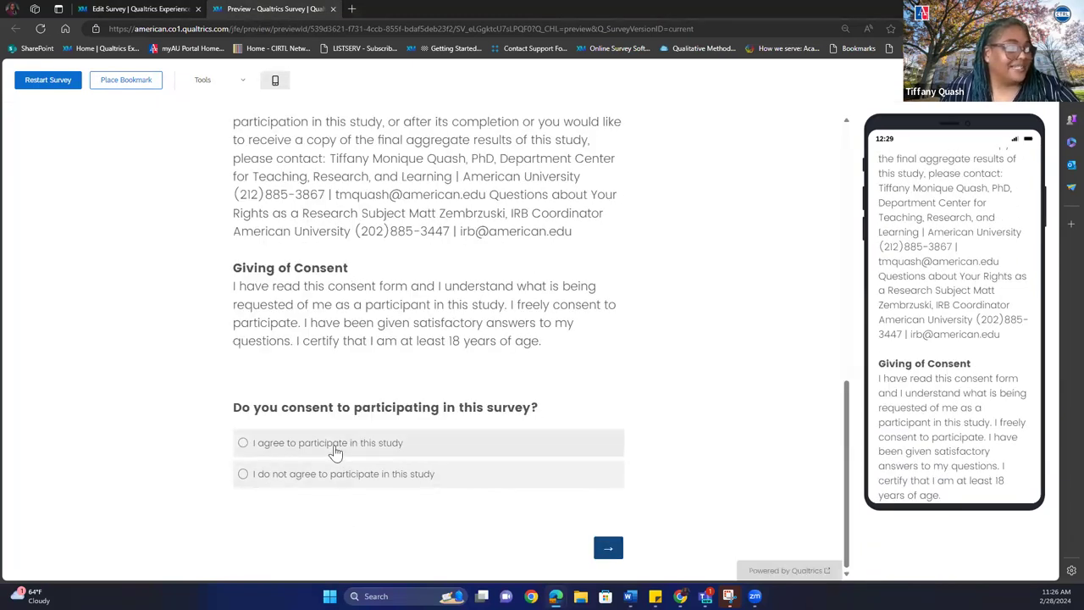
left_click(608, 550)
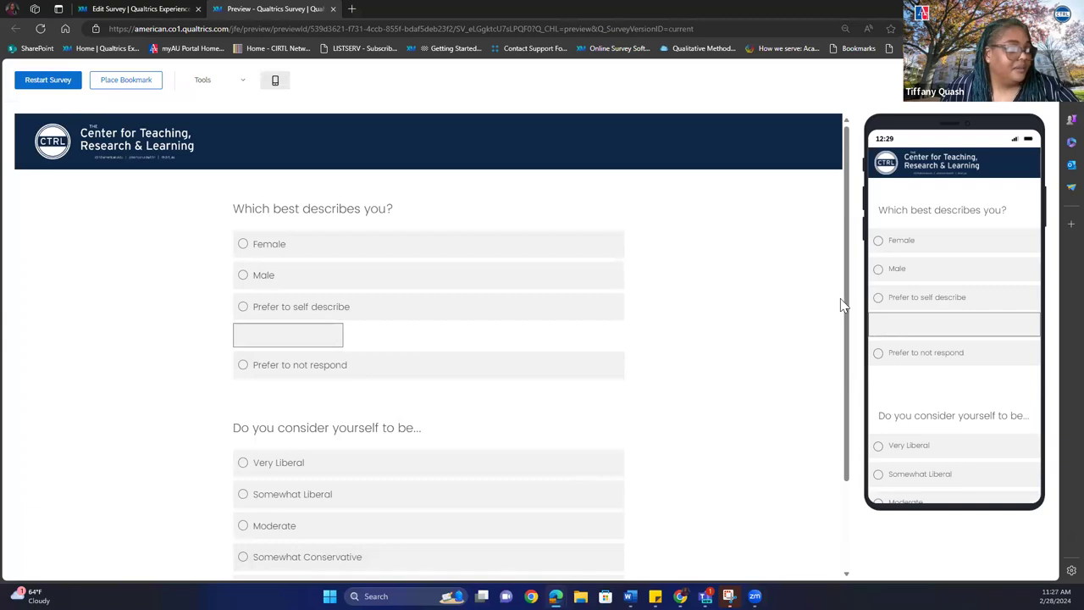
Step: Advance past the unanswered demographic and donation questions and the mission statement to check which block the randomizer presents
scroll(847, 310, "down", 3)
left_click(607, 550)
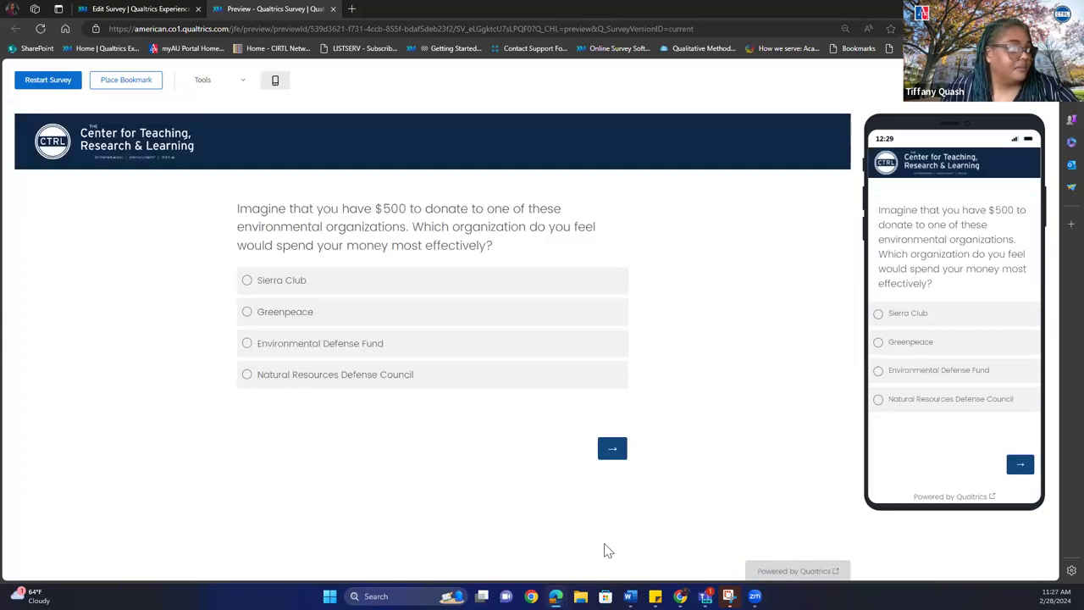
left_click(614, 452)
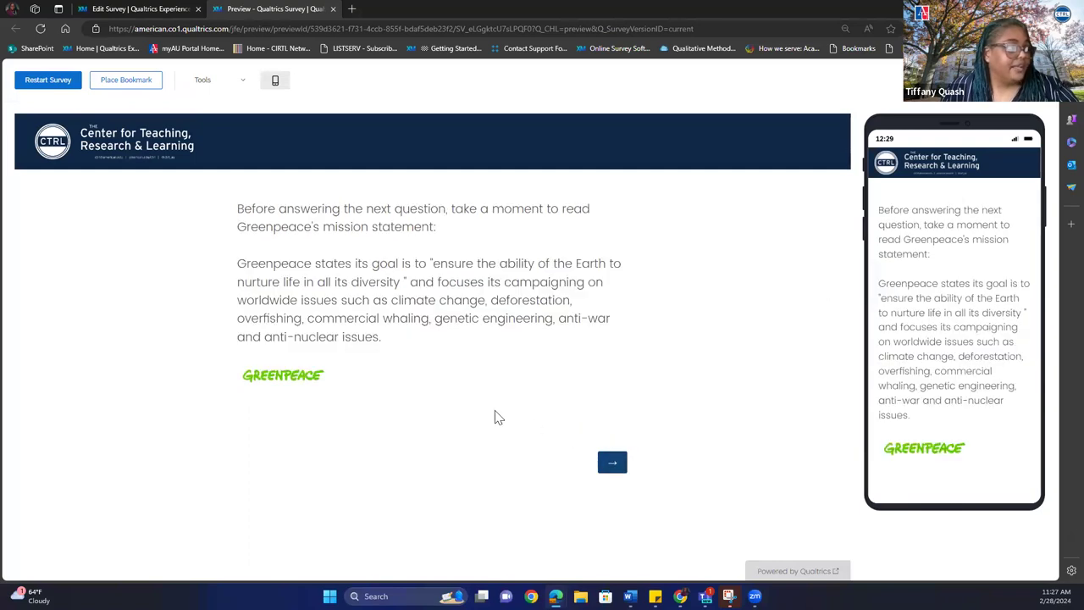
left_click(610, 465)
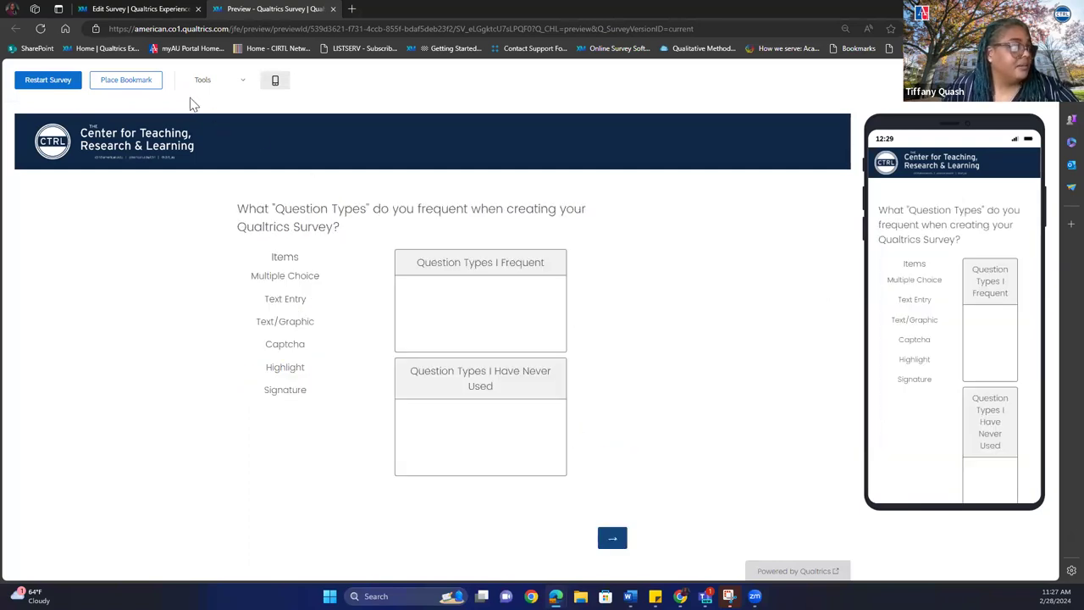
Step: Restart the survey preview once more, completing the captcha and the consent question with "I agree to participate in this study"
left_click(48, 81)
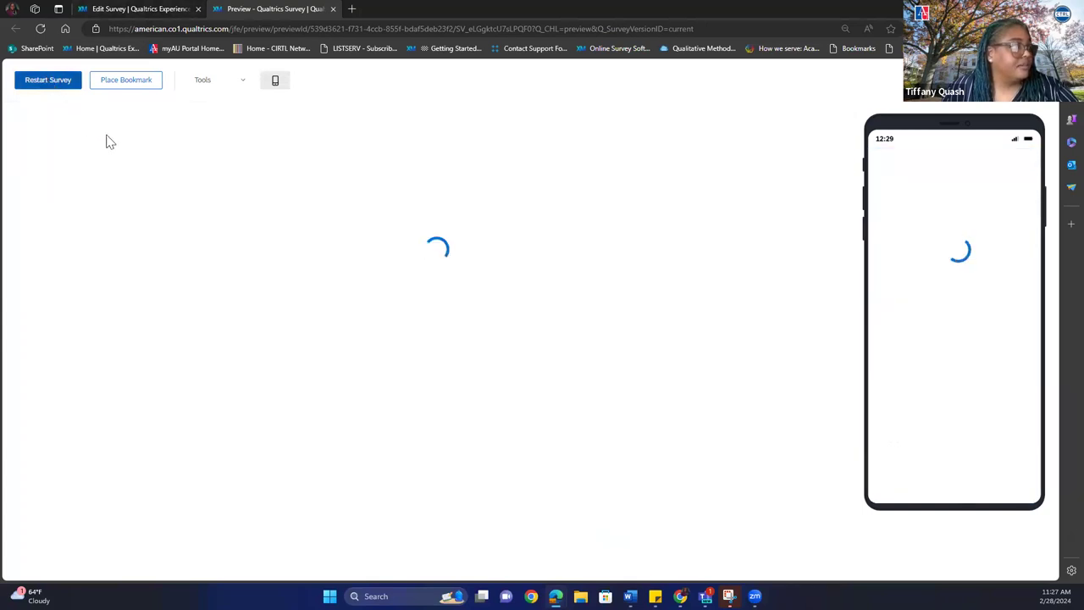
left_click(403, 290)
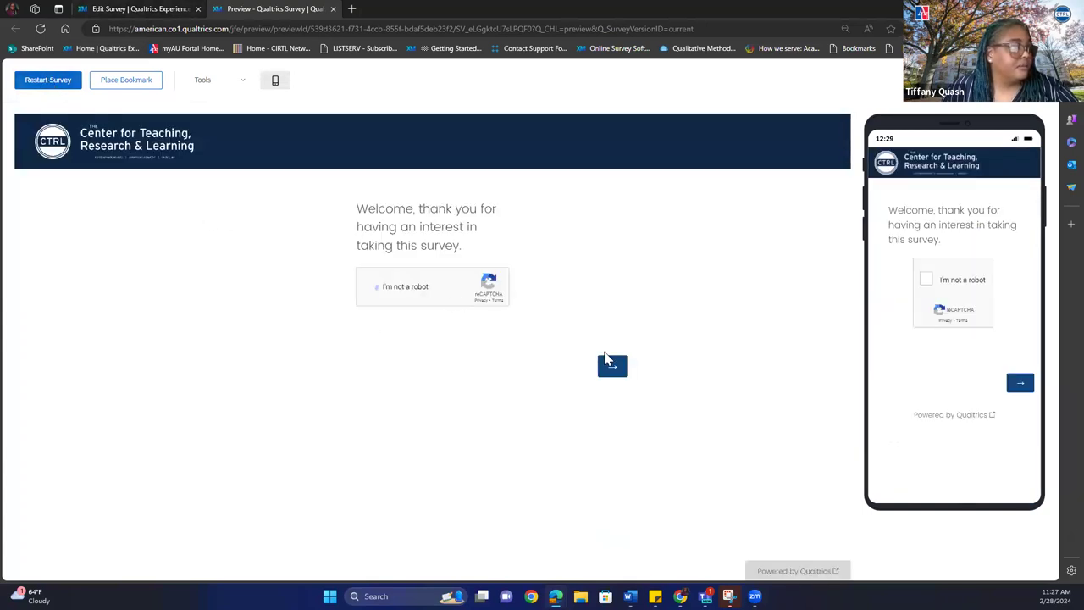
left_click(612, 366)
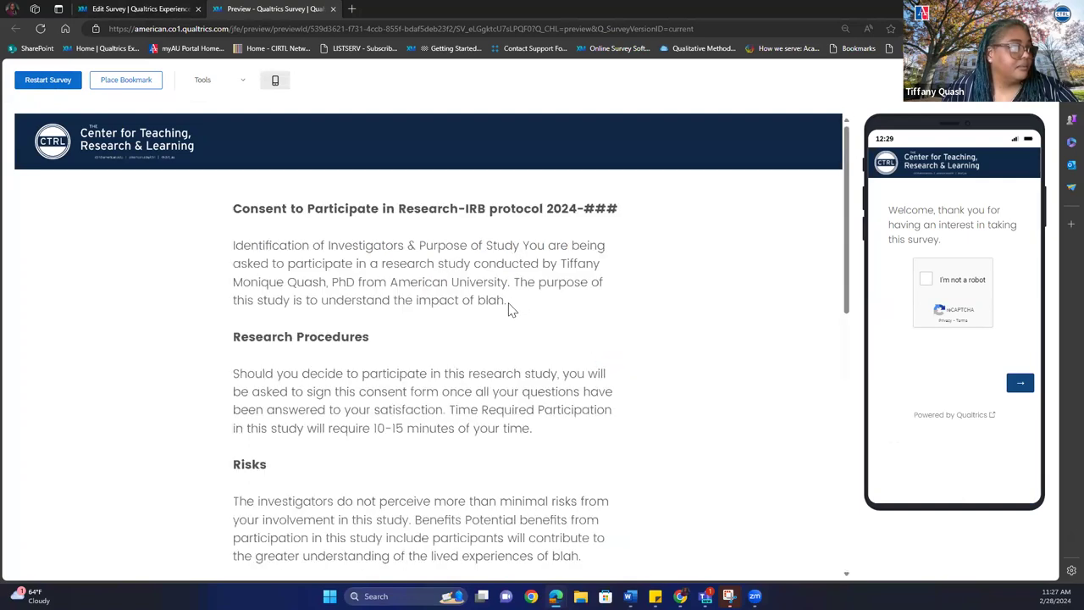
scroll(856, 474, "down", 1)
scroll(855, 475, "down", 10)
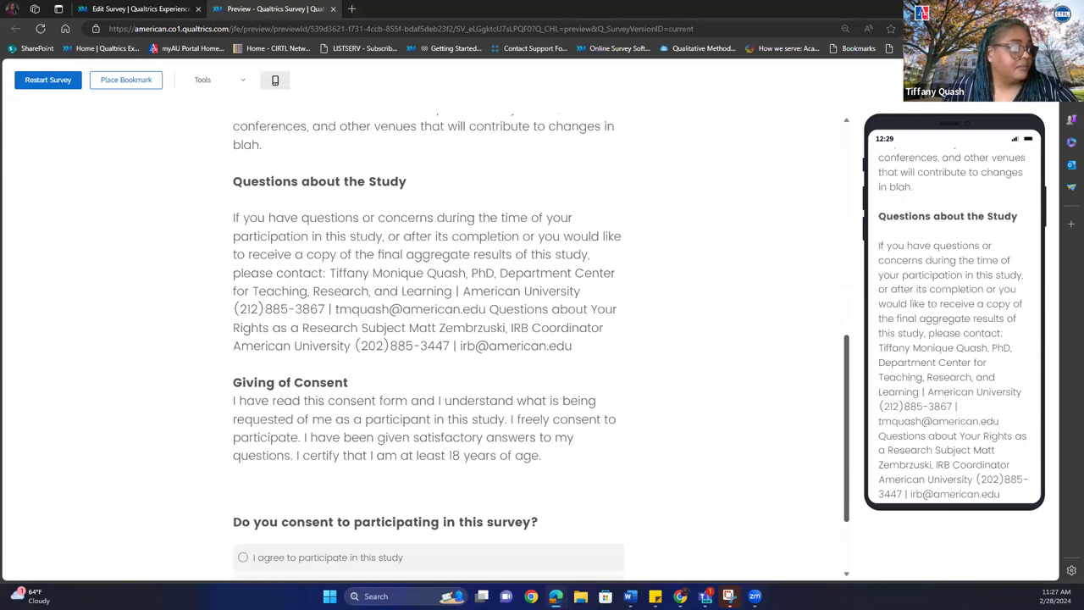
left_click(378, 446)
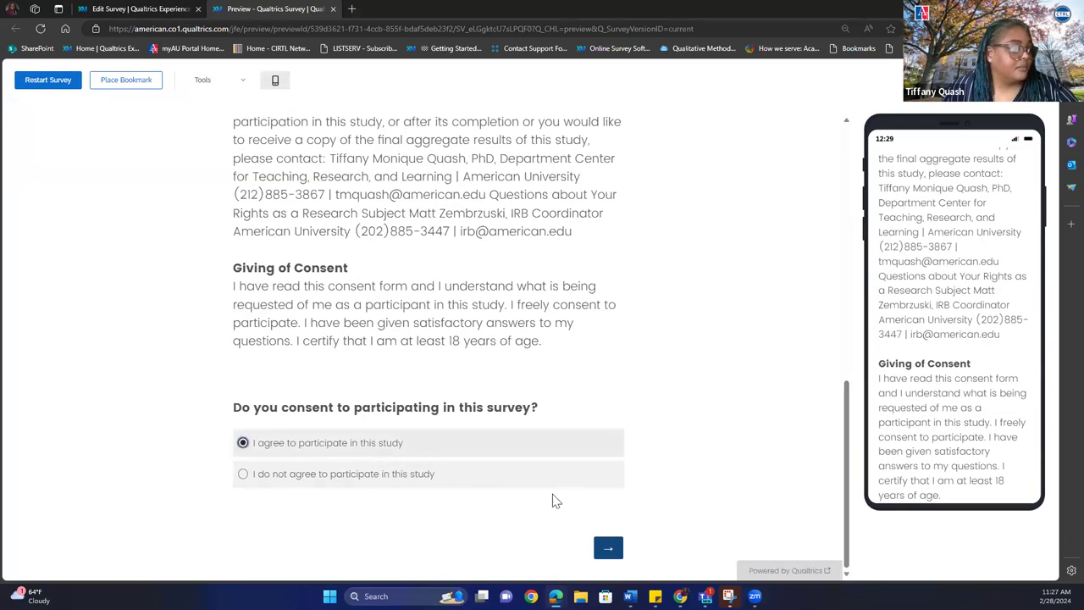
left_click(609, 550)
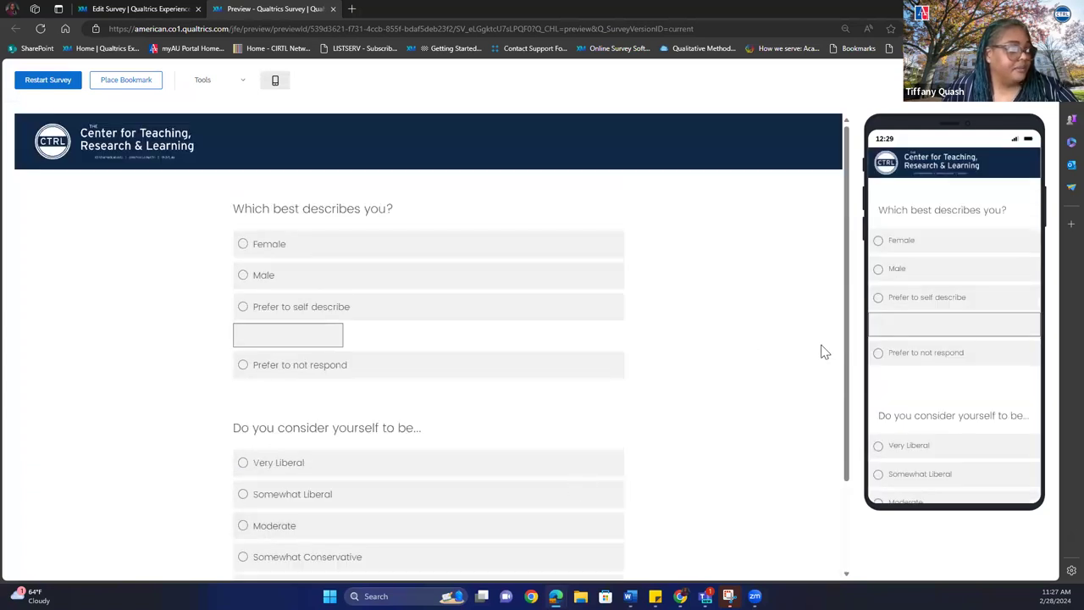
Step: Skip the demographic and donation questions to compare the donation amount and mission statement block with the previous run
scroll(850, 407, "down", 2)
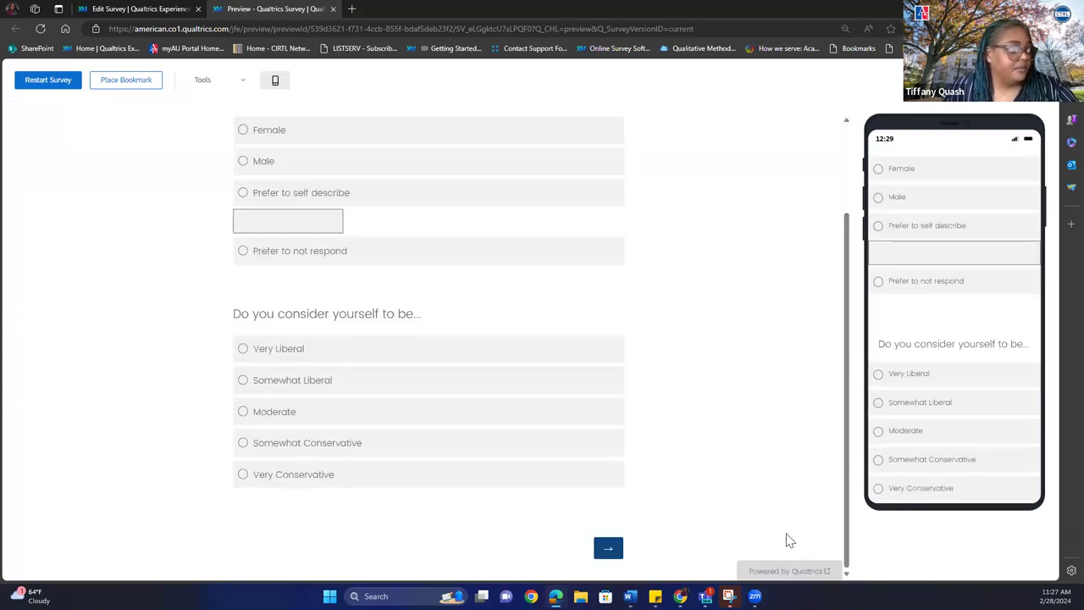
left_click(616, 549)
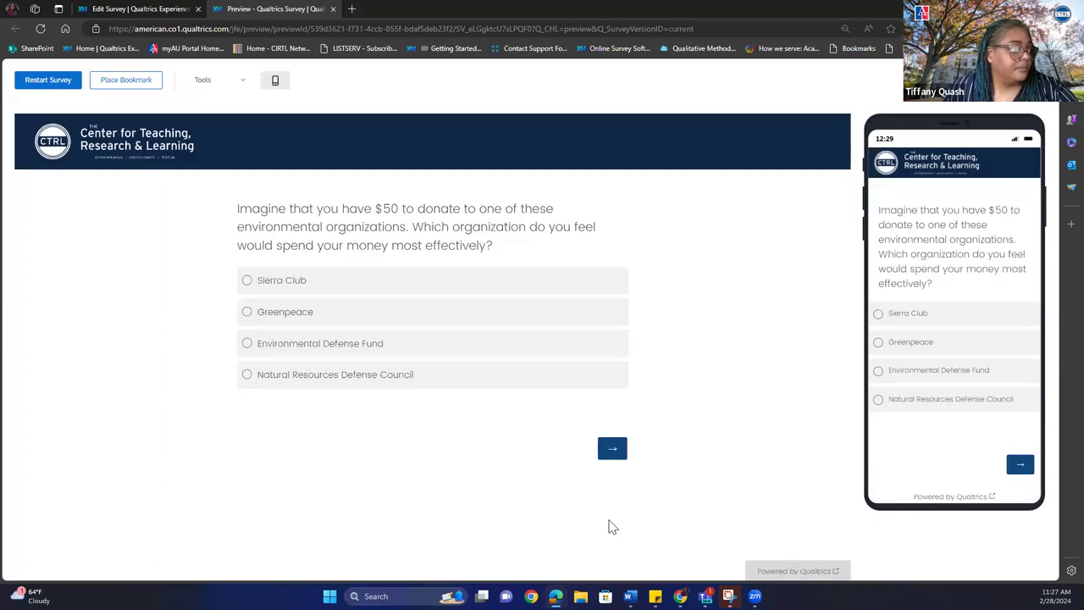
left_click(608, 449)
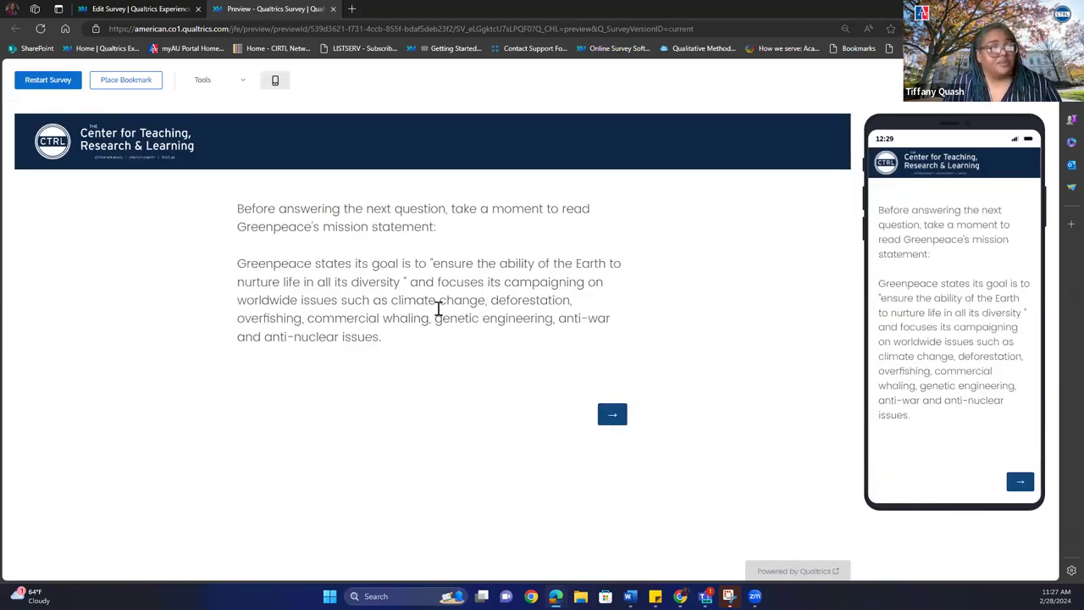
Step: Review the Group randomizer and its branches in the survey flow of the edited survey, and return to the builder
left_click(144, 11)
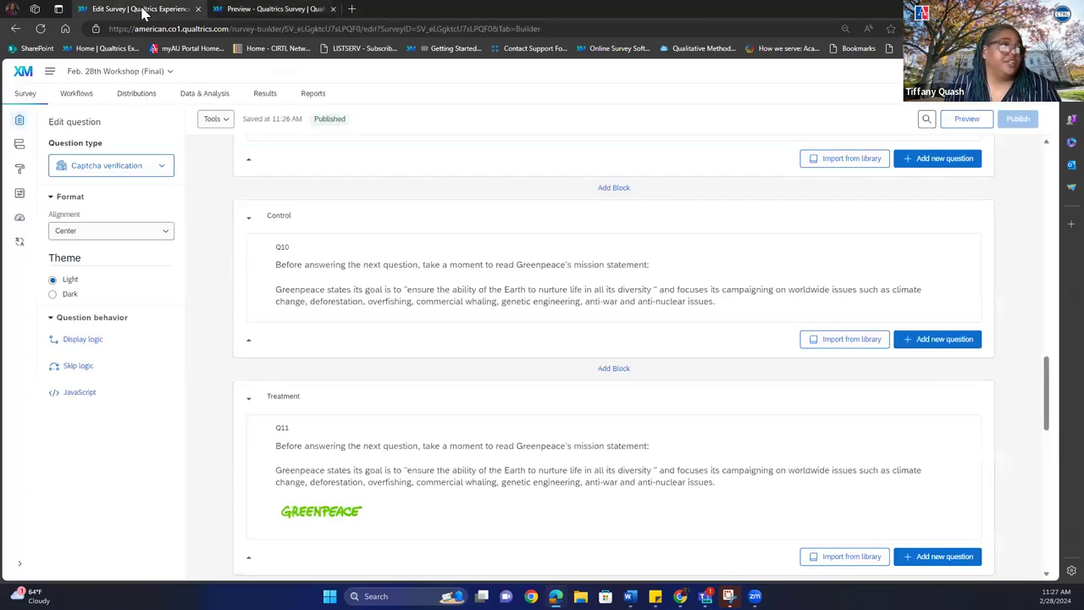
left_click(20, 144)
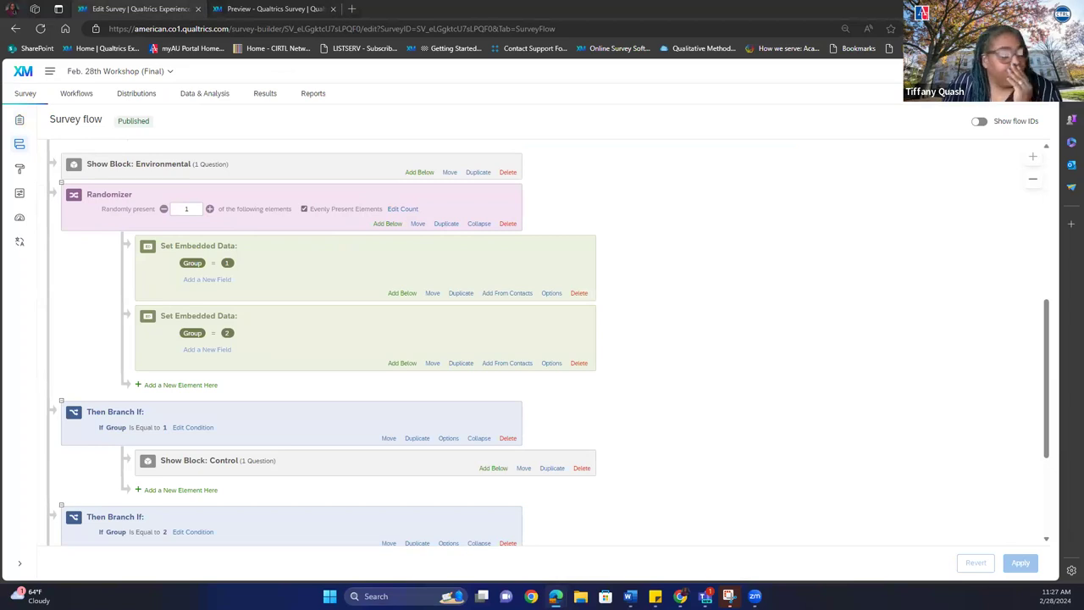
left_click(18, 121)
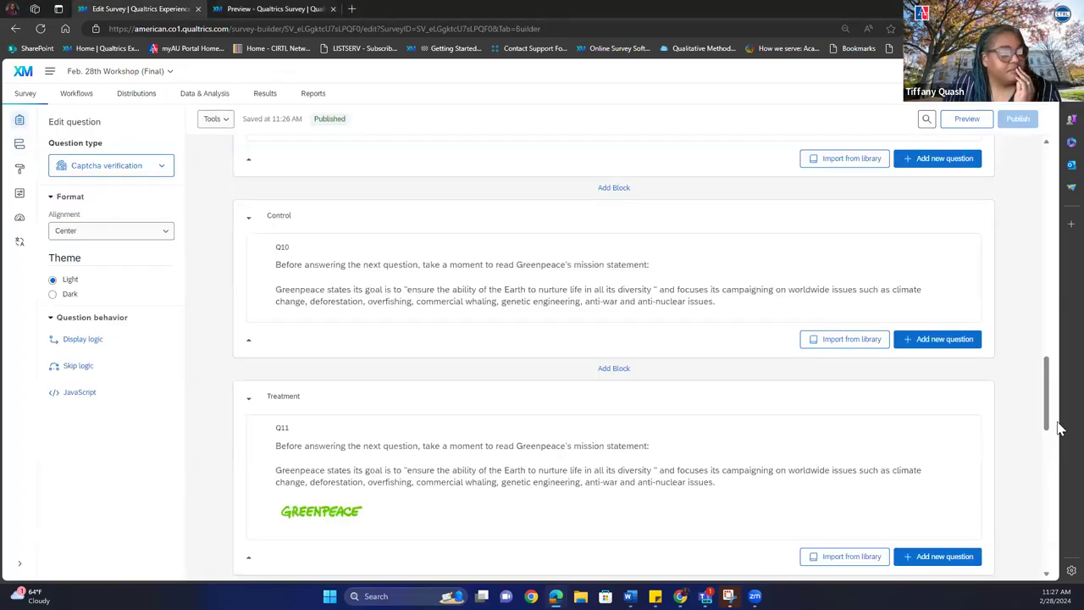
Step: Delete Block 6, which holds the unfinished thank-you text of Q12
left_click_drag(1048, 386, 1048, 396)
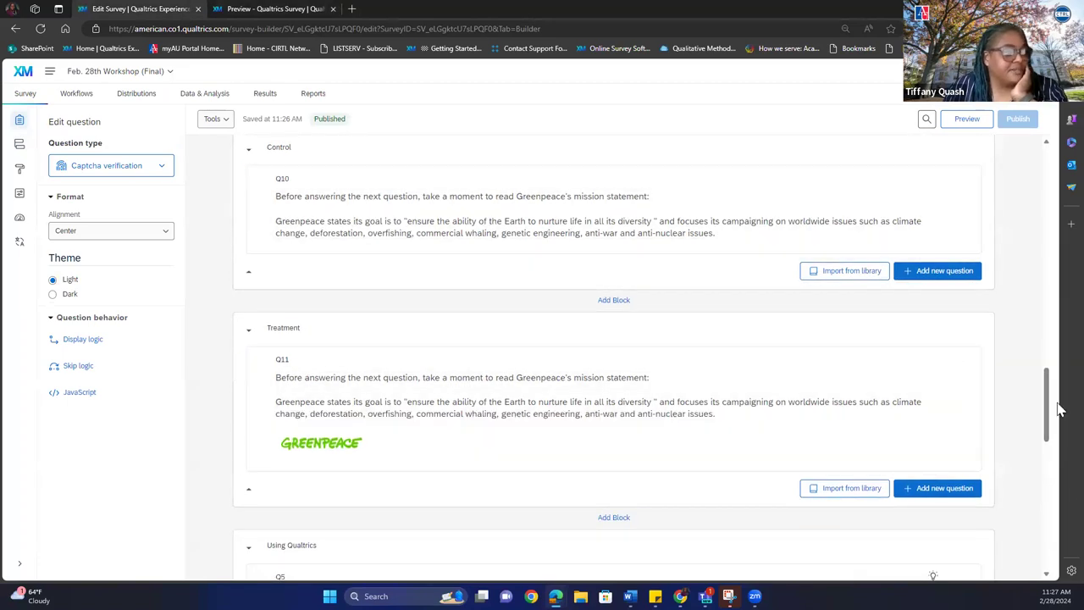
left_click_drag(1048, 405, 1046, 484)
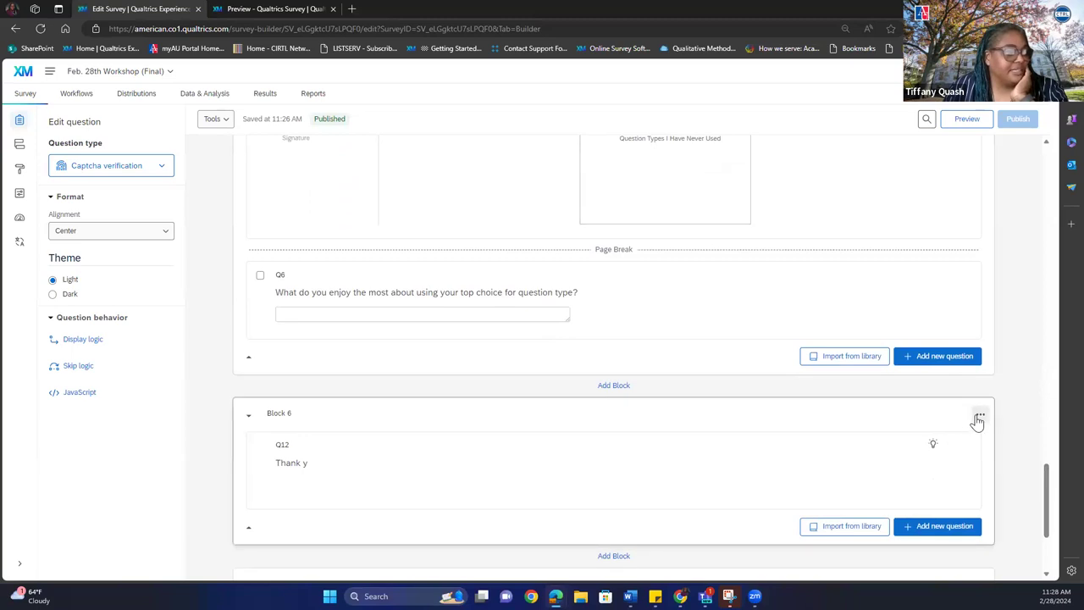
left_click(979, 416)
left_click(890, 342)
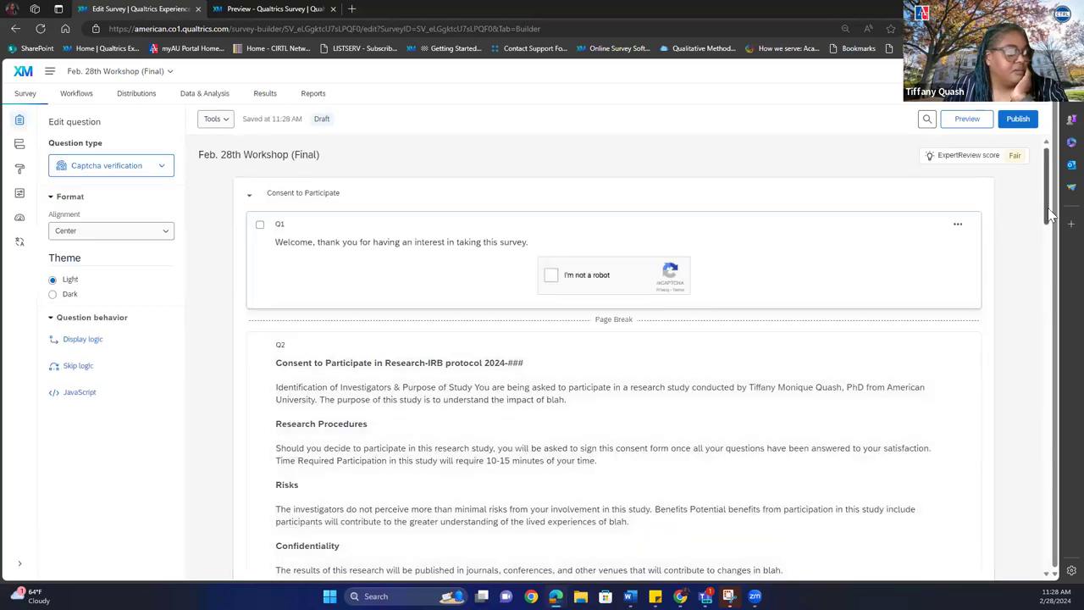
Step: Try the Password and Essay text box text types on Q6 in the Using Qualtrics block and restore Single line
left_click_drag(1049, 216, 1027, 494)
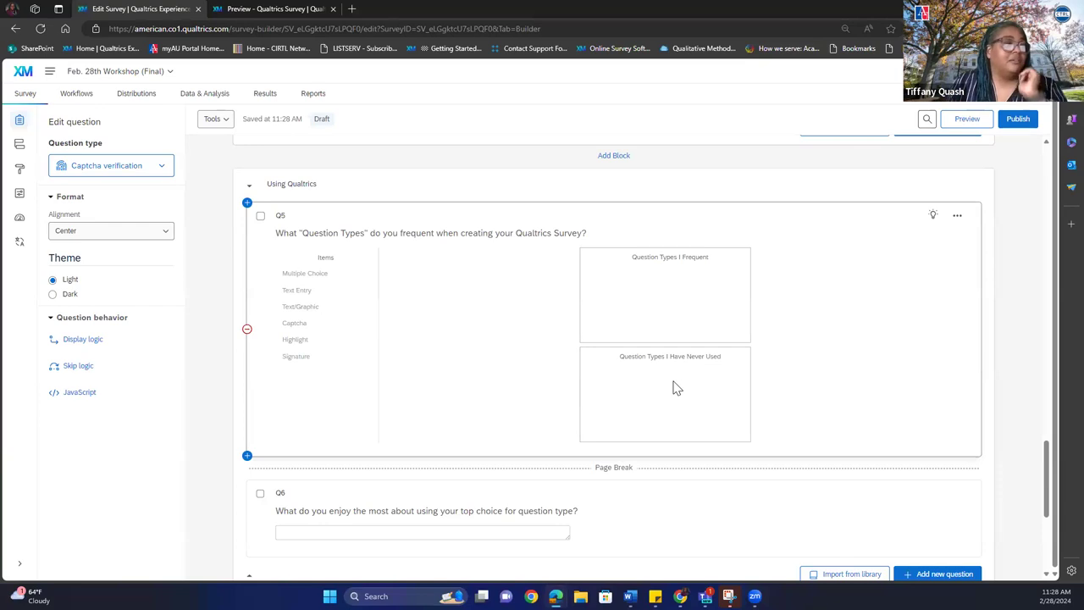
left_click(498, 531)
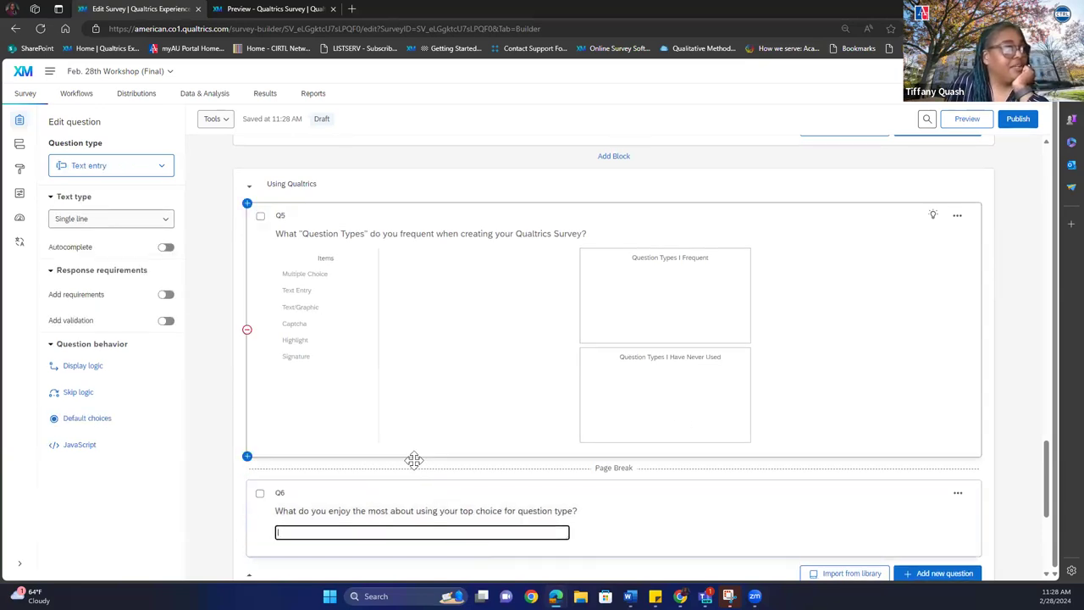
left_click(109, 220)
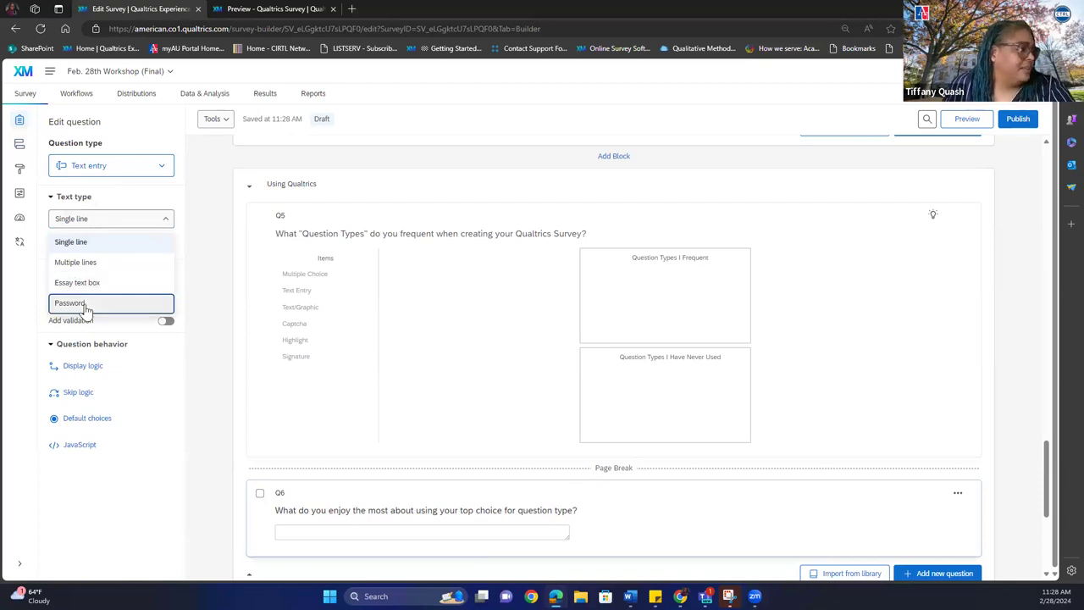
left_click(85, 304)
left_click(92, 220)
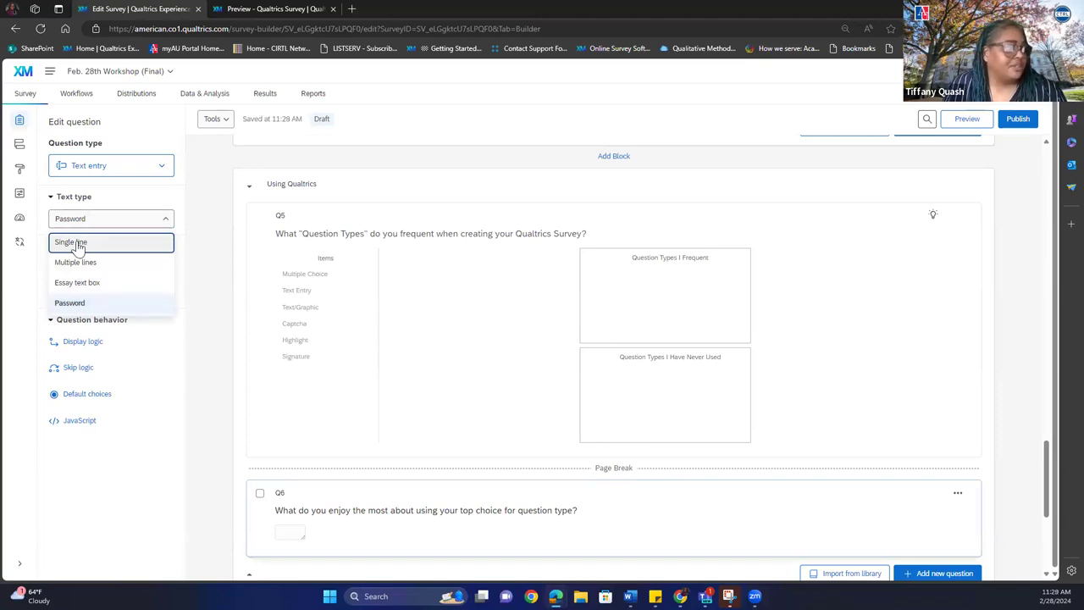
left_click(77, 243)
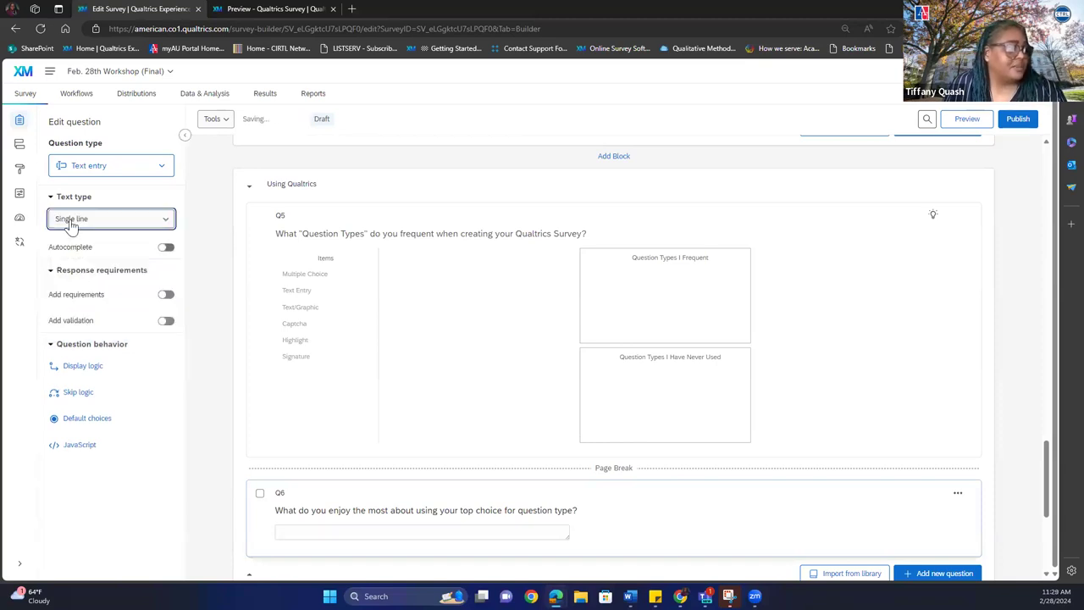
left_click(72, 222)
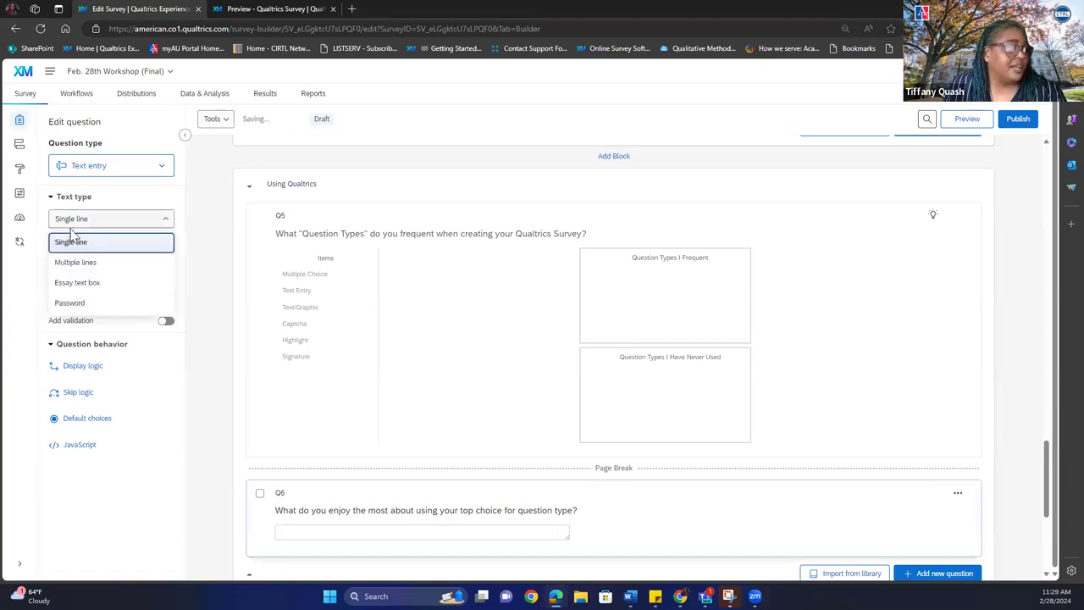
left_click(70, 288)
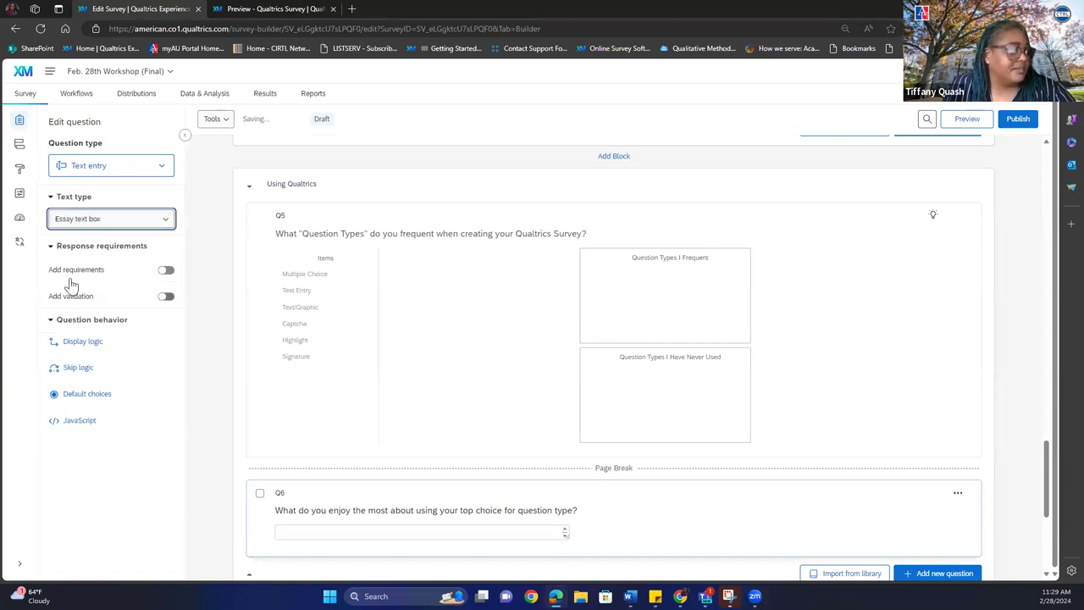
left_click(73, 222)
left_click(74, 244)
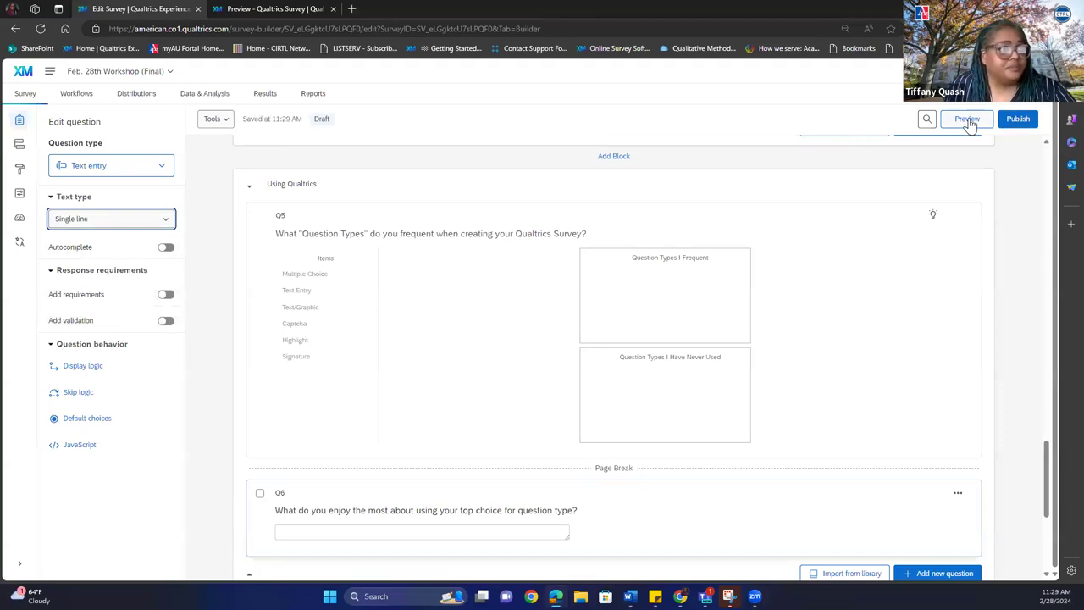
Step: Publish the updated survey and open its anonymous link in the distribution options
left_click(1019, 120)
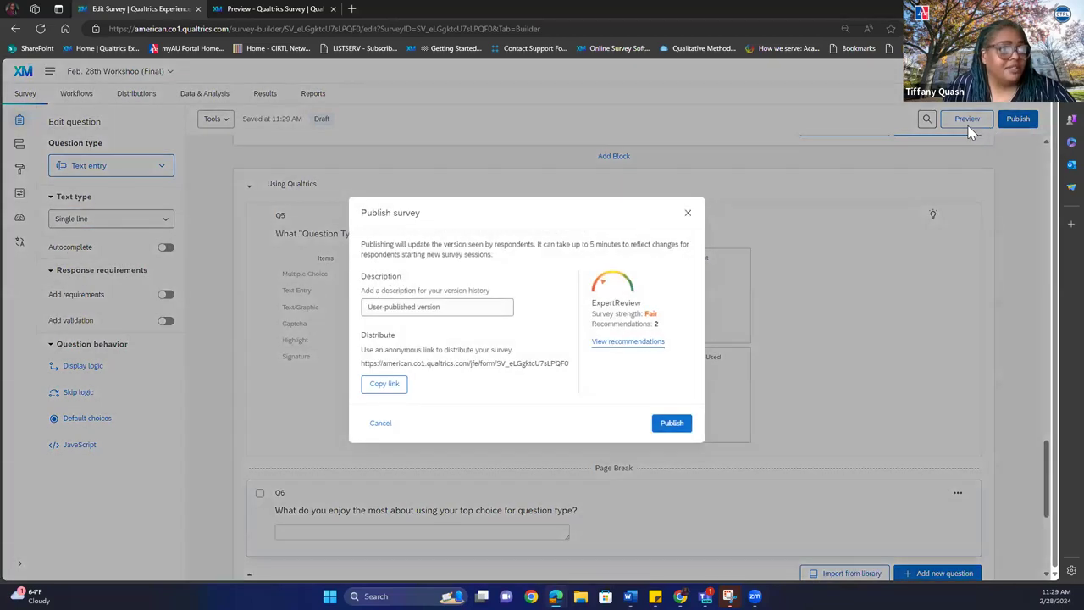
left_click(672, 425)
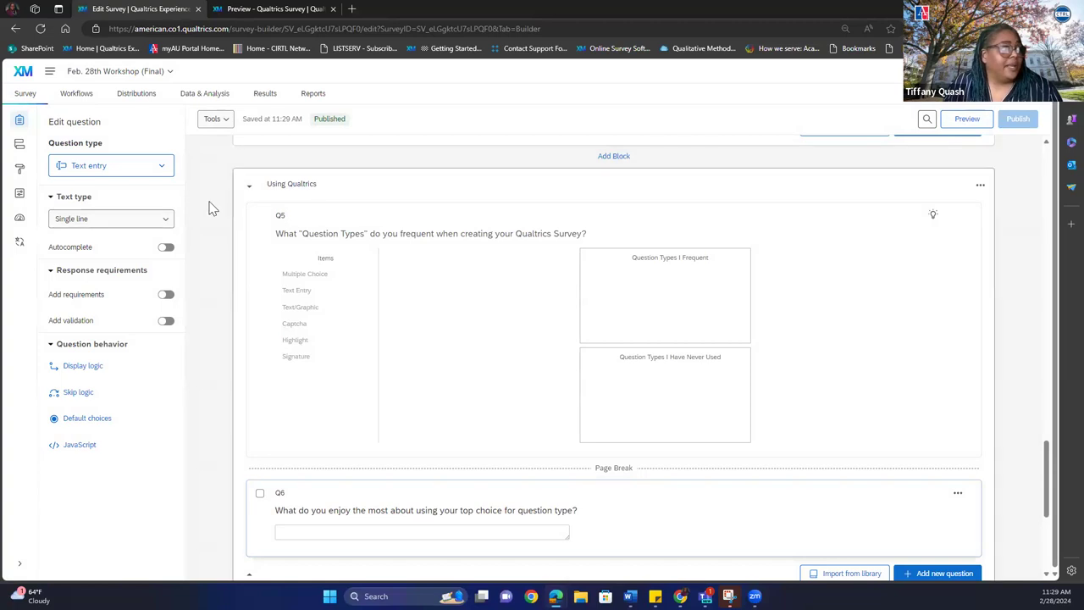
left_click(136, 95)
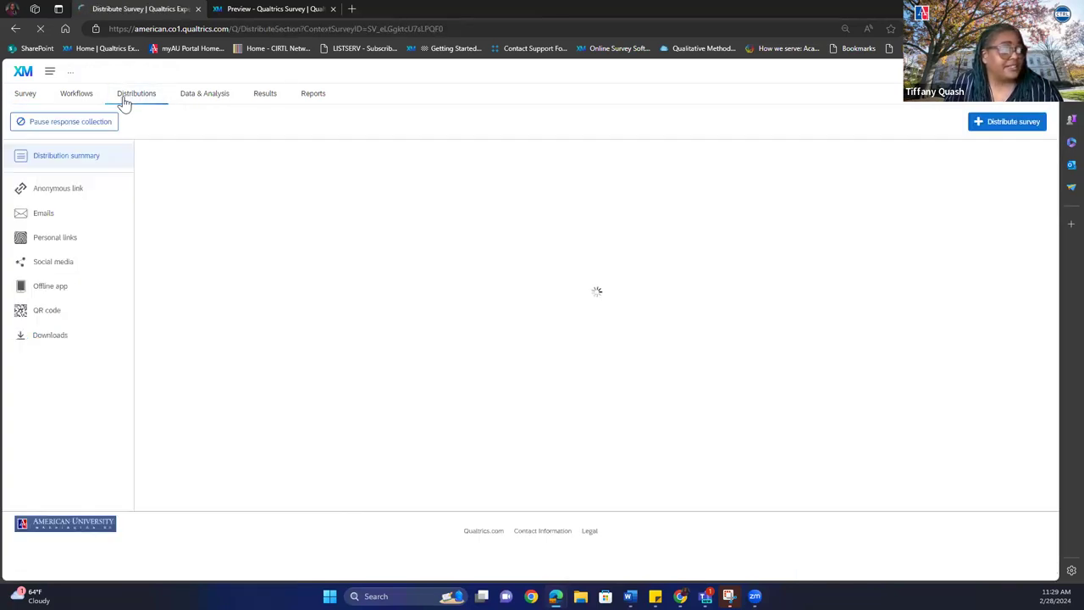
left_click(67, 194)
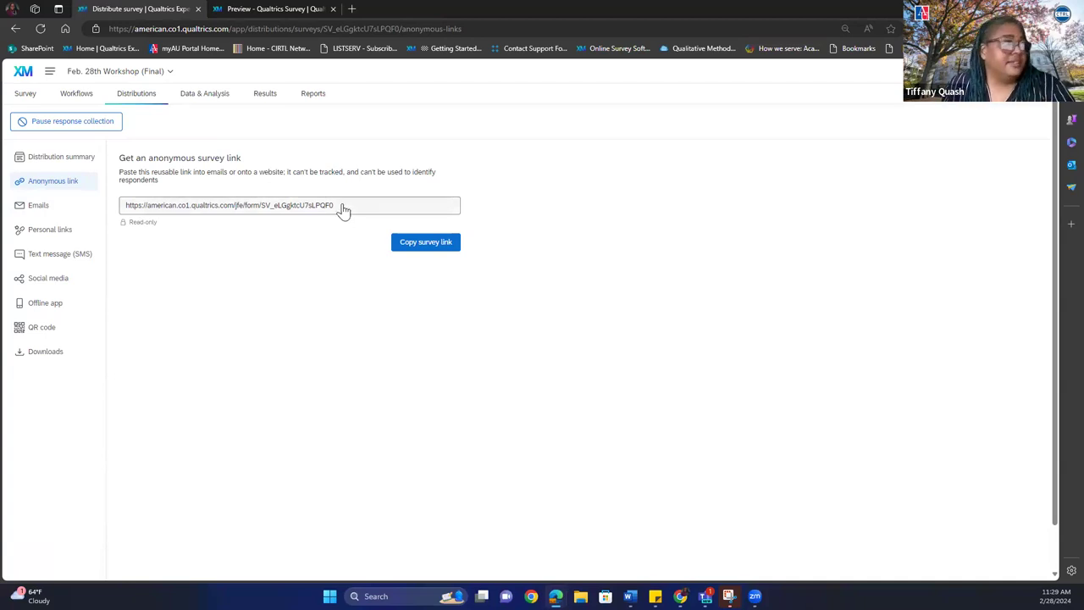
Step: Copy the anonymous survey link and restart the open survey preview
left_click(411, 244)
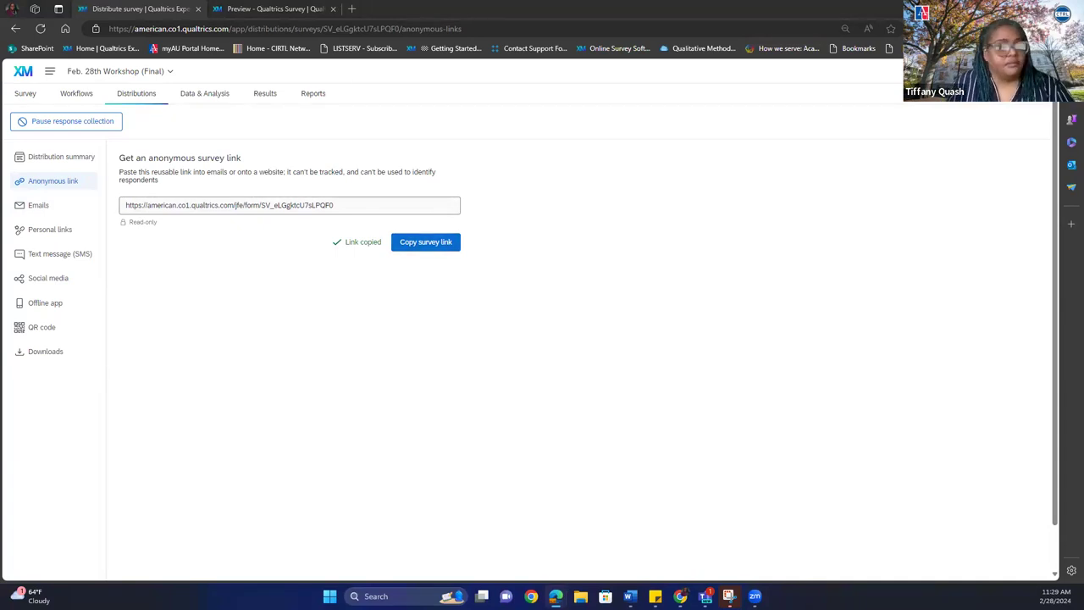
left_click(270, 11)
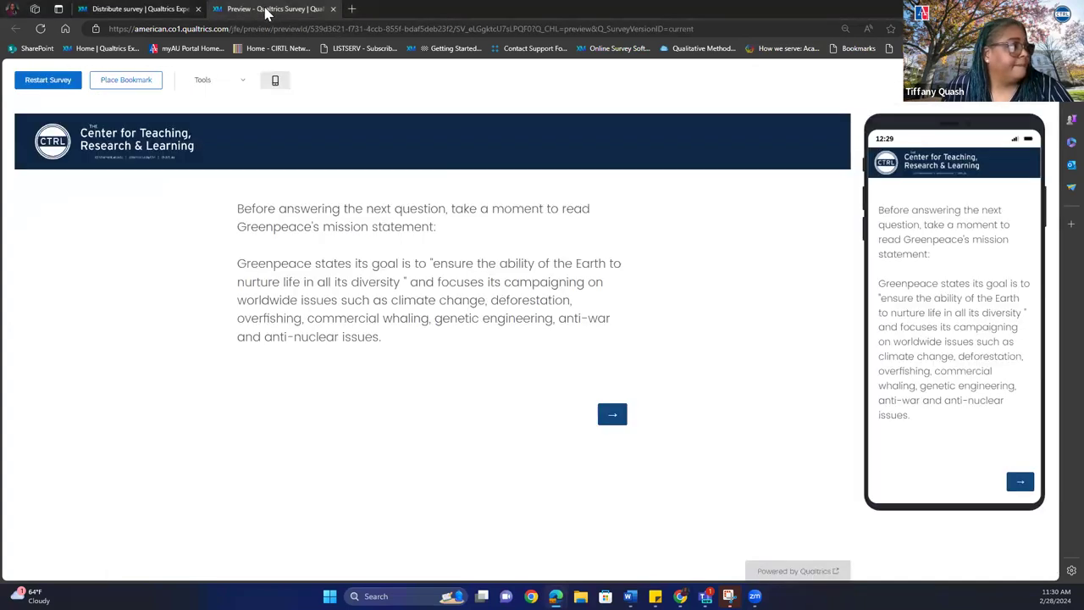
left_click(50, 85)
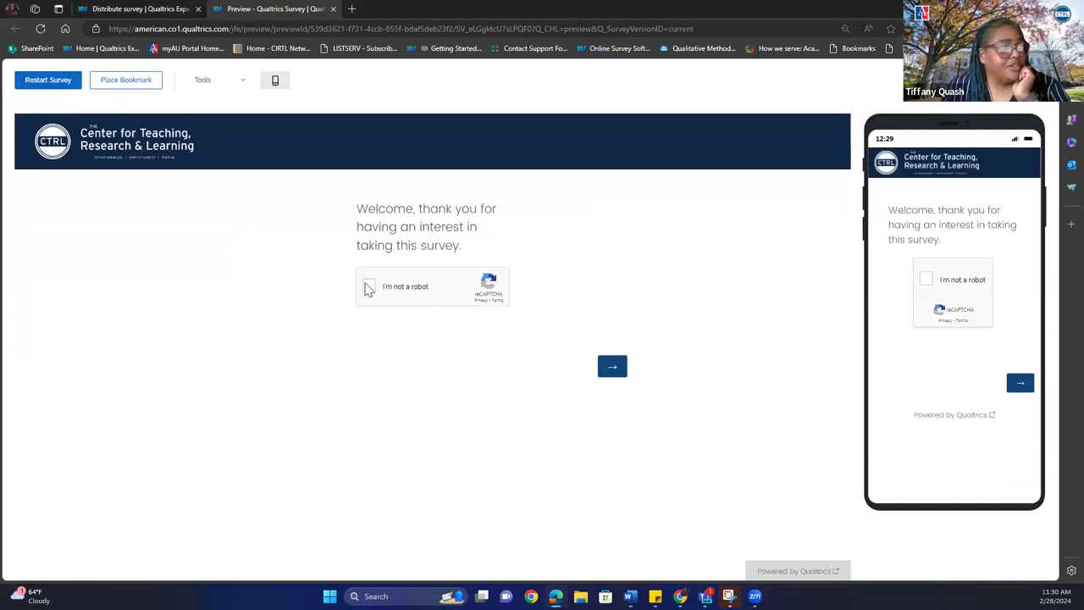
Step: Complete the captcha in the preview and agree to participate in the study on the consent page
left_click(369, 289)
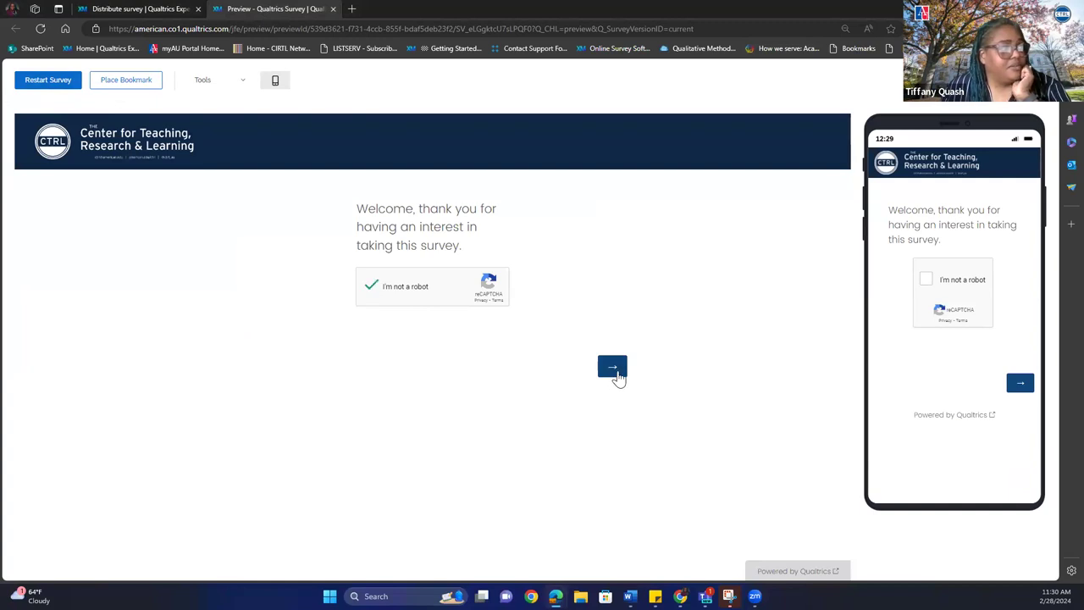
left_click(617, 374)
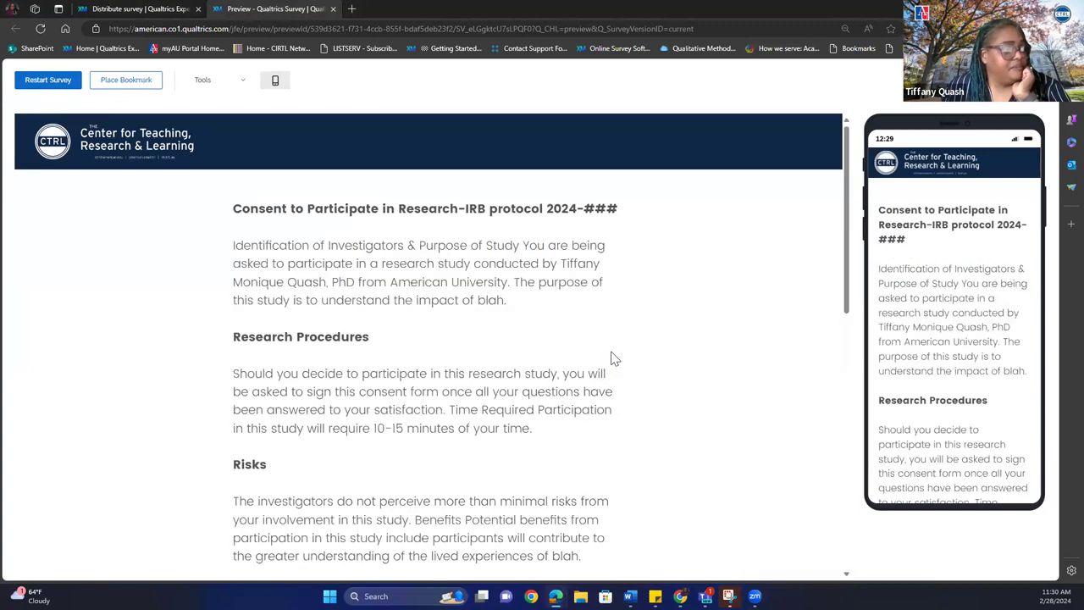
left_click_drag(843, 244, 858, 510)
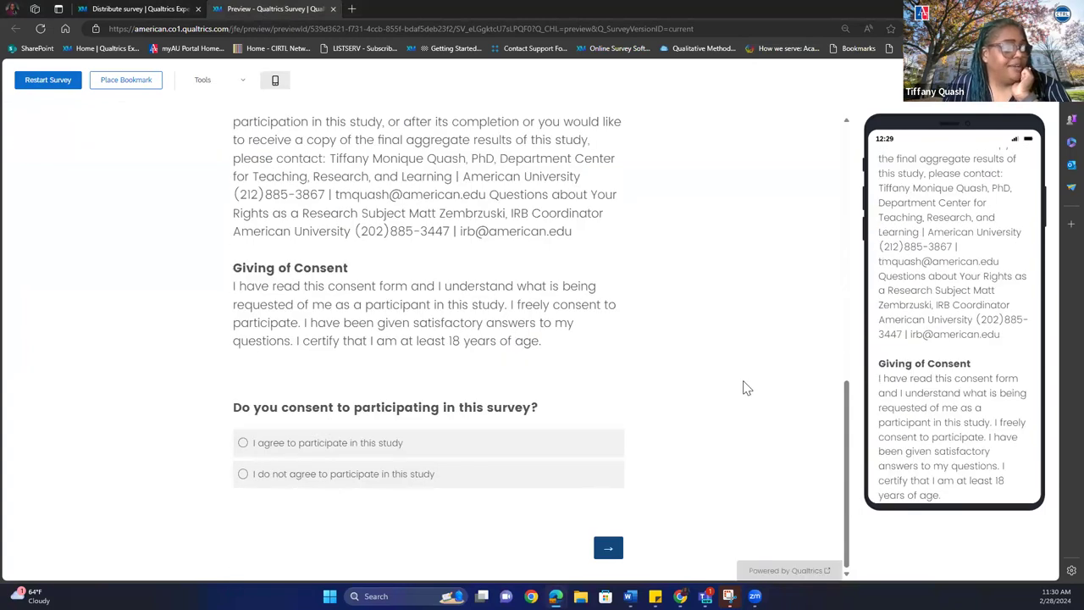
left_click(376, 457)
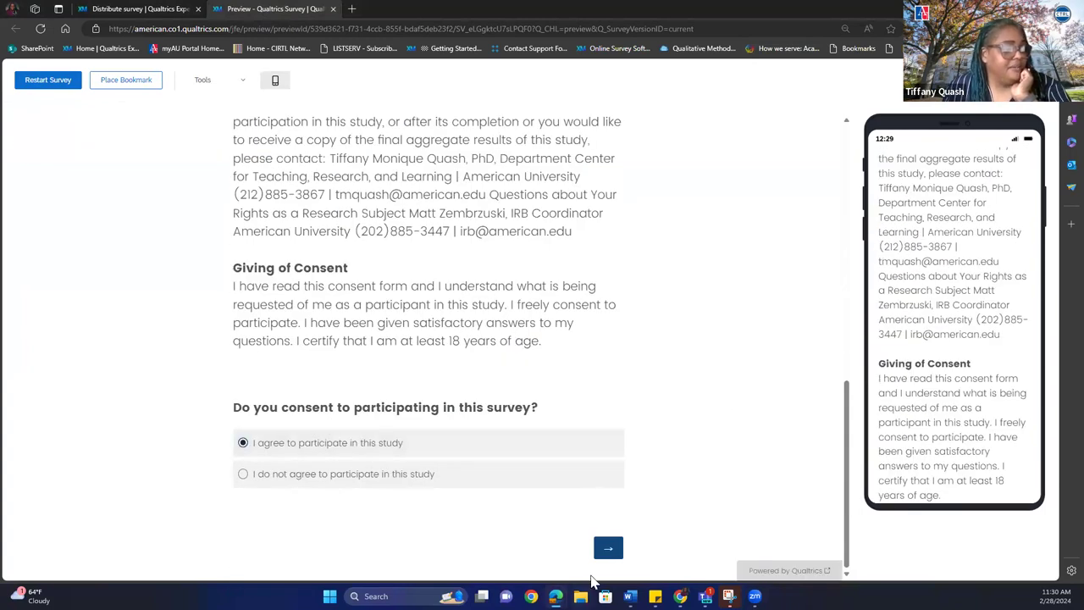
left_click(607, 550)
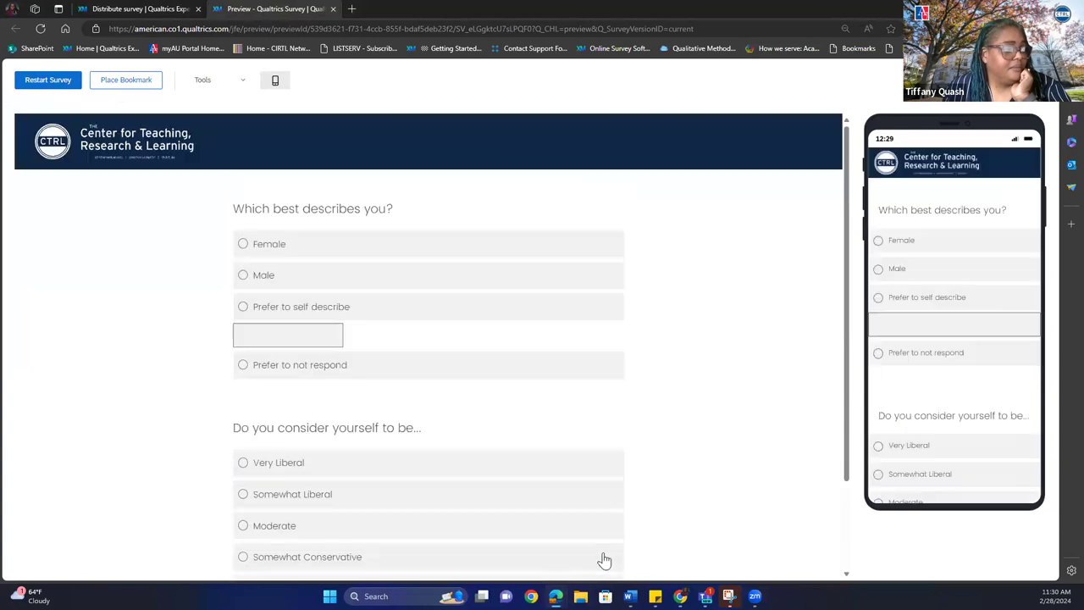
Step: Answer the demographic questions with Female and Very Liberal, and continue to the donation question
left_click(255, 245)
scroll(381, 483, "down", 2)
left_click(286, 349)
left_click(607, 550)
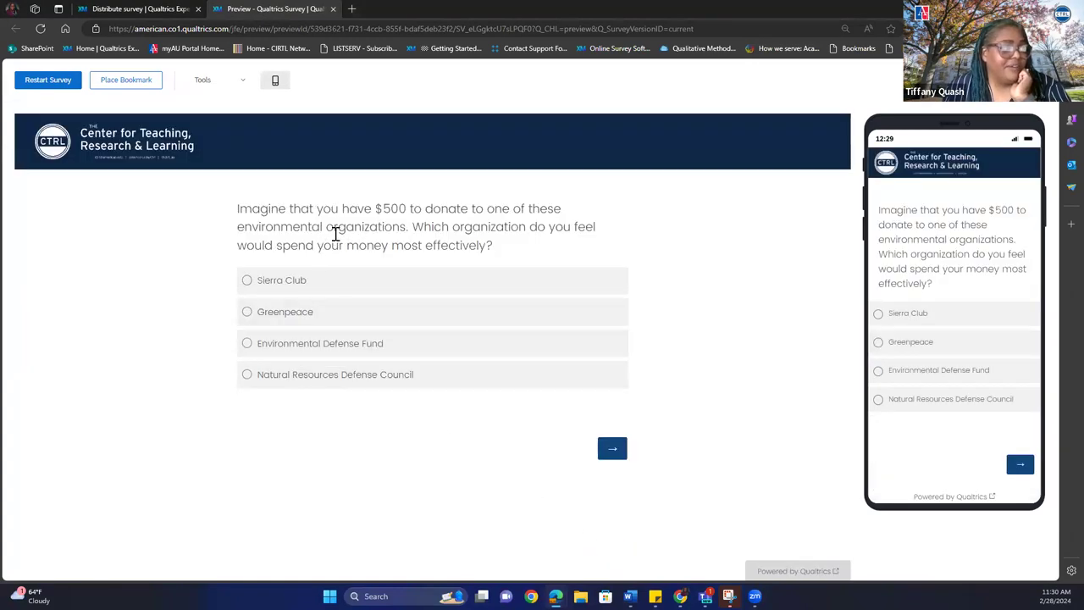
Step: Choose Environmental Defense Fund for the $500 donation and continue past the Greenpeace mission statement page
left_click(247, 347)
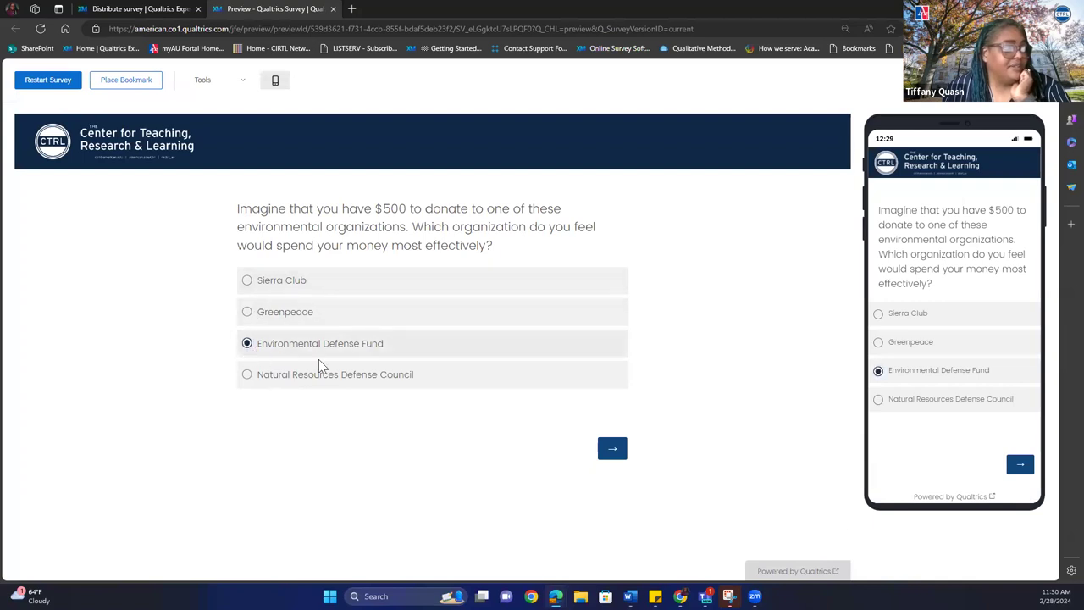
left_click(610, 454)
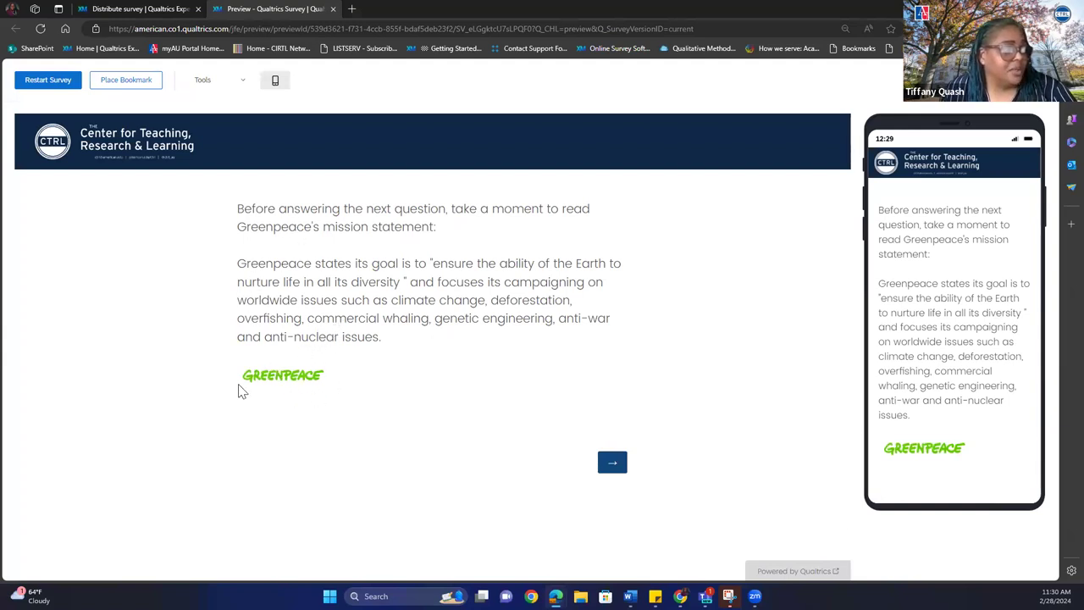
left_click(608, 467)
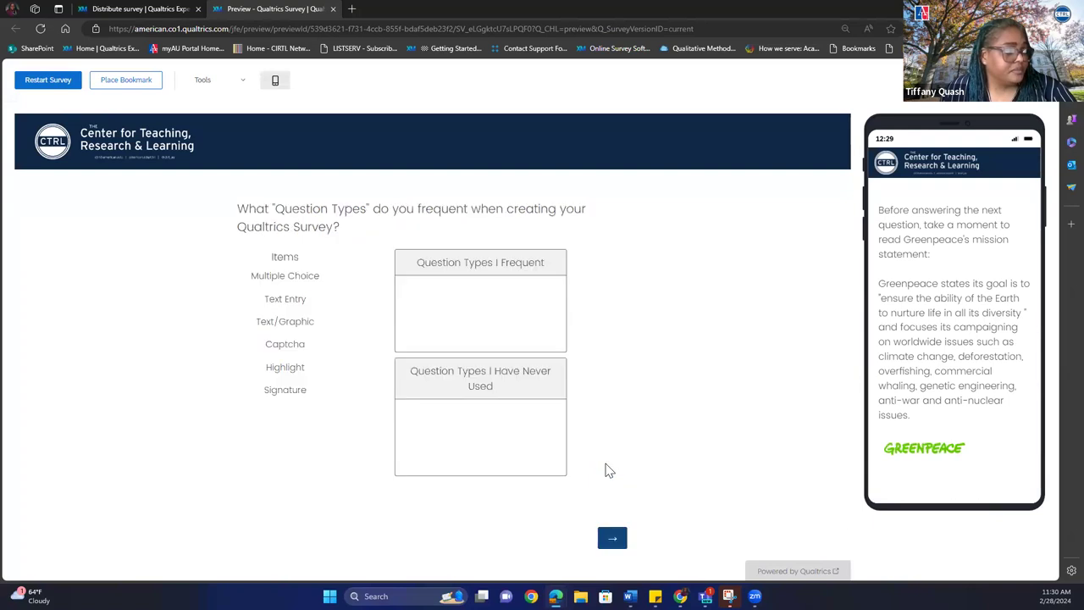
Step: Sort Multiple Choice, Signature, Captcha and Text Entry into Question Types I Frequent, and Highlight and Text/Graphic into Question Types I Have Never Used
left_click_drag(284, 276, 438, 286)
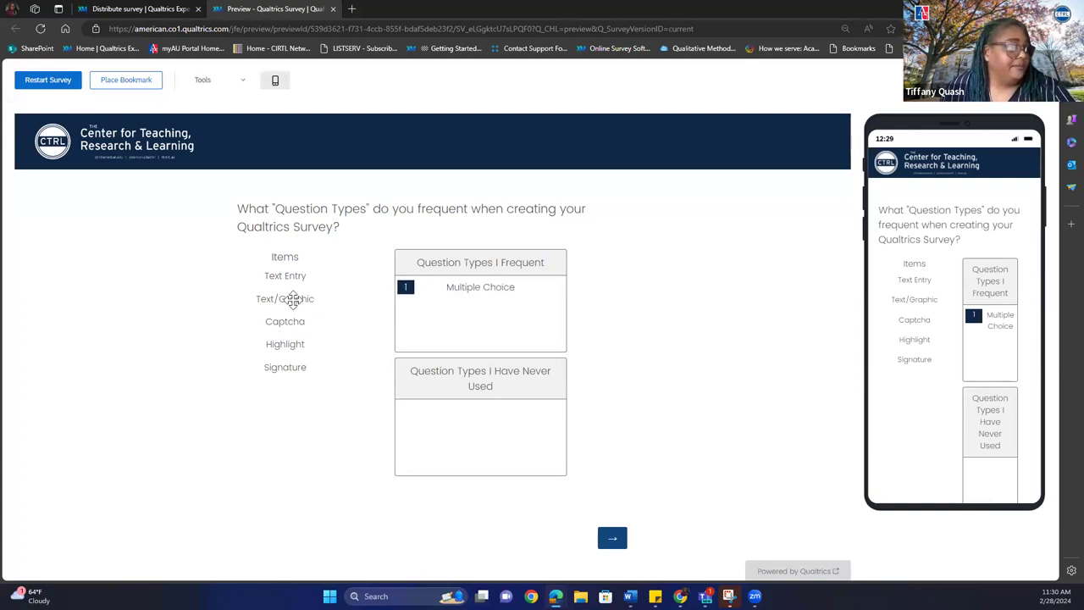
left_click_drag(283, 343, 443, 411)
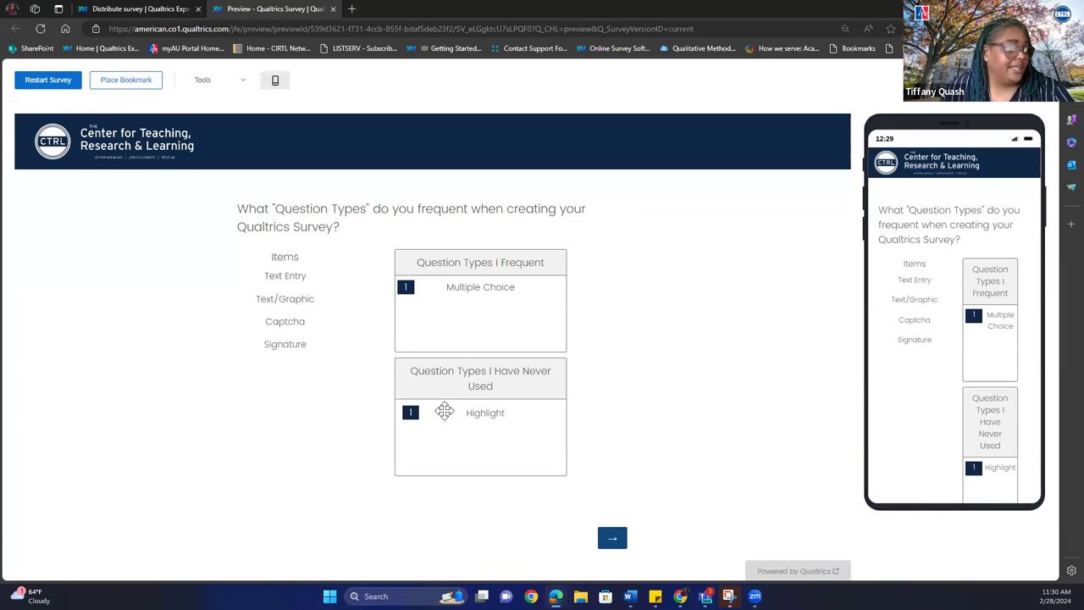
mouse_move(294, 348)
left_mouse_down()
mouse_move(415, 392)
mouse_move(474, 294)
mouse_move(452, 314)
left_mouse_up()
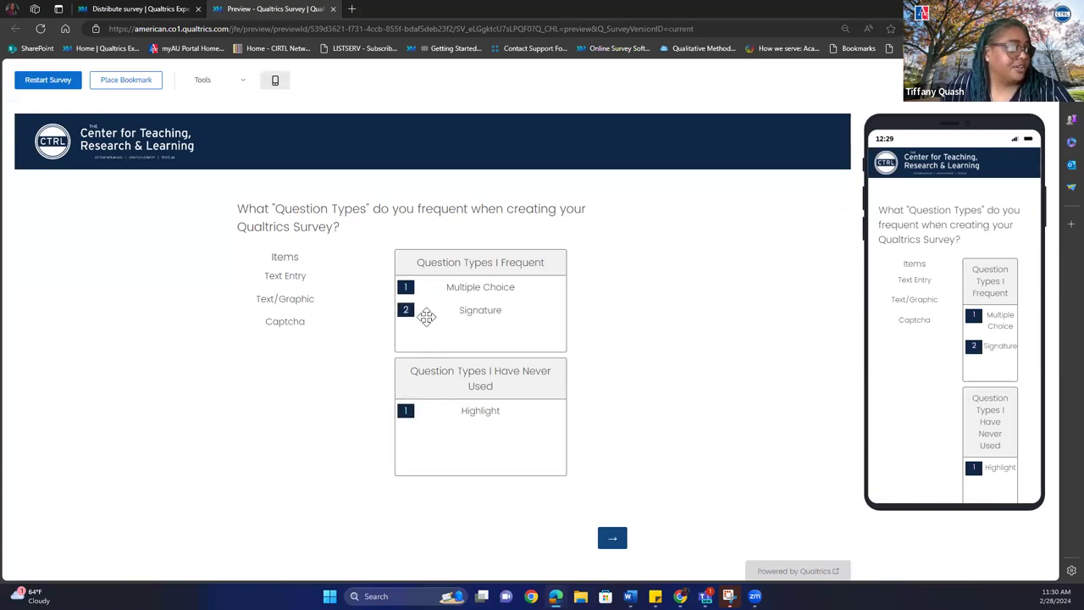
left_click_drag(286, 327, 447, 332)
left_click_drag(287, 299, 448, 426)
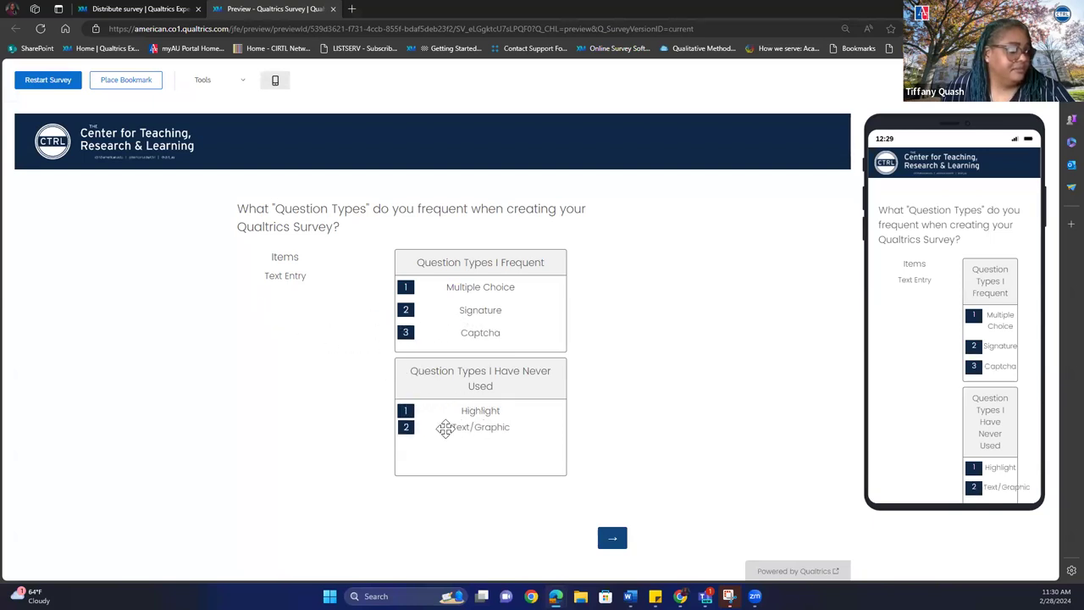
left_click_drag(295, 279, 445, 336)
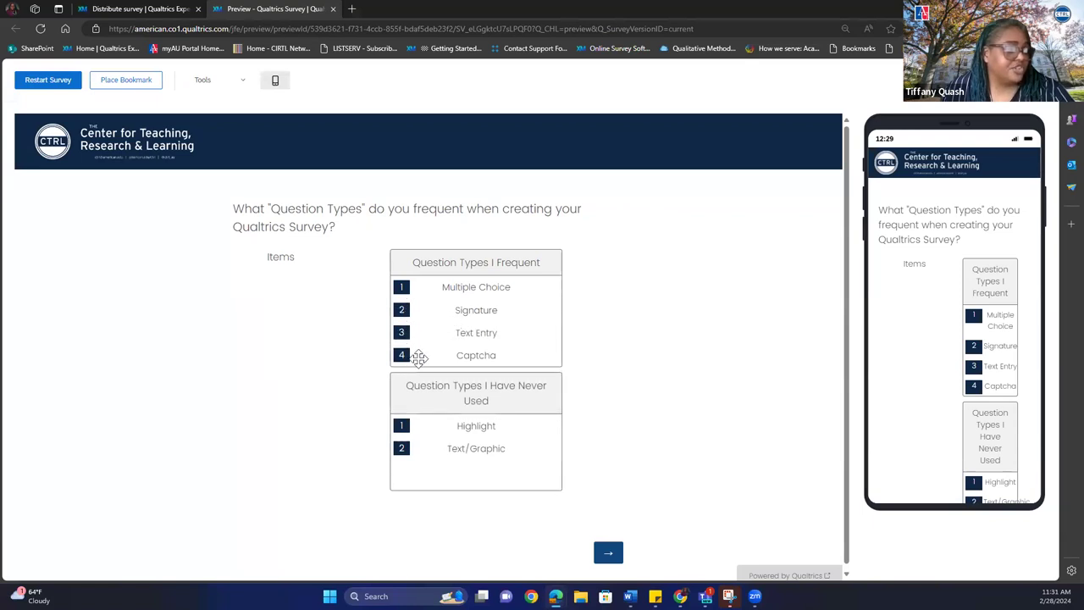
Step: Rerank the frequent question types with Captcha first and Text Entry second, and continue to the following question
left_click_drag(463, 356, 464, 286)
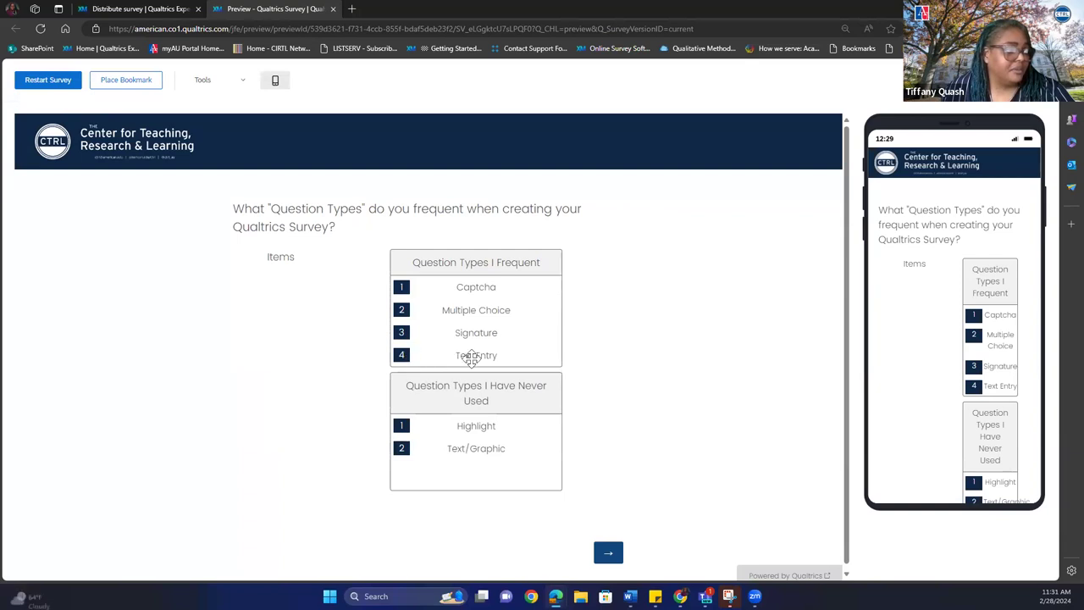
left_click_drag(475, 354, 476, 309)
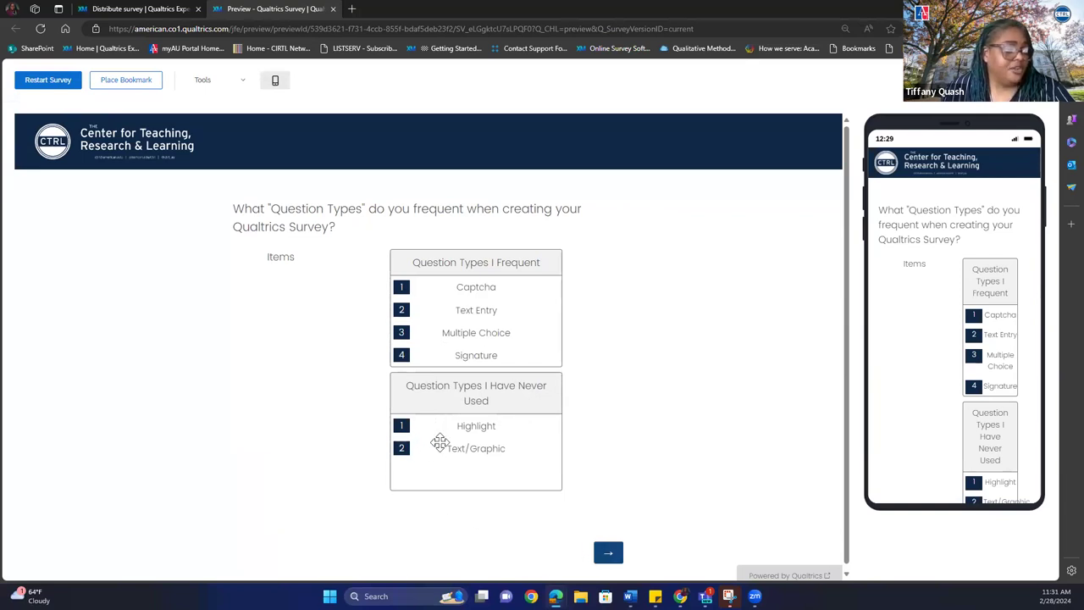
left_click(609, 556)
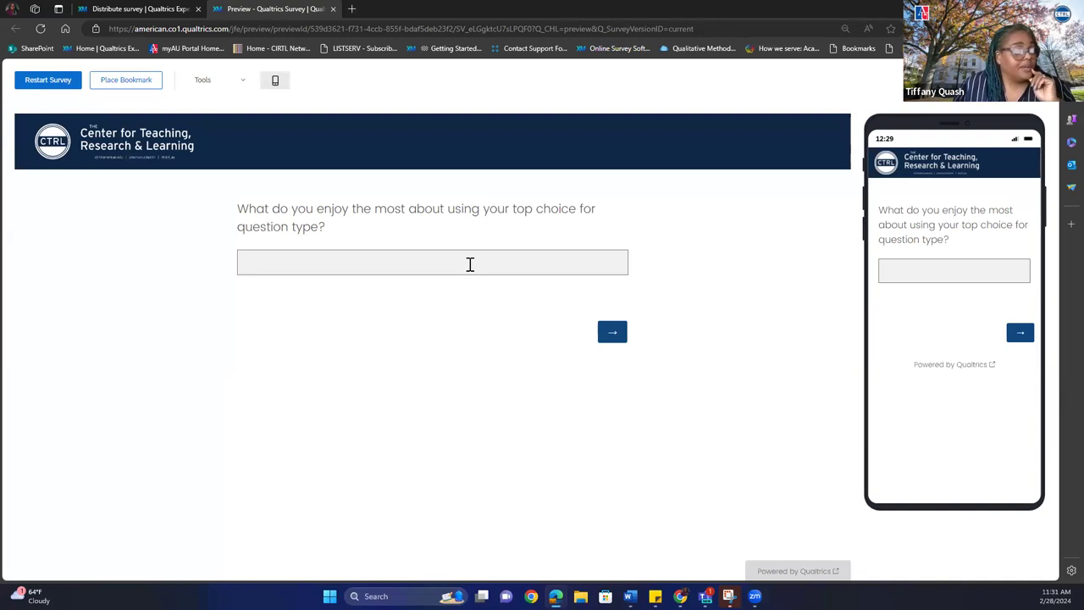
Step: Submit the preview response with "It's fun!" as the reason for enjoying the top question type, and restart the survey
left_click(528, 266)
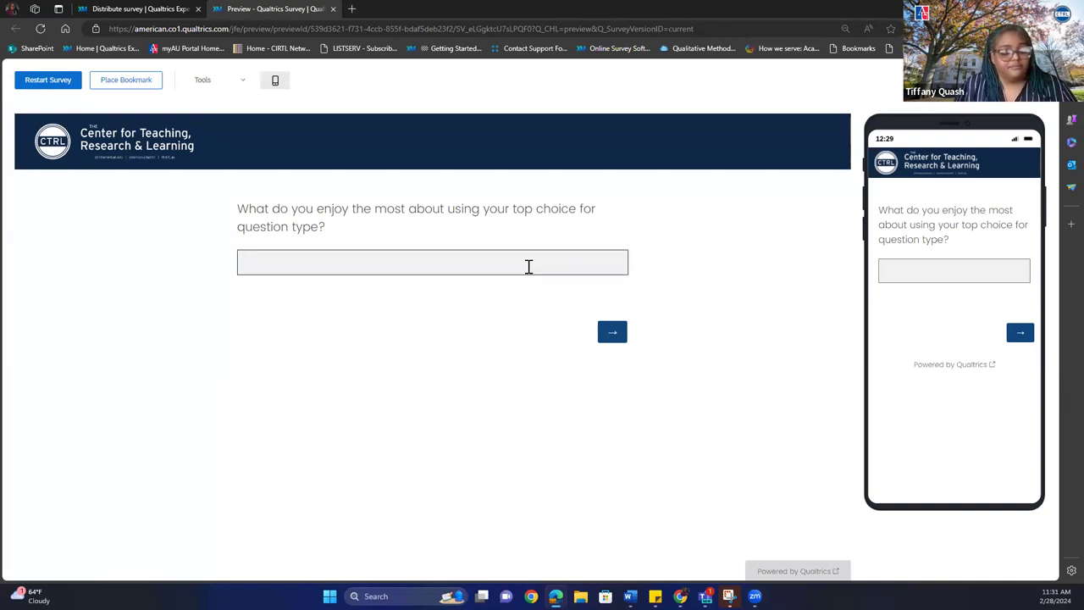
type("It's fun!")
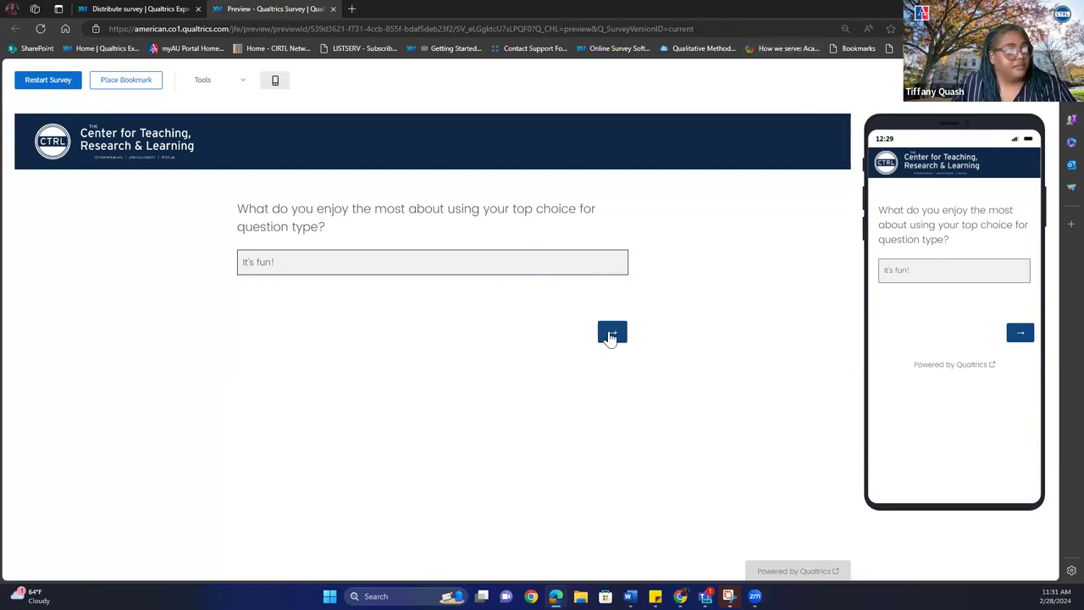
left_click(609, 335)
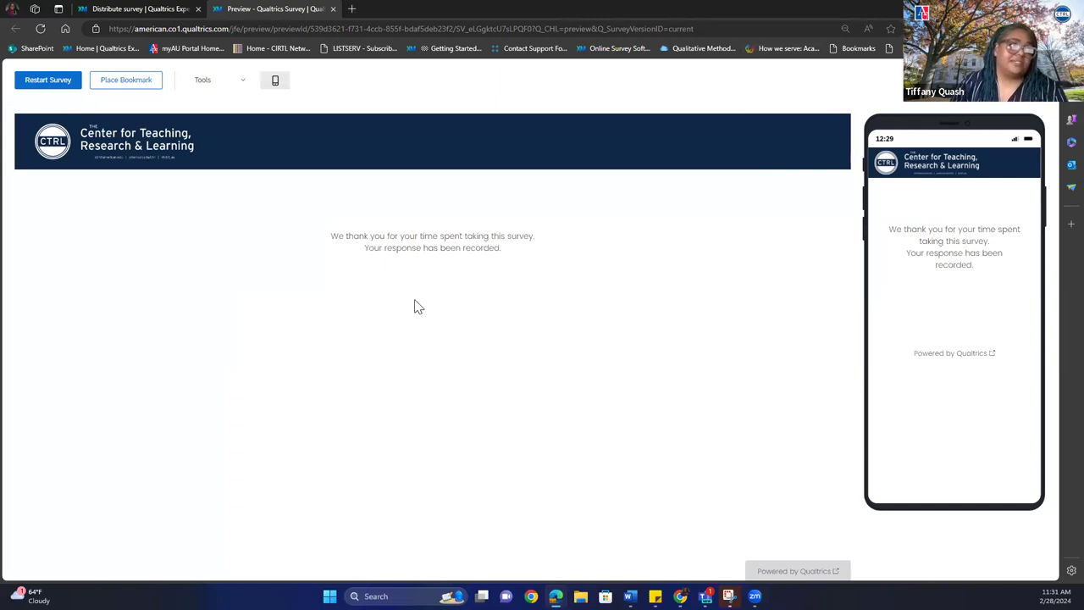
left_click(41, 87)
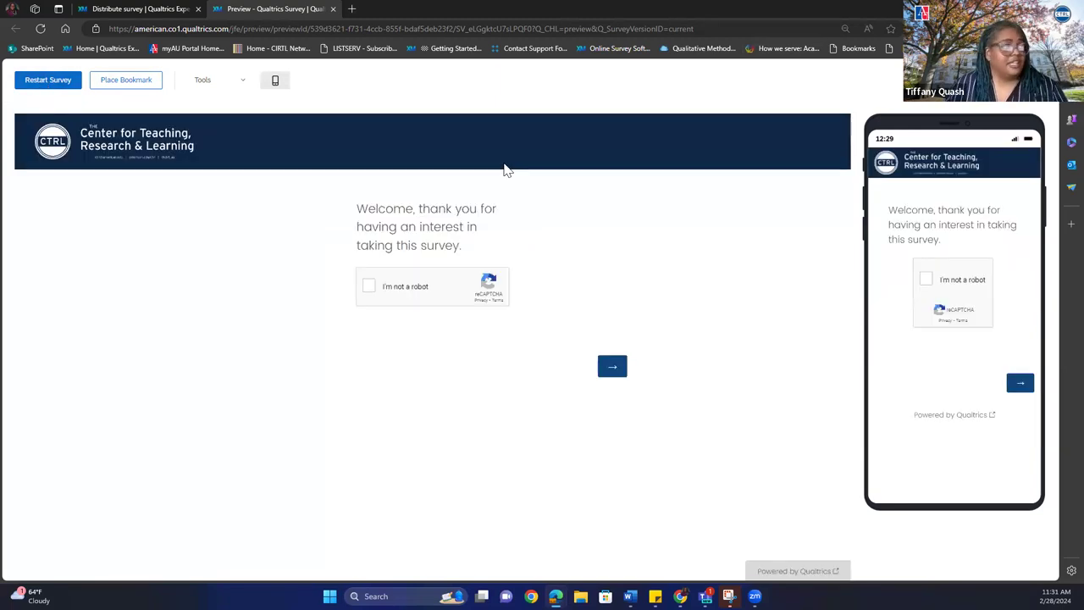
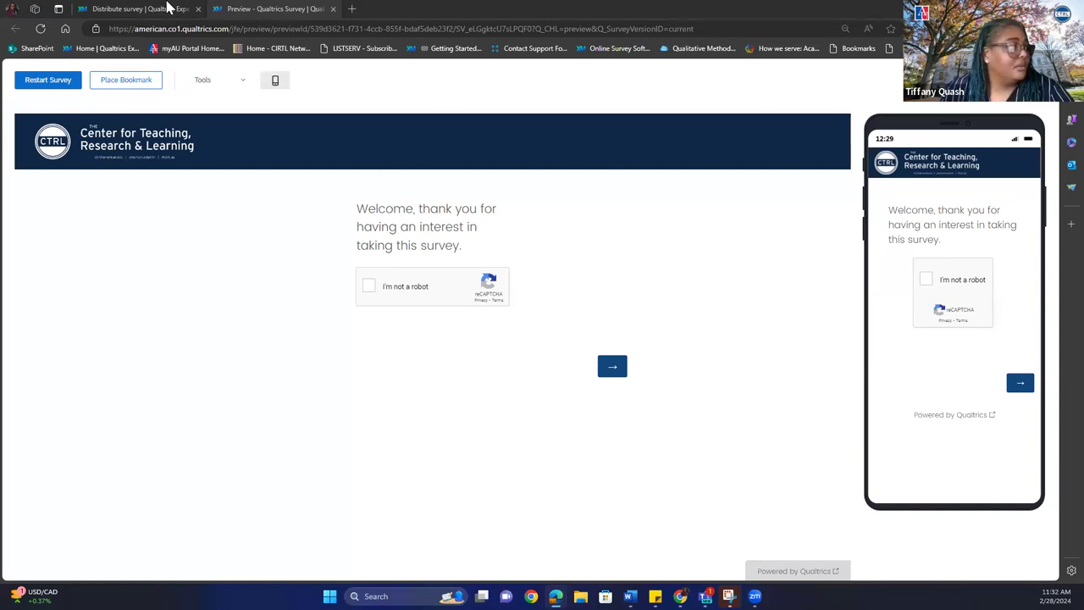
Step: Add the Group embedded data field as a column in the survey's response data table
left_click(89, 10)
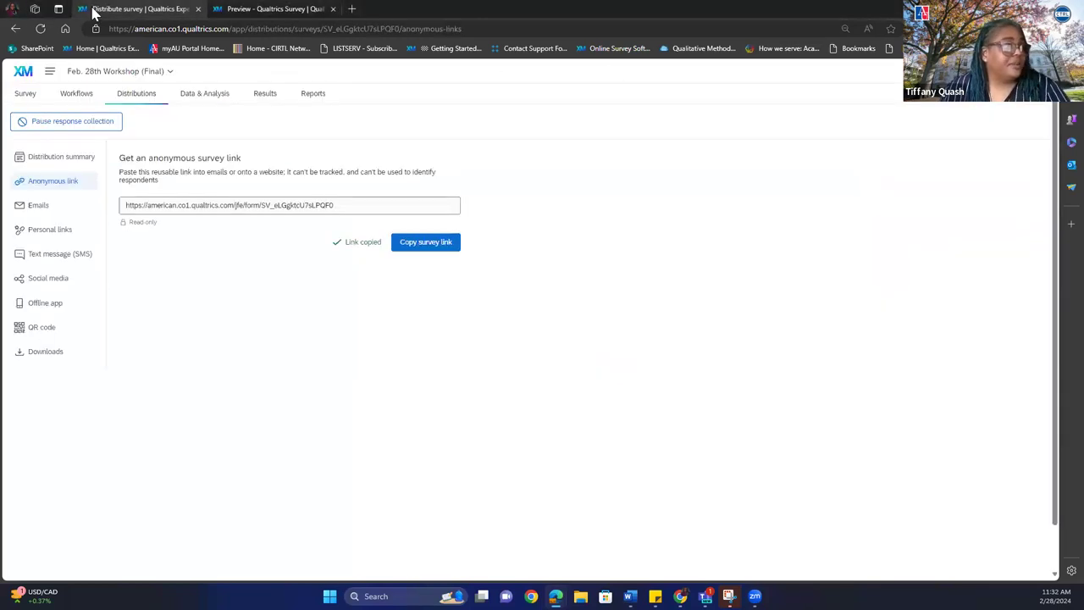
left_click(194, 97)
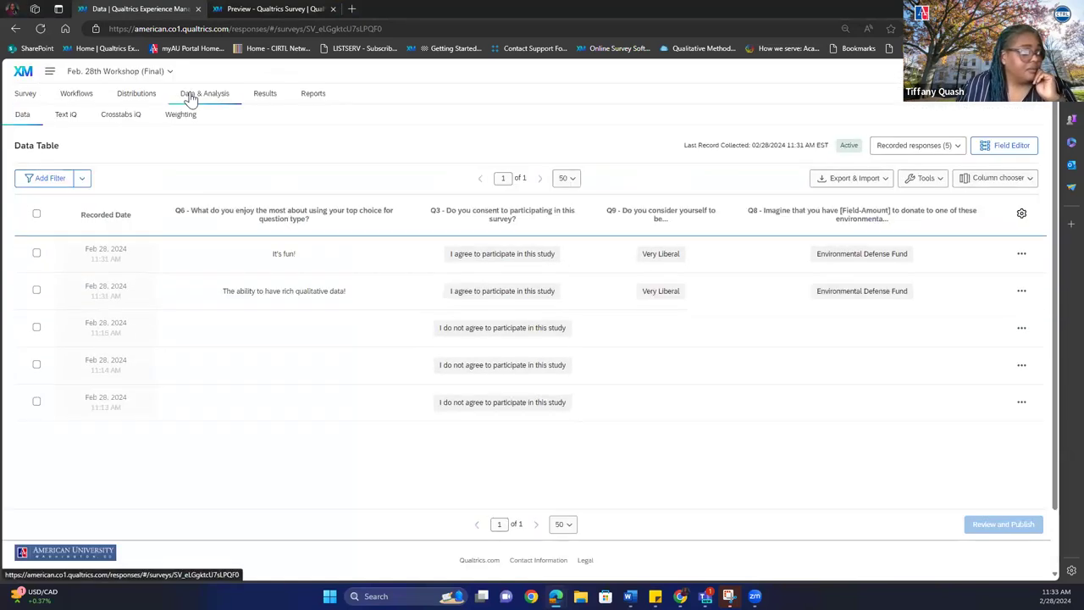
left_click(1008, 181)
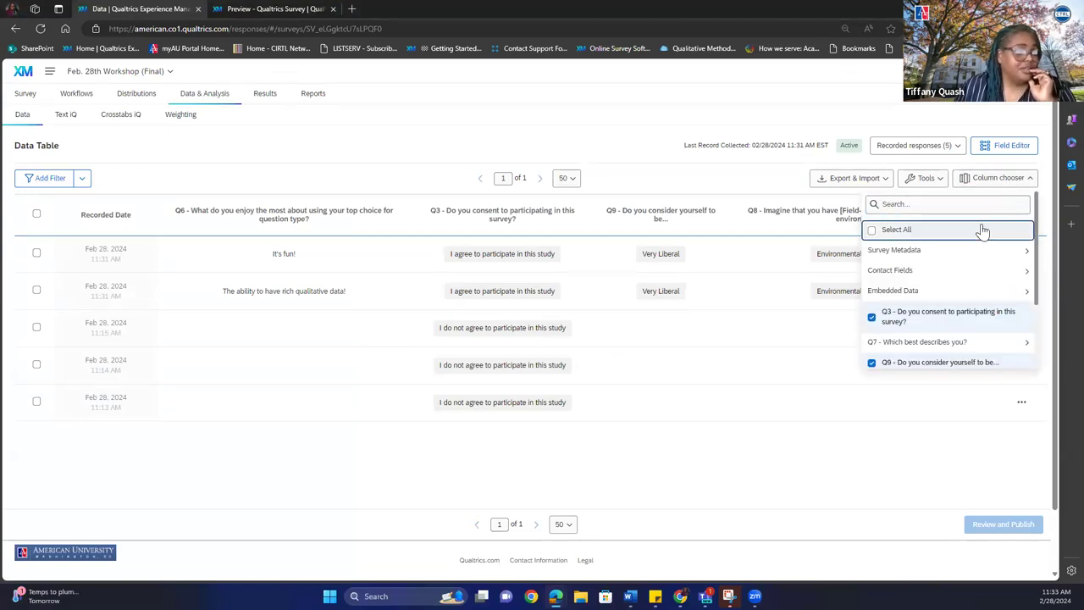
mouse_move(975, 296)
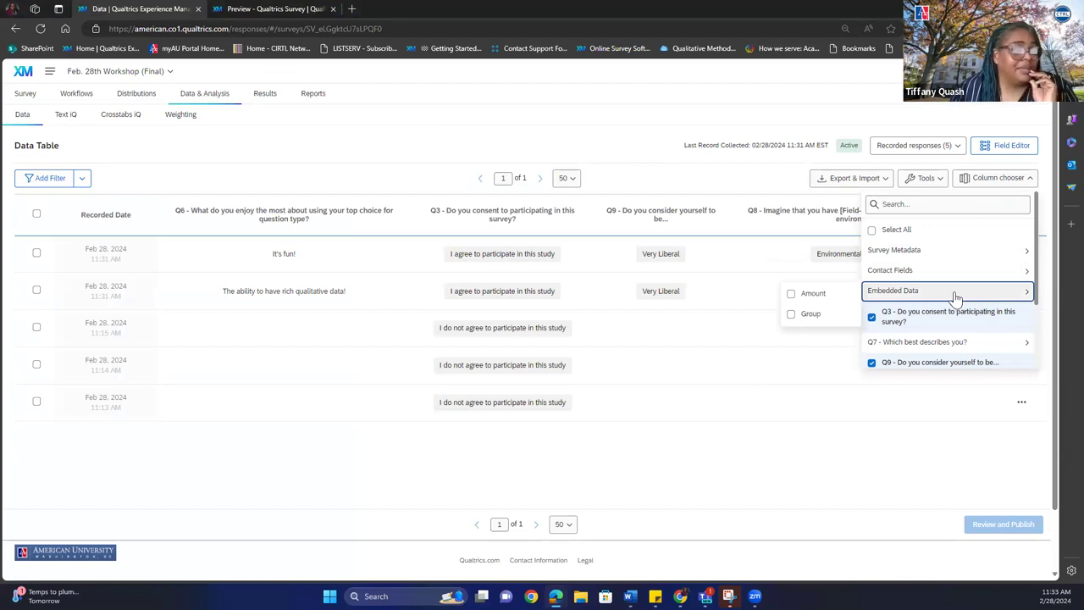
left_click(821, 320)
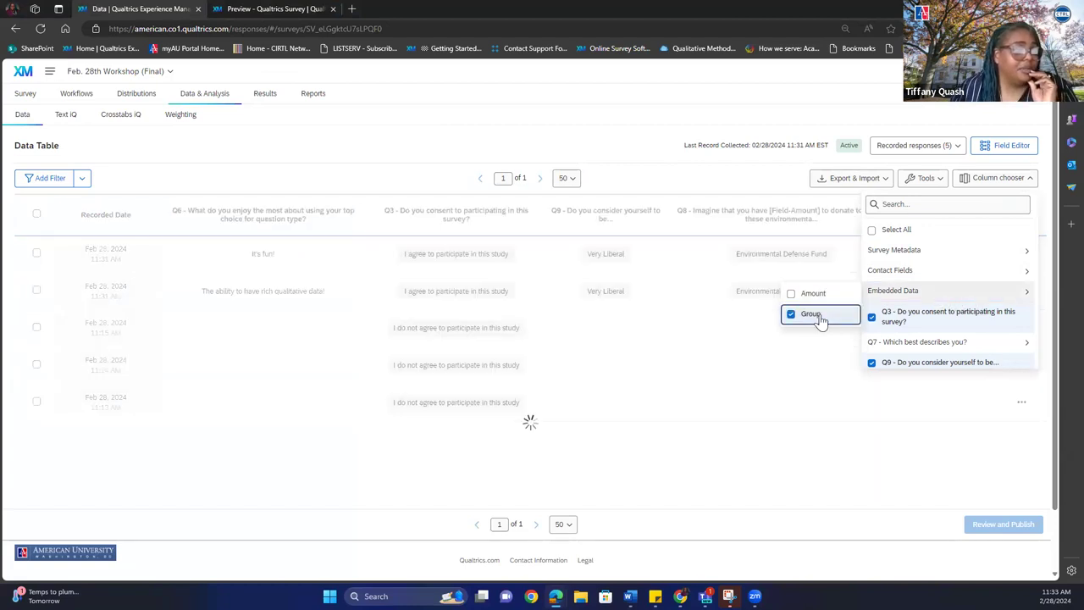
left_click(724, 180)
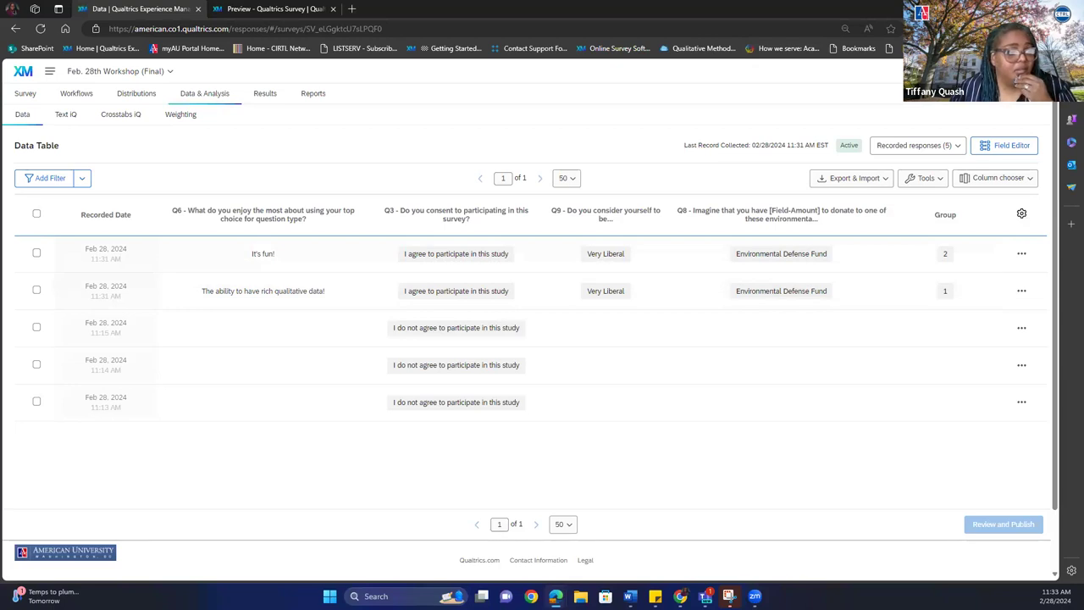
mouse_move(946, 222)
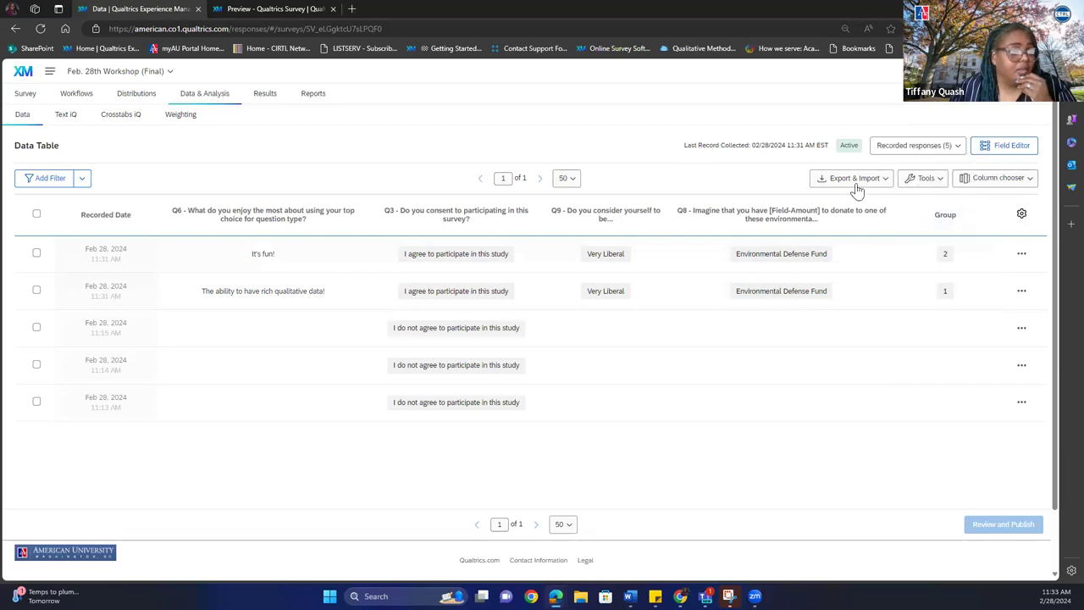
Step: Review the survey results report, examining the charts and tables for the consent and "Which best describes you?" questions
left_click(259, 94)
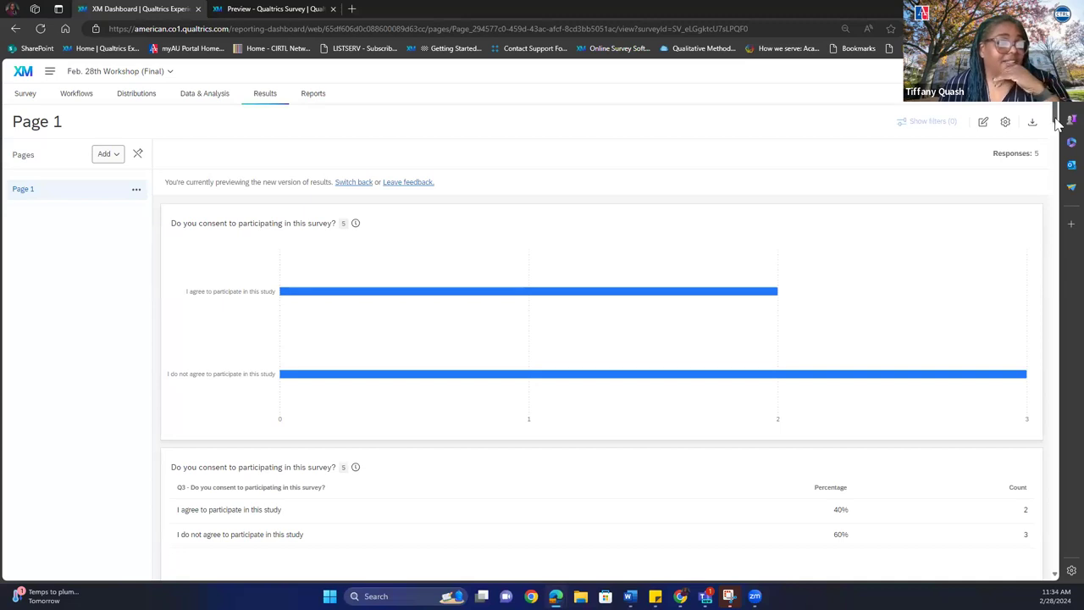
left_click_drag(1058, 123, 1050, 150)
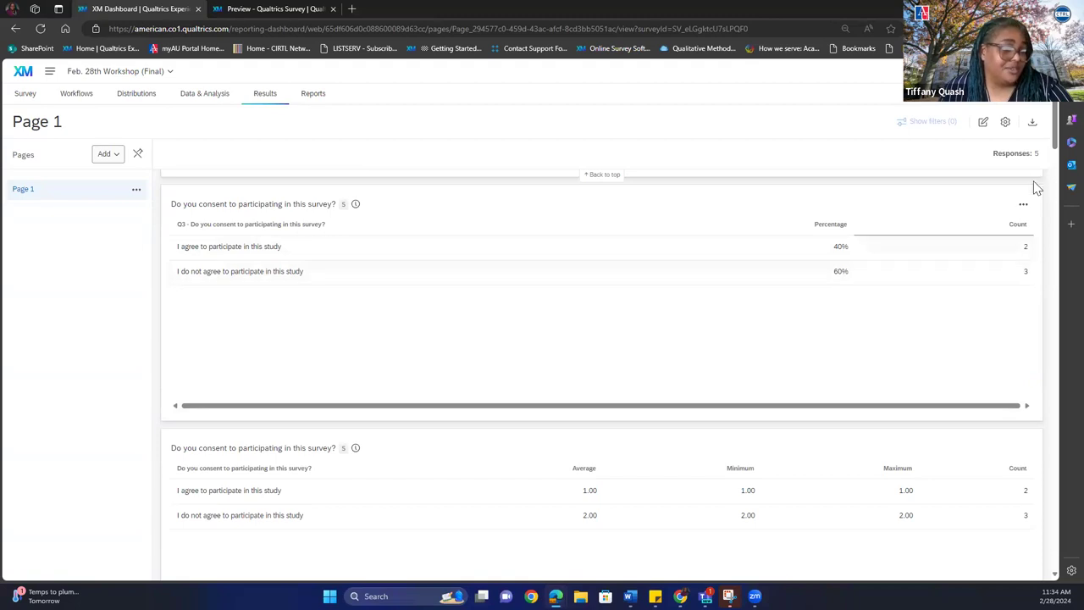
left_click_drag(1054, 147, 1038, 188)
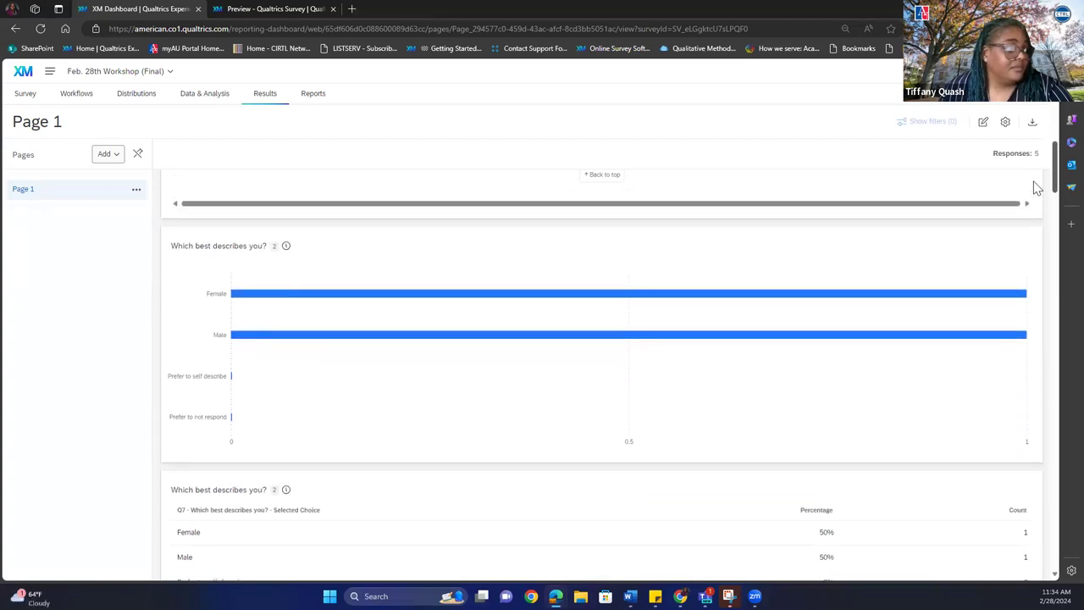
Step: Review the remaining results charts and tables, covering political leaning, environmental donation and frequent question types, and return to the consent question
left_click_drag(1056, 184, 1025, 307)
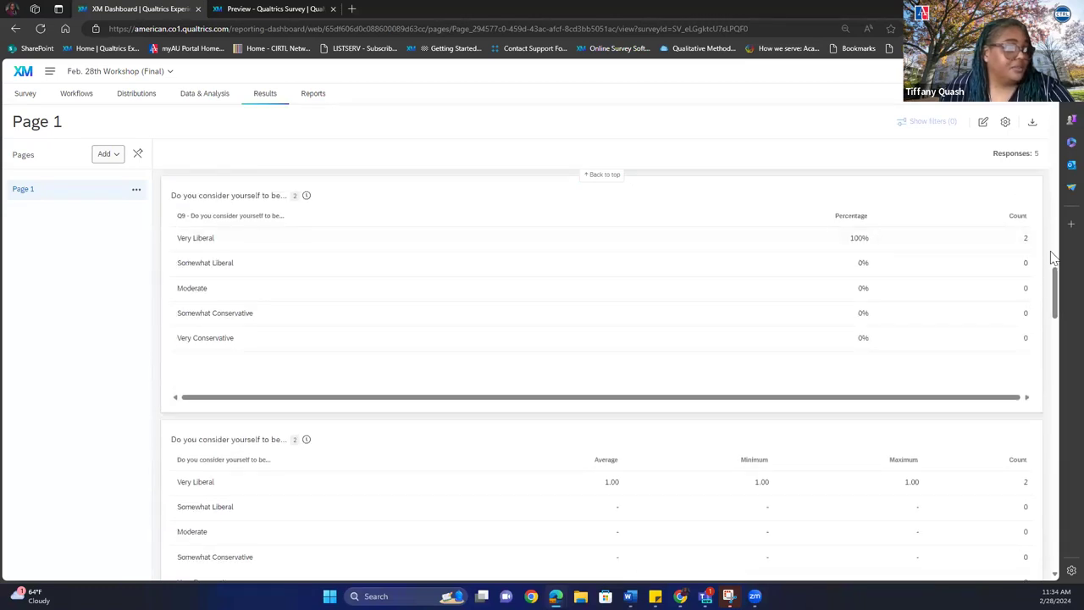
left_click_drag(1054, 286, 1050, 351)
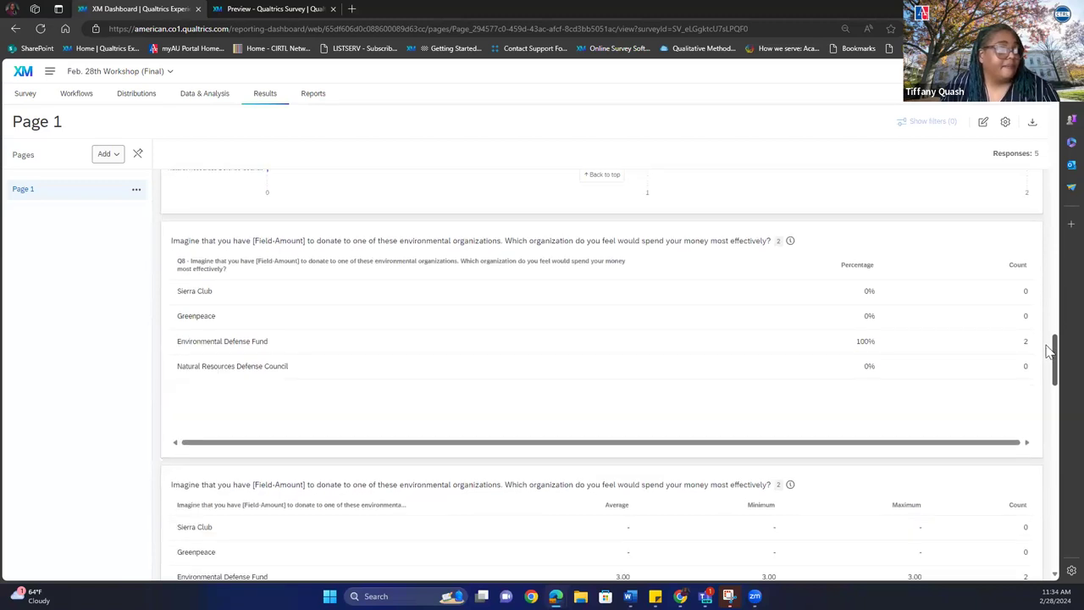
left_click_drag(1050, 351, 1047, 400)
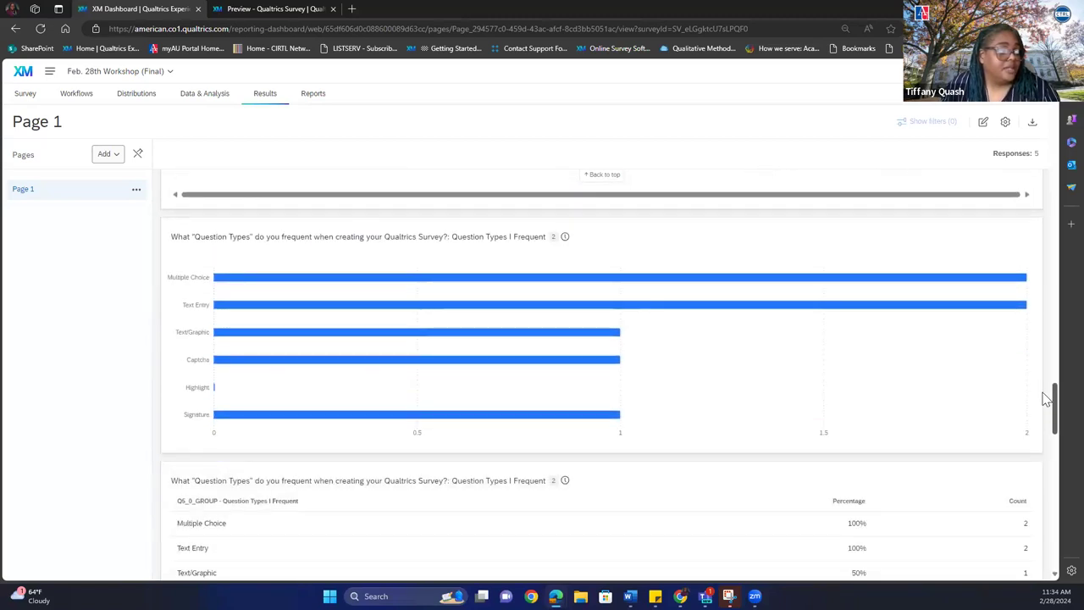
left_click_drag(1047, 399, 1041, 419)
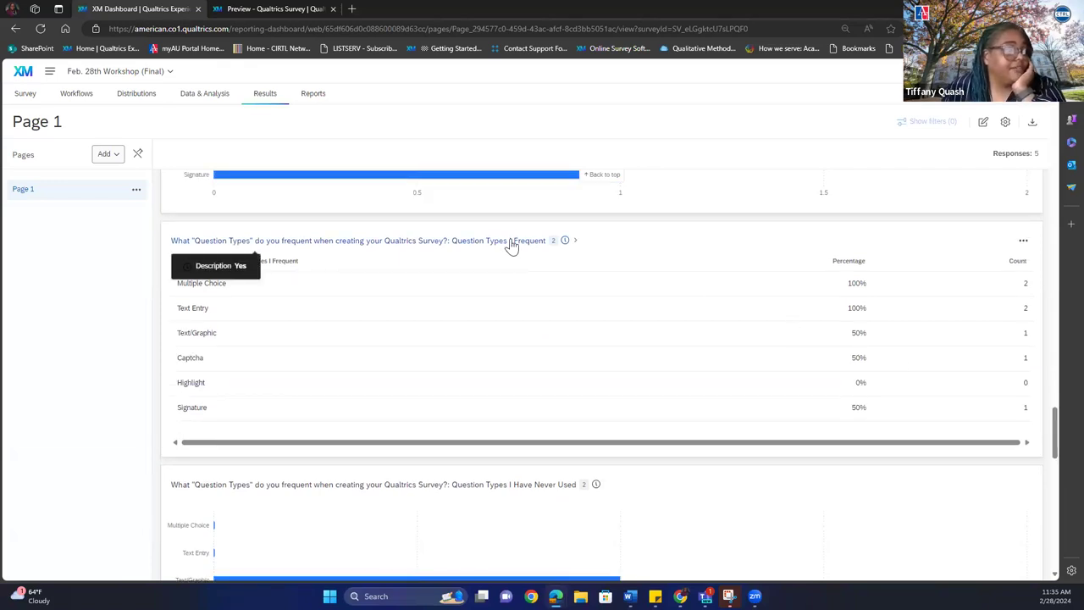
mouse_move(565, 244)
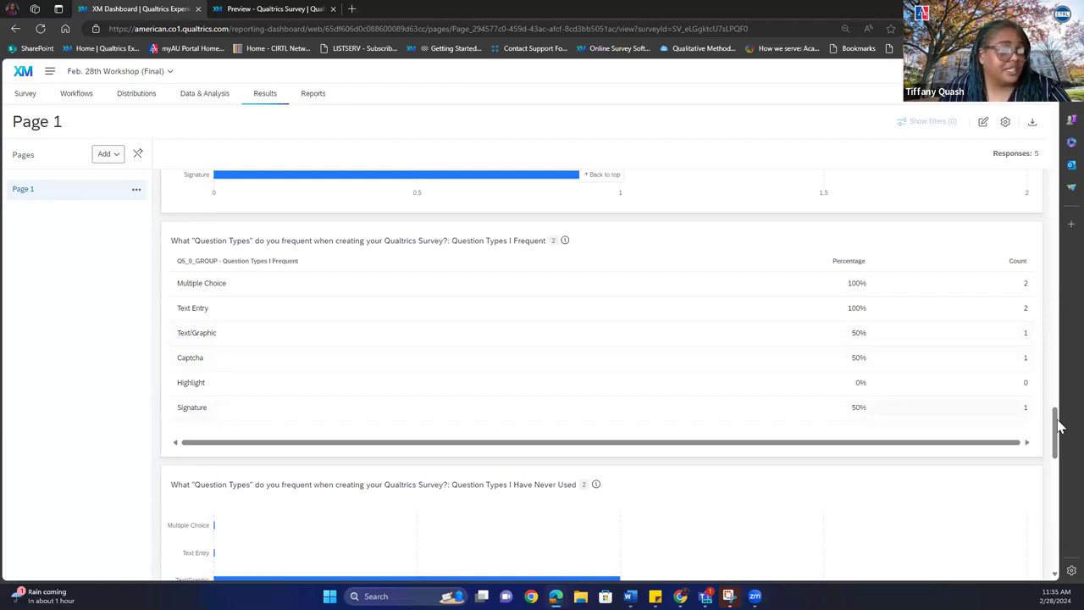
left_click_drag(1057, 423, 996, 127)
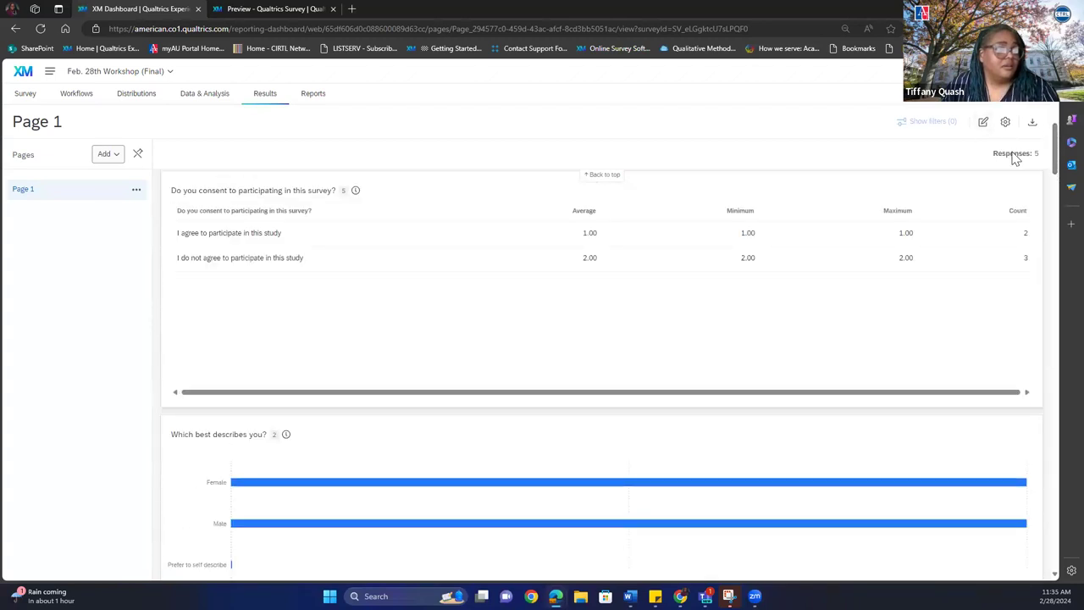
Step: Look over the recorded responses and their Group values in the data table, and return to the survey editor
left_click(204, 95)
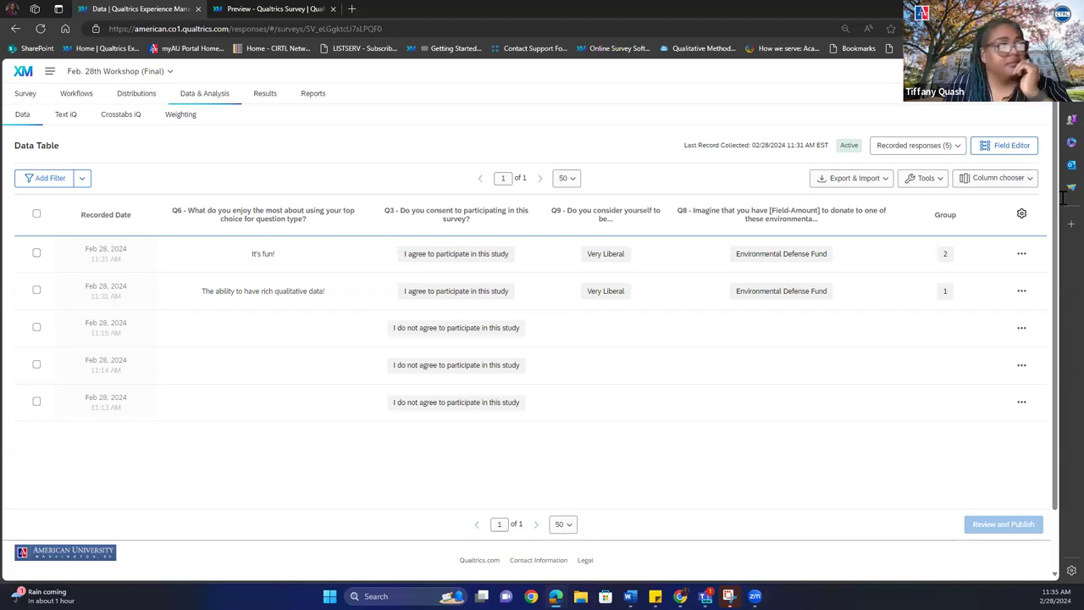
left_click(26, 95)
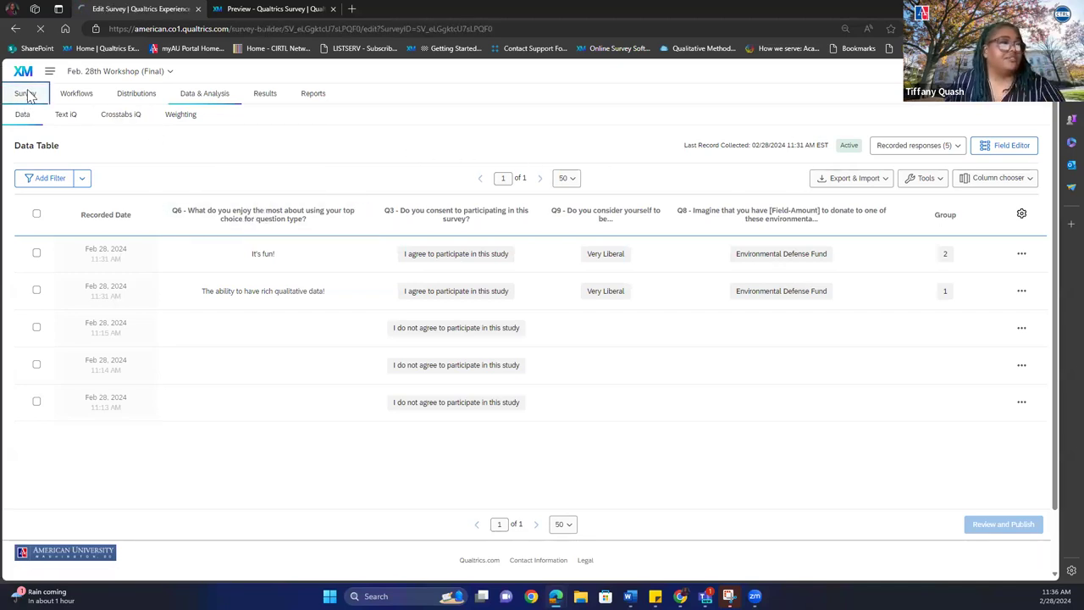